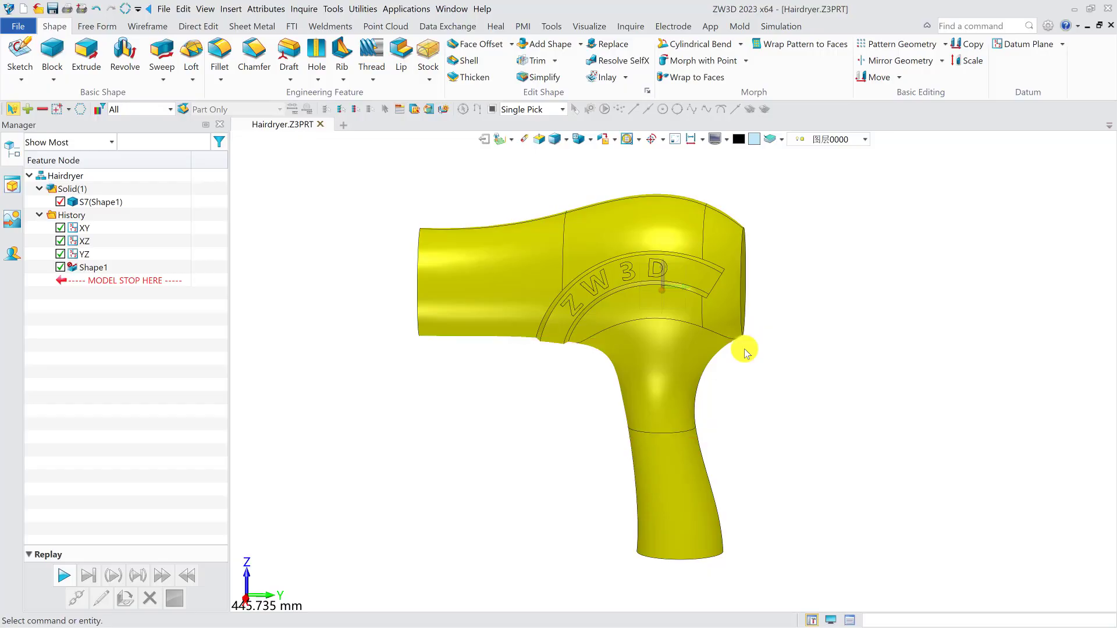
Step: Start a new sketch on the YZ plane of the hairdryer model
click(20, 53)
click(672, 267)
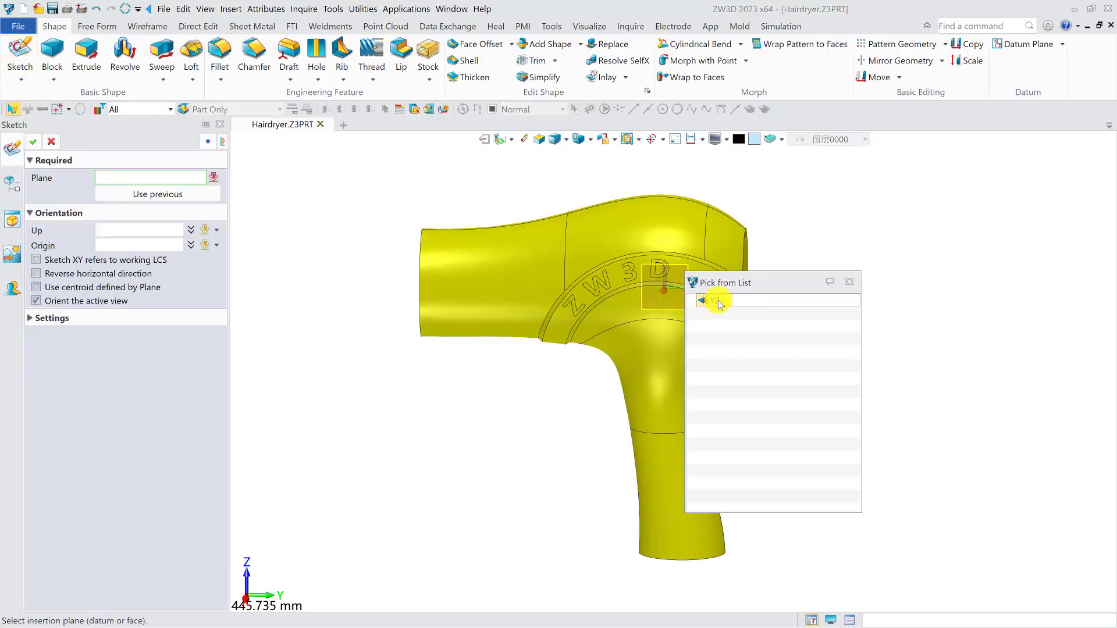
click(780, 300)
middle_click(706, 301)
scroll(707, 245, up, 5)
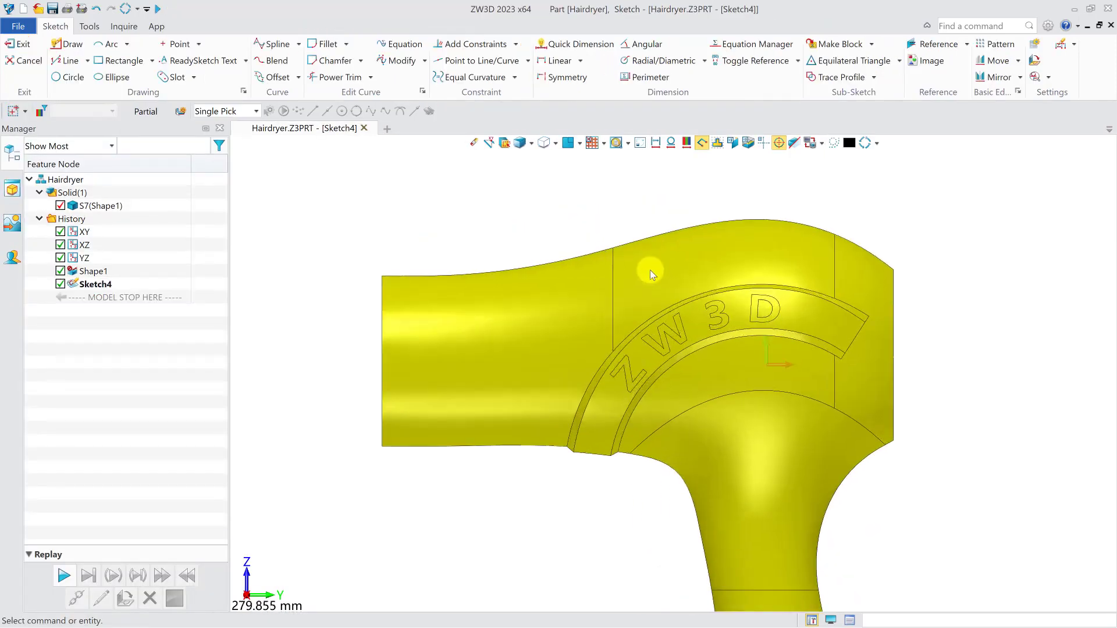
Step: Draw a through-point spline along the body's upper silhouette, using four points from the nozzle's top corner to the rear top corner
click(271, 44)
click(328, 276)
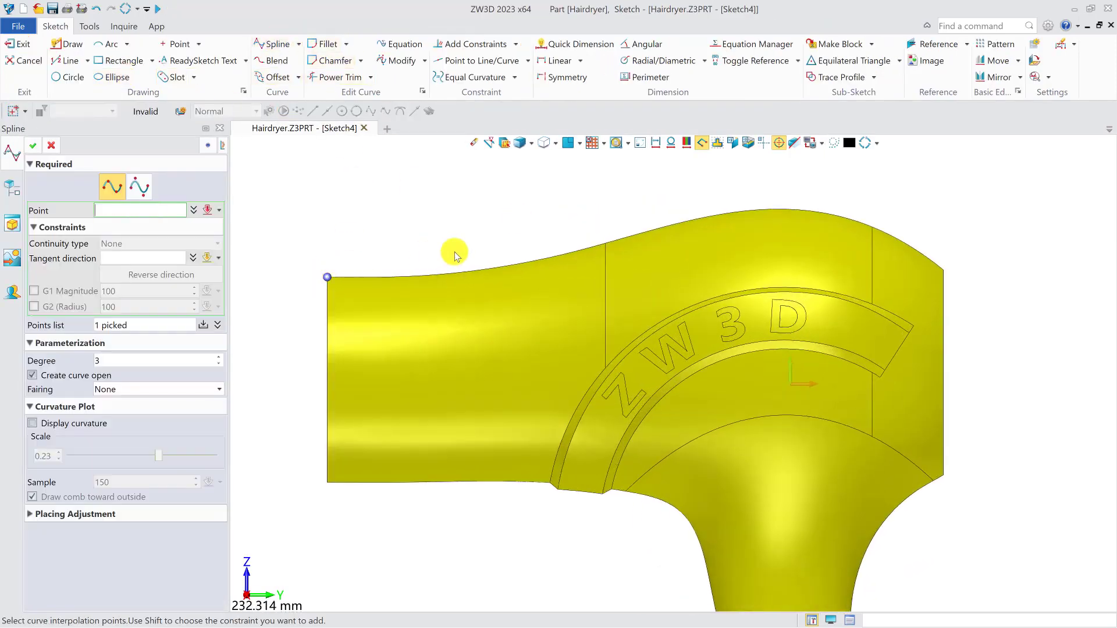
click(605, 243)
click(812, 210)
click(943, 270)
middle_click(957, 265)
Step: Convert the upper spline to a control point curve and move its two inner control points toward the top silhouette
double_click(692, 226)
click(126, 201)
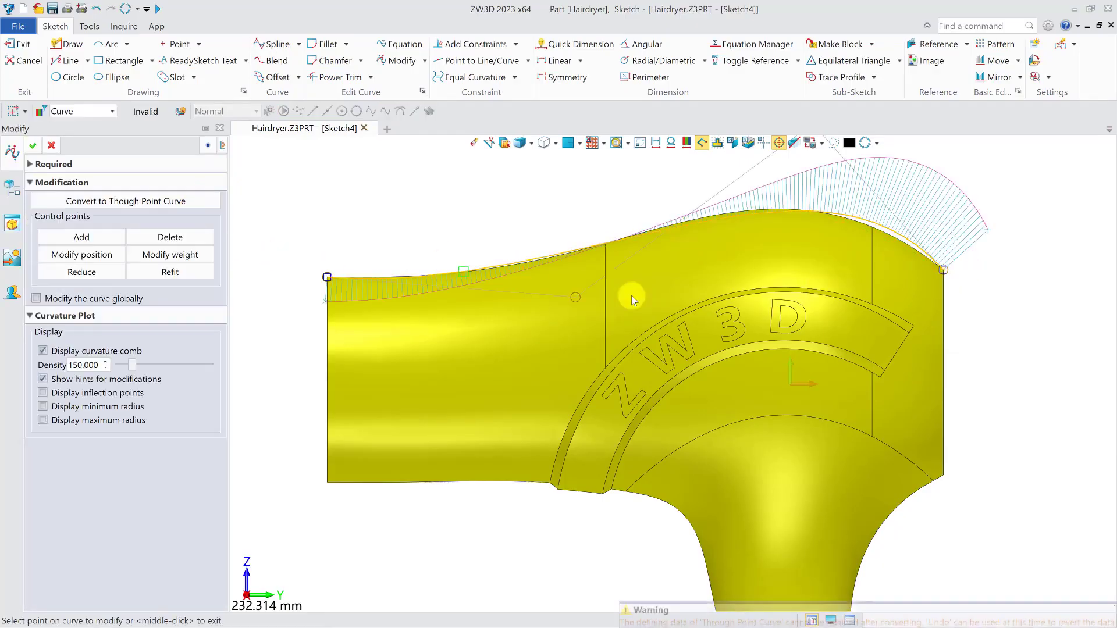
scroll(578, 292, up, 1)
scroll(832, 172, down, 2)
drag(789, 182, 775, 191)
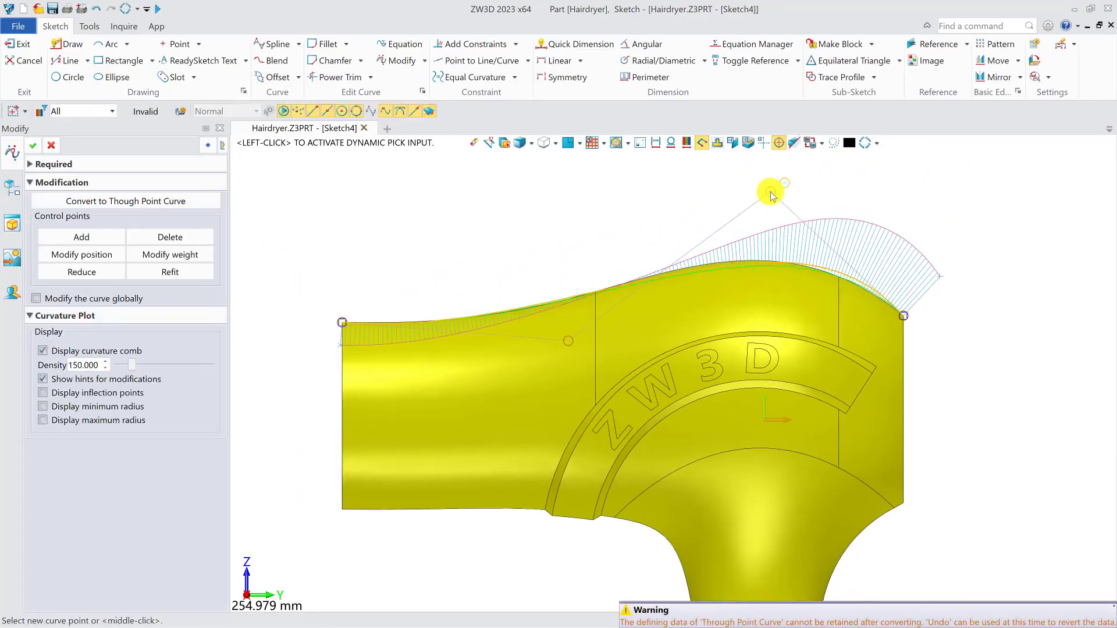
mouse_move(571, 345)
mouse_down()
mouse_move(554, 324)
mouse_move(567, 351)
mouse_move(587, 354)
mouse_up()
Step: Fine-tune the upper spline by shifting its upper control point toward the nozzle and its lower control point toward the rear
scroll(588, 288, up, 2)
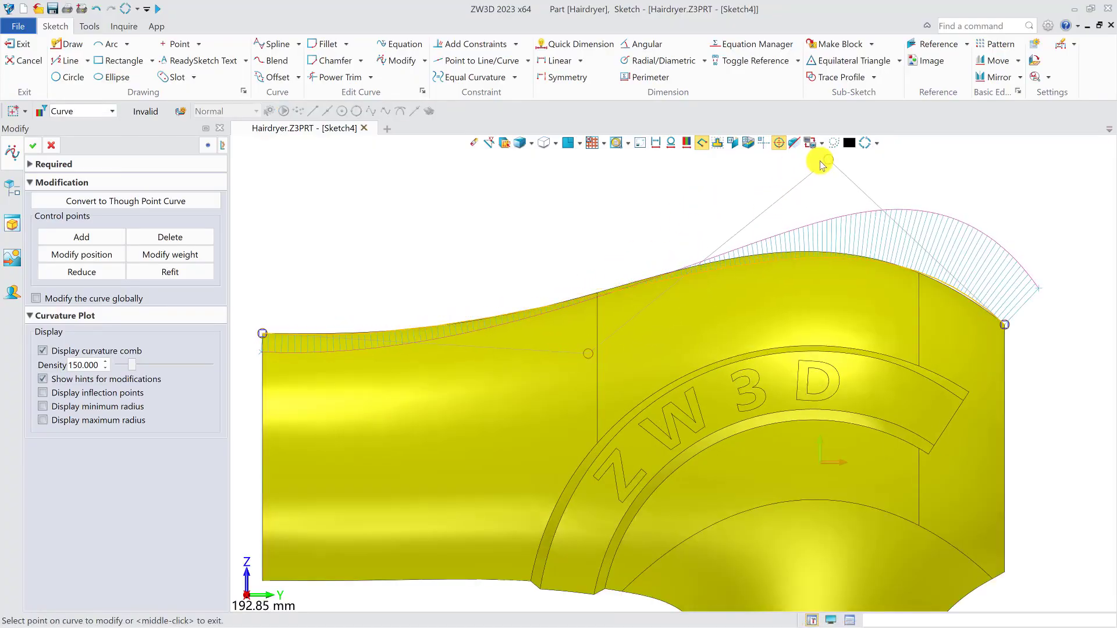
drag(829, 163, 809, 162)
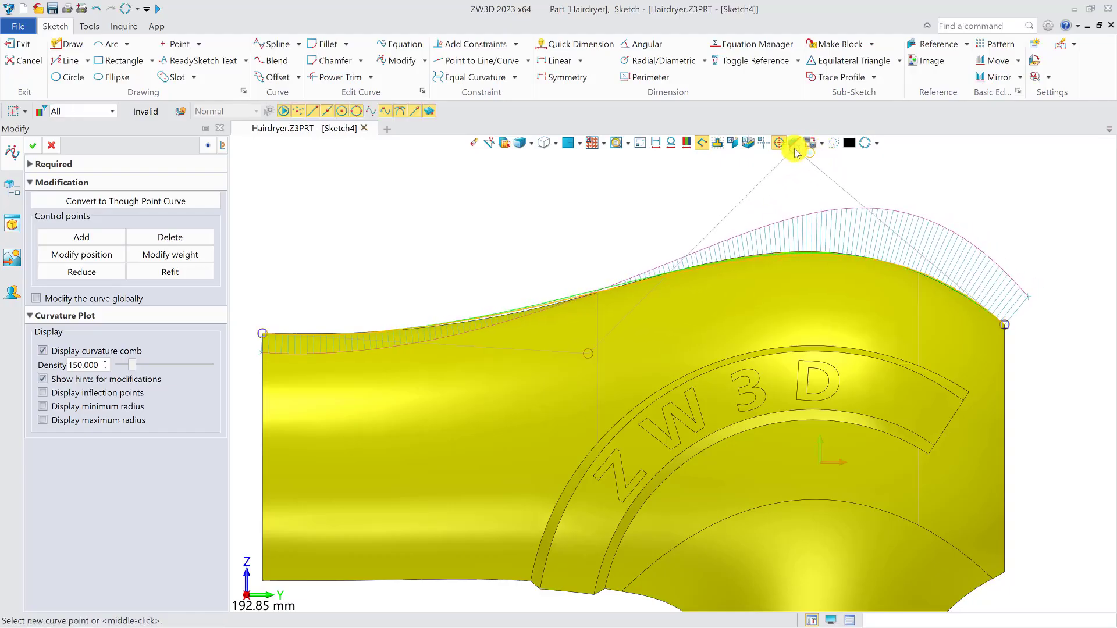
click(586, 355)
click(576, 345)
click(571, 352)
click(616, 352)
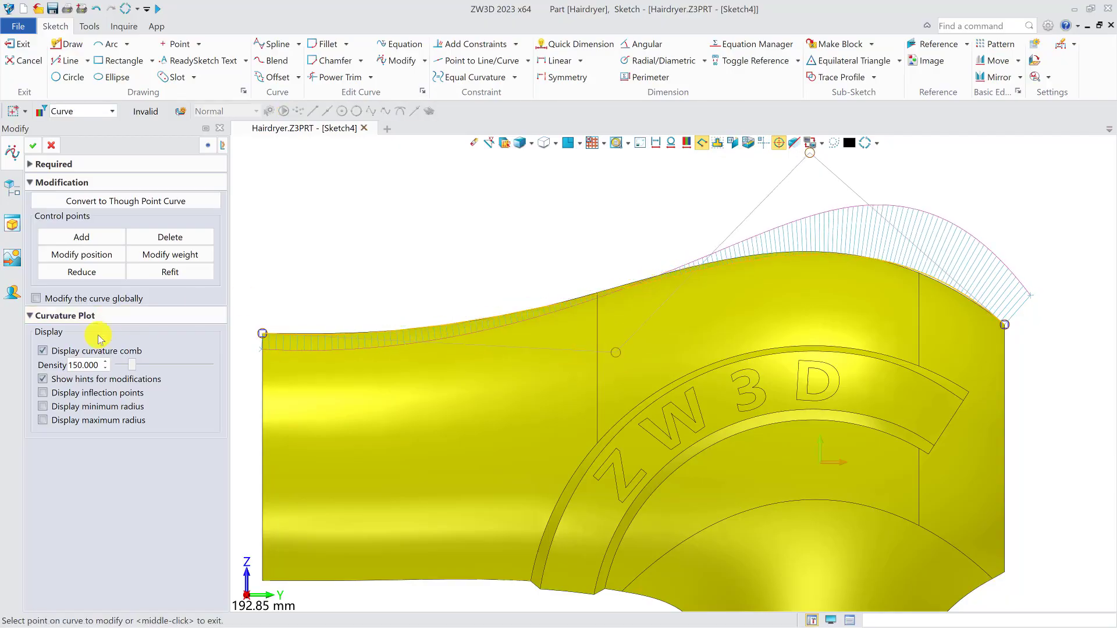
Step: Turn off the curvature comb, refine the upper spline's two inner control points to follow the top silhouette, and accept the modification
click(42, 350)
scroll(653, 309, up, 1)
click(613, 347)
click(612, 347)
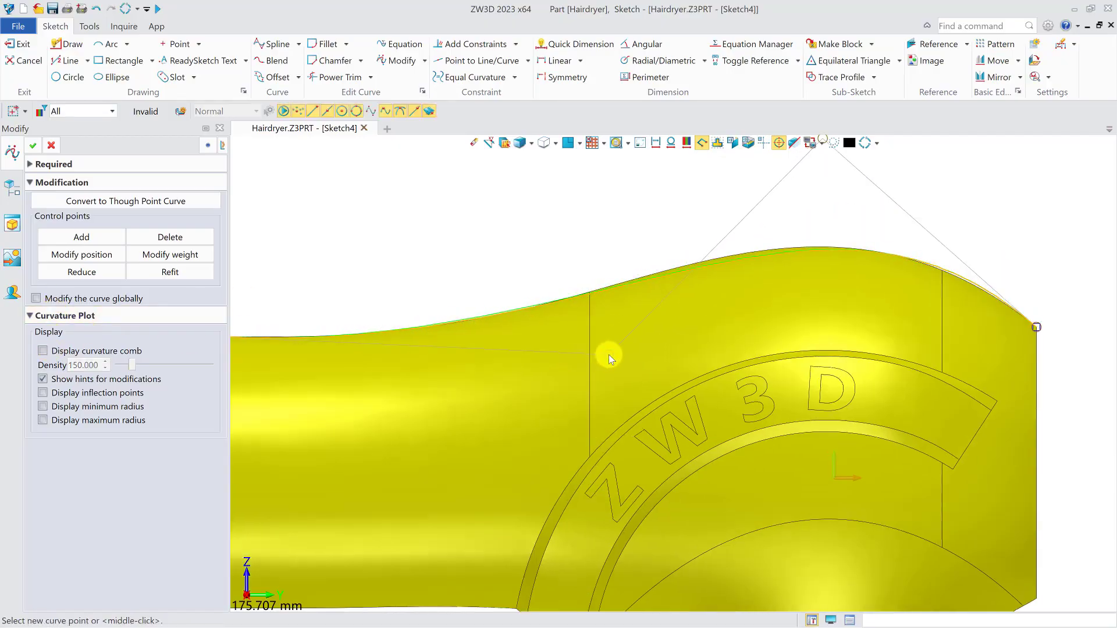
click(833, 167)
click(803, 161)
click(627, 376)
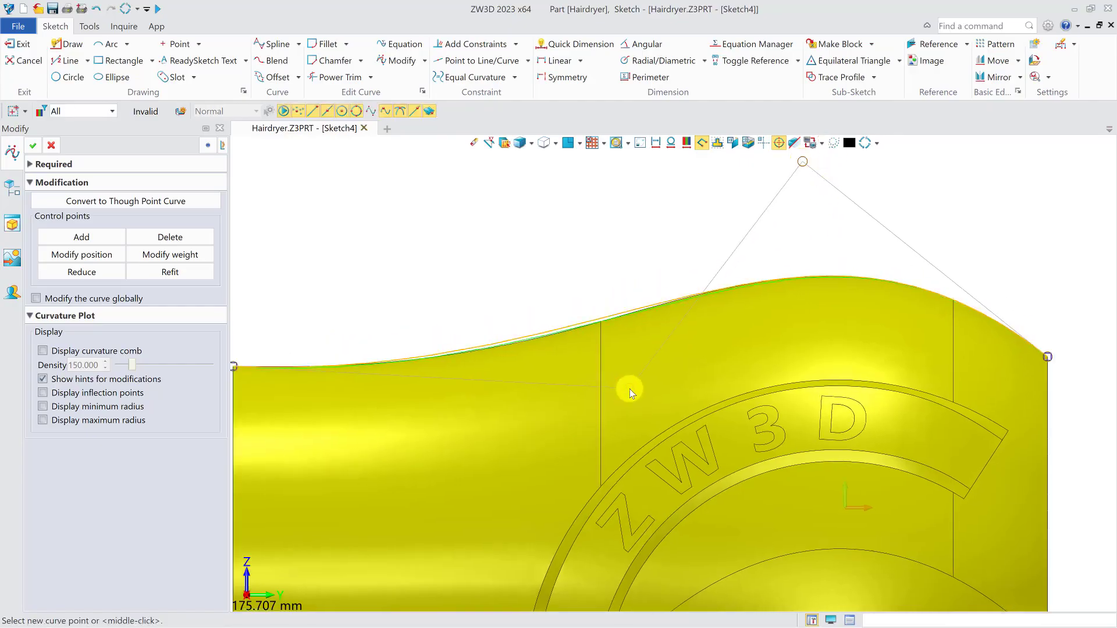
click(630, 389)
scroll(727, 369, down, 1)
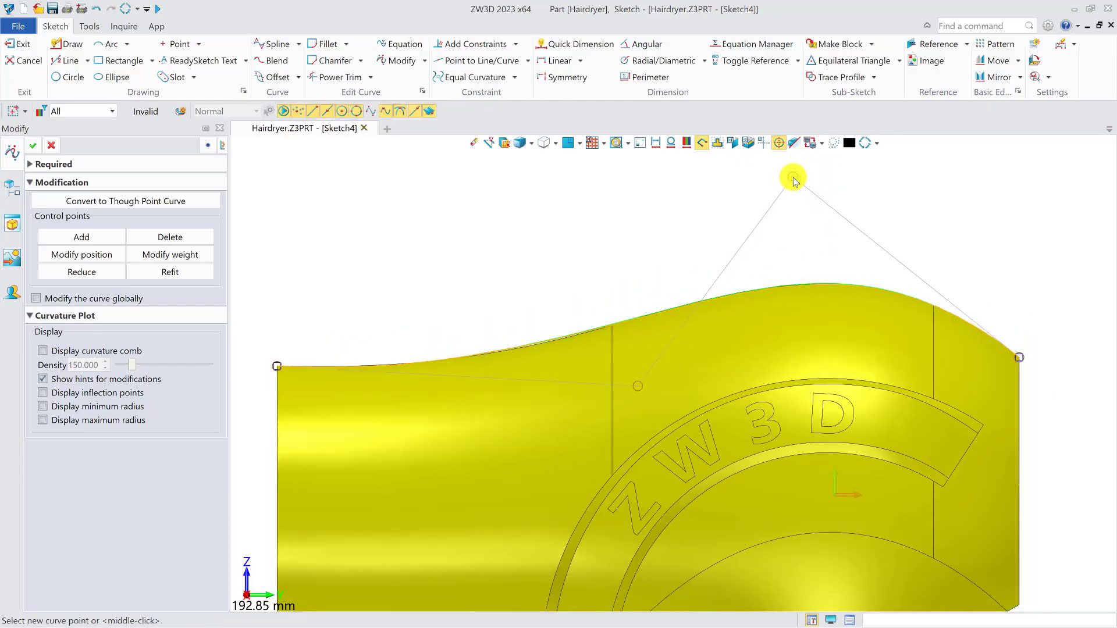
scroll(630, 312, down, 2)
click(33, 145)
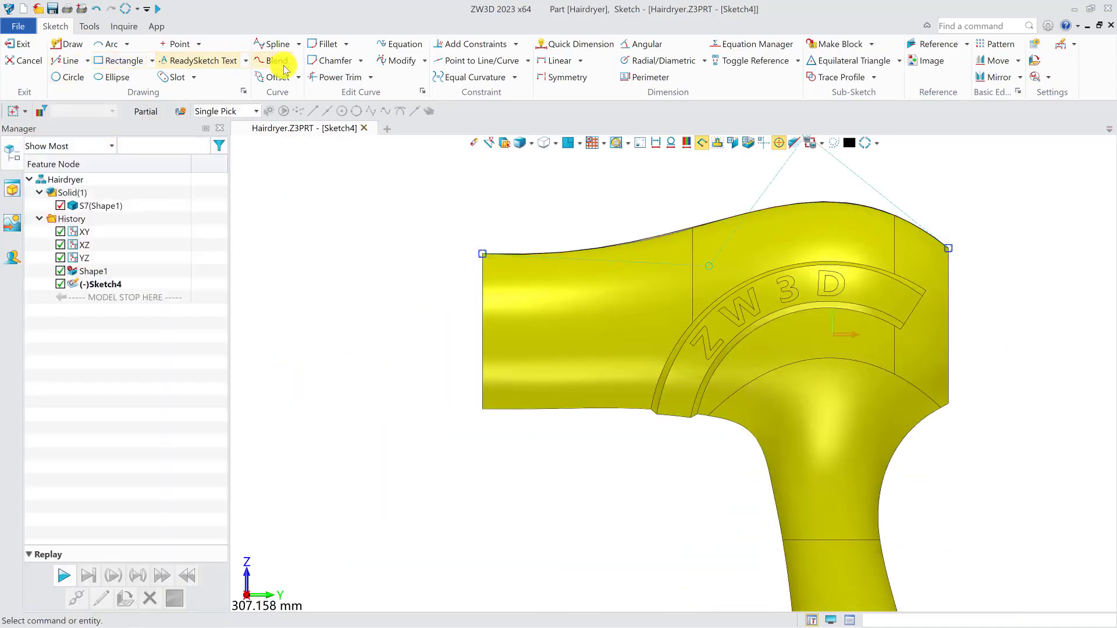
Step: Draw a through-point spline along the body's lower edge, using six points from the nozzle's bottom corner across the handle to the rear bottom corner
click(273, 43)
scroll(389, 366, up, 2)
click(390, 366)
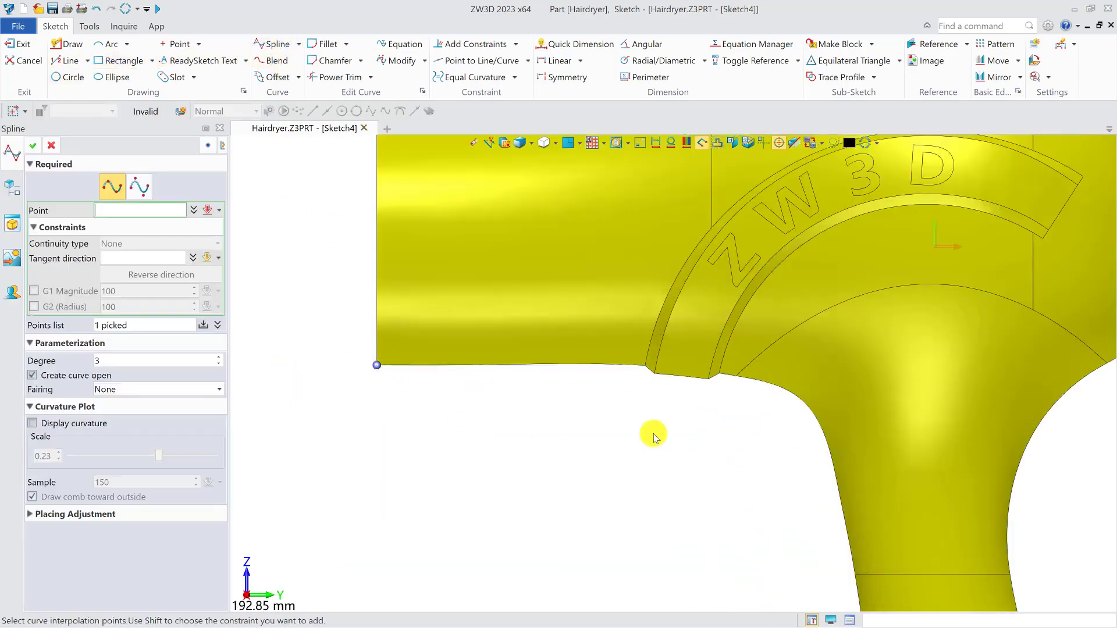
click(646, 366)
middle_drag(688, 382, 591, 411)
click(679, 416)
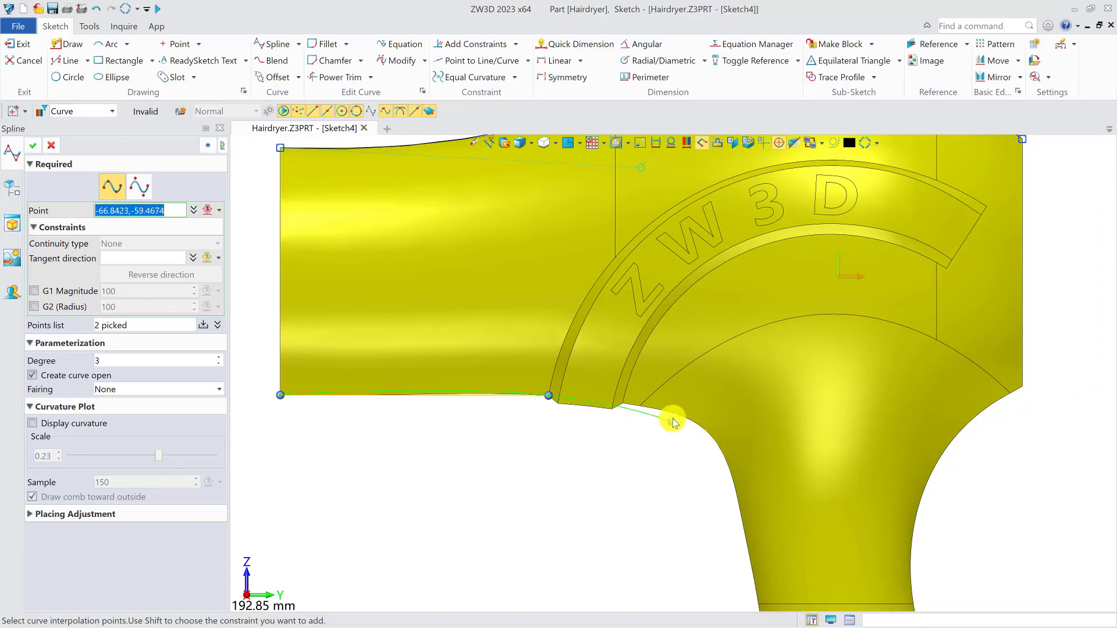
click(905, 414)
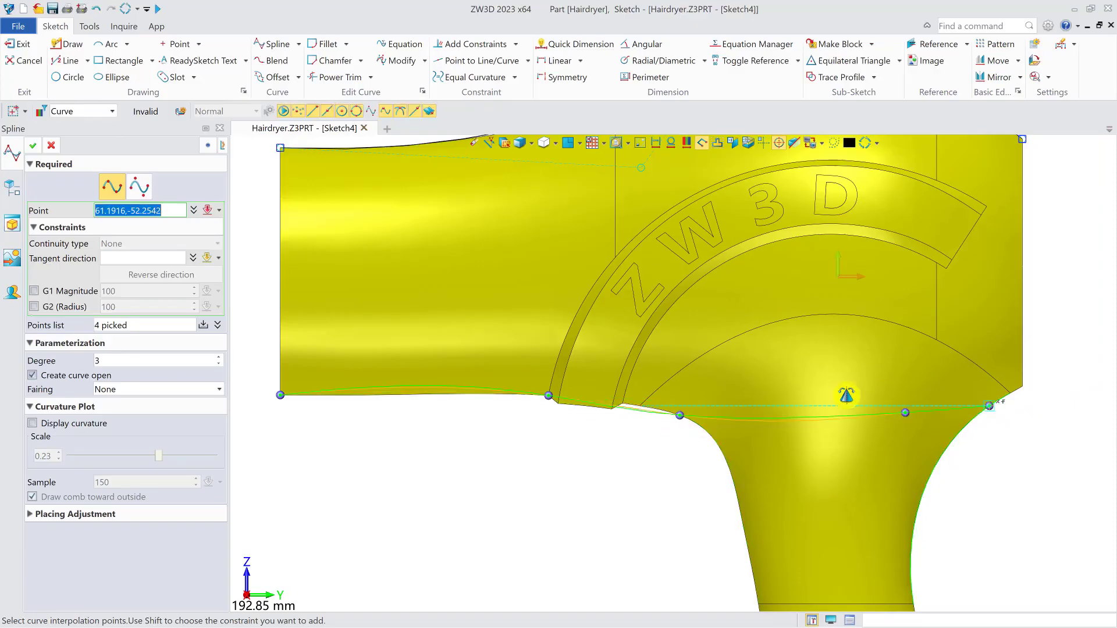
scroll(805, 406, up, 4)
click(798, 390)
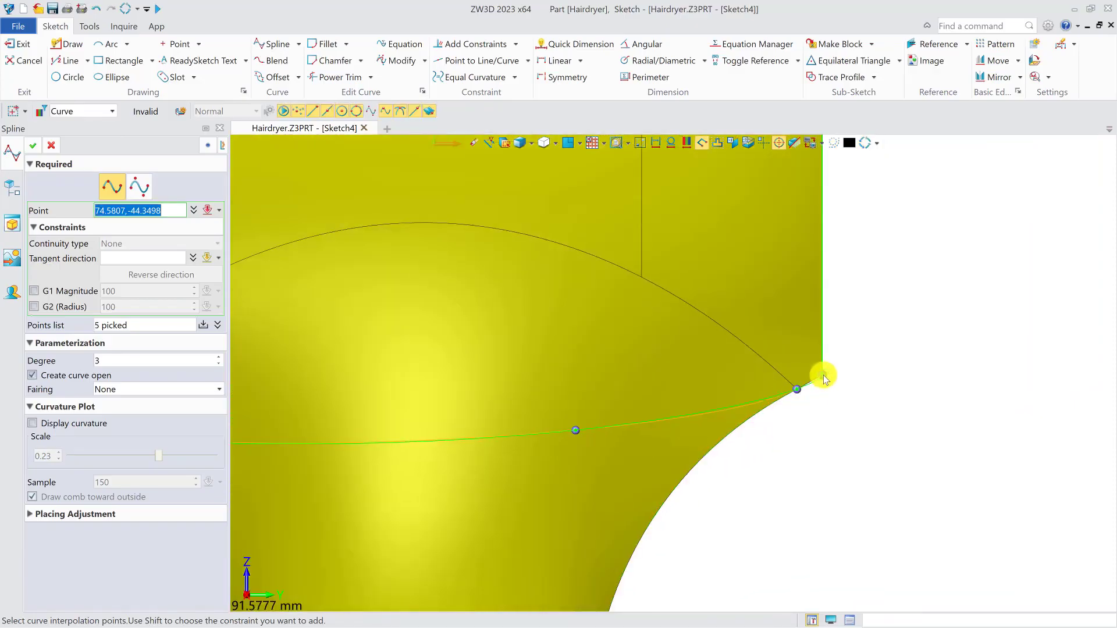
click(823, 376)
middle_click(862, 383)
Step: Open the lower spline for modification and convert it to a control point curve
scroll(884, 388, down, 4)
scroll(884, 388, down, 1)
middle_drag(884, 388, 933, 341)
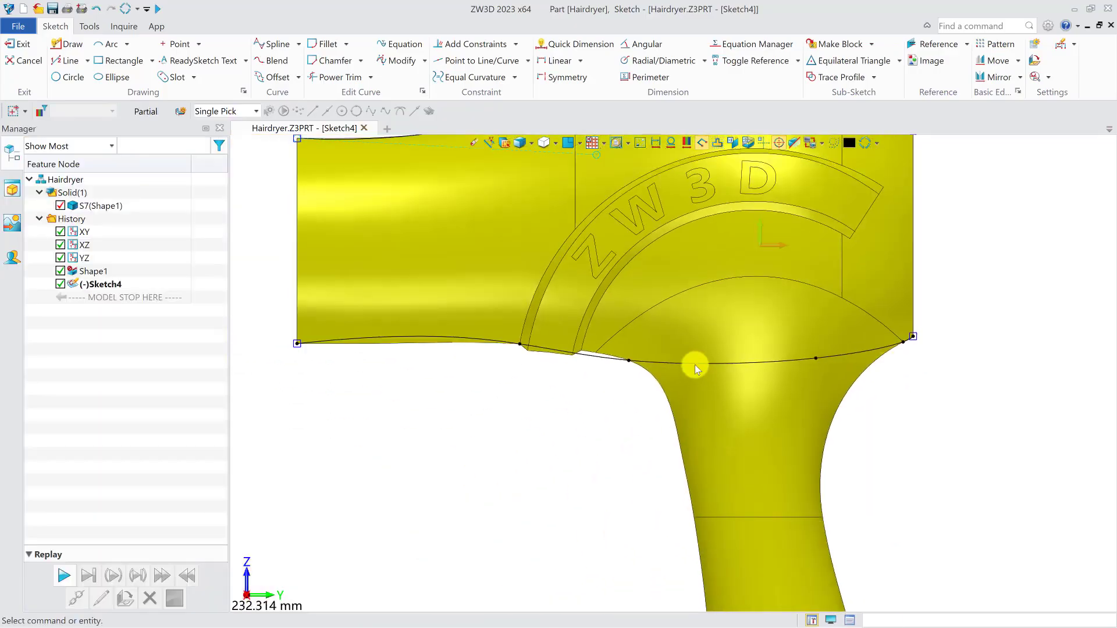
right_click(697, 365)
mouse_move(817, 227)
click(854, 228)
middle_drag(898, 294, 910, 316)
double_click(661, 385)
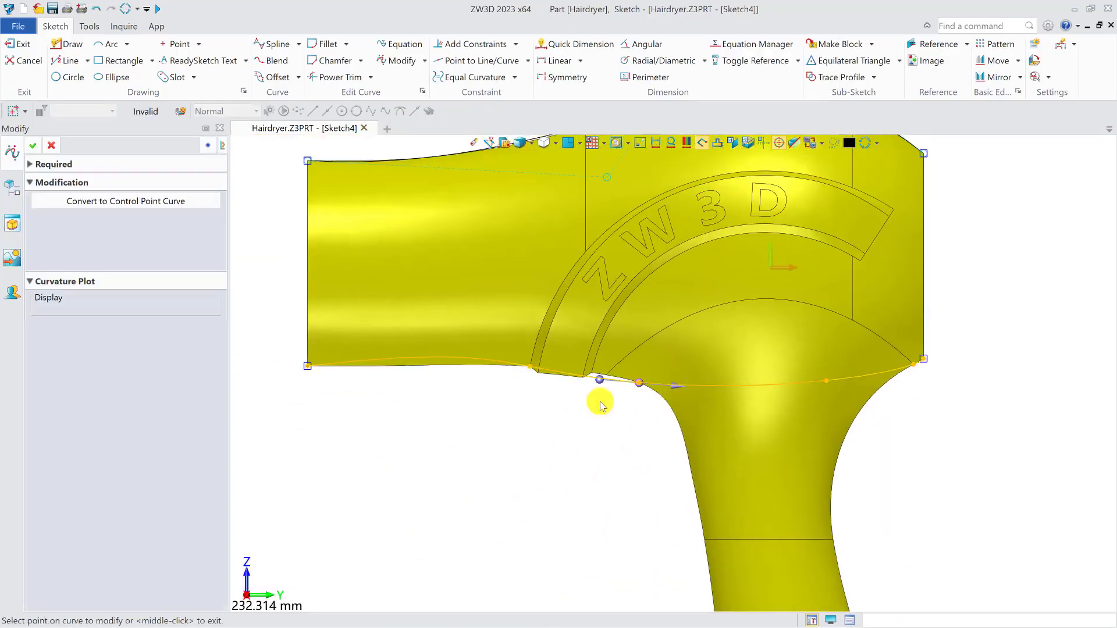
scroll(661, 384, down, 2)
middle_drag(661, 384, 708, 414)
click(140, 201)
Step: Move the lower spline's two control points nearest the nozzle toward the handle to flatten the curve along the lower edge
middle_drag(640, 407, 533, 360)
scroll(533, 360, up, 2)
scroll(456, 379, up, 1)
click(498, 317)
click(644, 339)
click(456, 380)
click(695, 407)
Step: Reposition the lower spline's control point above the handle junction to match the nozzle's lower silhouette
middle_drag(602, 365, 649, 387)
click(693, 360)
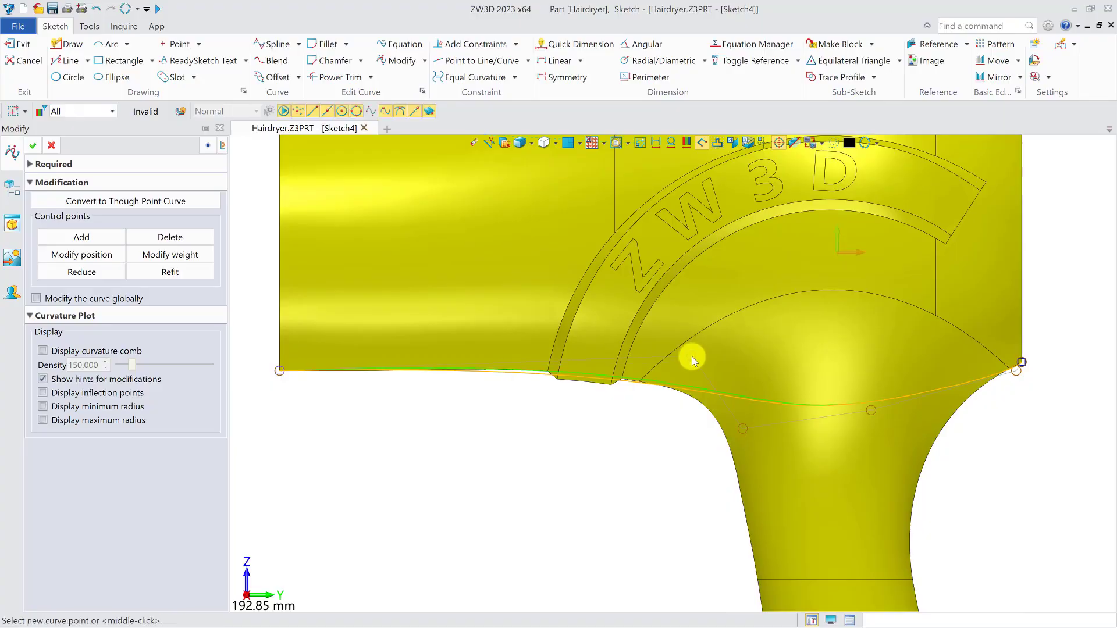
scroll(693, 372, up, 2)
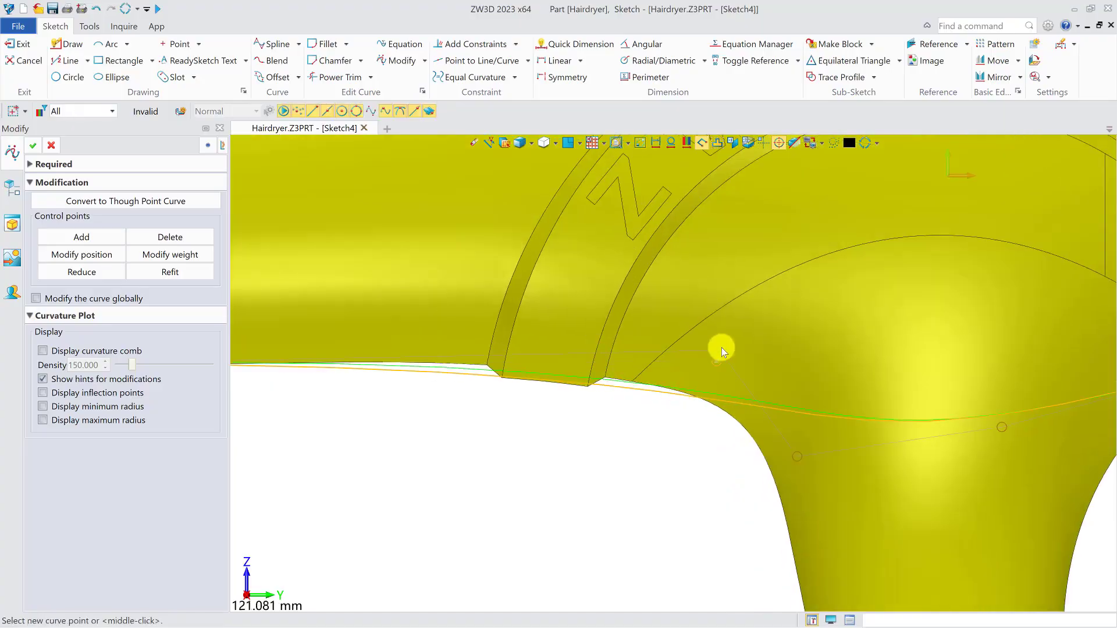
scroll(732, 347, down, 1)
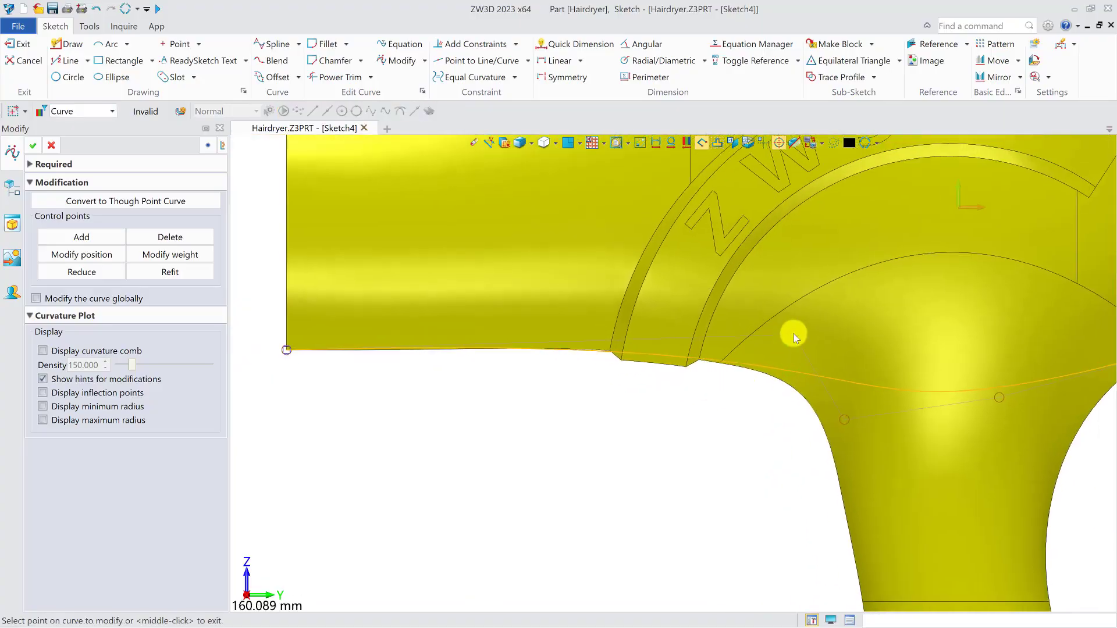
click(787, 335)
Step: Nudge the lower spline's control point on the handle downward and the one above the handle junction slightly upward
scroll(814, 375, down, 1)
middle_drag(832, 392, 693, 386)
scroll(696, 391, up, 2)
click(706, 414)
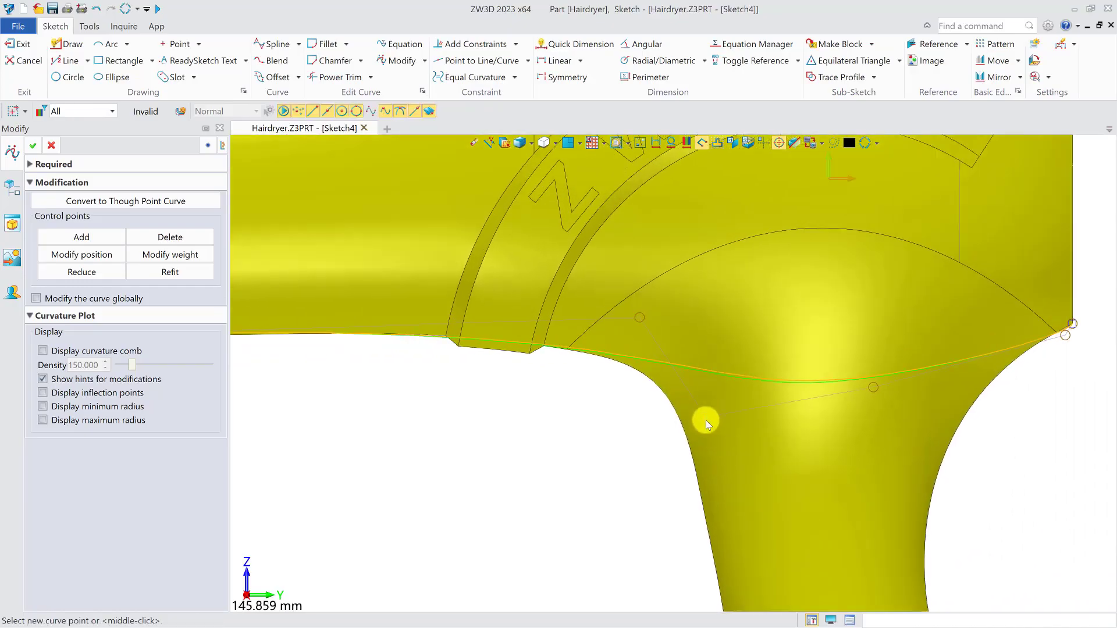
click(706, 428)
click(639, 317)
click(640, 313)
Step: Move the lower spline's last inner control point inward from the rear corner and shift its neighbour over the handle toward the rear
scroll(756, 354, down, 2)
scroll(627, 399, up, 7)
click(758, 357)
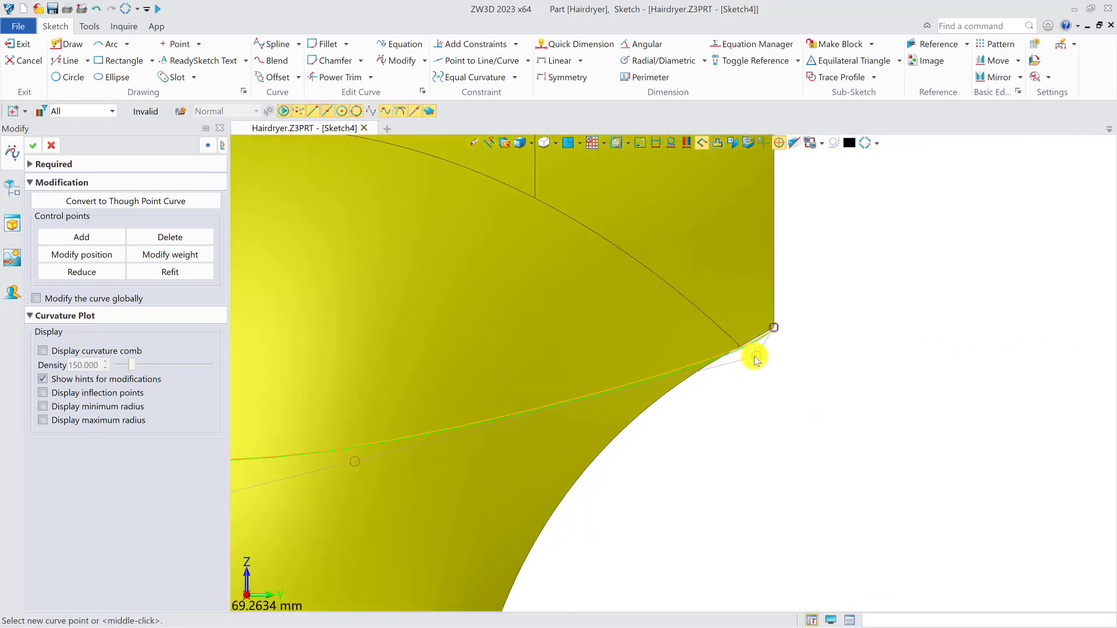
click(744, 358)
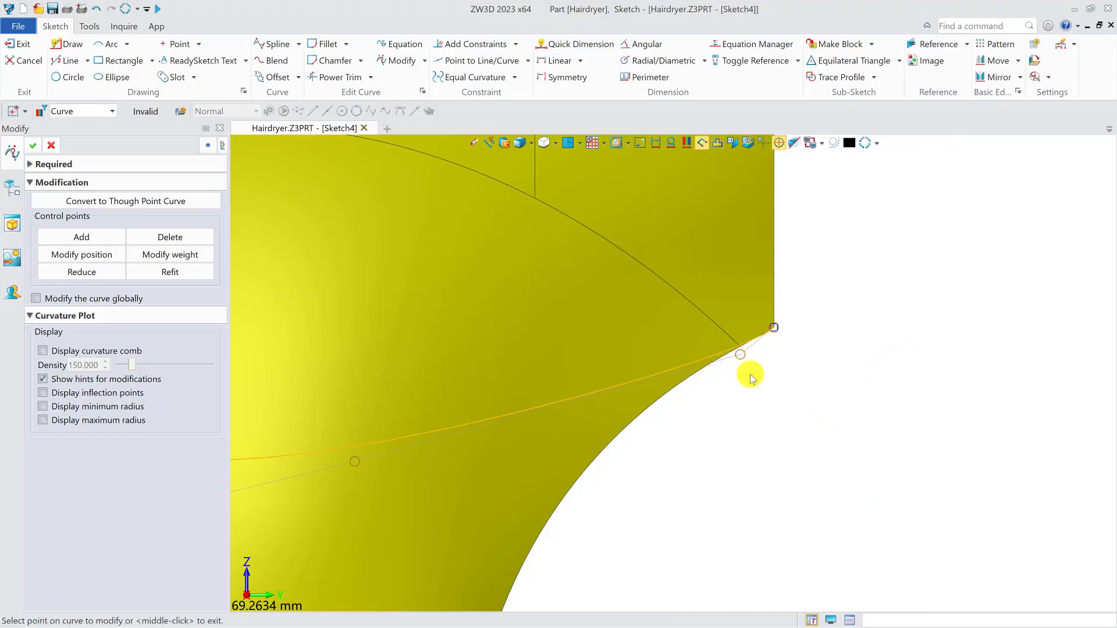
scroll(627, 385, down, 5)
middle_drag(644, 394, 761, 387)
click(754, 389)
click(772, 389)
Step: Move the control point above the handle junction toward the nozzle beneath the letter Z, and raise the control point on the handle
middle_drag(515, 391, 706, 401)
middle_drag(552, 381, 708, 394)
scroll(495, 383, down, 1)
scroll(646, 389, up, 2)
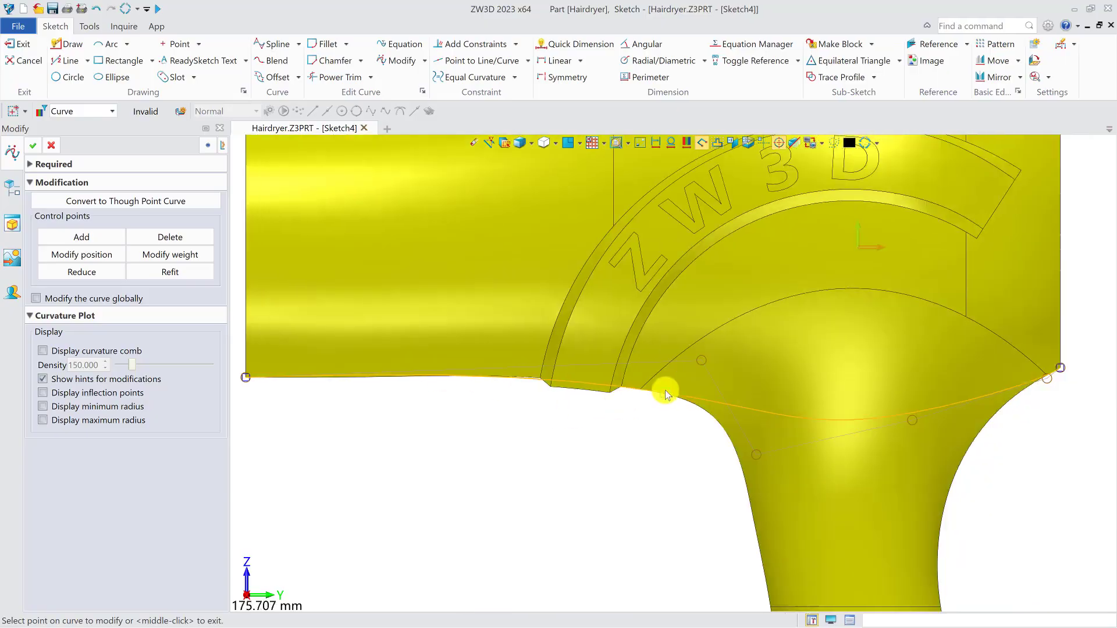
scroll(720, 444, down, 2)
mouse_move(720, 444)
middle_down()
mouse_move(660, 401)
mouse_move(751, 400)
middle_up()
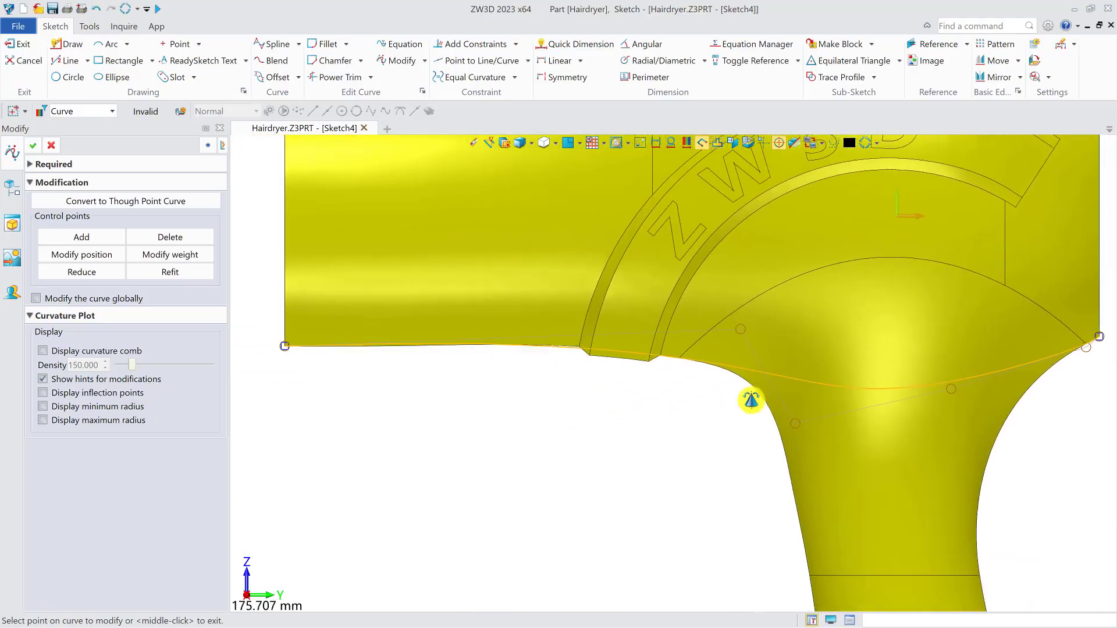
click(736, 330)
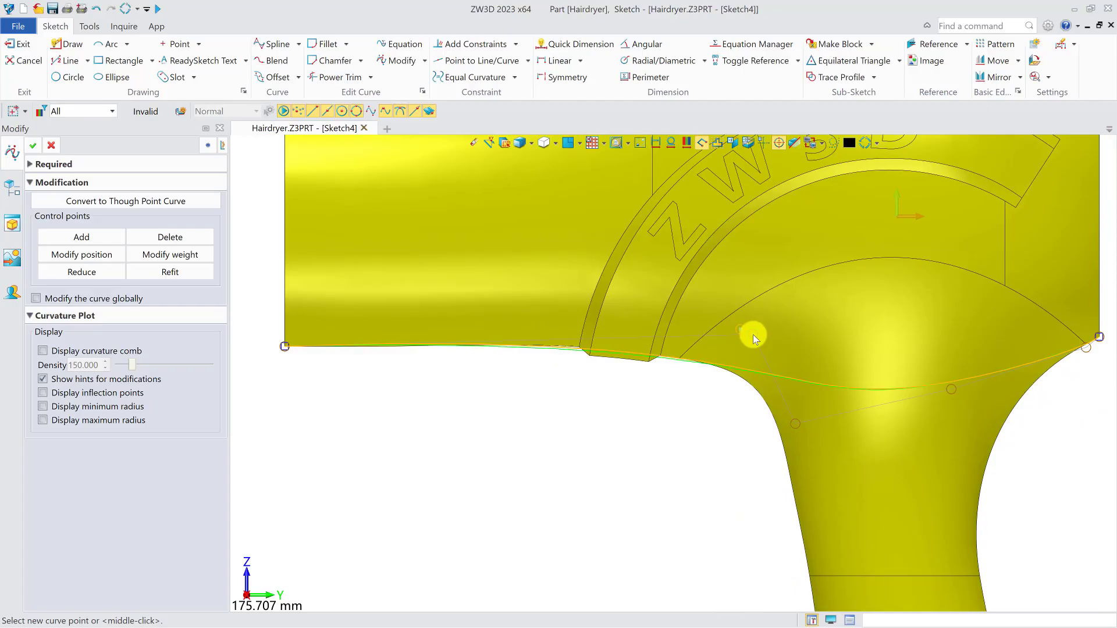
click(598, 330)
click(795, 424)
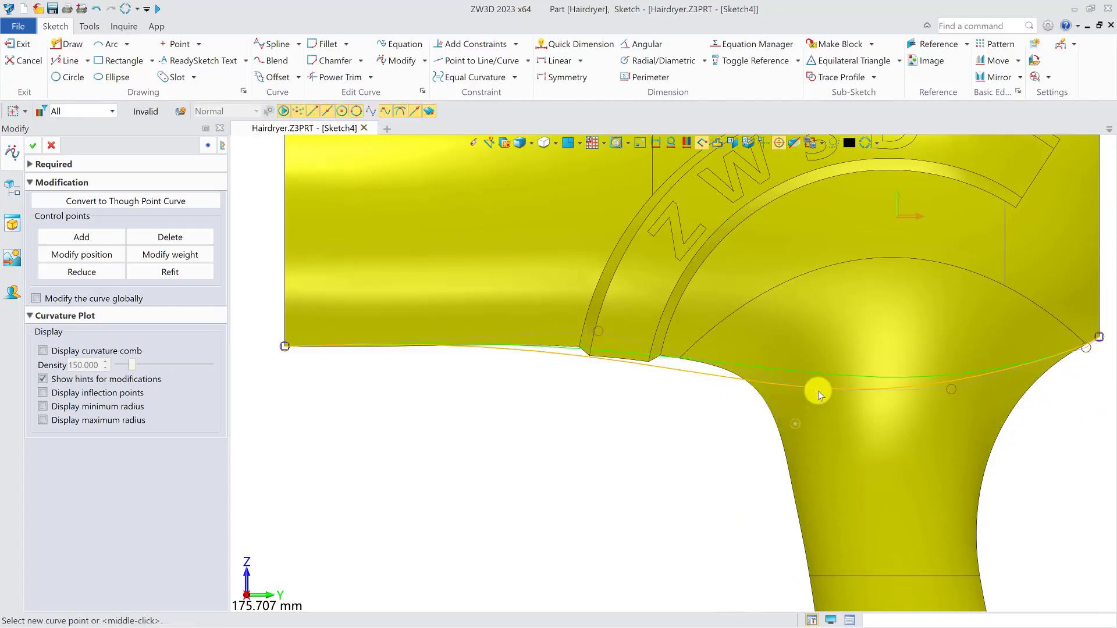
click(818, 392)
Step: Fine-tune the lower spline by shifting the control point beneath the letter Z toward the rear and raising the handle control point slightly
click(599, 330)
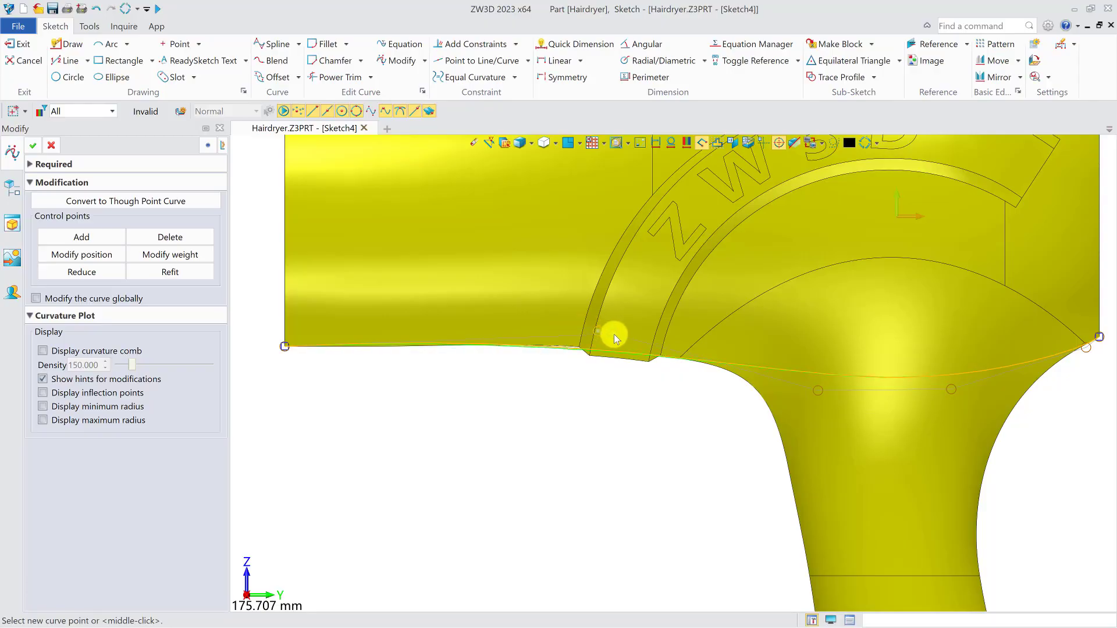
click(613, 333)
click(815, 392)
click(816, 385)
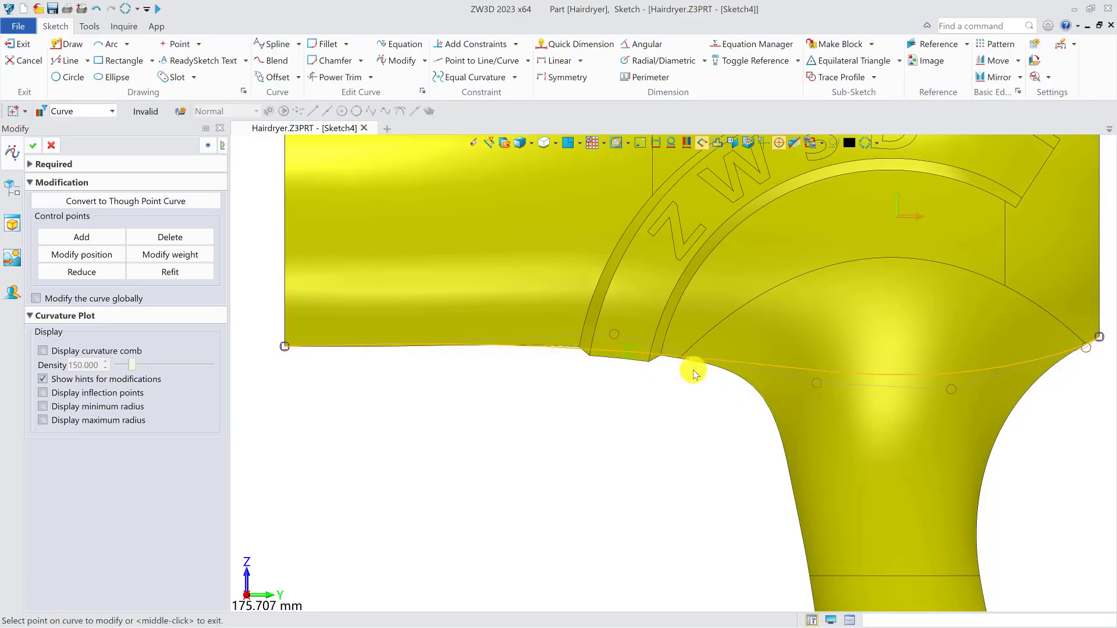
Step: Display the curvature comb on the lower spline and move its last inner control point away from the rear corner to smooth the curvature
middle_drag(755, 367, 685, 361)
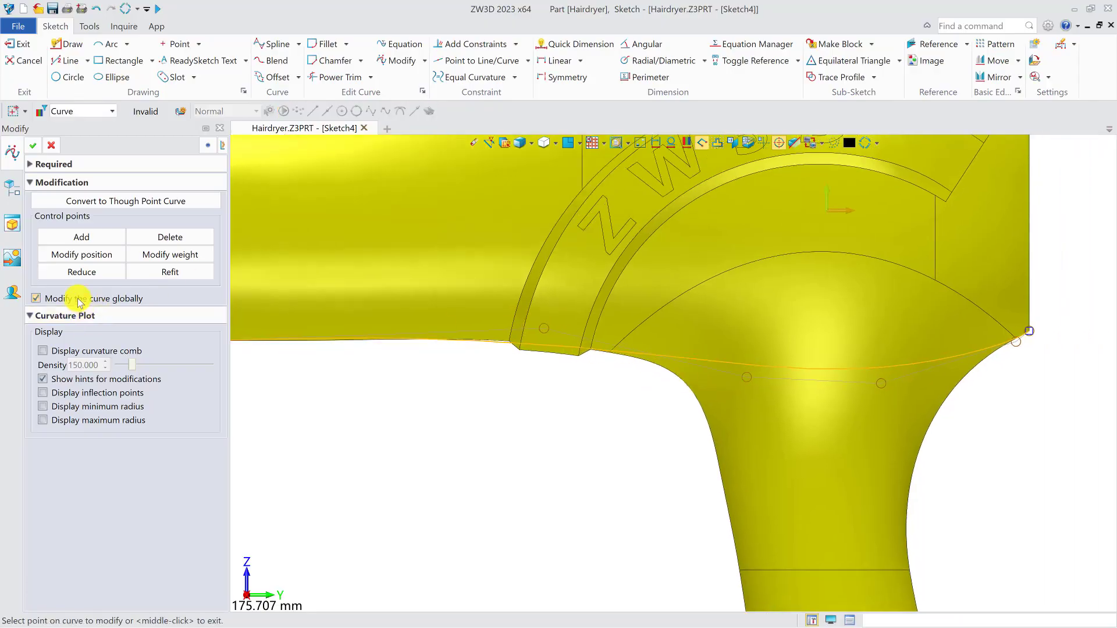
click(44, 351)
scroll(756, 367, down, 2)
middle_drag(756, 368, 630, 355)
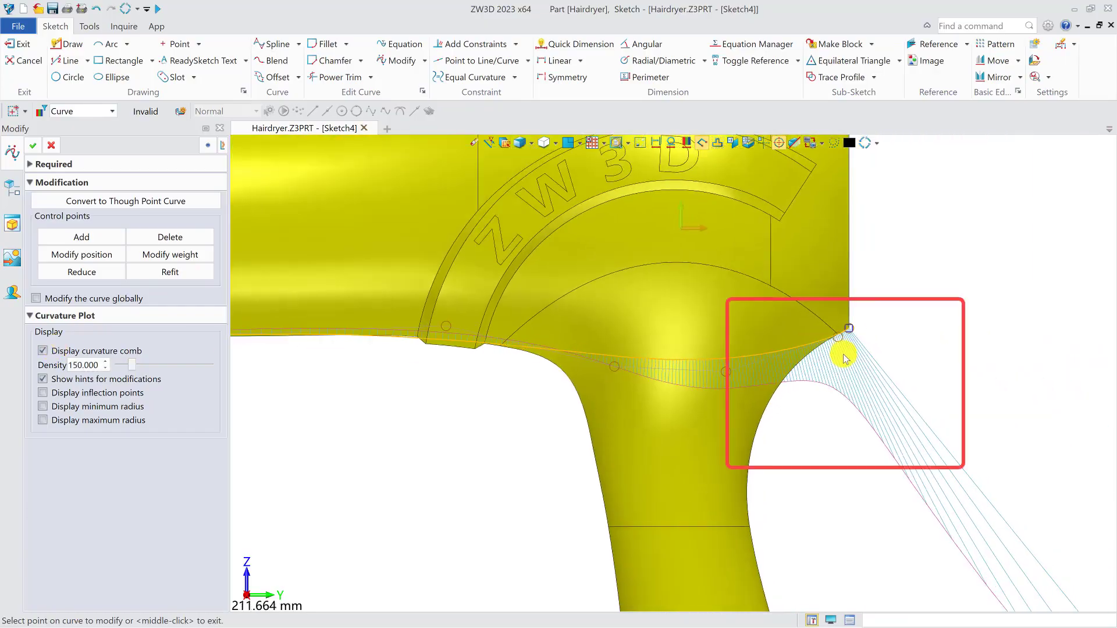
scroll(838, 328, up, 2)
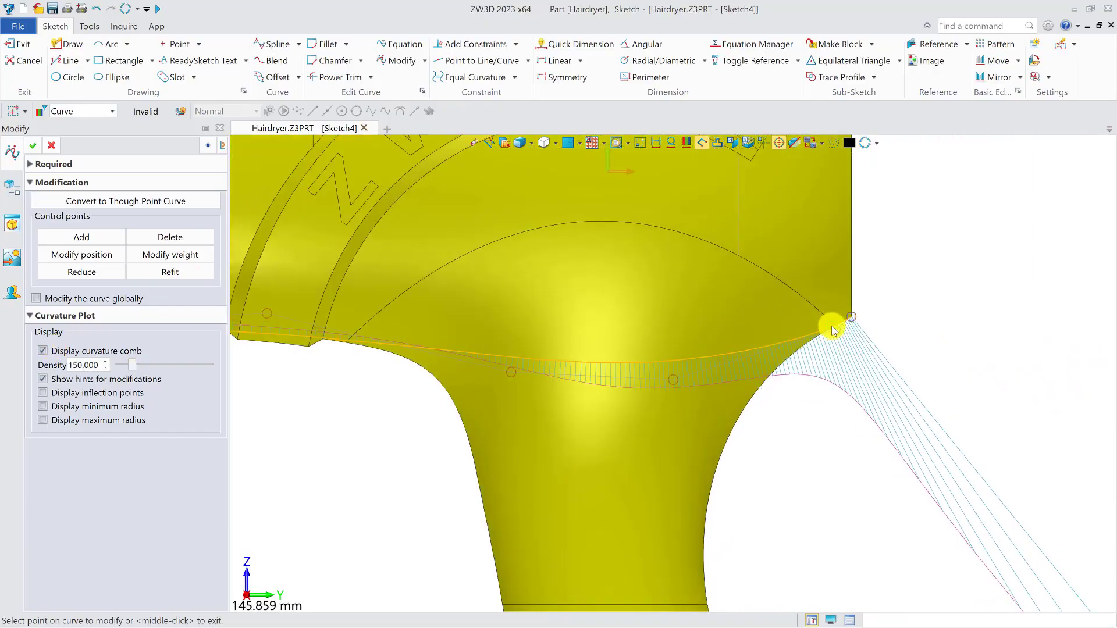
drag(821, 335, 799, 351)
scroll(797, 350, up, 1)
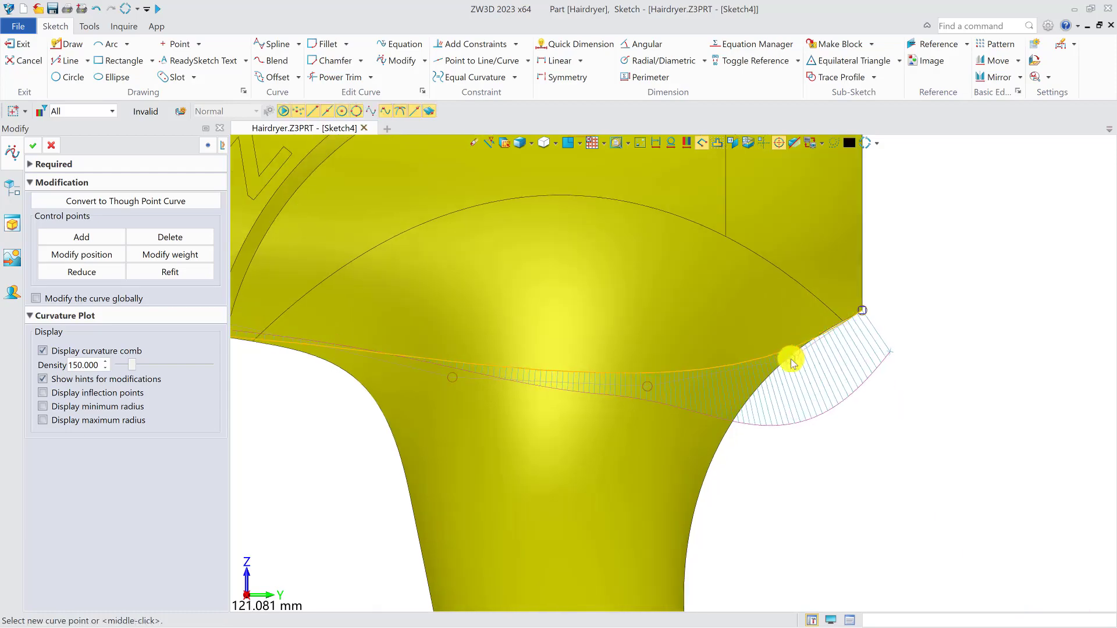
scroll(852, 330, down, 1)
scroll(844, 352, down, 1)
mouse_move(804, 332)
middle_down()
mouse_move(884, 338)
mouse_move(871, 338)
middle_up()
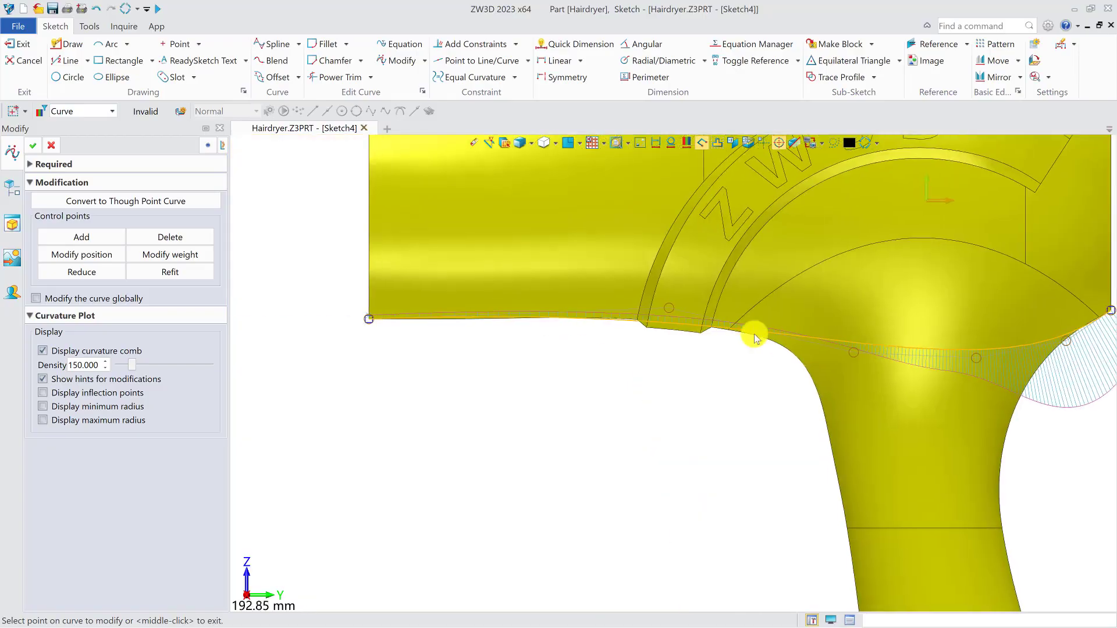
Step: Accept the lower spline's control point modifications and exit the silhouette sketch
click(33, 145)
scroll(752, 317, down, 2)
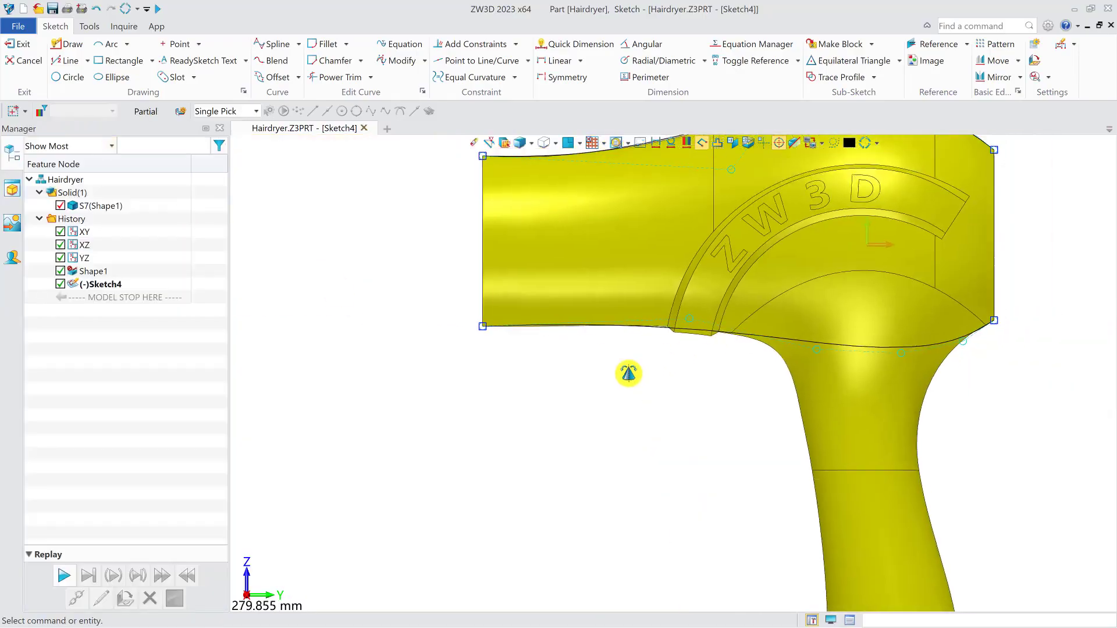
click(29, 58)
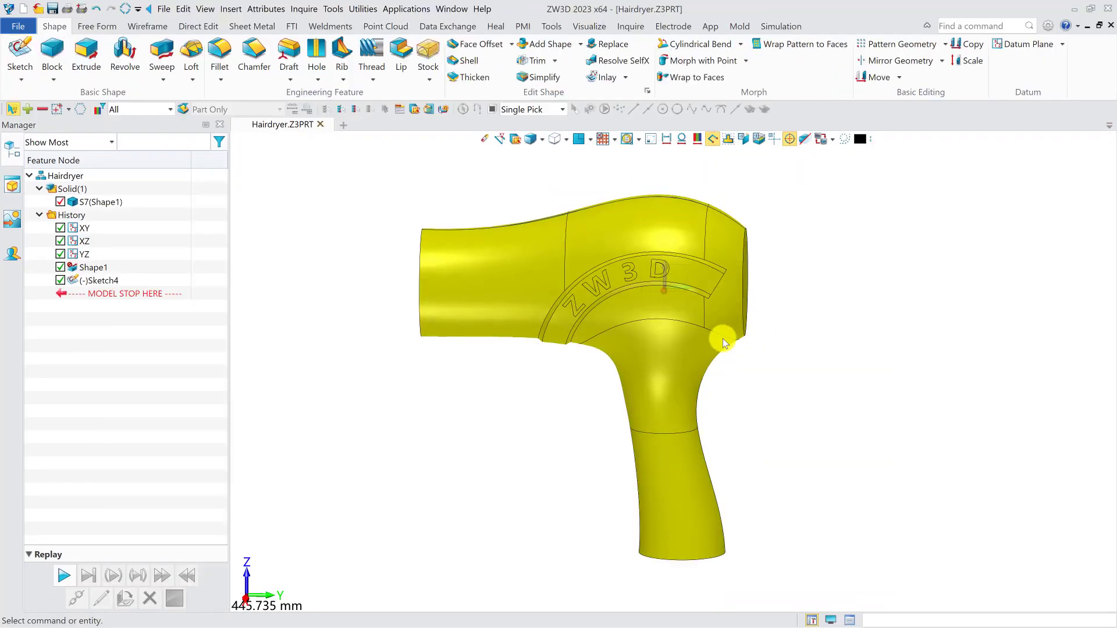
middle_drag(658, 299, 745, 307)
right_drag(669, 359, 781, 332)
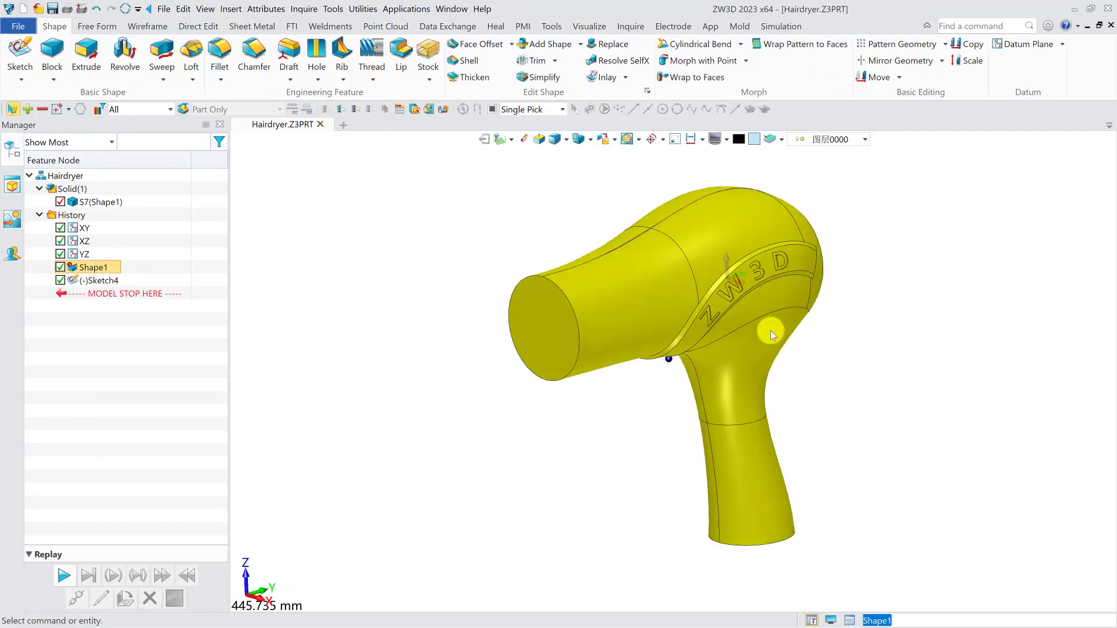
Step: Hide the hairdryer solid and create a datum plane at the upper spline's nozzle end, parallel to the XZ plane
click(59, 202)
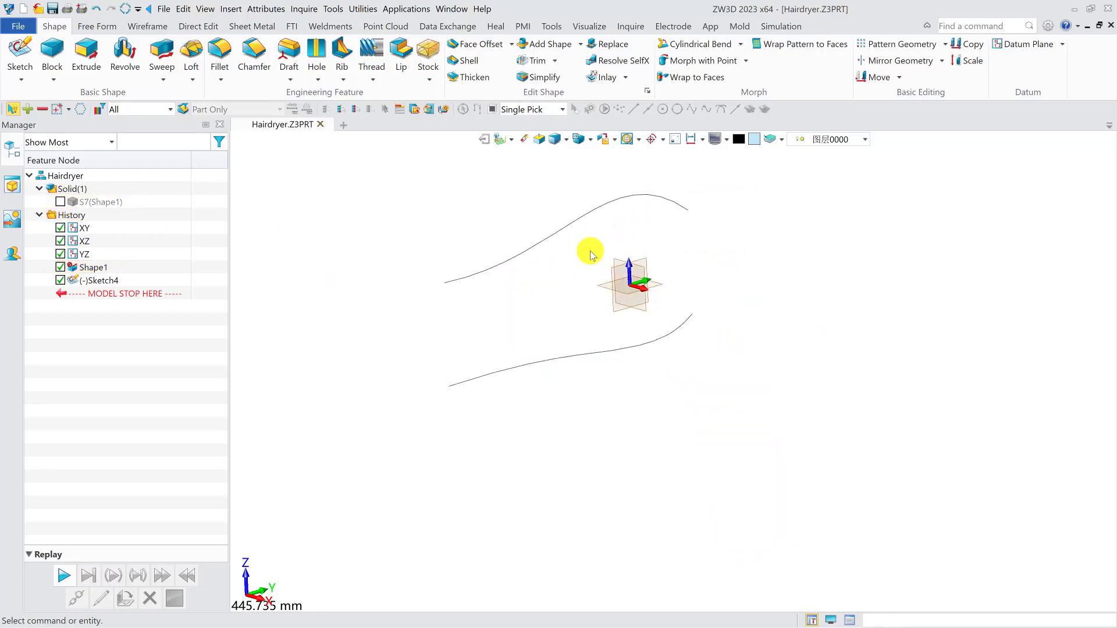
click(1009, 44)
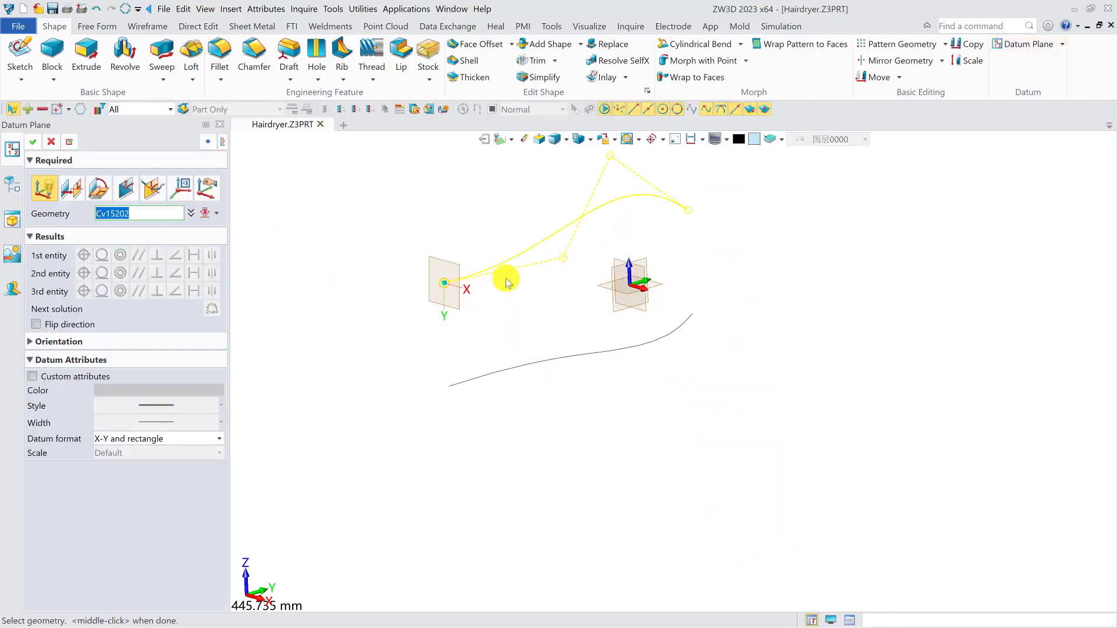
click(447, 285)
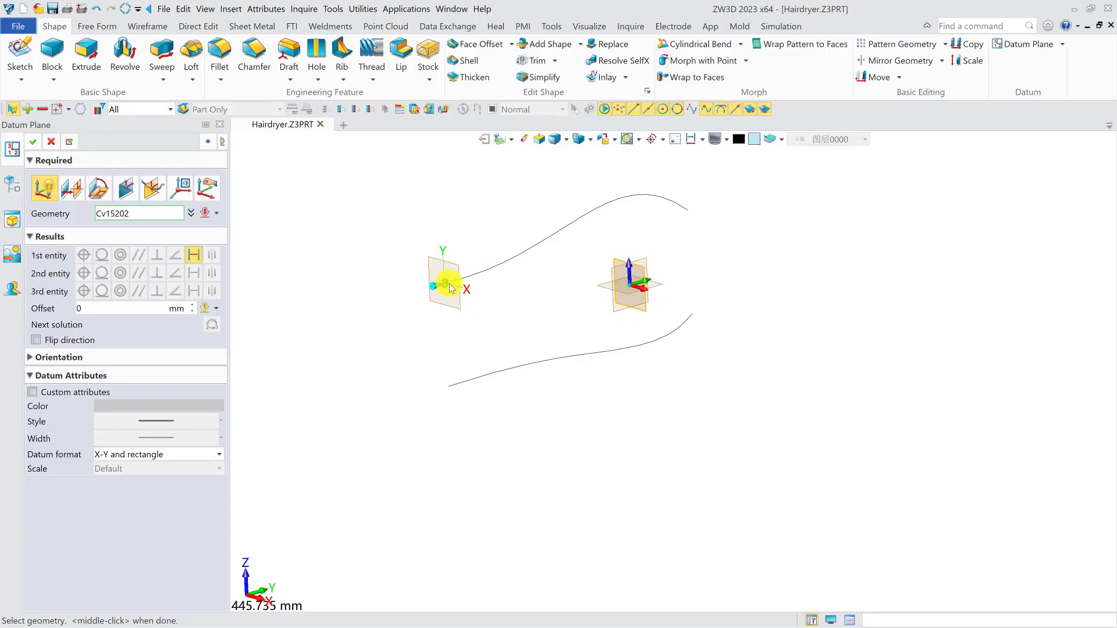
middle_click(451, 287)
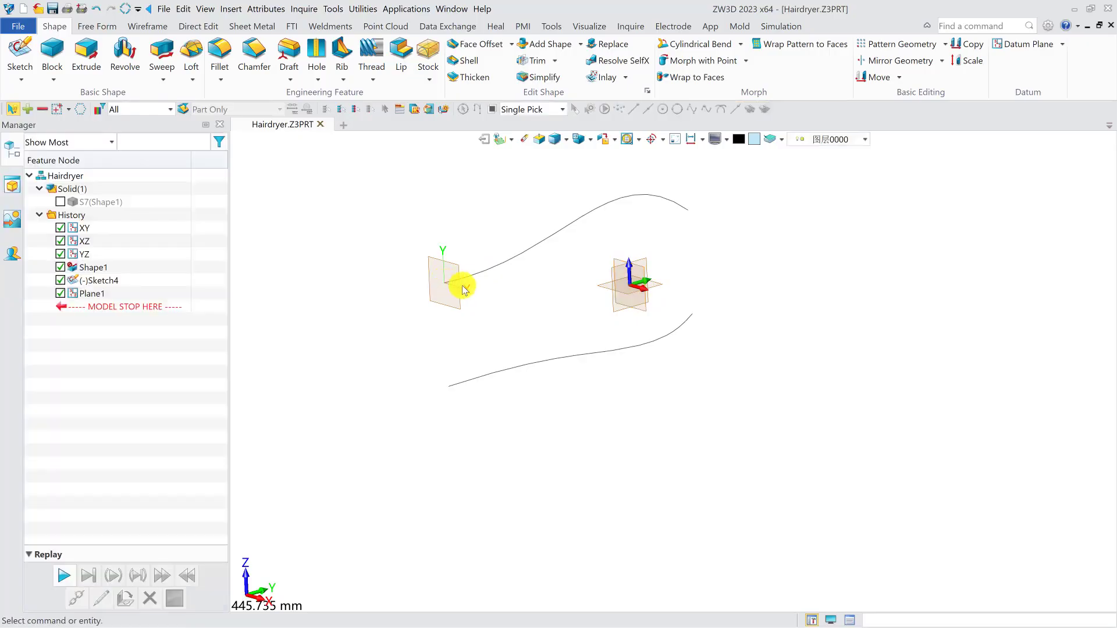
Step: Start a sketch on the nozzle-end datum plane and reference the intersection points of both splines as construction geometry
click(22, 52)
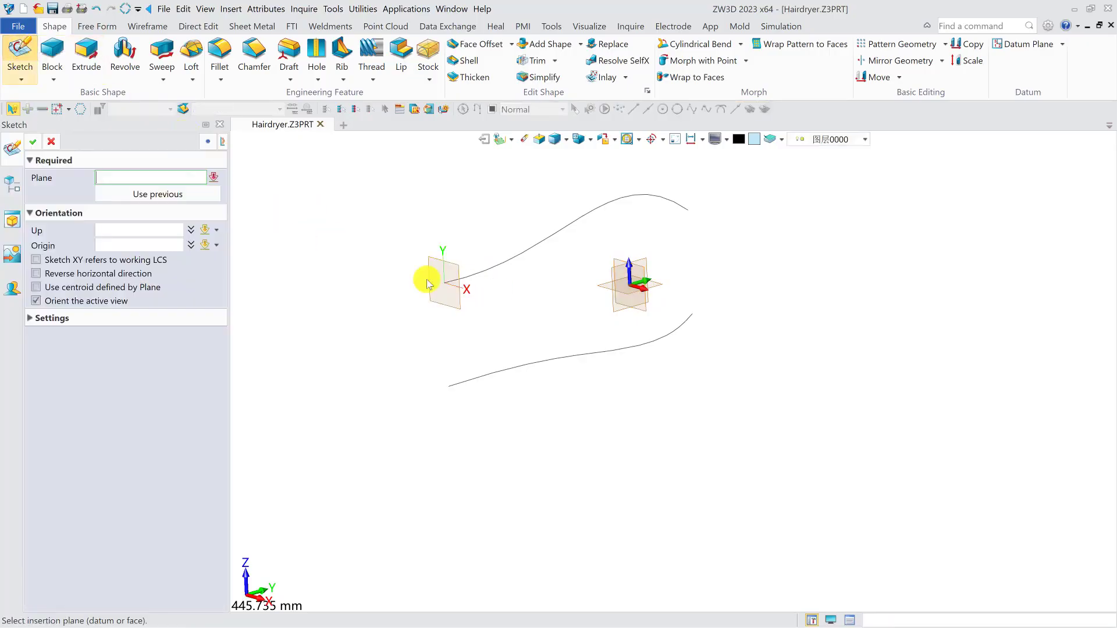
click(459, 277)
middle_click(460, 278)
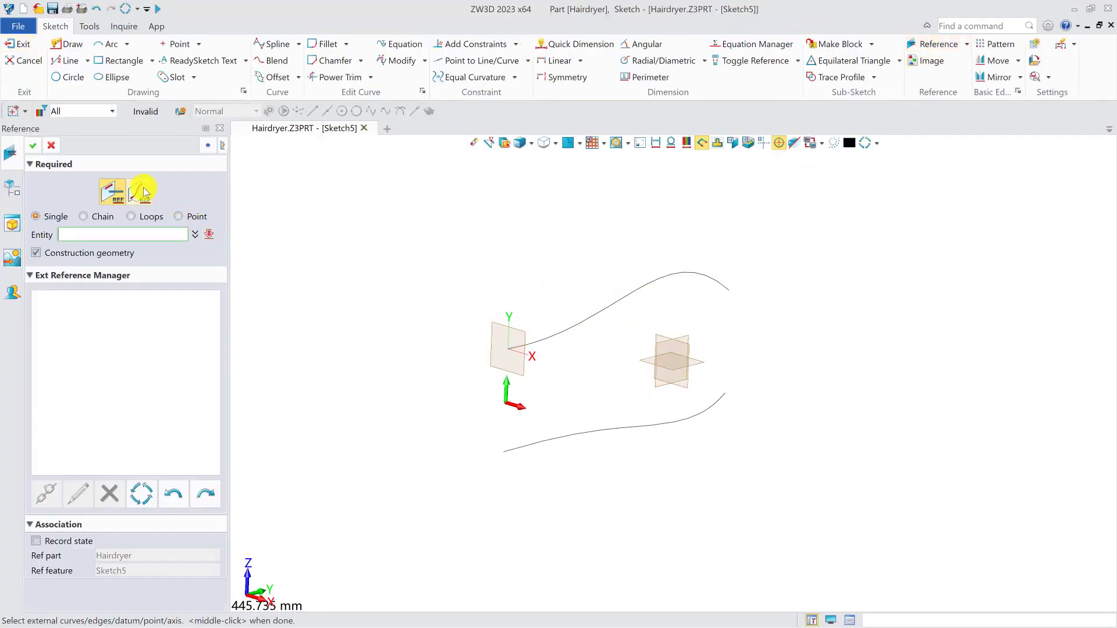
click(606, 303)
click(589, 432)
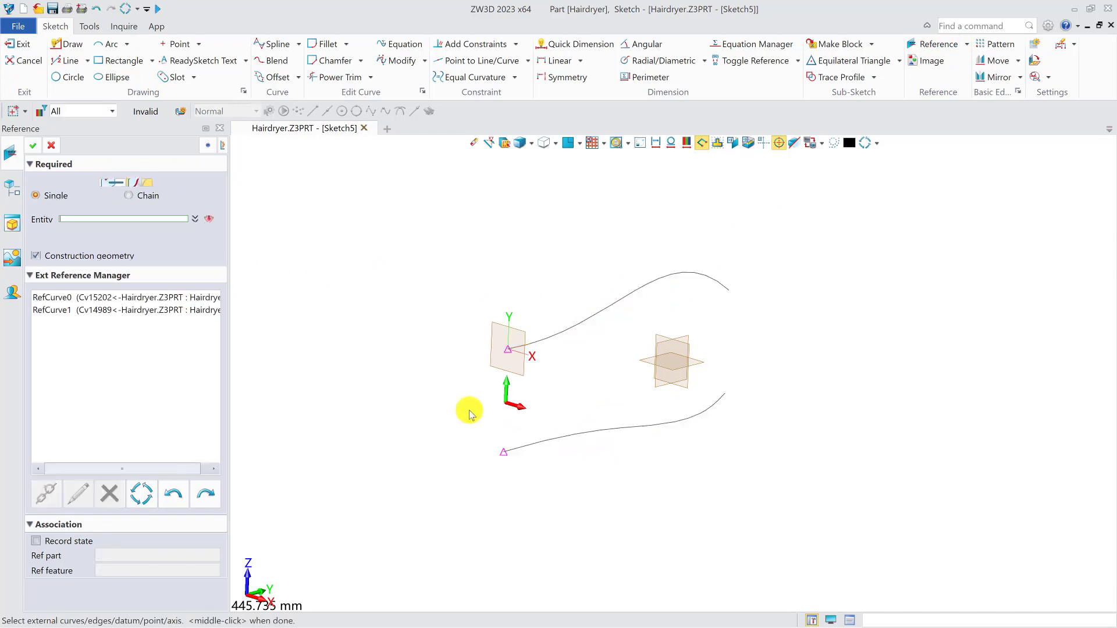
click(33, 145)
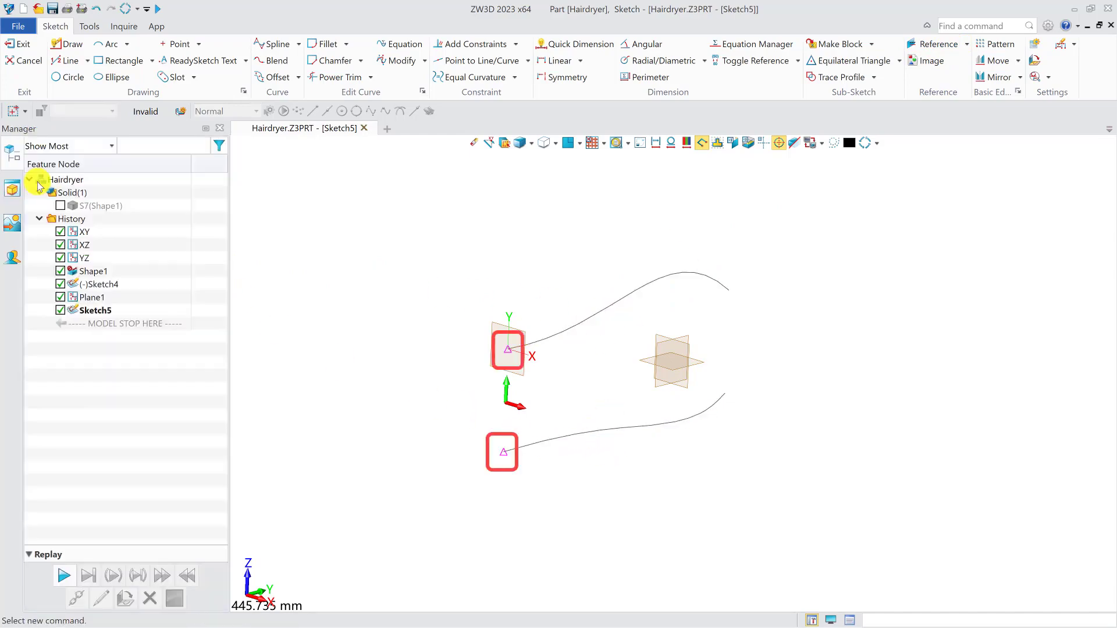
Step: Show the hairdryer solid and reference the half-circle edge of the nozzle face into the sketch as construction geometry
click(60, 205)
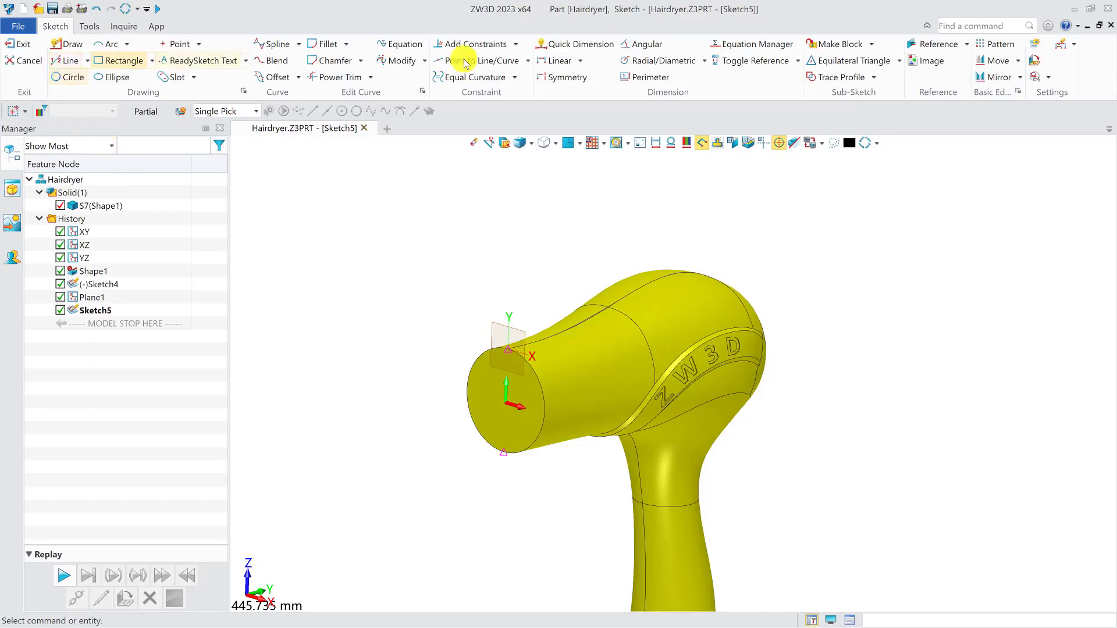
click(937, 46)
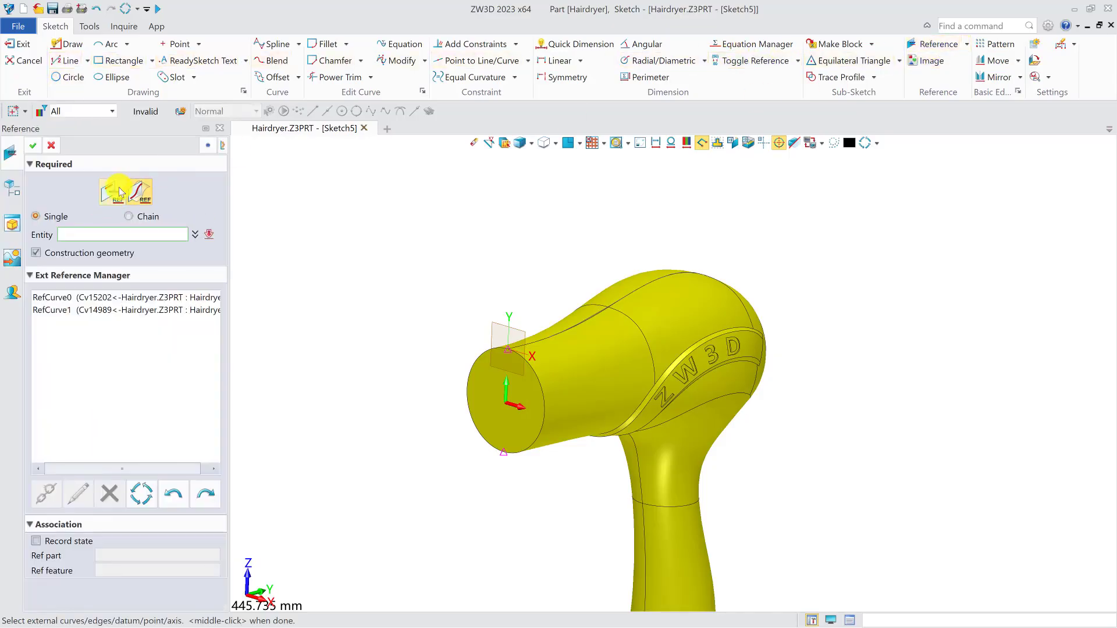
click(119, 192)
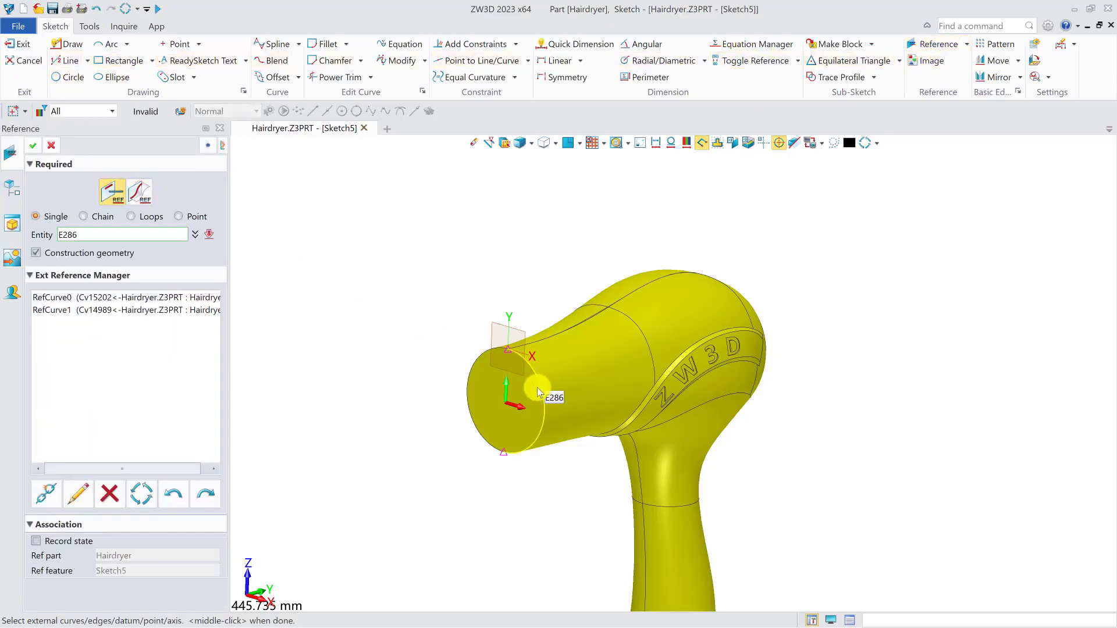
click(537, 388)
click(26, 147)
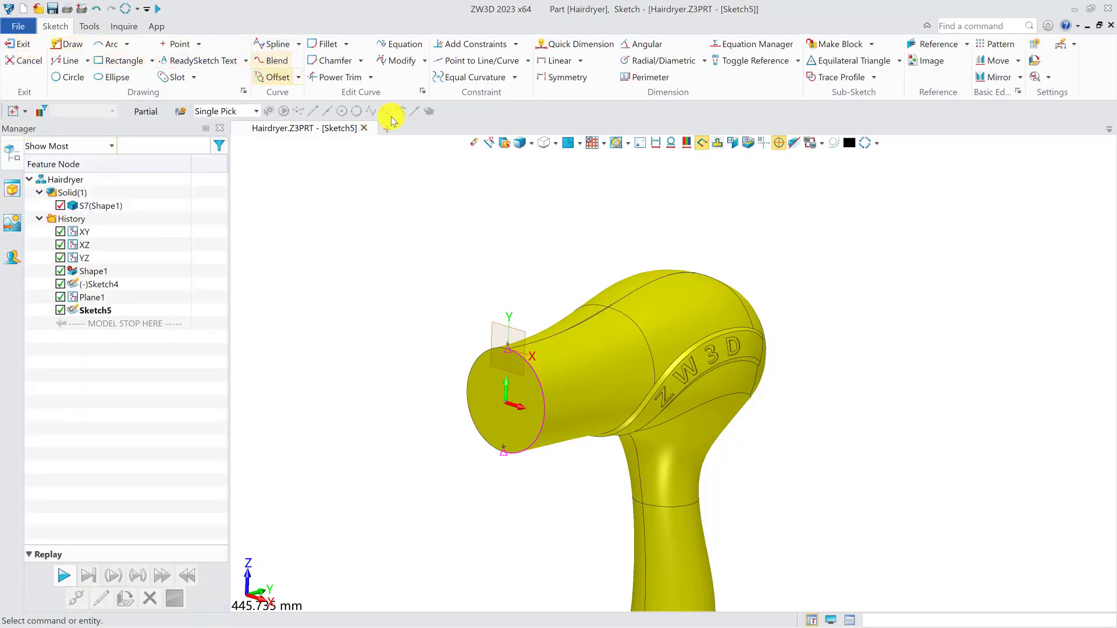
Step: Draw a three-point arc from the upper to the lower spline intersection point through the nozzle reference edge, and exit the sketch
click(568, 144)
scroll(575, 243, up, 4)
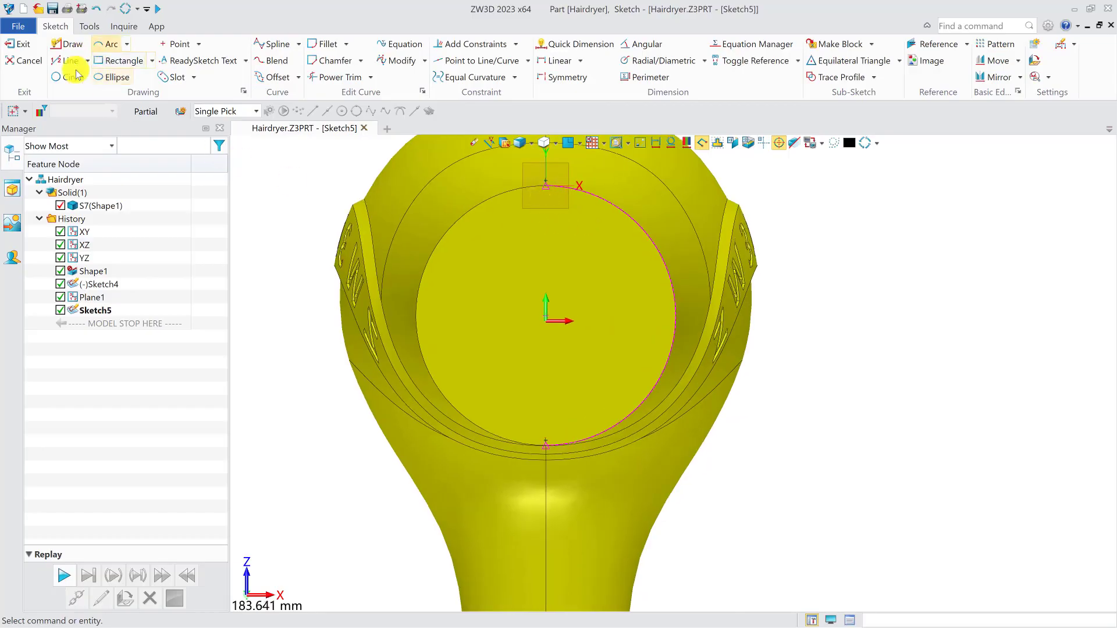
click(643, 146)
click(100, 44)
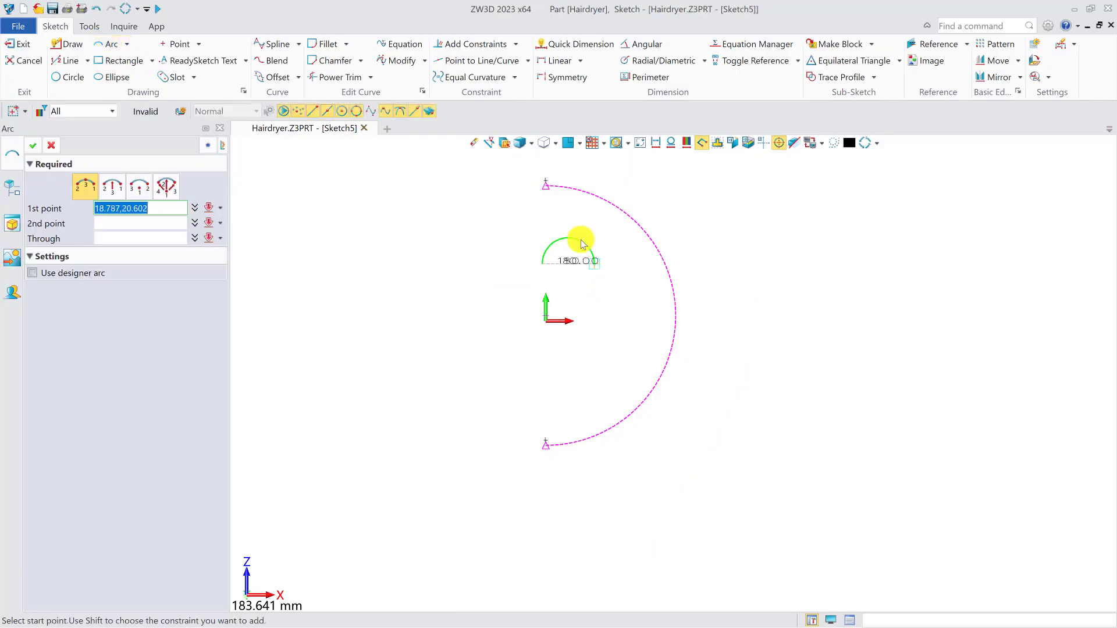
click(550, 187)
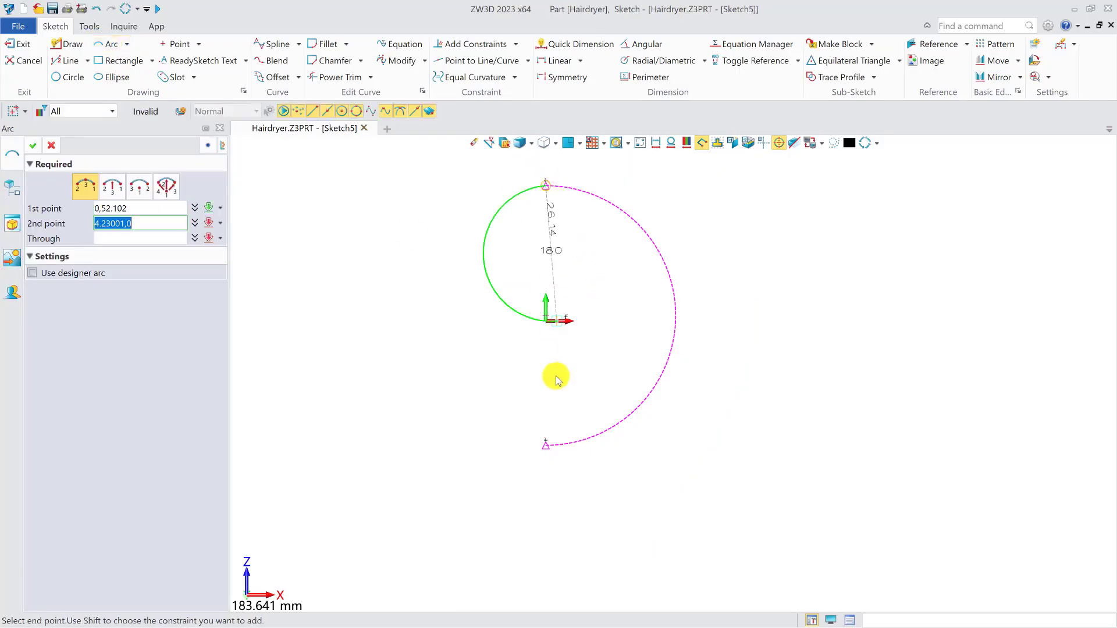
click(545, 445)
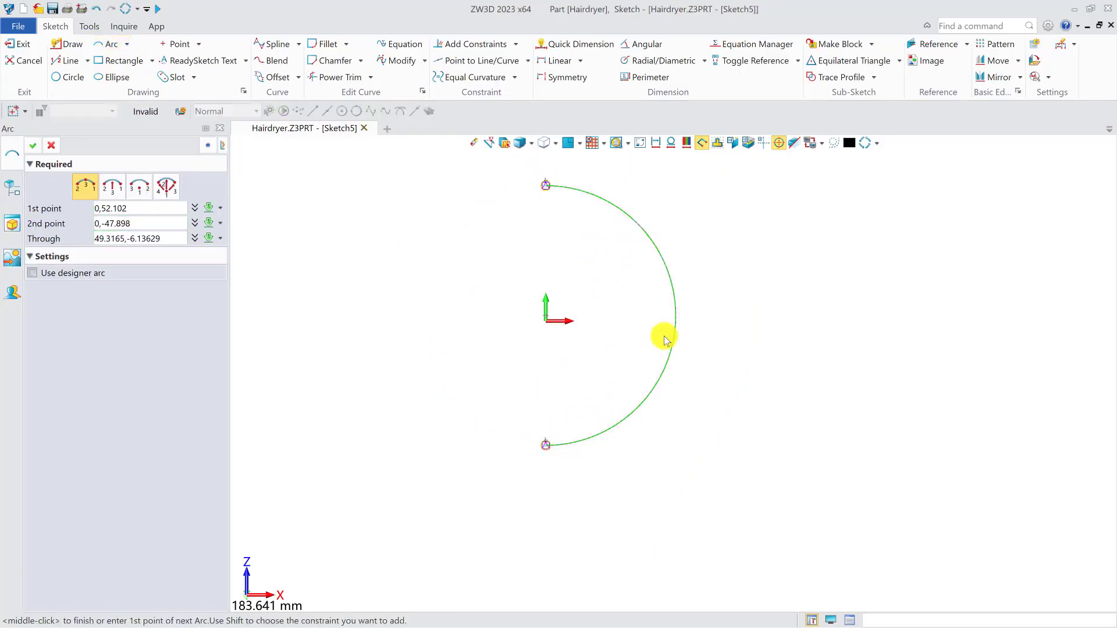
click(667, 340)
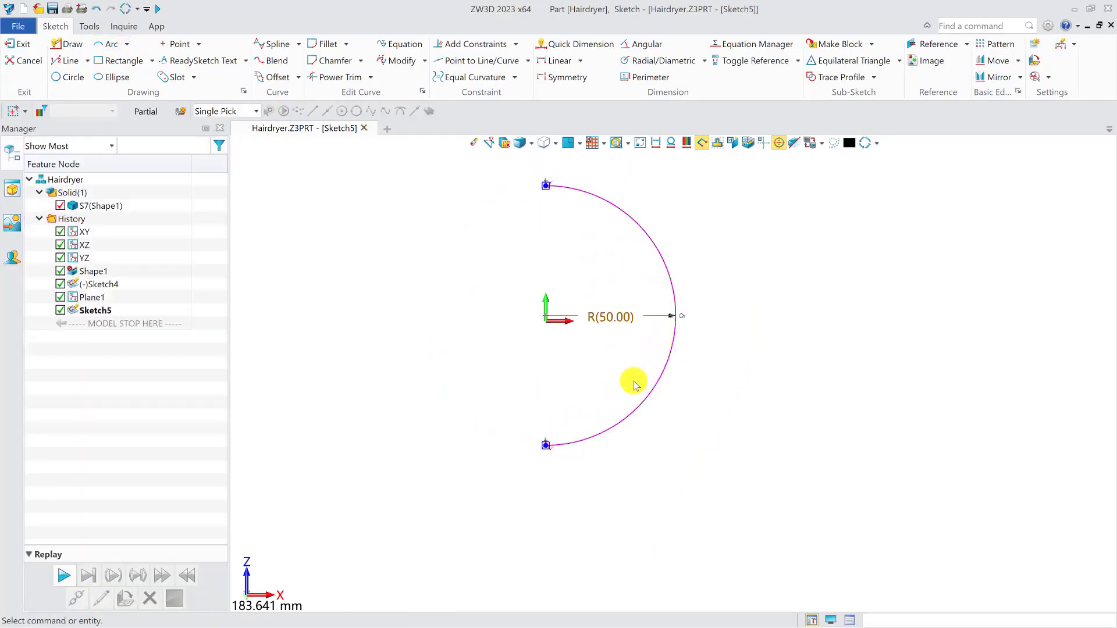
click(20, 47)
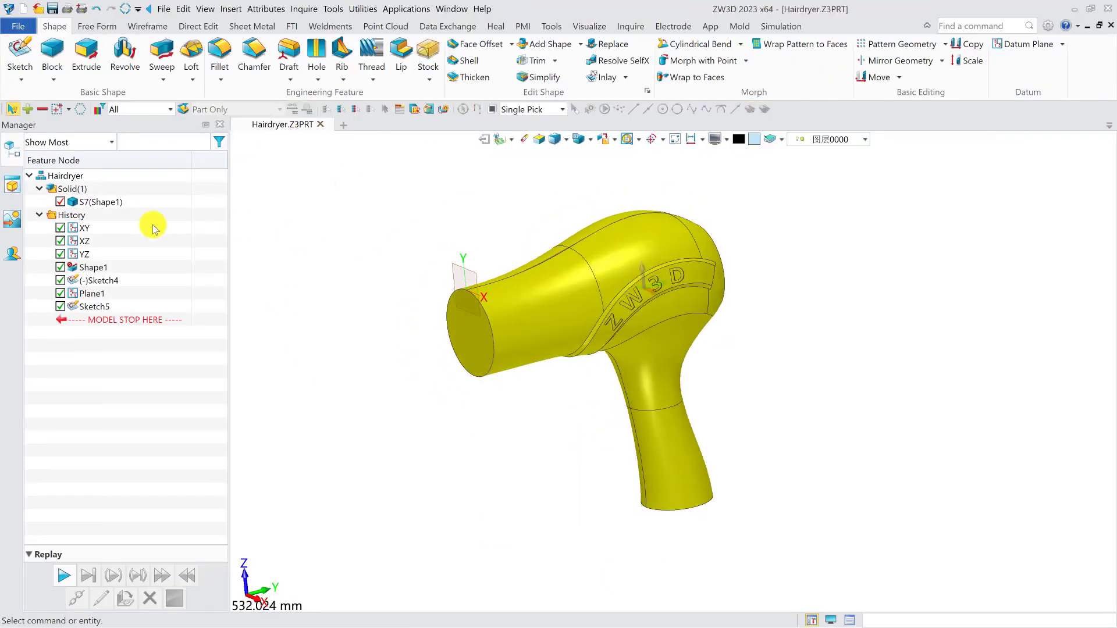
Step: Hide the solid and create a datum plane parallel to the XZ plane through the upper spline's rear endpoint
click(60, 201)
click(996, 47)
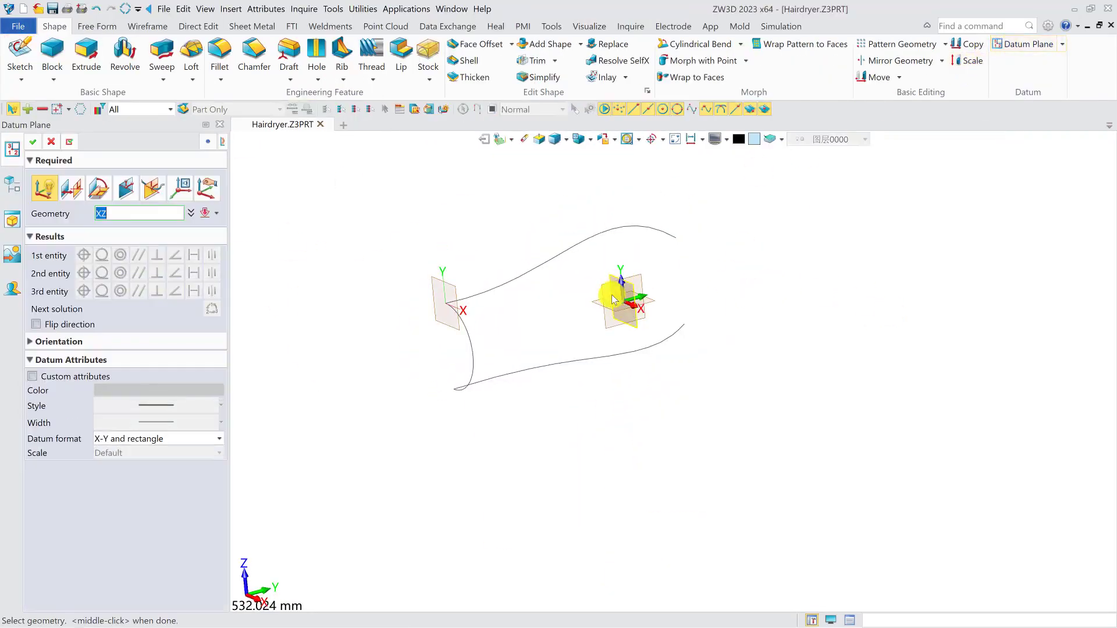
click(633, 289)
click(676, 239)
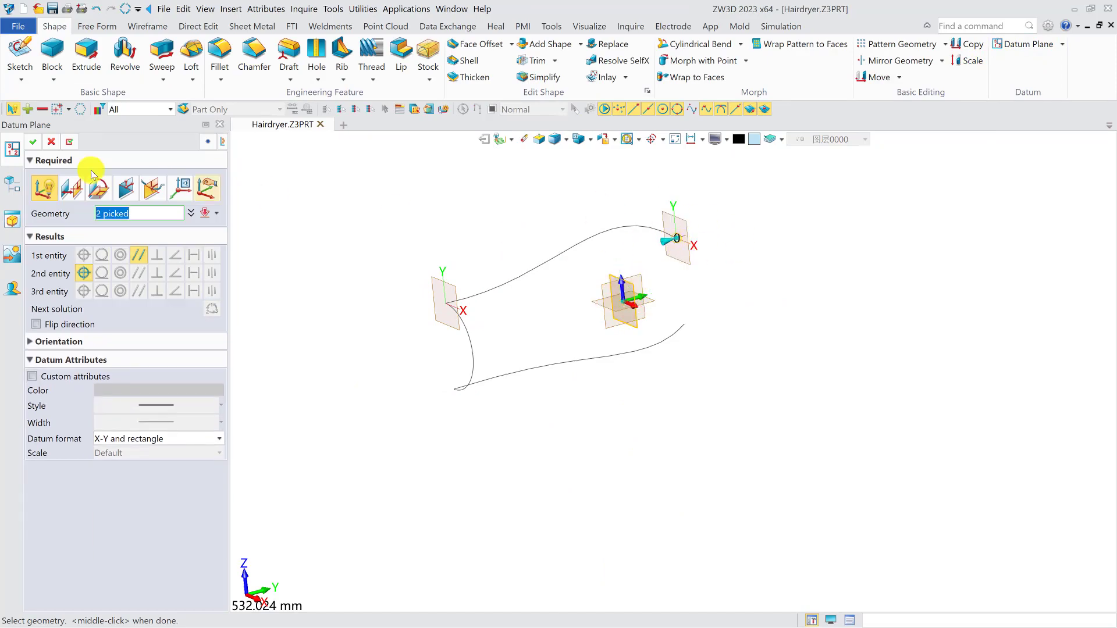
click(32, 142)
Step: Start a sketch on the rear datum plane and reference both splines as projected curves and as intersection points
click(19, 53)
click(688, 262)
middle_click(689, 261)
middle_drag(656, 313, 591, 309)
right_drag(591, 309, 562, 341)
click(937, 46)
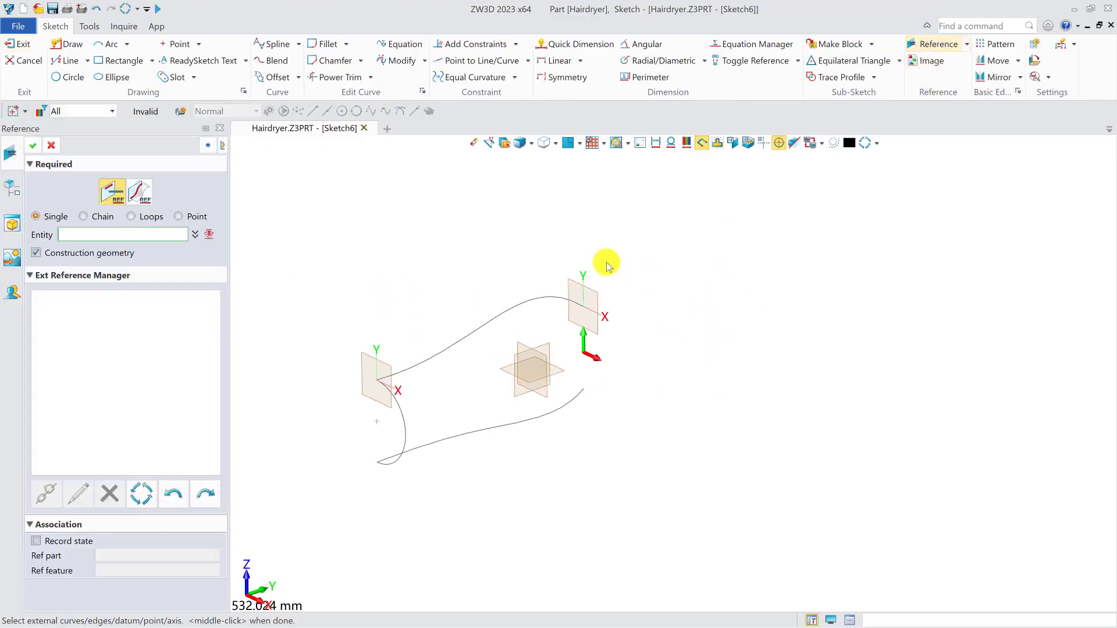
click(534, 298)
click(561, 407)
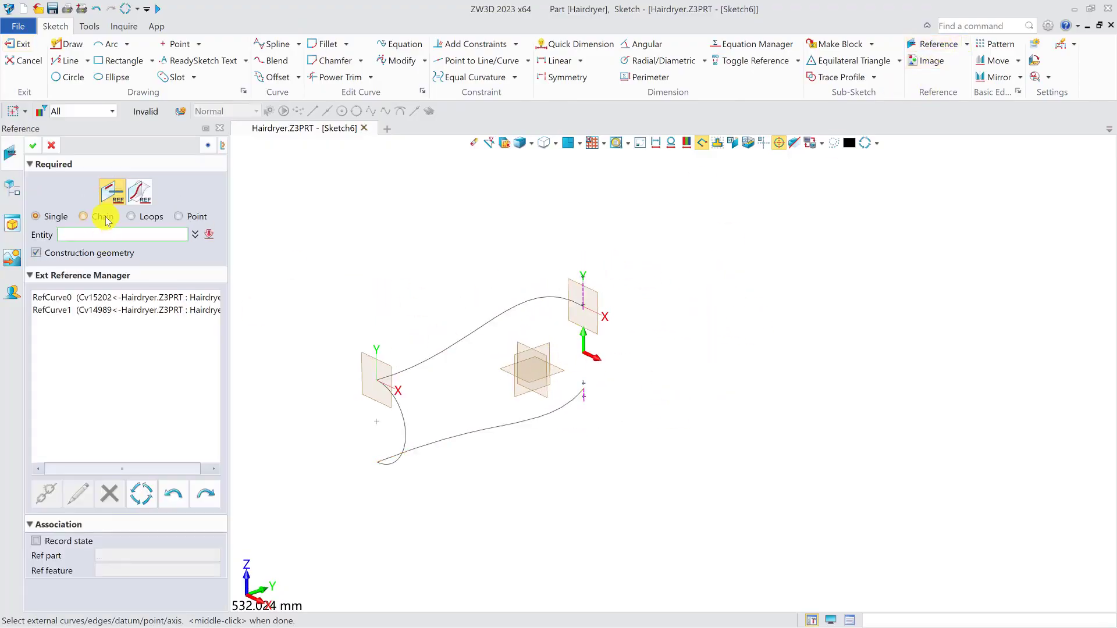
click(531, 299)
click(557, 420)
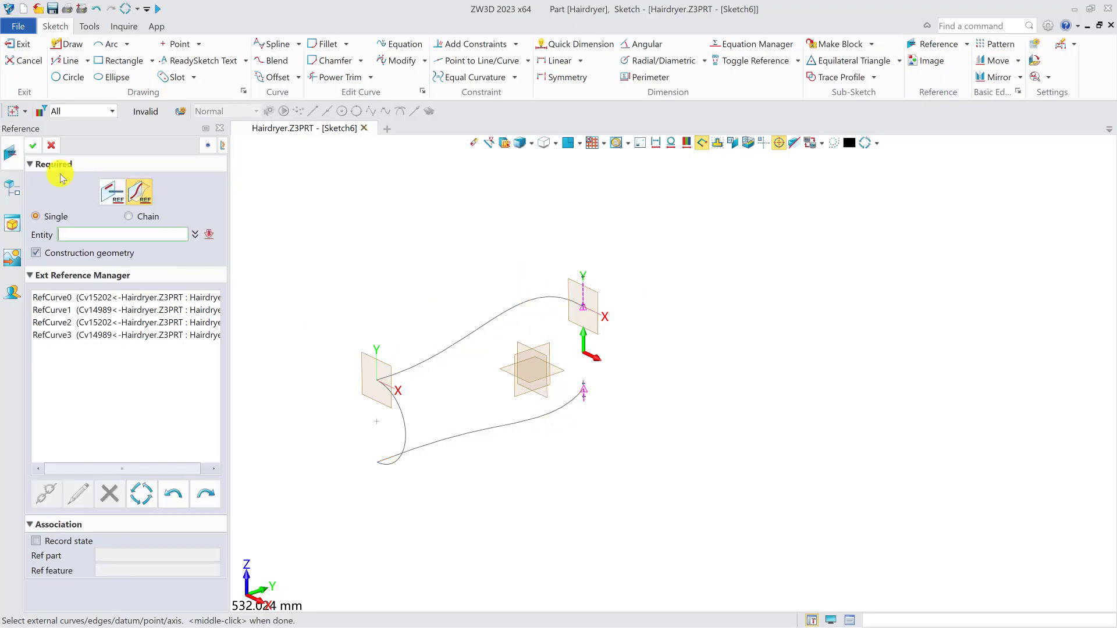
click(33, 146)
Step: Show the solid, reference the half-circle edge of the body's rear face into the sketch, and hide the solid again
click(60, 205)
click(934, 44)
right_drag(739, 355, 679, 335)
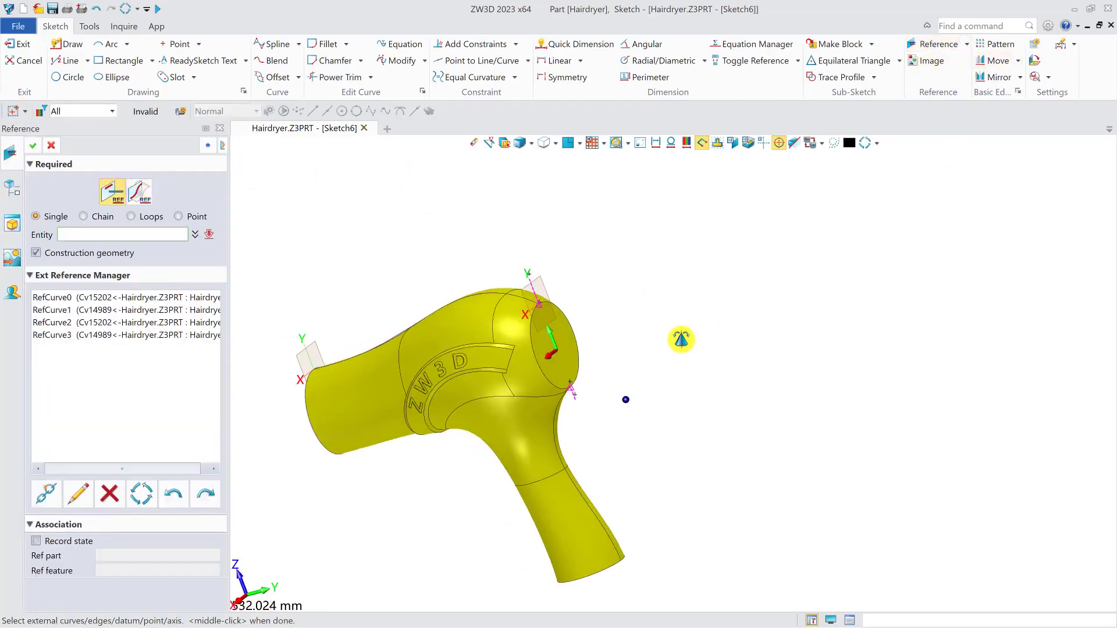
scroll(557, 338, up, 2)
click(521, 334)
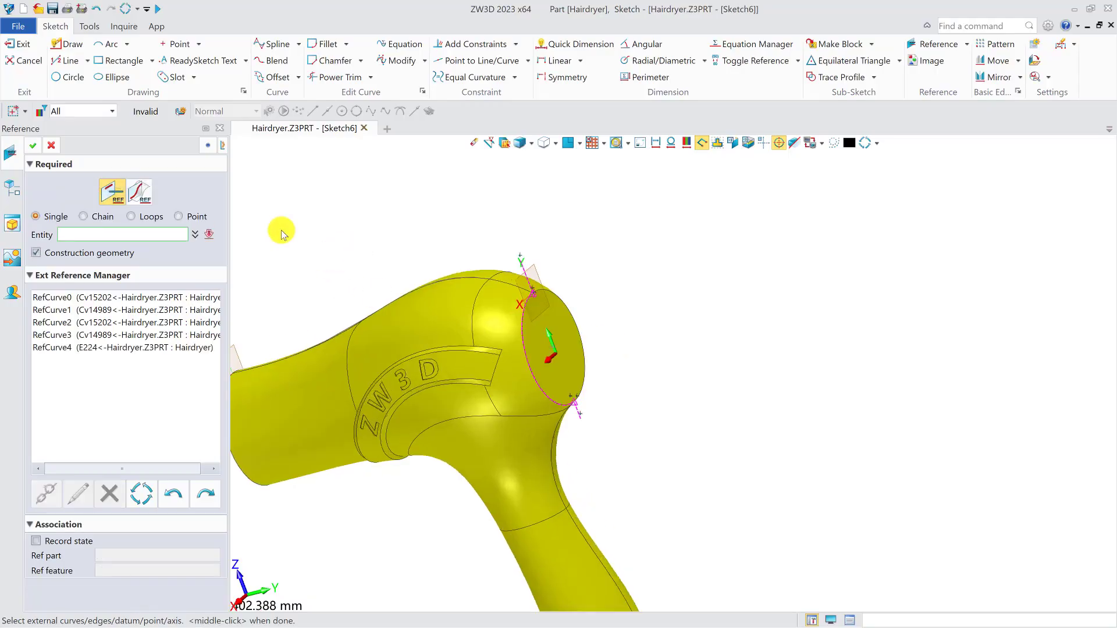
click(32, 146)
click(60, 206)
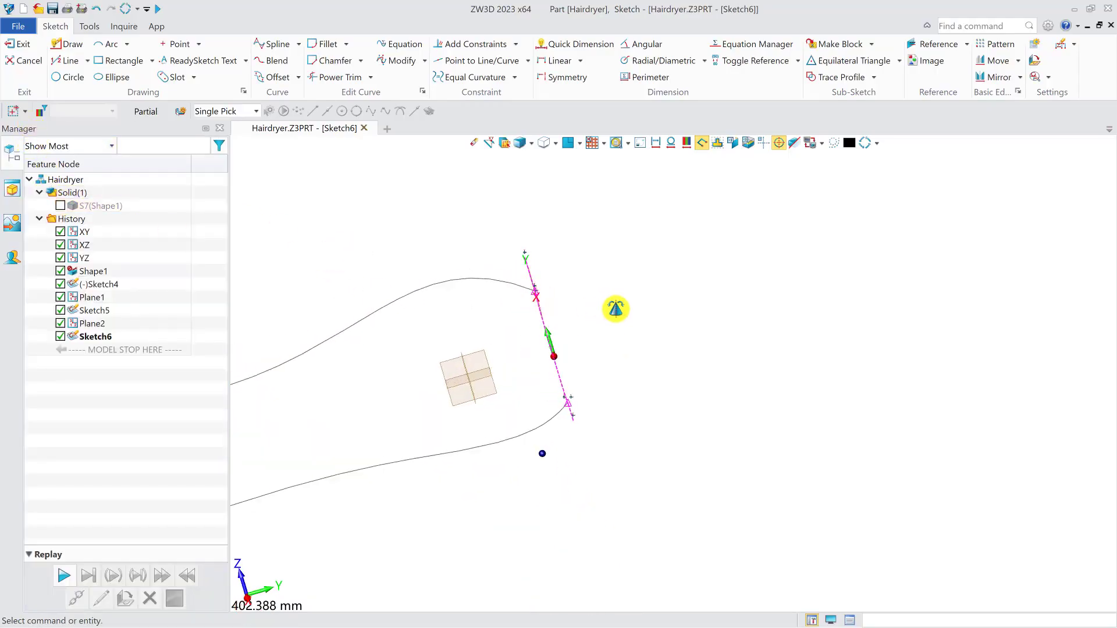
Step: Draw a three-point arc between the upper and lower spline intersection points through the rear reference edge, and exit the sketch
right_drag(606, 305, 663, 246)
click(639, 144)
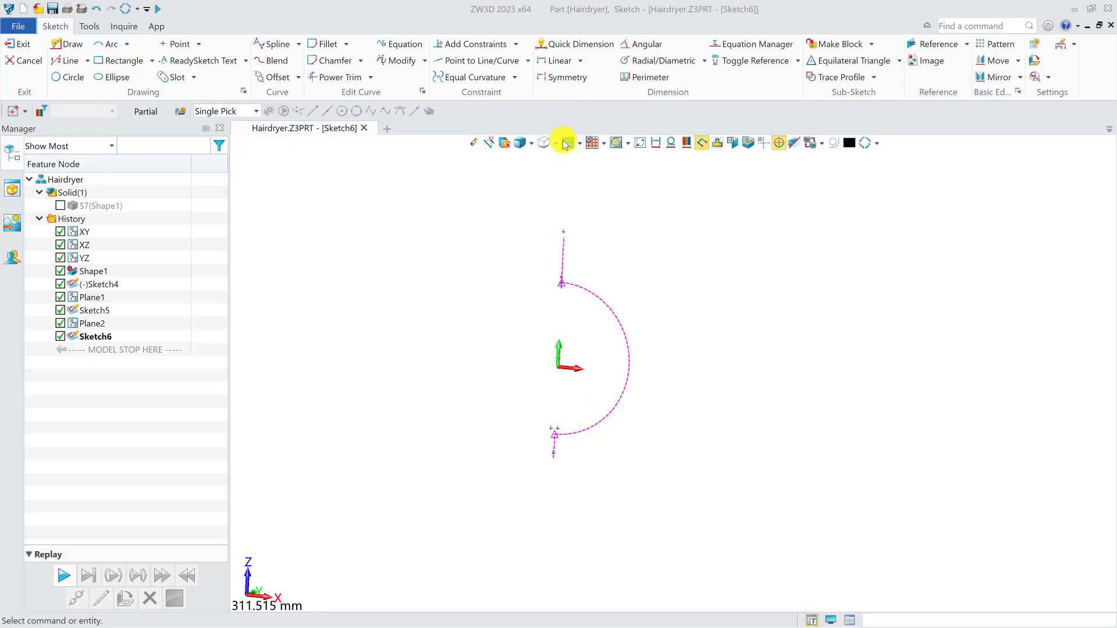
click(100, 44)
click(609, 262)
scroll(610, 324, down, 2)
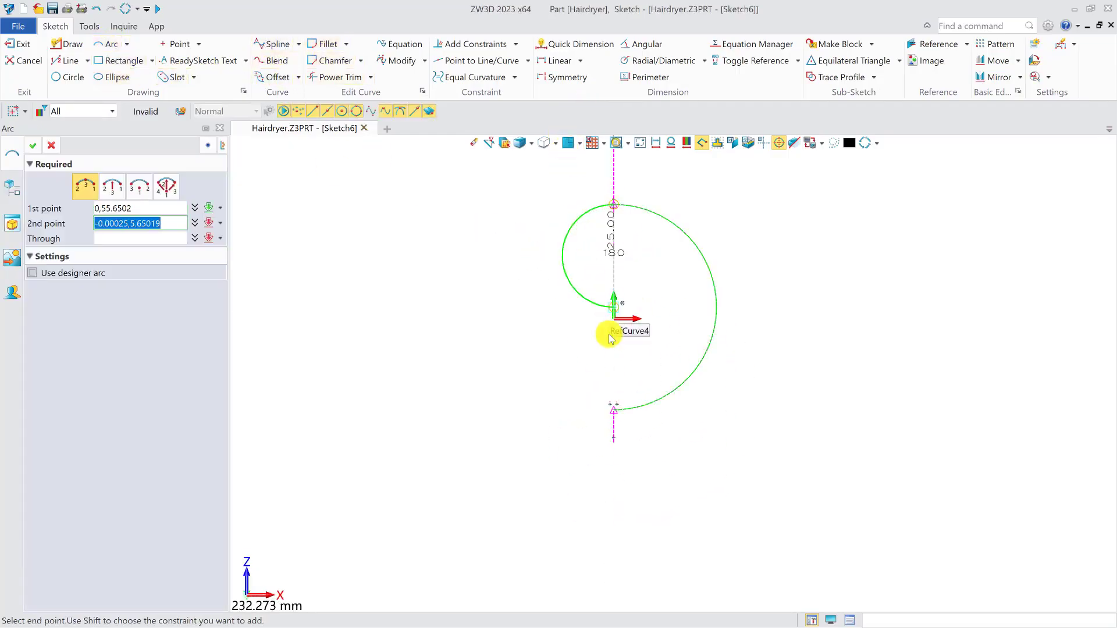
click(613, 409)
click(695, 337)
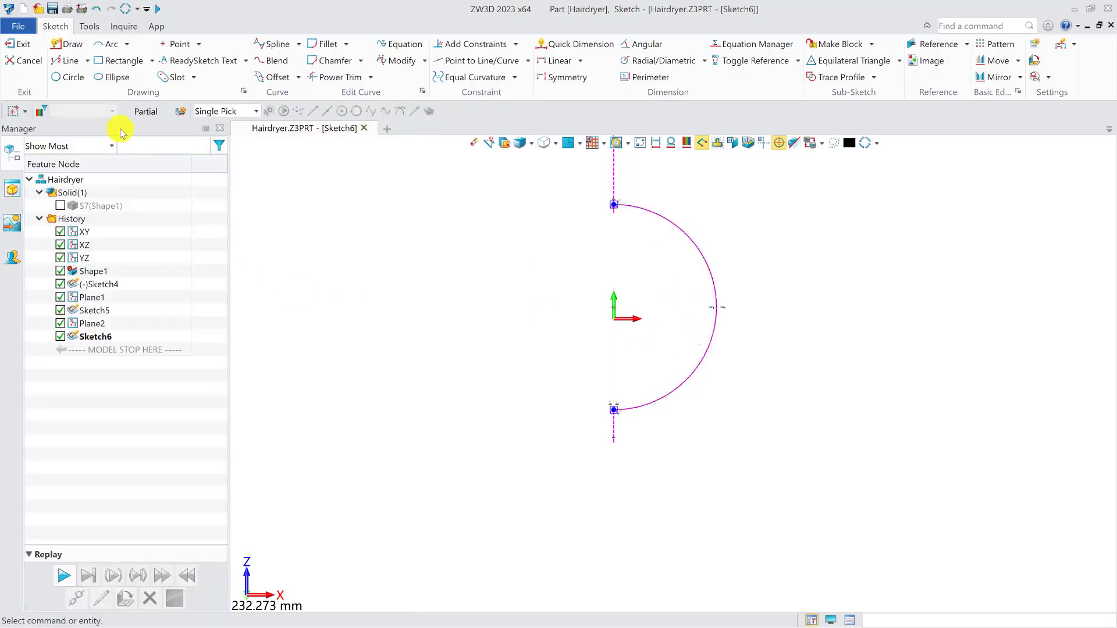
click(24, 43)
Step: Show the hairdryer solid again and examine the shape of its body from the nozzle side
middle_drag(641, 290, 428, 292)
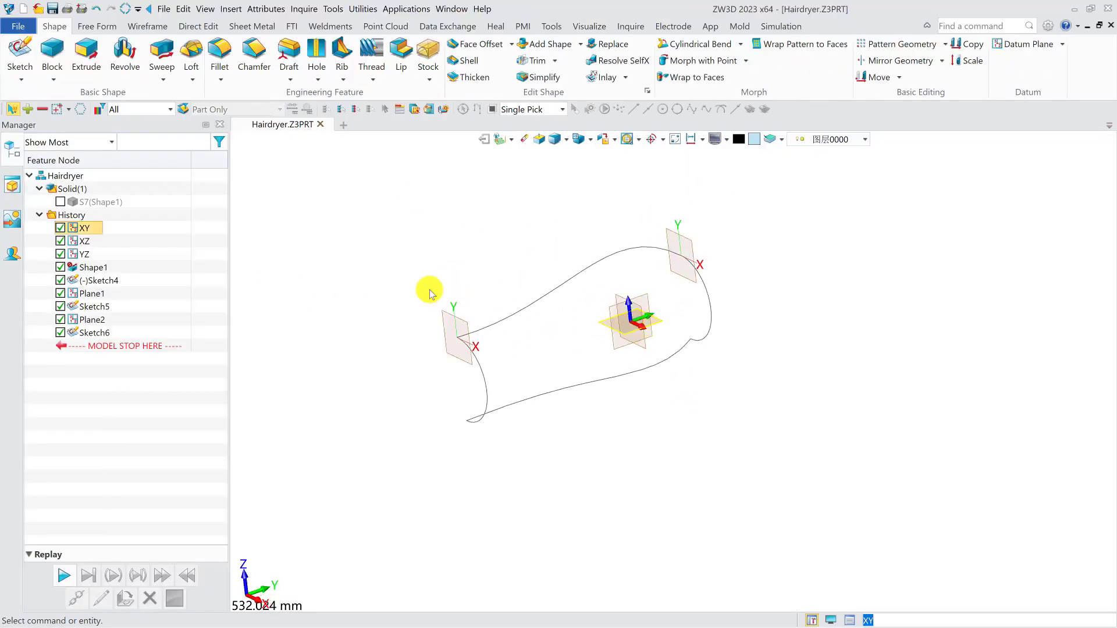
click(61, 202)
middle_drag(646, 306, 628, 327)
click(698, 164)
scroll(652, 313, up, 5)
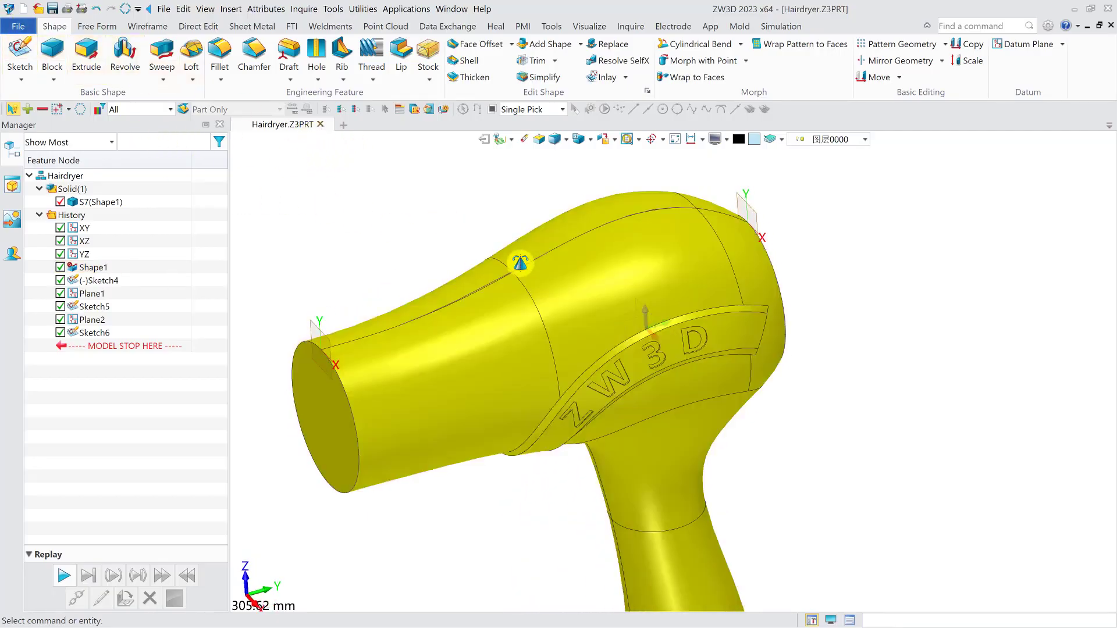
middle_drag(513, 268, 521, 264)
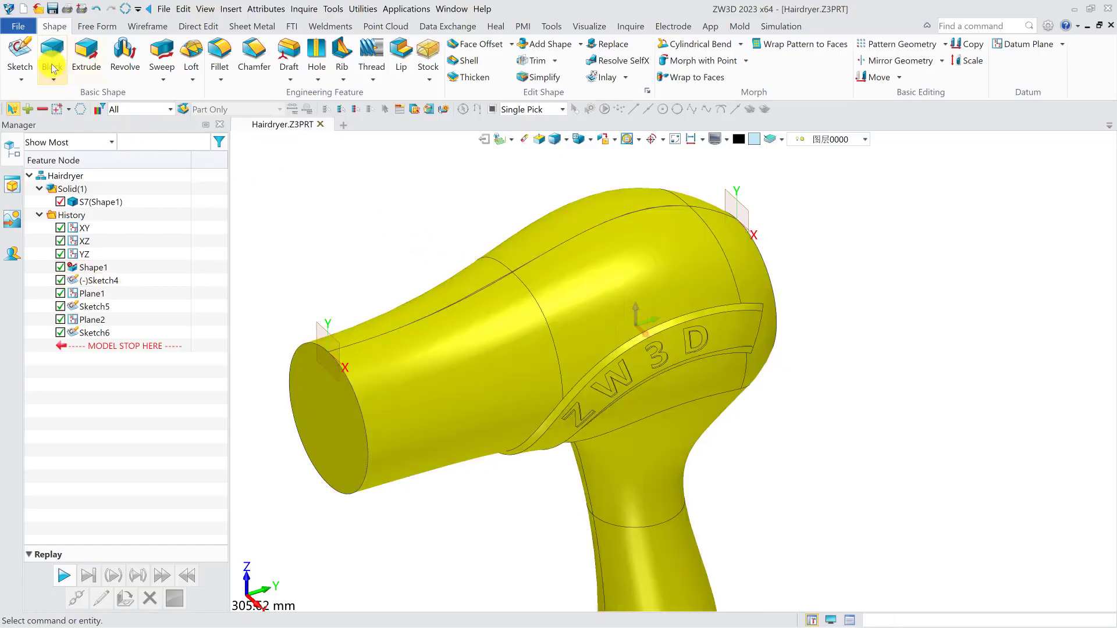
Step: Start a sketch on the XZ plane through the hairdryer body
click(24, 63)
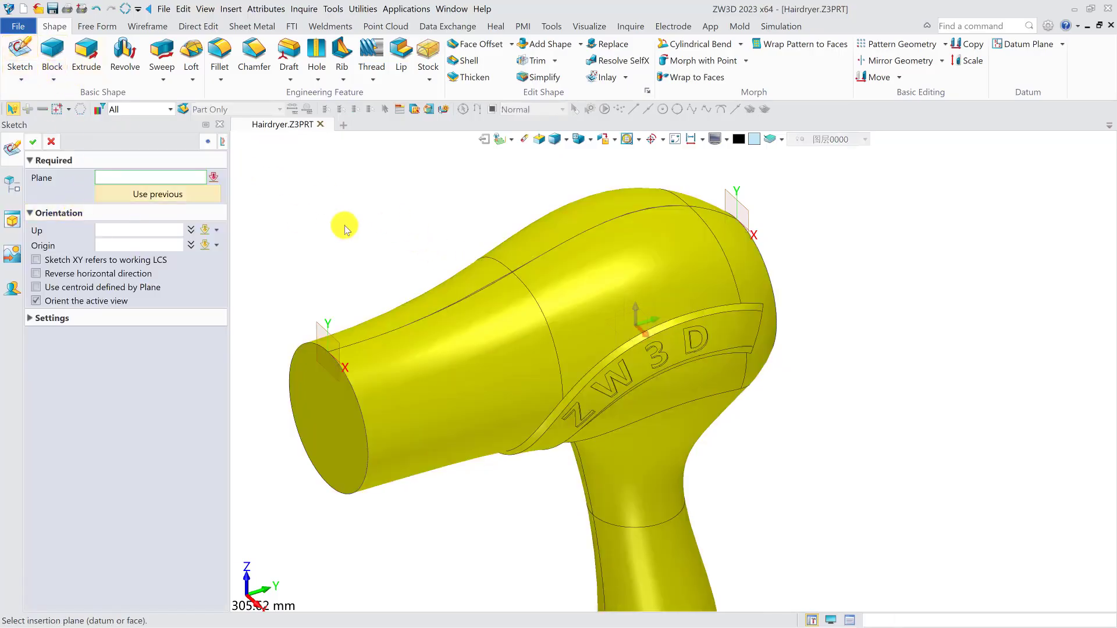
right_click(650, 323)
click(678, 325)
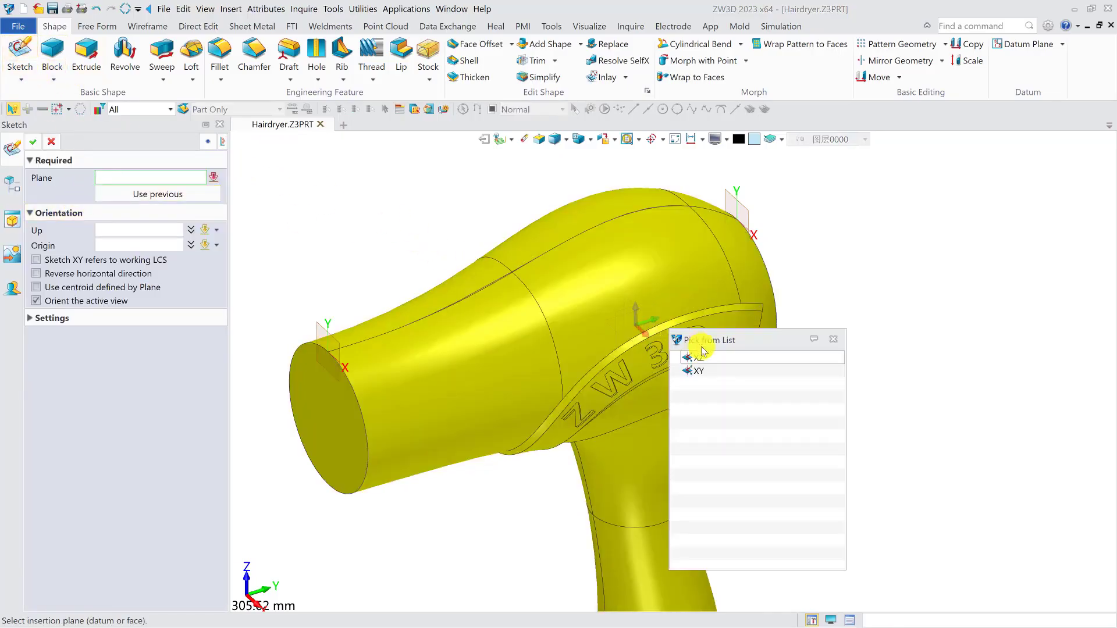
click(706, 362)
middle_click(584, 338)
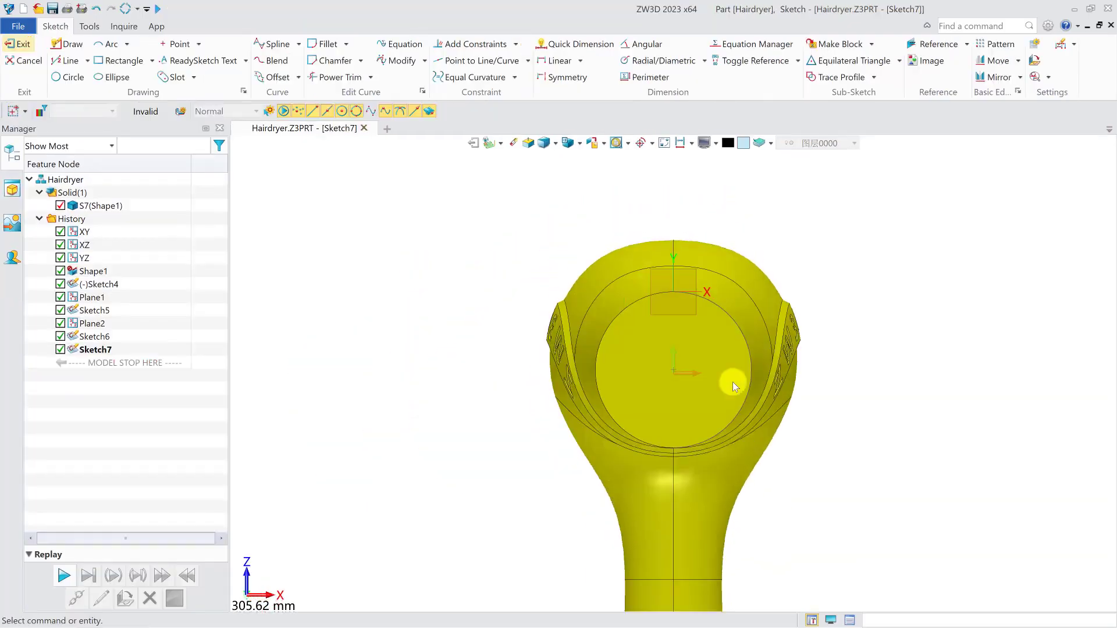
middle_drag(664, 384, 826, 454)
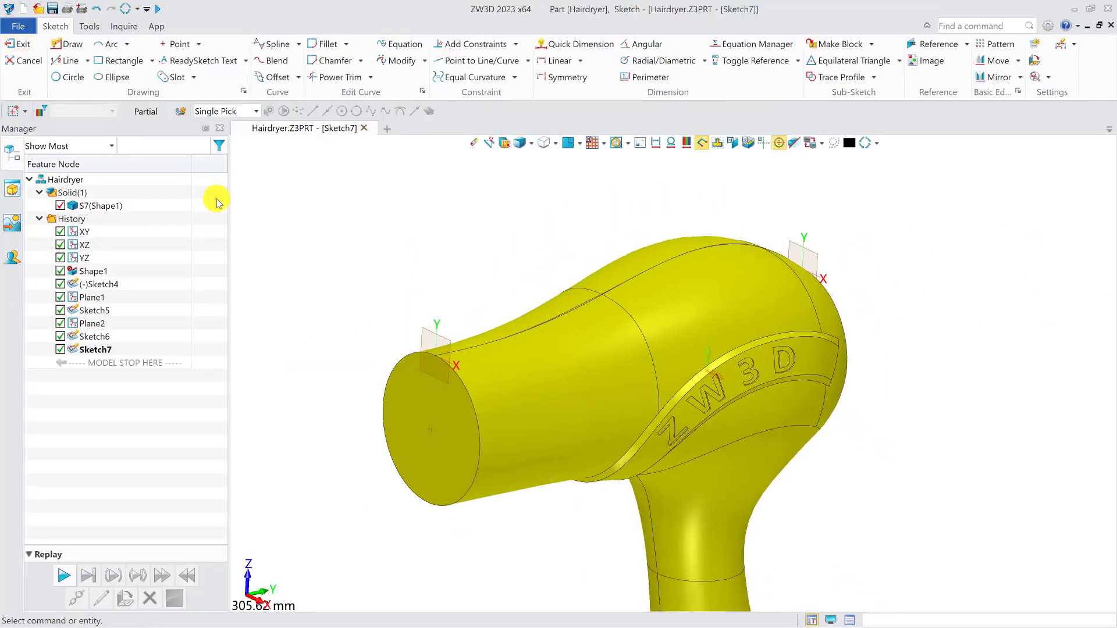
Step: Hide the solid and reference the upper and lower silhouette splines into the sketch as intersection points
click(59, 206)
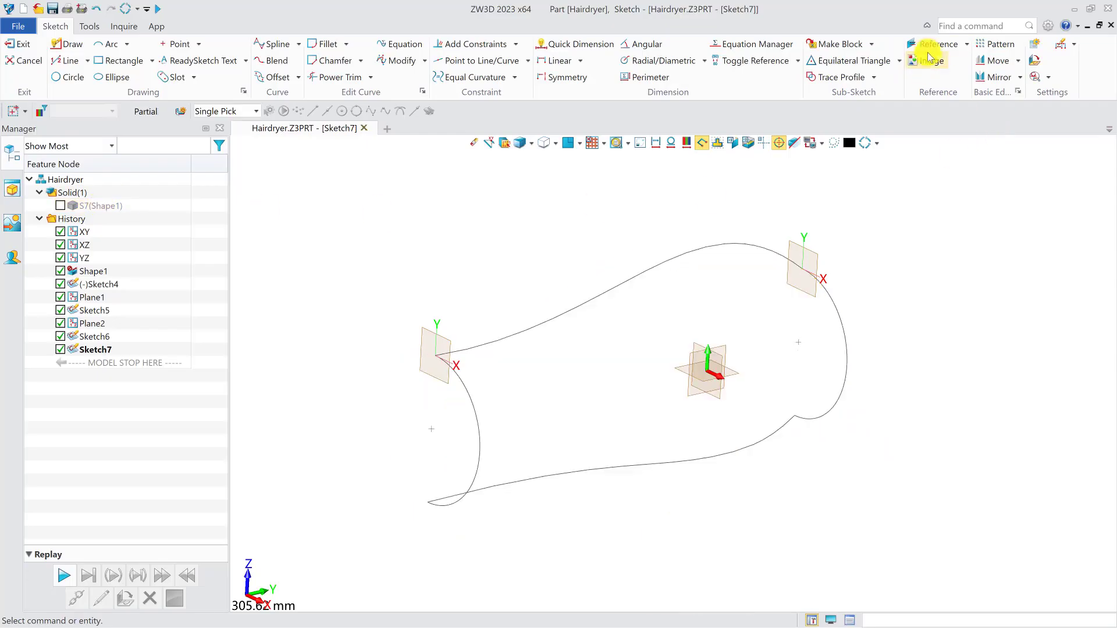
click(935, 44)
click(140, 192)
click(711, 247)
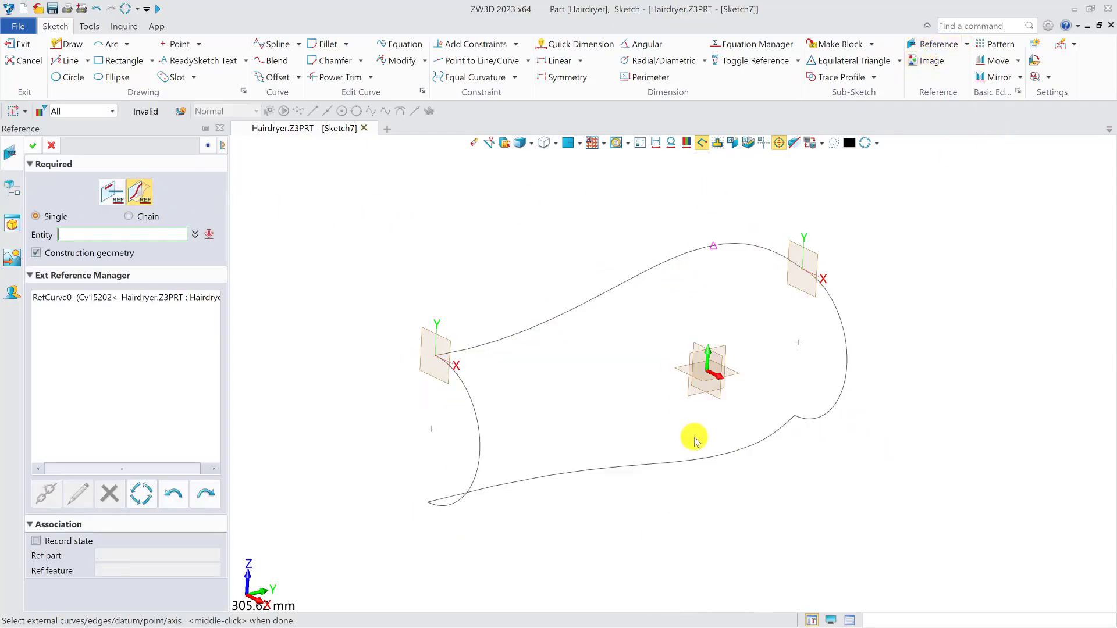
click(702, 458)
click(32, 145)
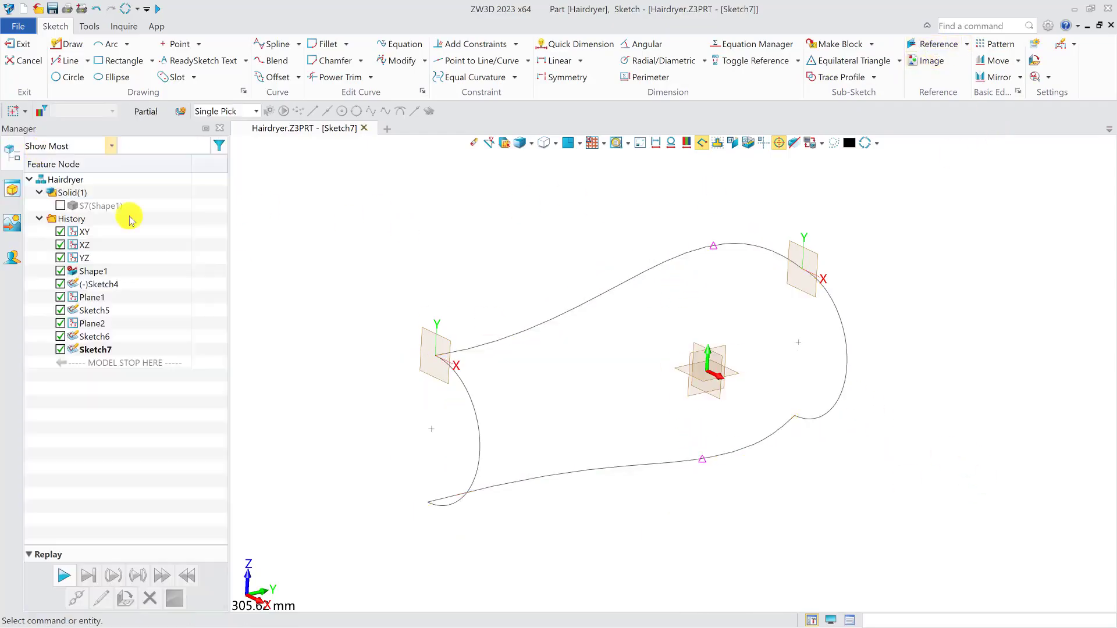
Step: Show the solid and reference the intersection curves of its side faces above and below the ZW3D band
click(60, 206)
click(935, 45)
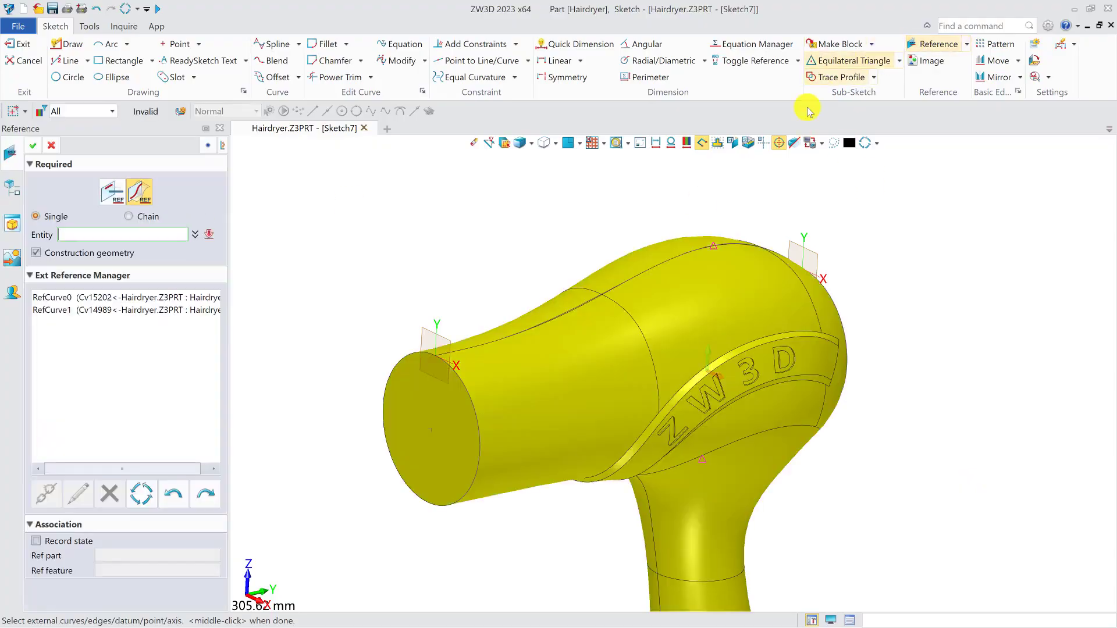
click(725, 358)
click(759, 436)
mouse_move(758, 438)
right_down()
mouse_move(751, 423)
mouse_move(742, 430)
right_up()
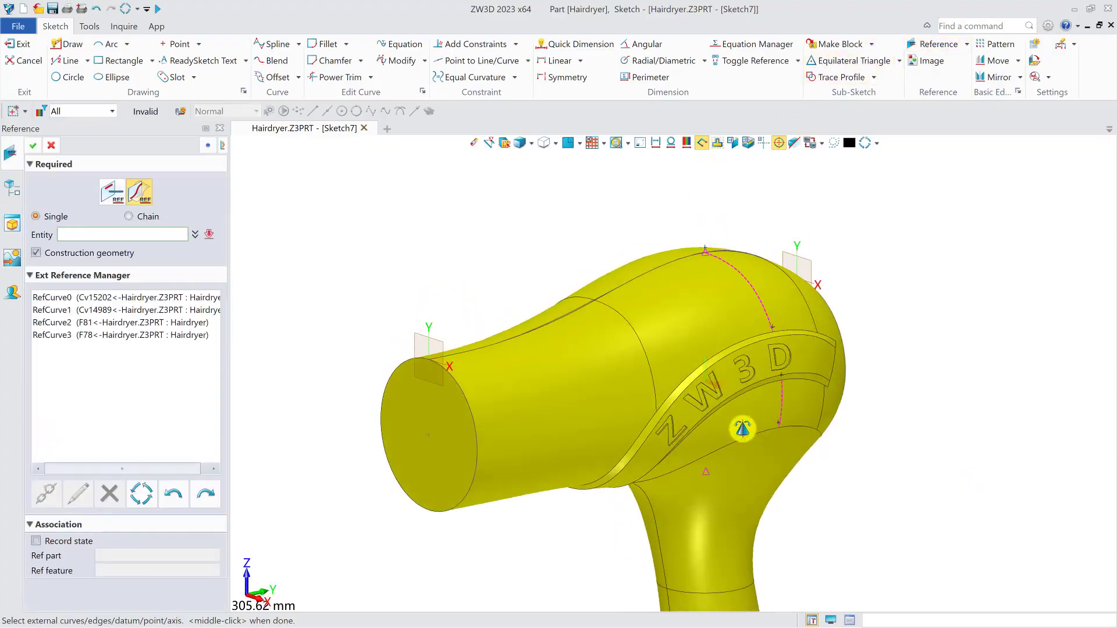
click(34, 147)
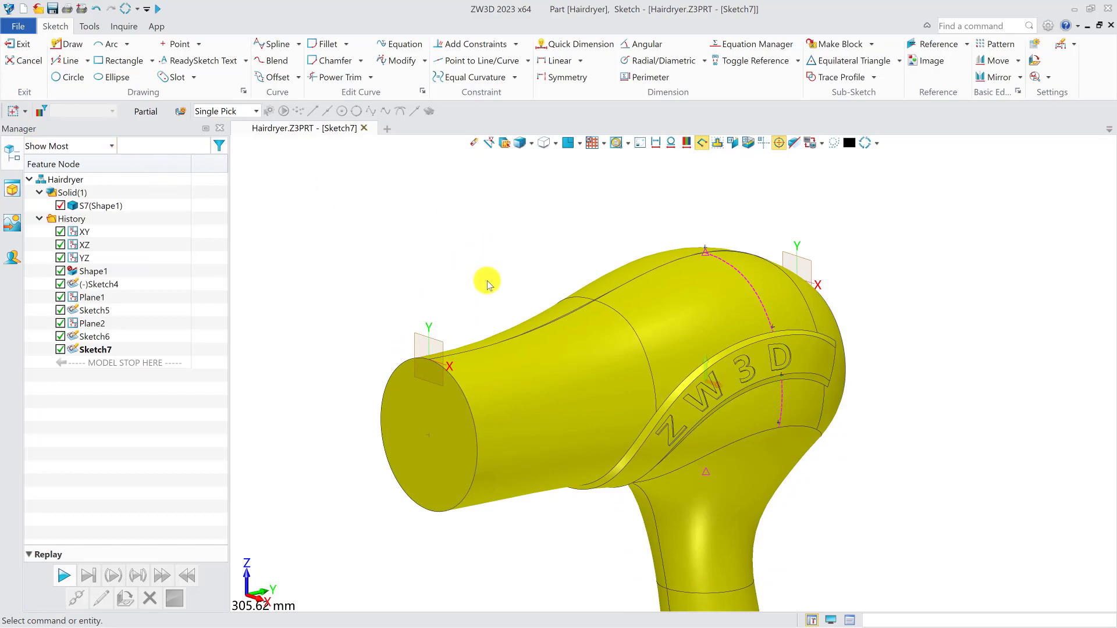
right_drag(495, 286, 507, 258)
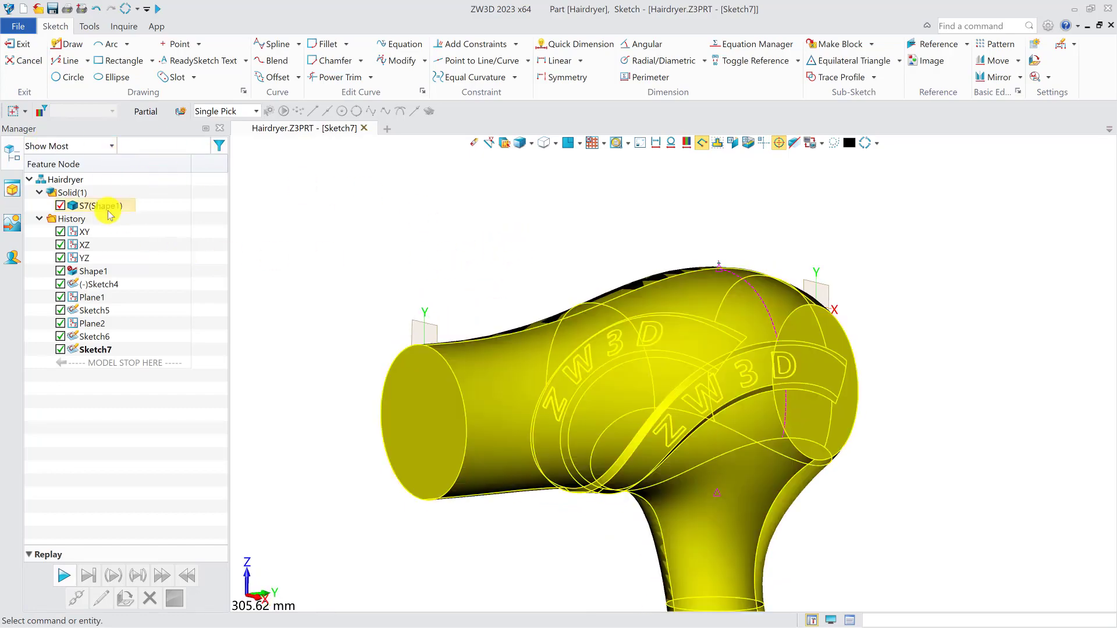
Step: Draw a degree 3 spline from the upper intersection point through the lower side reference curve to the lower intersection point
click(277, 45)
click(568, 143)
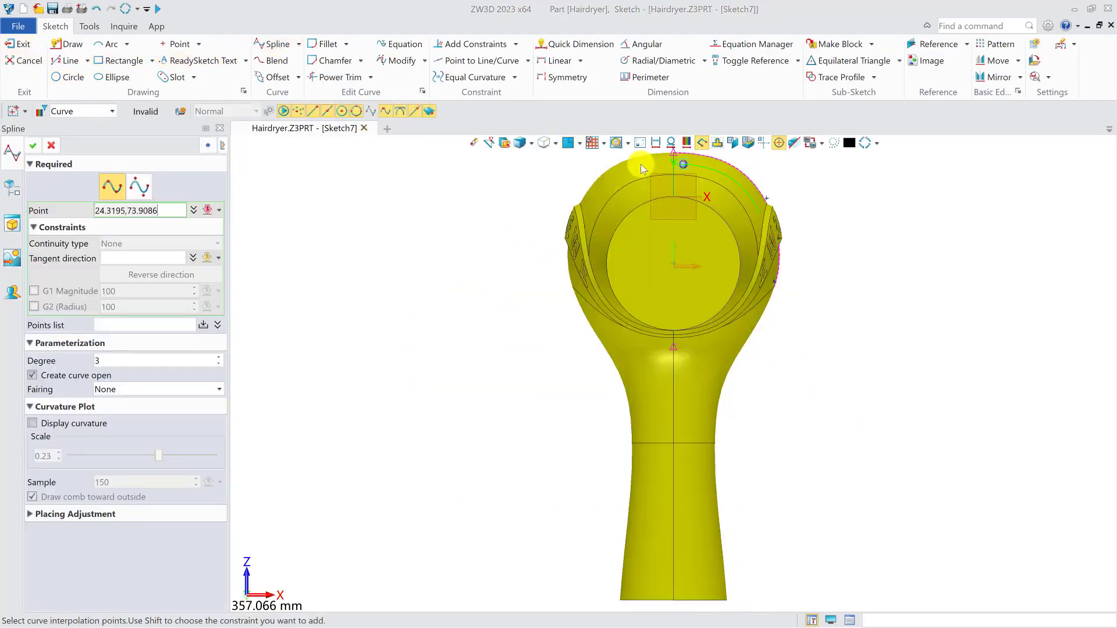
click(643, 143)
scroll(512, 297, up, 2)
click(499, 267)
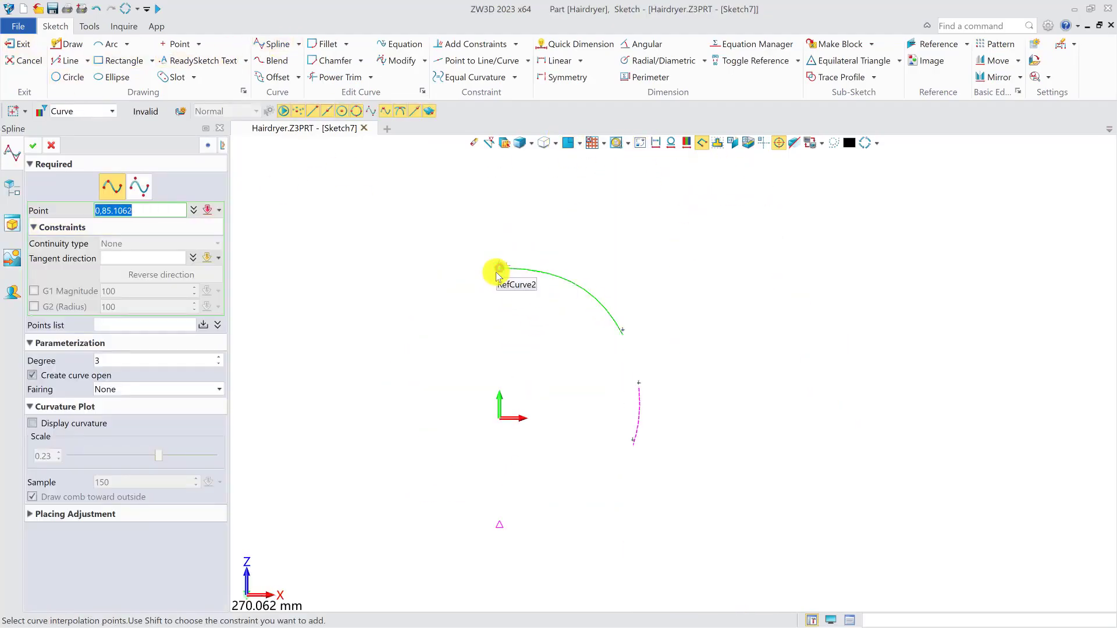
click(640, 417)
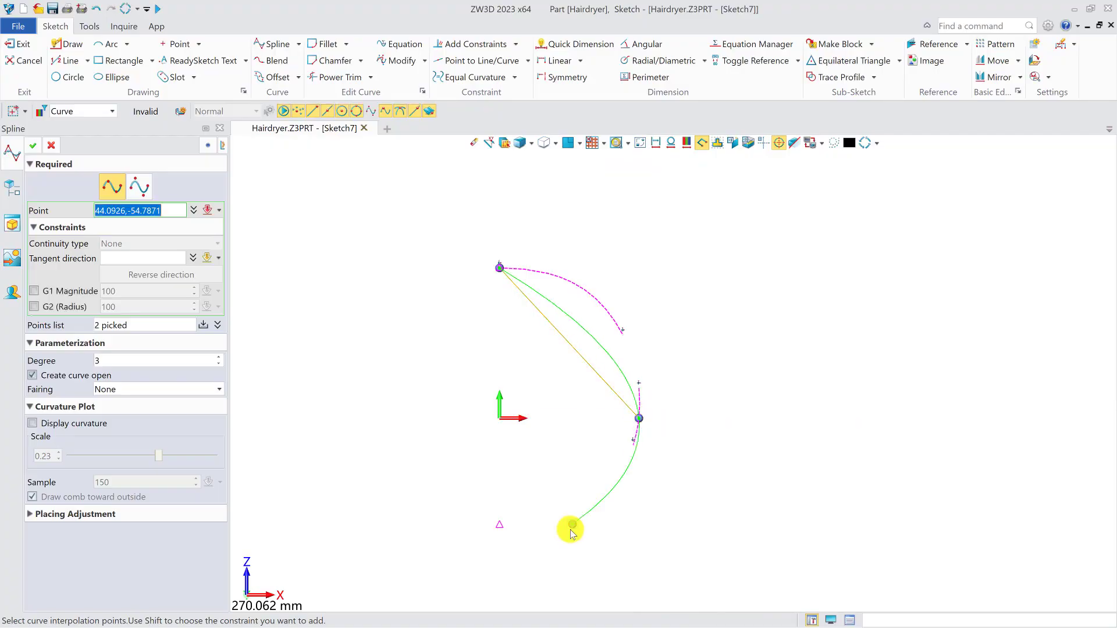
click(500, 524)
middle_click(734, 396)
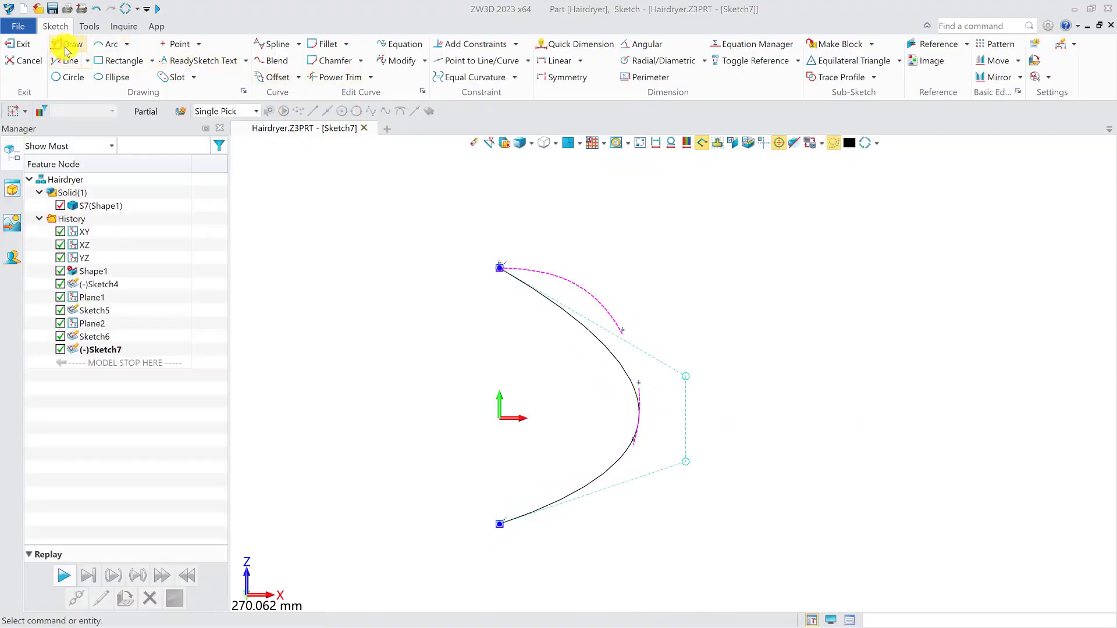
Step: Draw a vertical line connecting the spline's upper and lower end points
click(66, 52)
click(499, 268)
click(499, 523)
middle_click(530, 414)
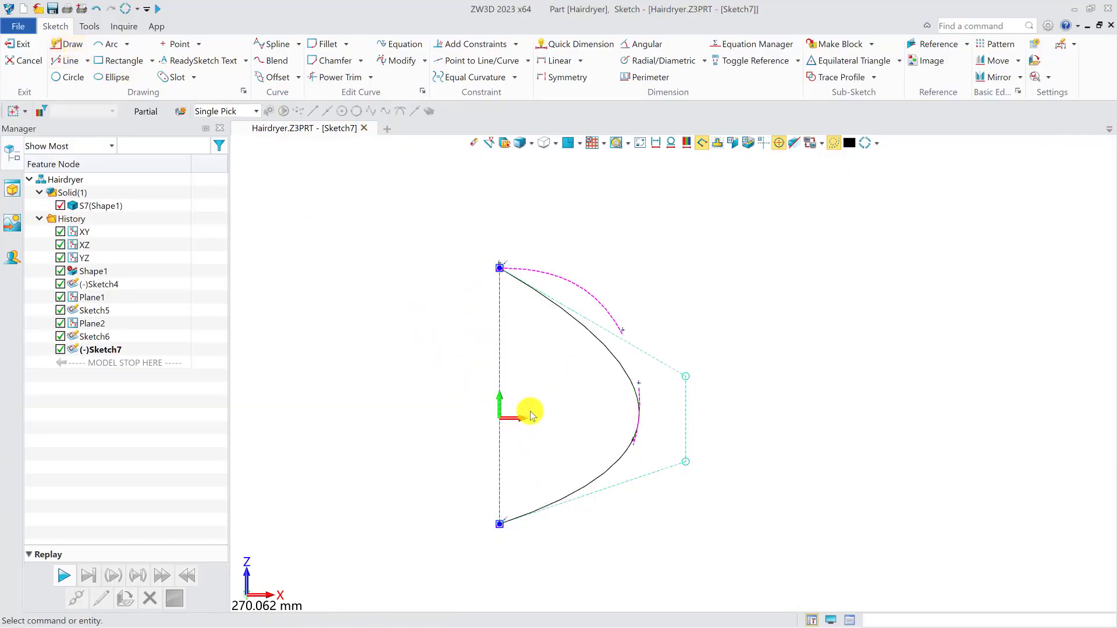
Step: Dimension the spline's tangent at both ends to 90° from the vertical line
click(570, 42)
click(497, 318)
click(532, 291)
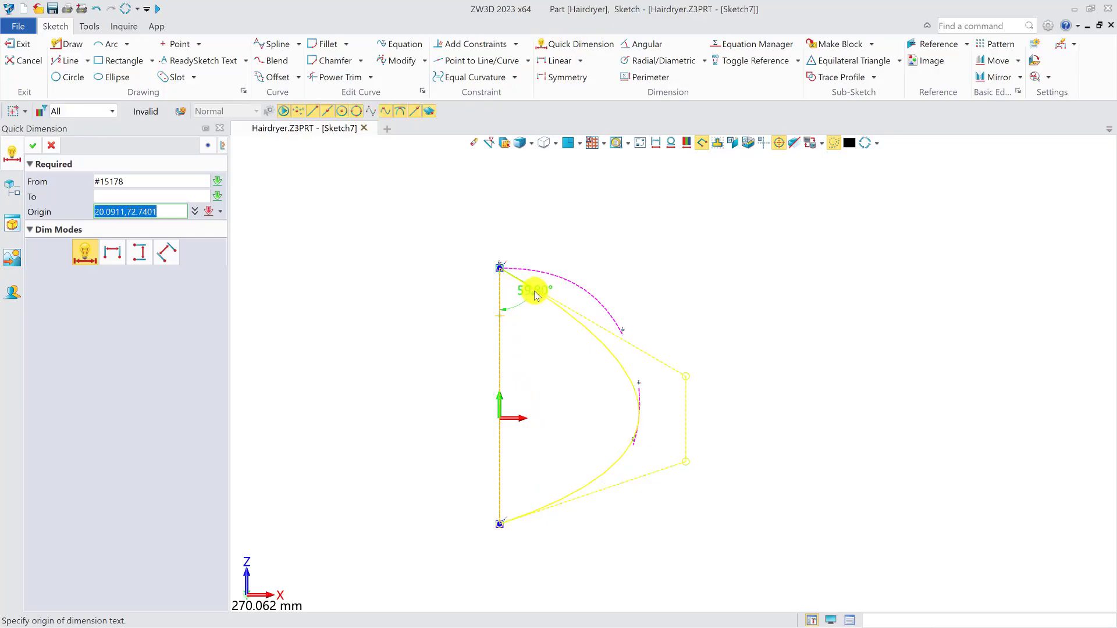
click(522, 301)
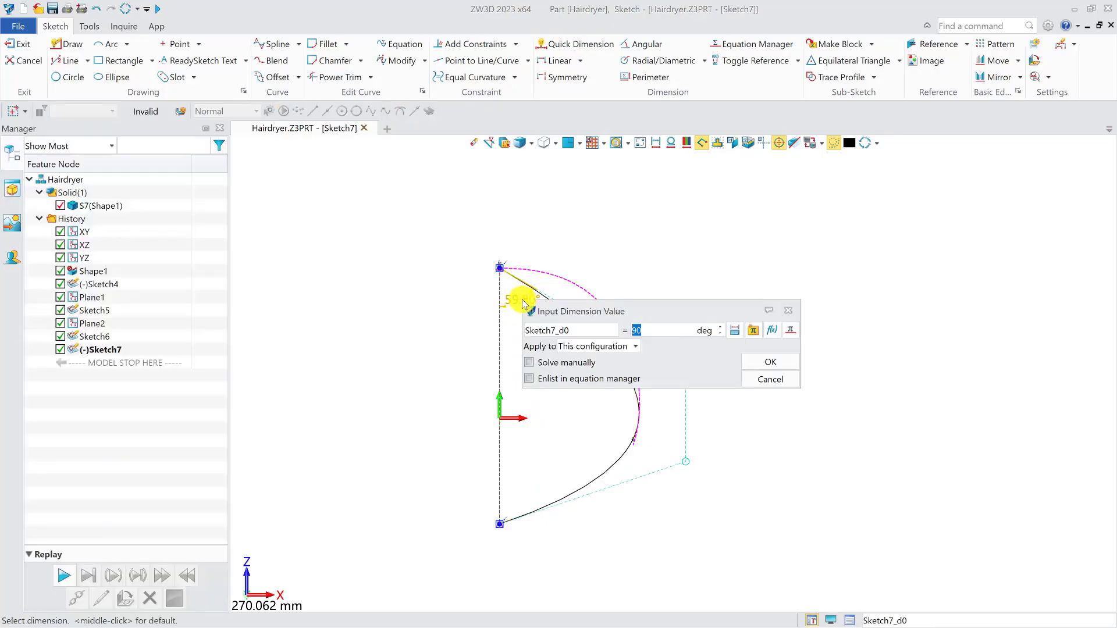
key(Return)
click(554, 499)
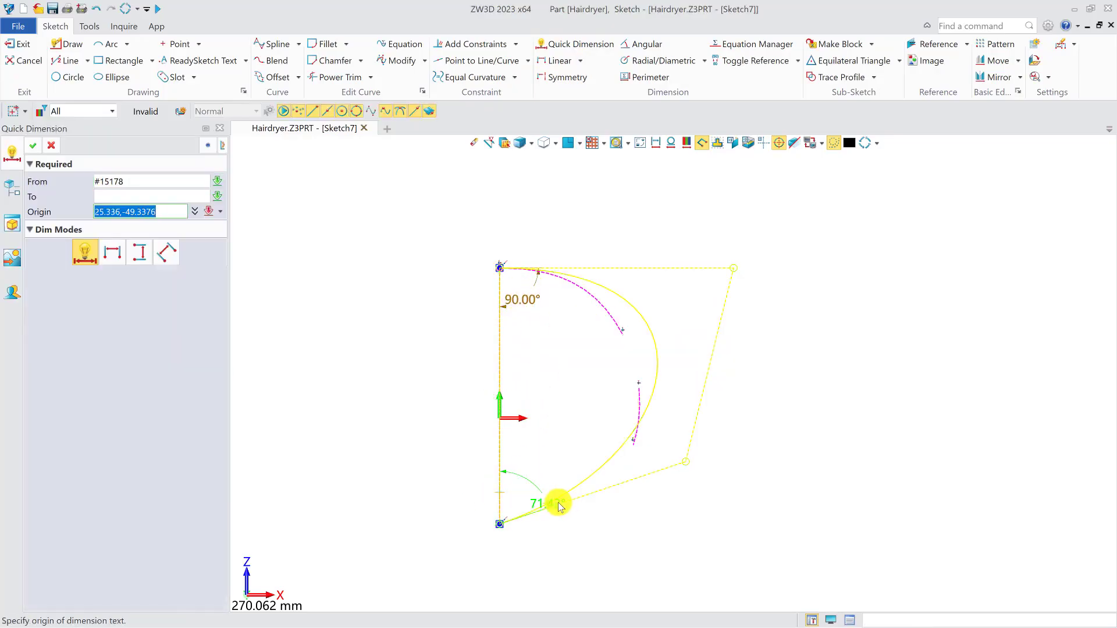
click(518, 469)
text(90)
key(Return)
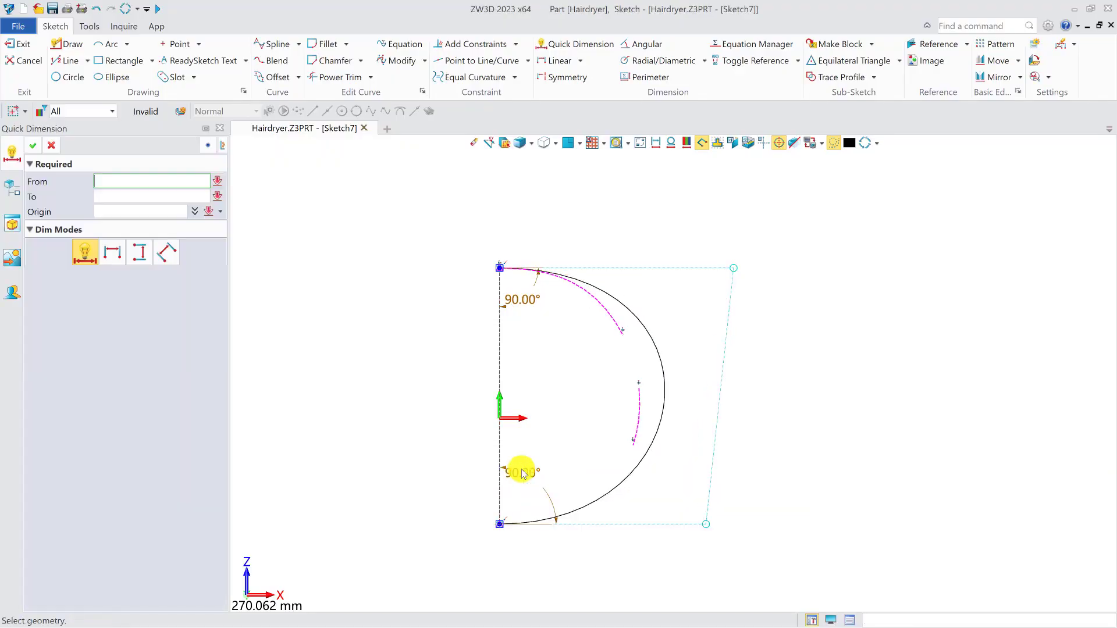
click(34, 146)
Step: Pull the spline's upper control point inward, add a control point near the middle, and shift it toward the vertical line
click(734, 269)
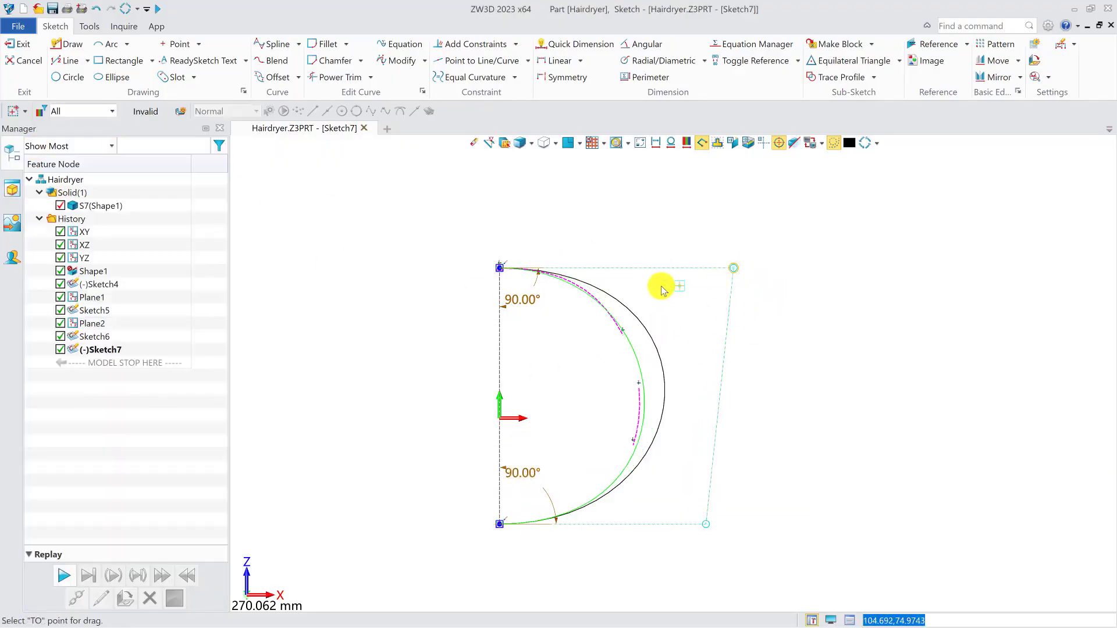
click(693, 269)
double_click(649, 359)
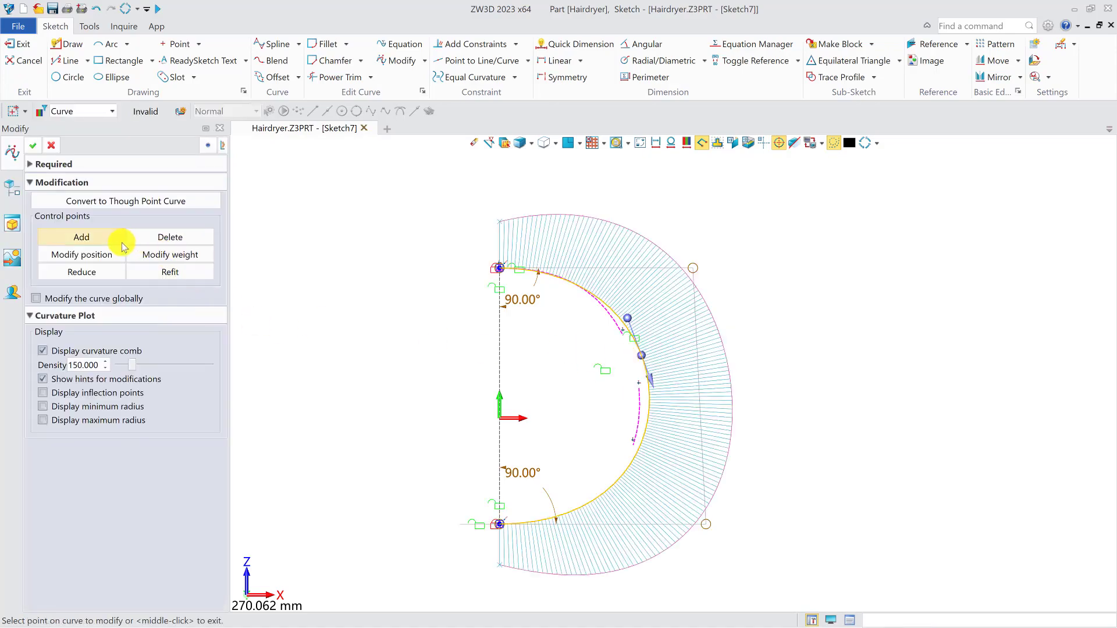
click(88, 242)
click(645, 419)
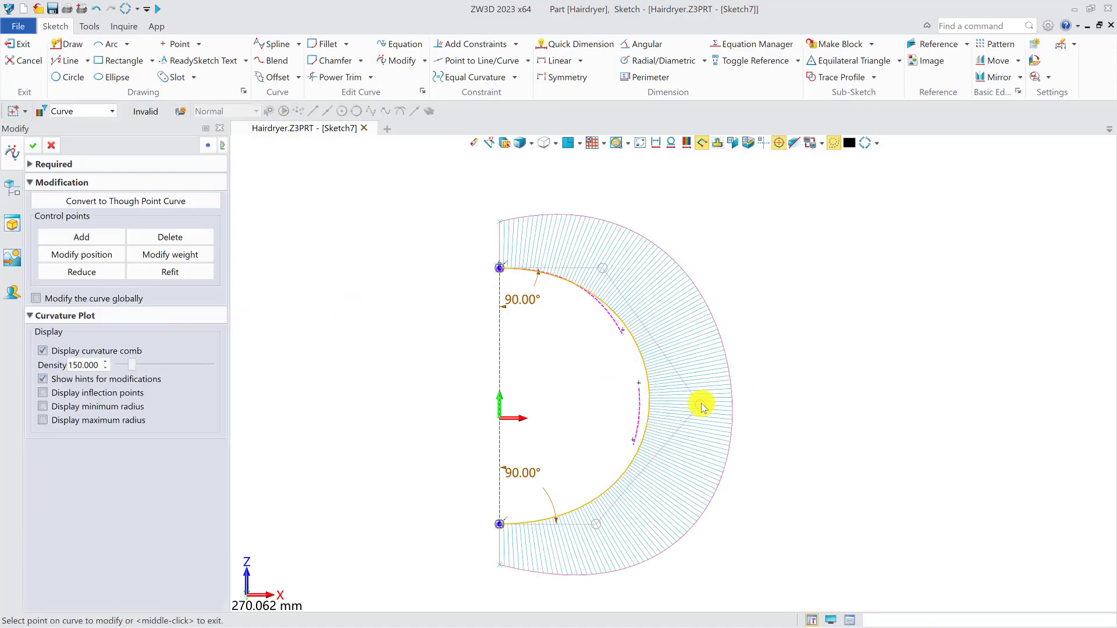
click(701, 403)
click(670, 398)
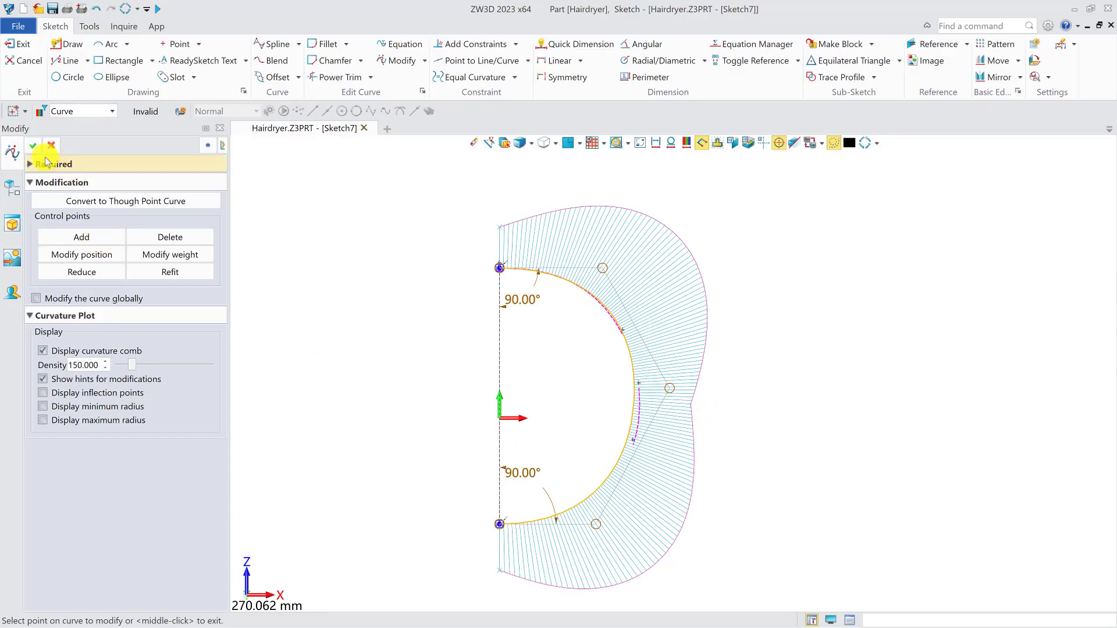
click(33, 145)
Step: Reopen the spline for modification and move its lower and upper control points outward toward the side reference curves
right_click(633, 369)
mouse_move(725, 199)
click(797, 215)
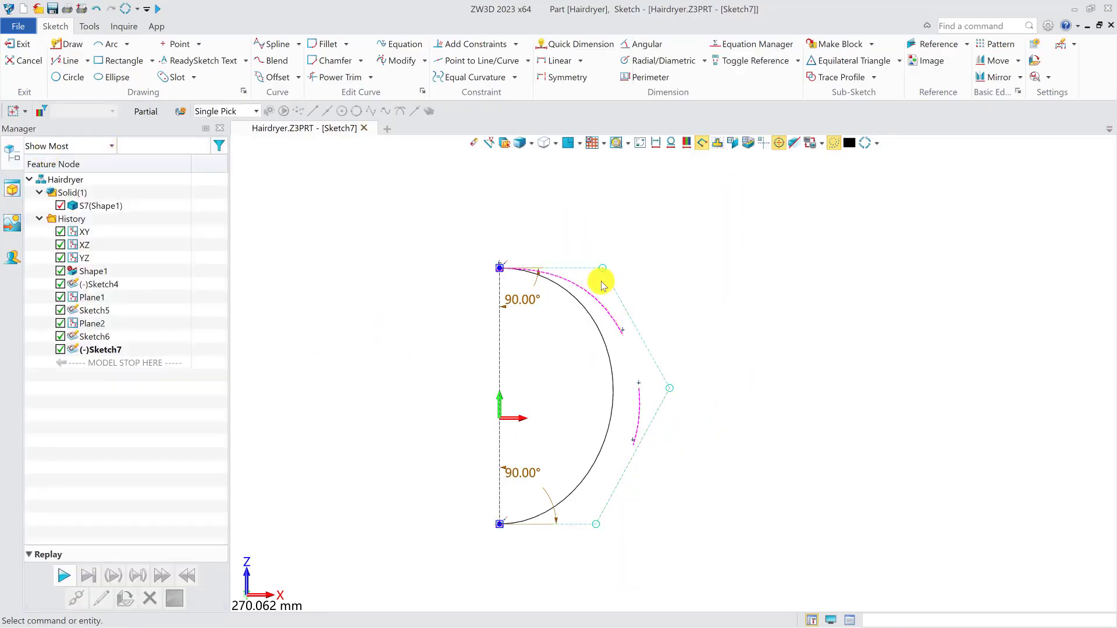
double_click(605, 351)
scroll(597, 516, up, 2)
click(599, 525)
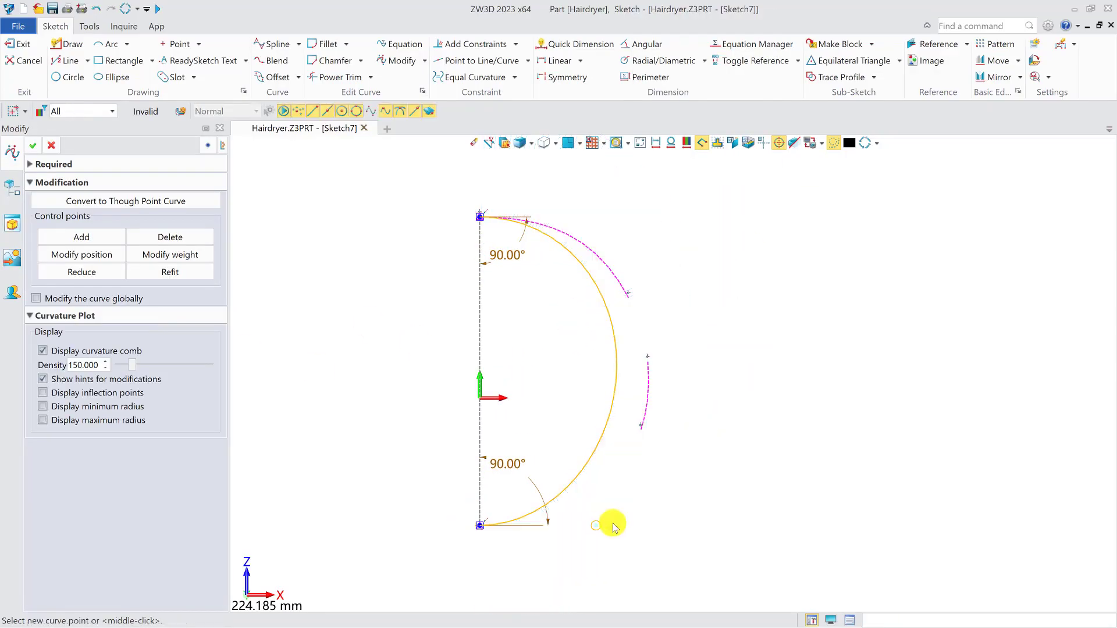
click(691, 525)
click(604, 217)
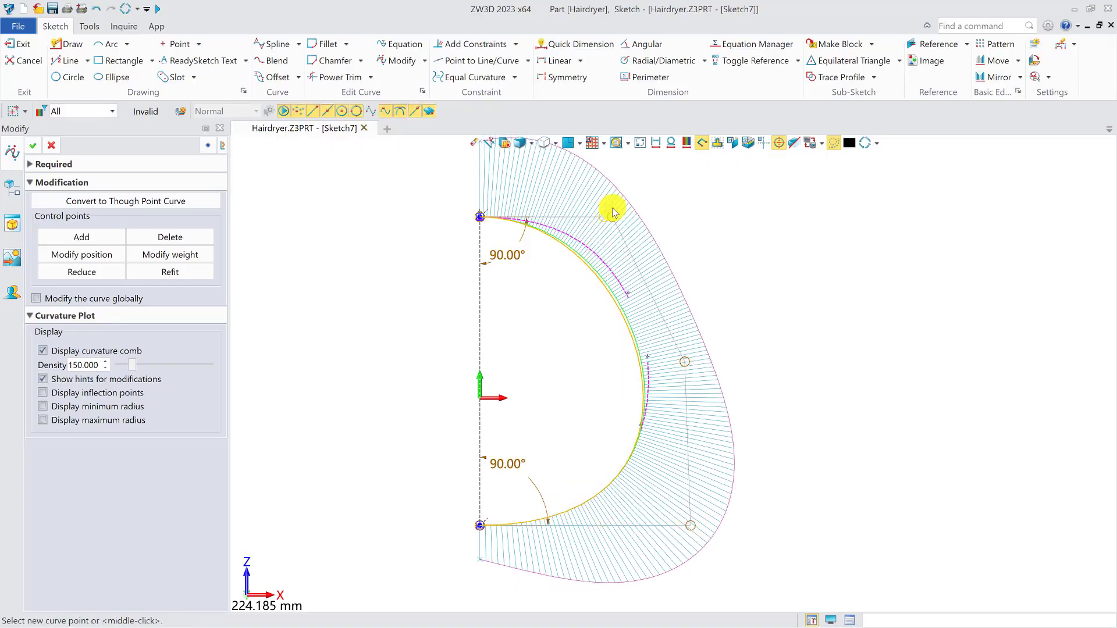
click(650, 217)
Step: Fine-tune the spline's upper, middle and lower control points to match the side reference curves, and accept the modification
click(692, 525)
click(677, 526)
click(648, 218)
click(659, 217)
click(680, 365)
click(676, 362)
click(677, 525)
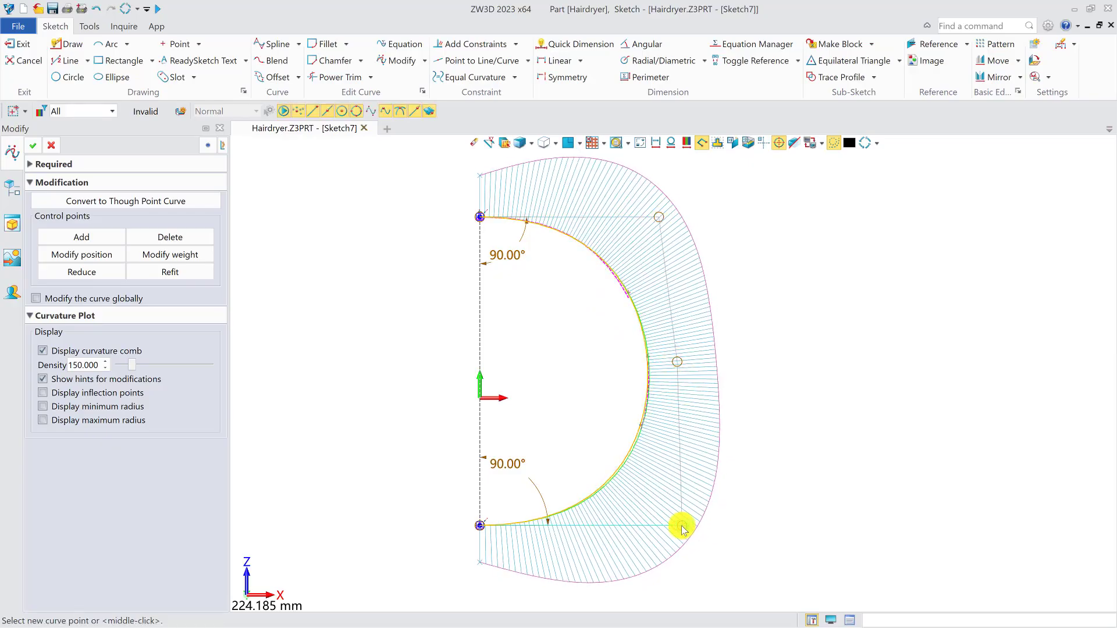
click(679, 525)
click(659, 216)
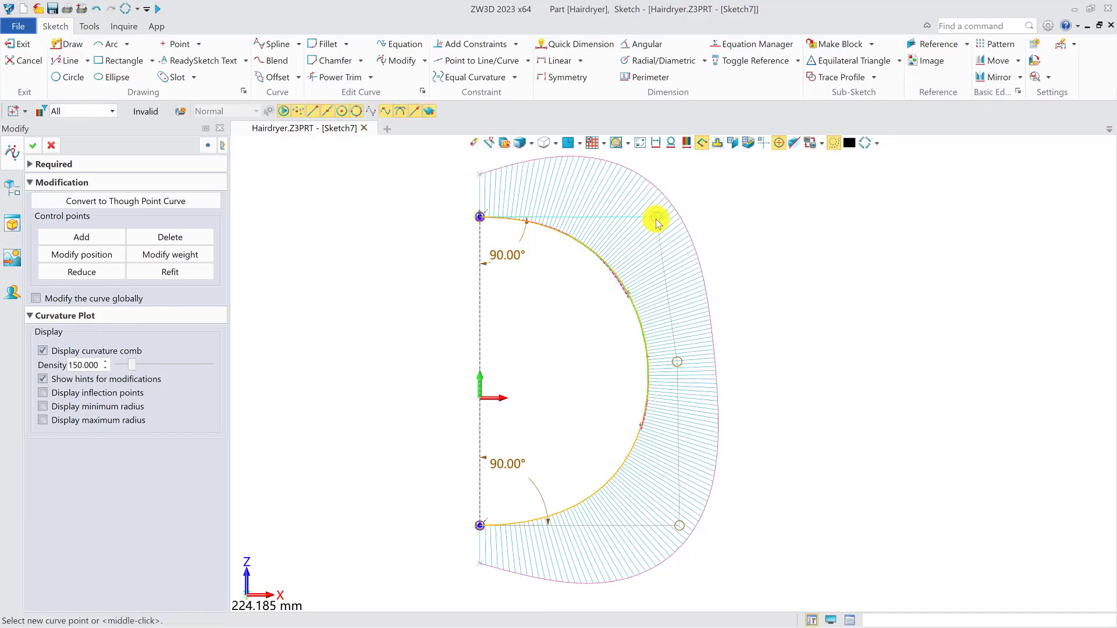
click(657, 220)
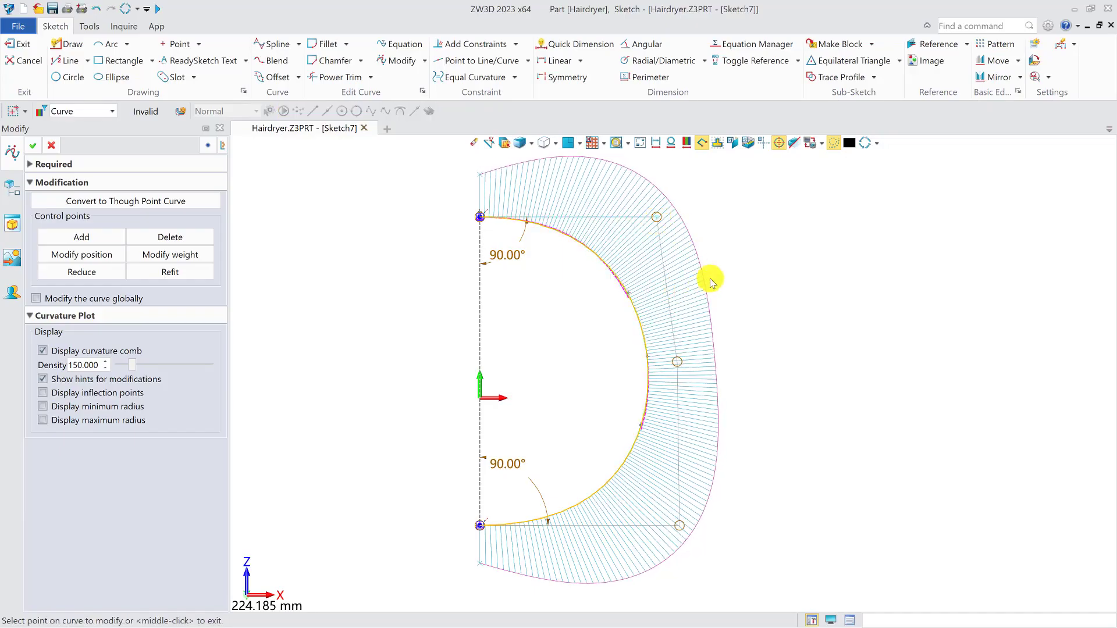
click(22, 150)
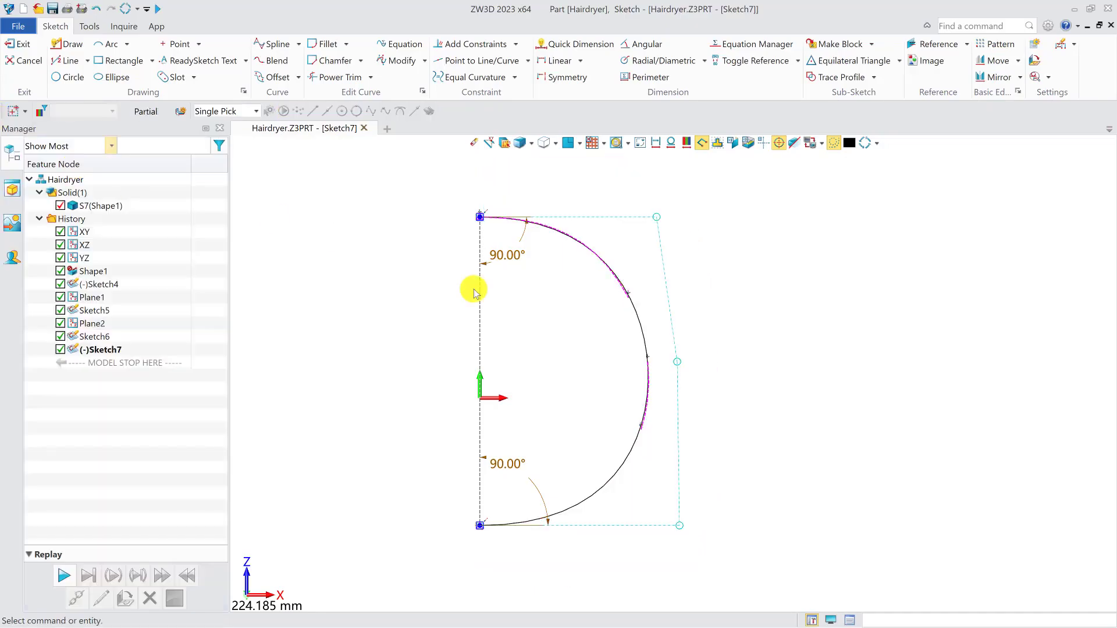
Step: Exit the cross-section sketch and hide the hairdryer solid
click(39, 65)
click(61, 201)
mouse_move(732, 402)
right_down()
mouse_move(704, 400)
mouse_move(726, 399)
right_up()
Step: Start a sketch on the XY plane and reference the nozzle, middle and rear section curves as intersection points
click(20, 53)
click(641, 340)
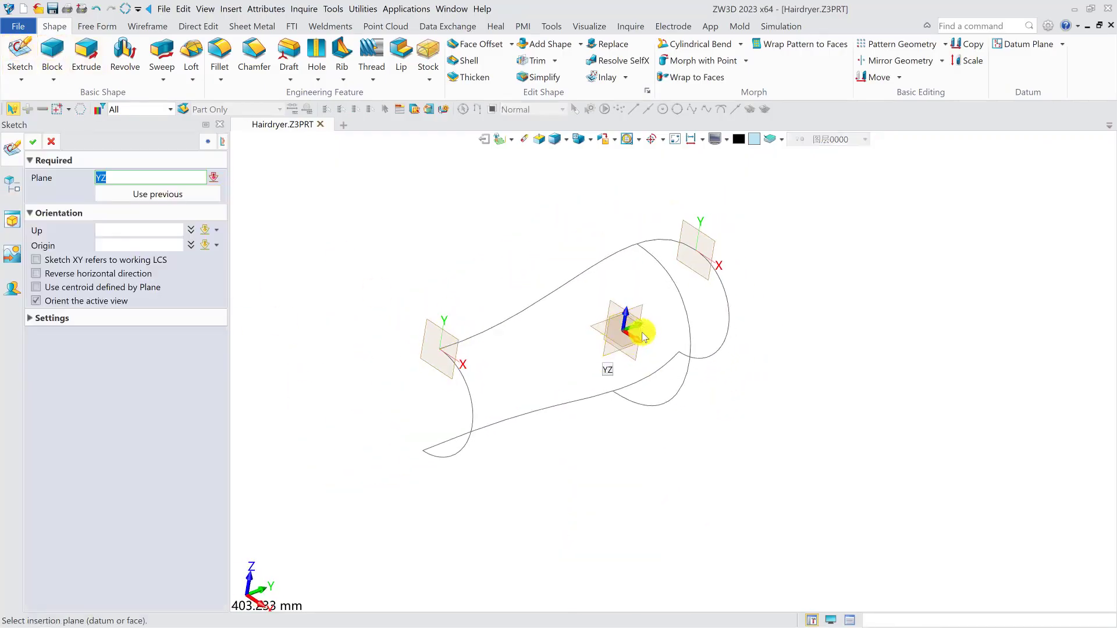
middle_click(651, 336)
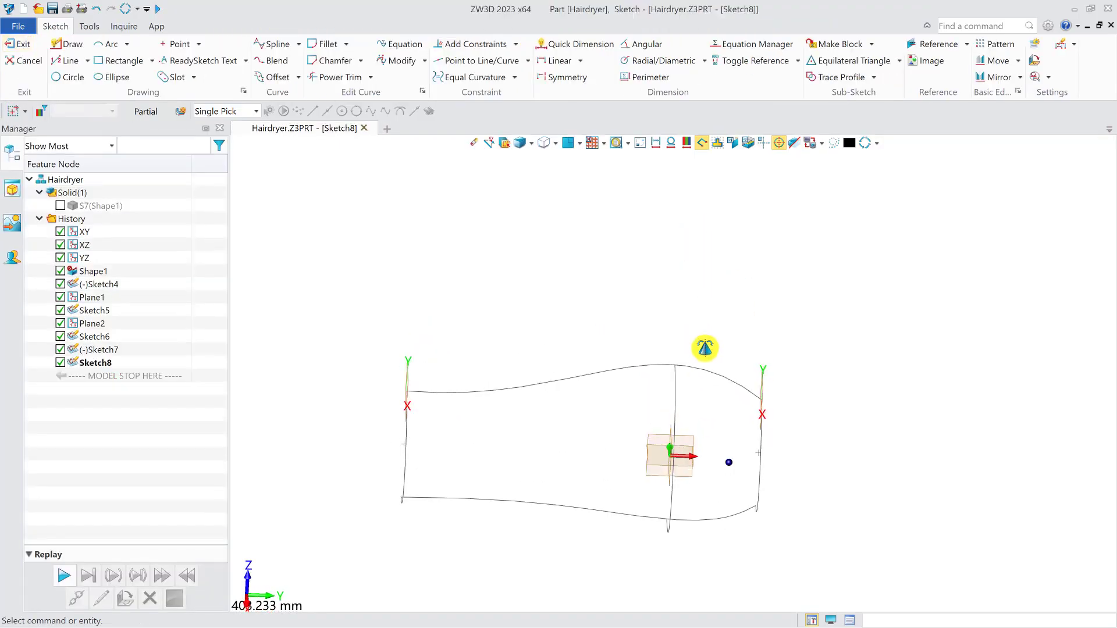
click(934, 44)
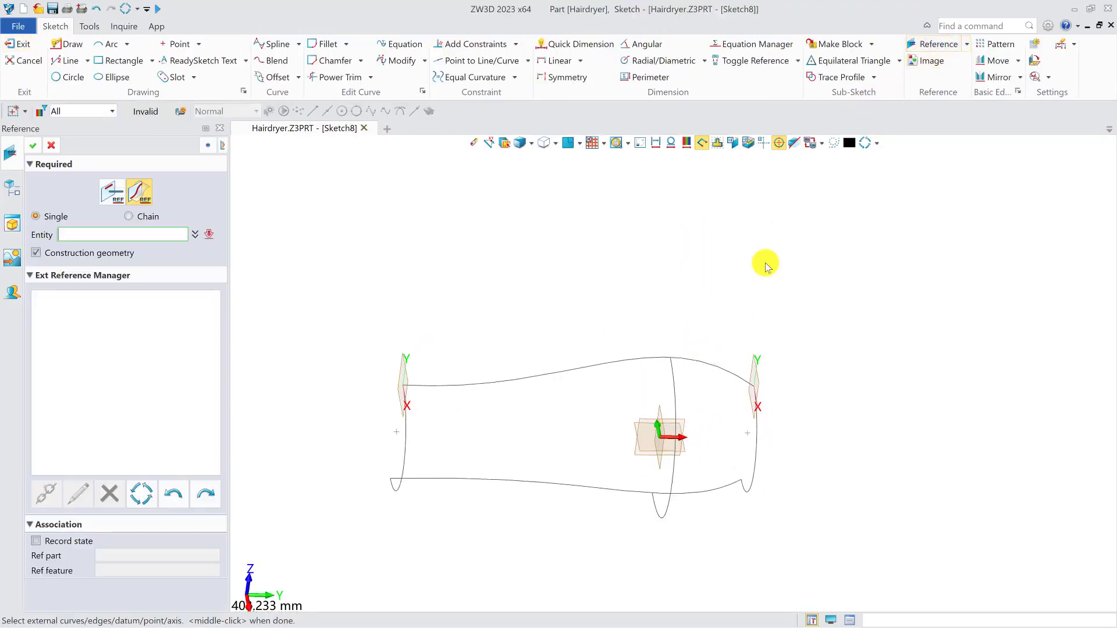
click(407, 452)
click(677, 481)
click(756, 469)
right_drag(756, 469, 696, 440)
scroll(696, 441, down, 1)
middle_drag(696, 440, 723, 366)
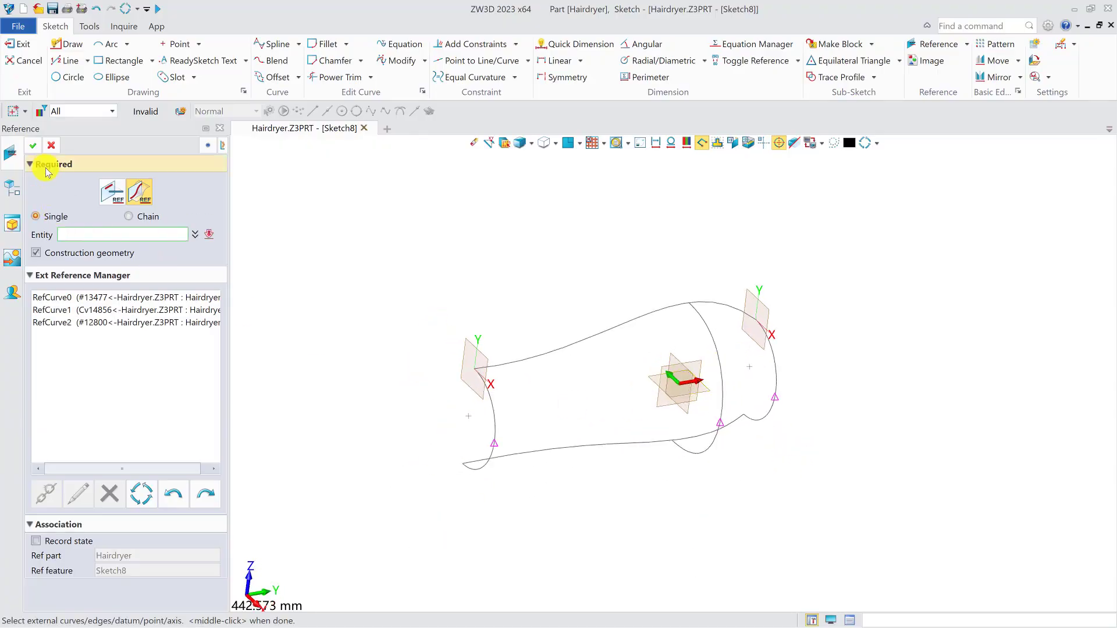
Step: Accept the referenced points, show the hairdryer solid, and reference its three side faces as intersection curves in the sketch
click(33, 146)
click(68, 194)
click(917, 44)
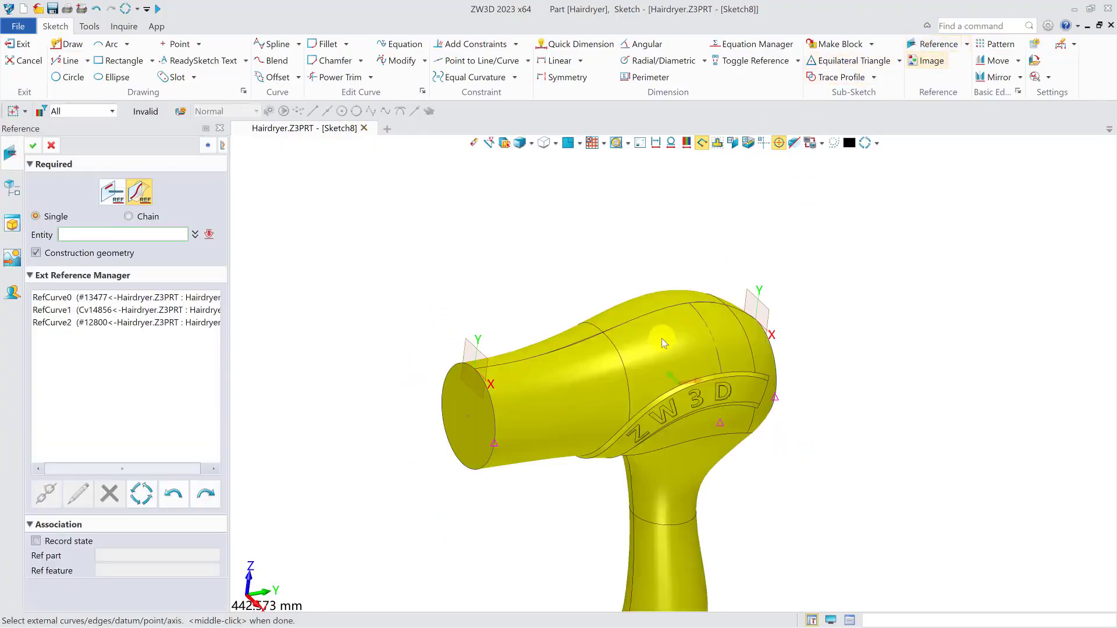
click(560, 416)
right_drag(687, 460, 664, 456)
click(689, 427)
right_drag(843, 444, 833, 445)
click(779, 414)
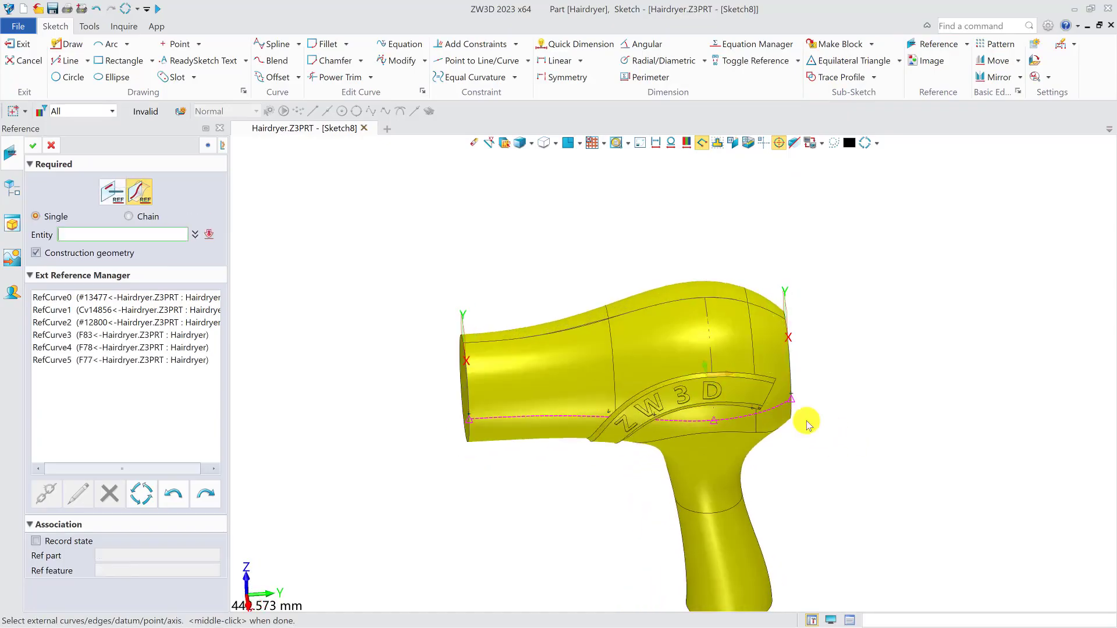
click(36, 146)
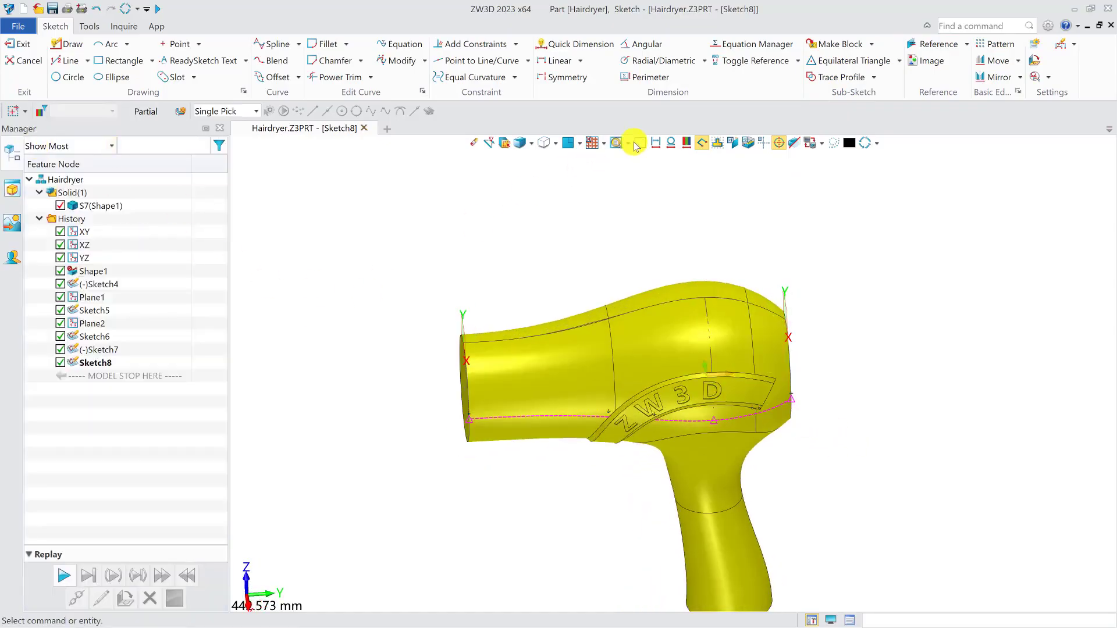
Step: Draw a degree 3 spline from the nozzle point through the front reference curve's end to the middle section point
click(573, 146)
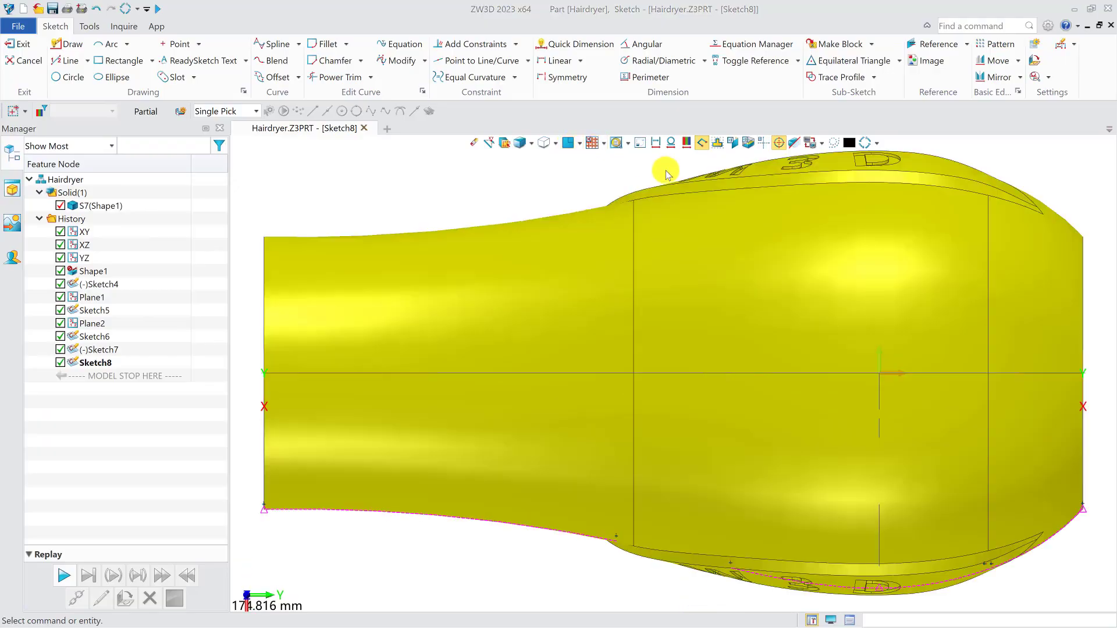
click(749, 143)
click(640, 143)
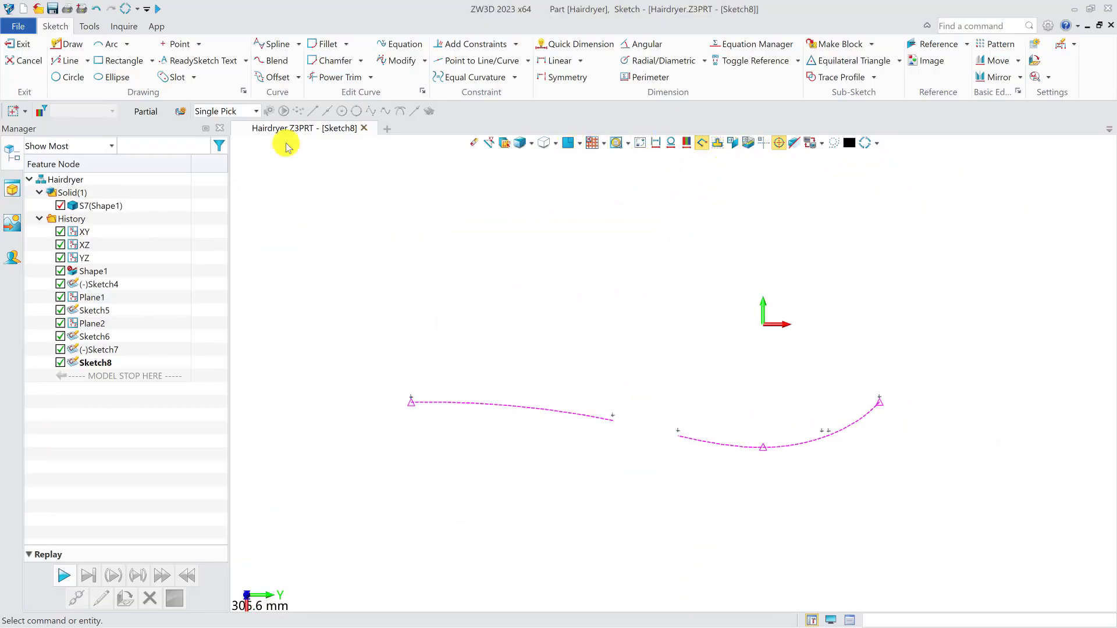
click(256, 45)
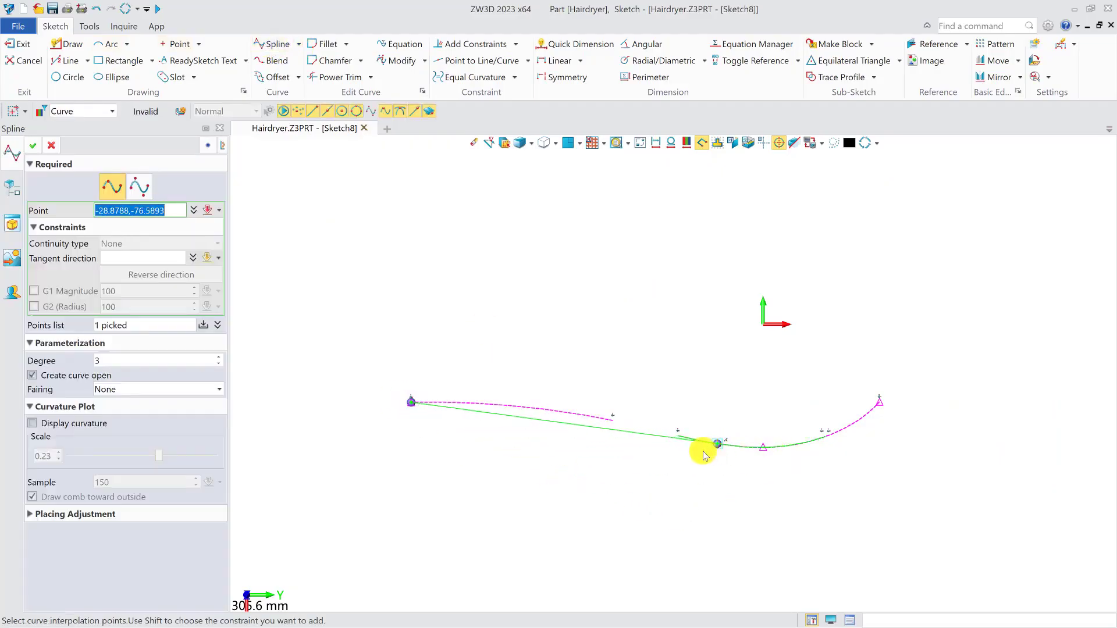
click(615, 420)
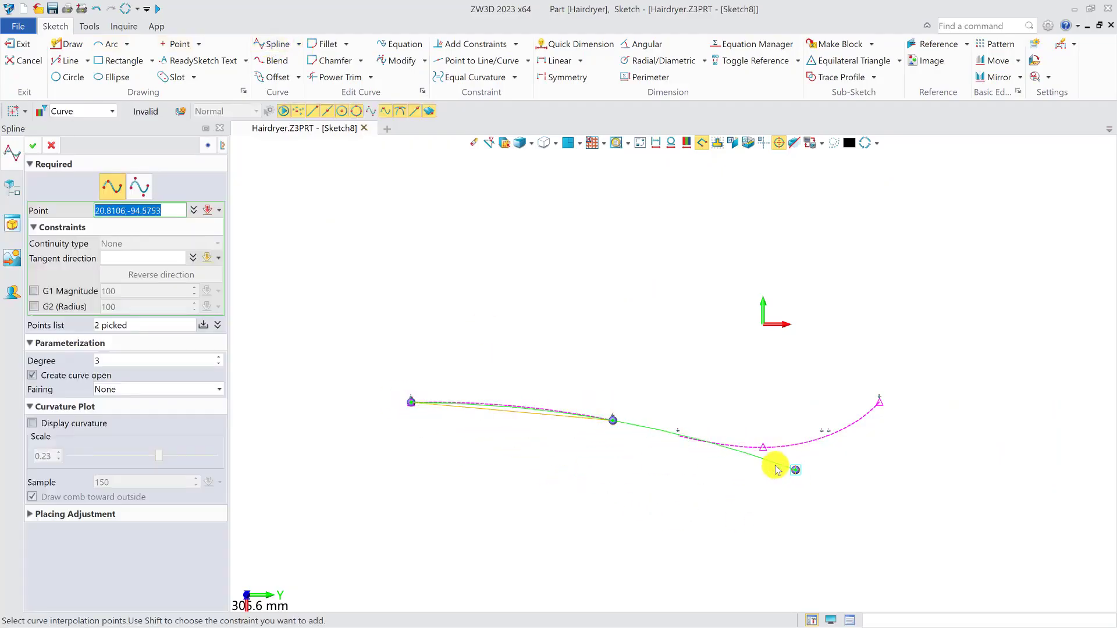
click(762, 447)
middle_click(707, 388)
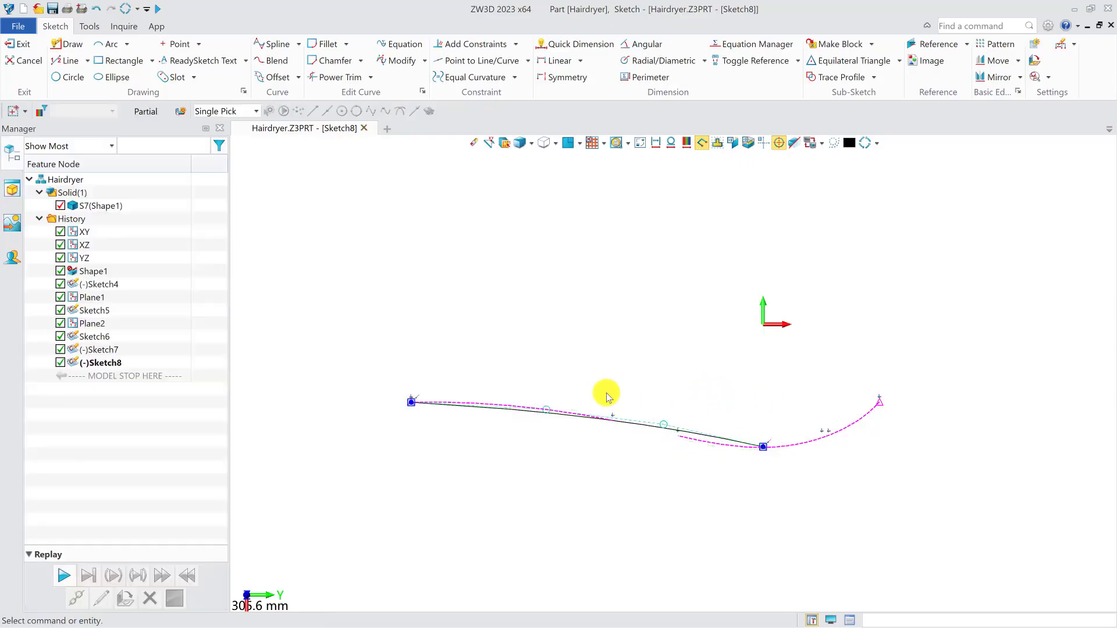
Step: Draw a second spline from the middle section point through the rear reference curve to the rear section point
scroll(576, 394, up, 1)
middle_click(771, 420)
click(801, 458)
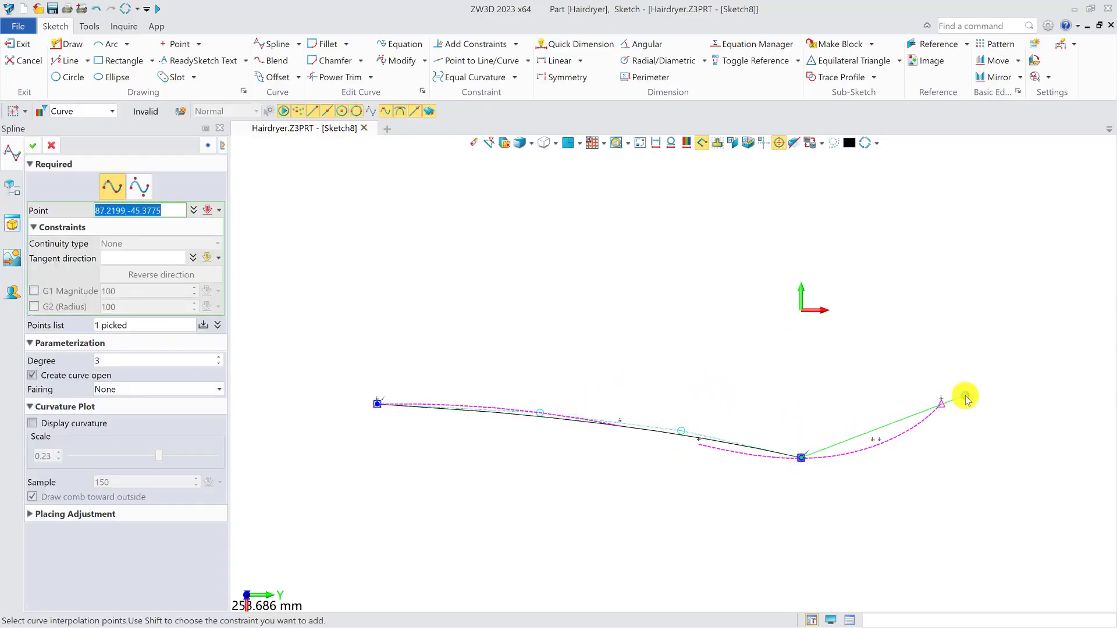
click(886, 441)
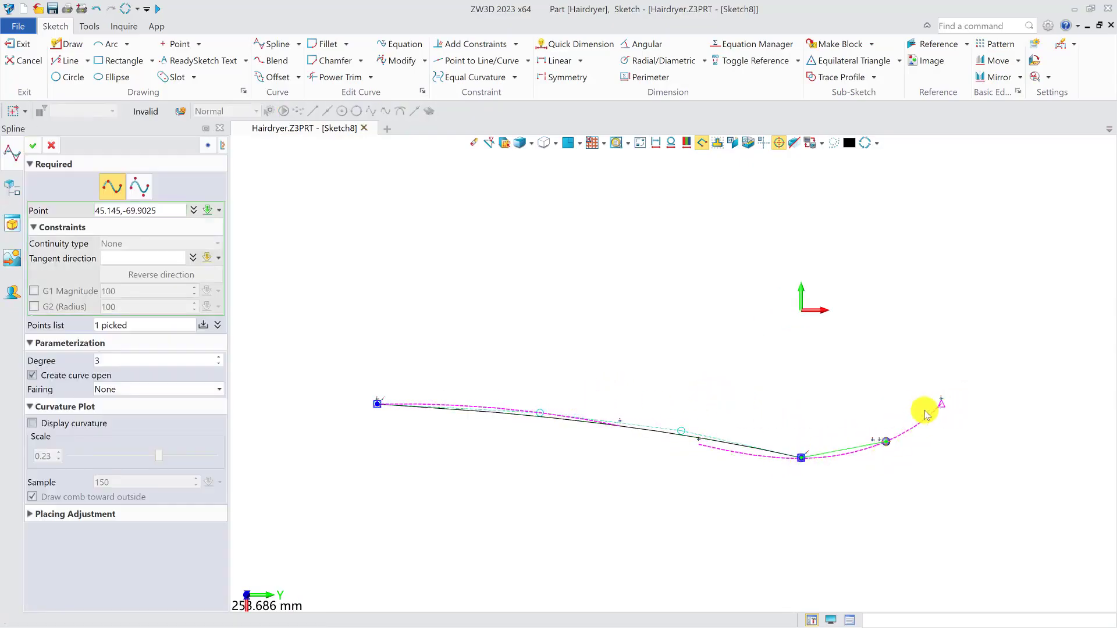
click(941, 403)
middle_click(919, 443)
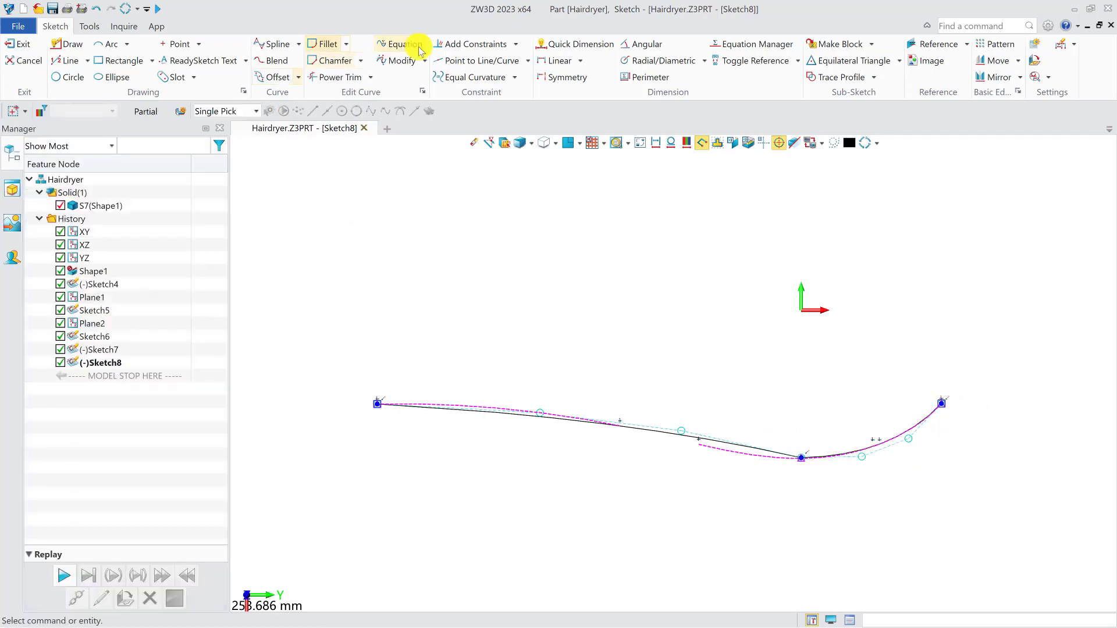
Step: Add a tangent constraint between the front and rear splines at the middle section point
click(454, 46)
click(824, 467)
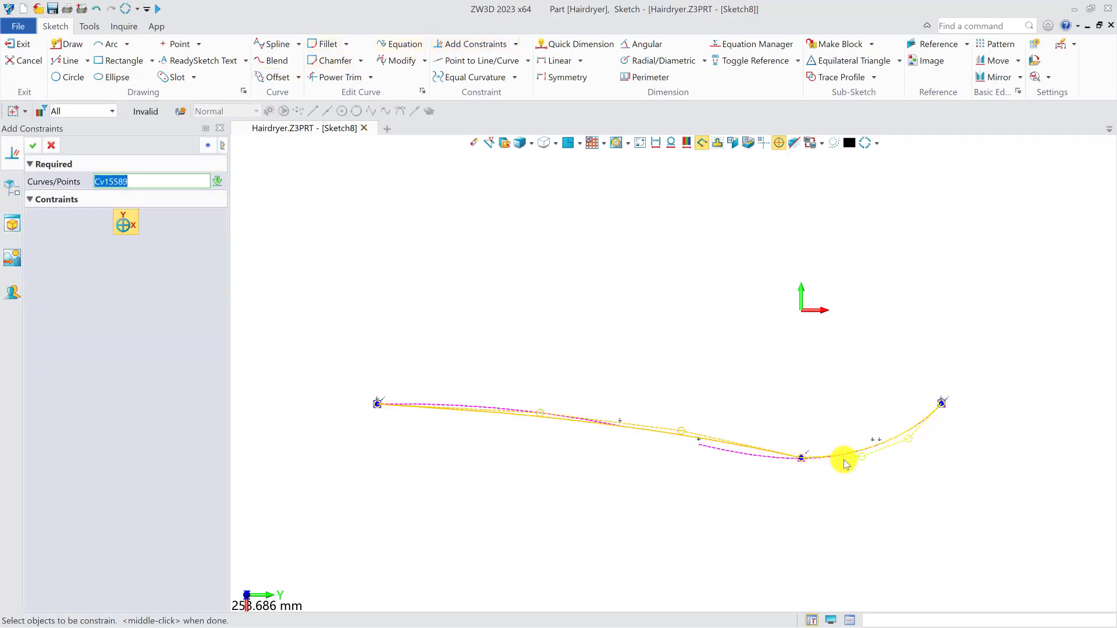
scroll(846, 463, up, 6)
click(690, 438)
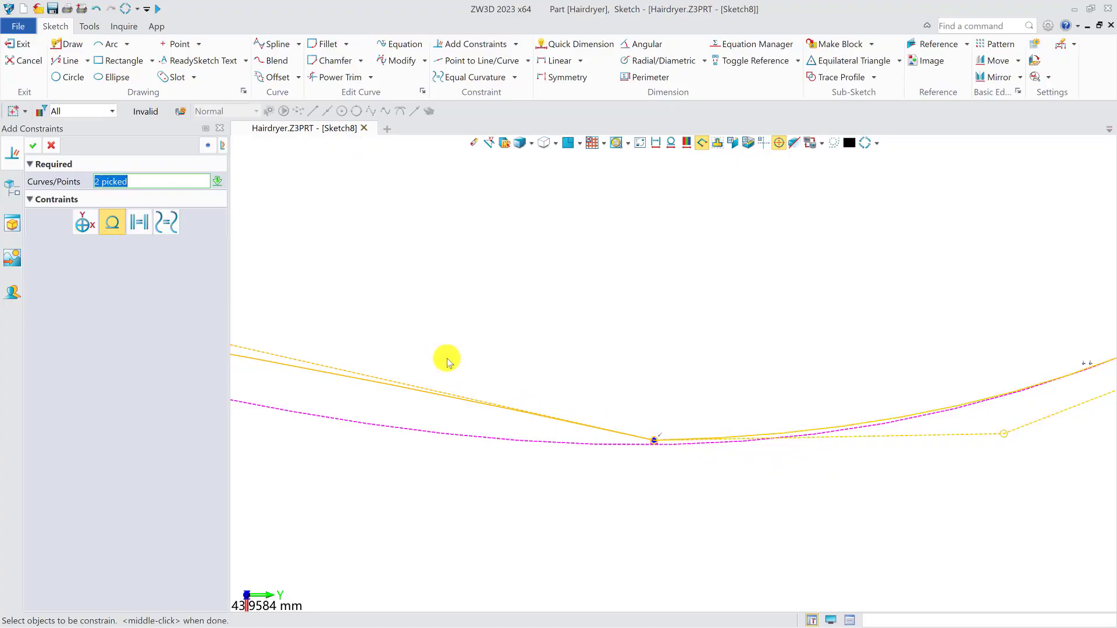
click(34, 145)
scroll(761, 431, down, 7)
scroll(680, 352, up, 3)
click(619, 341)
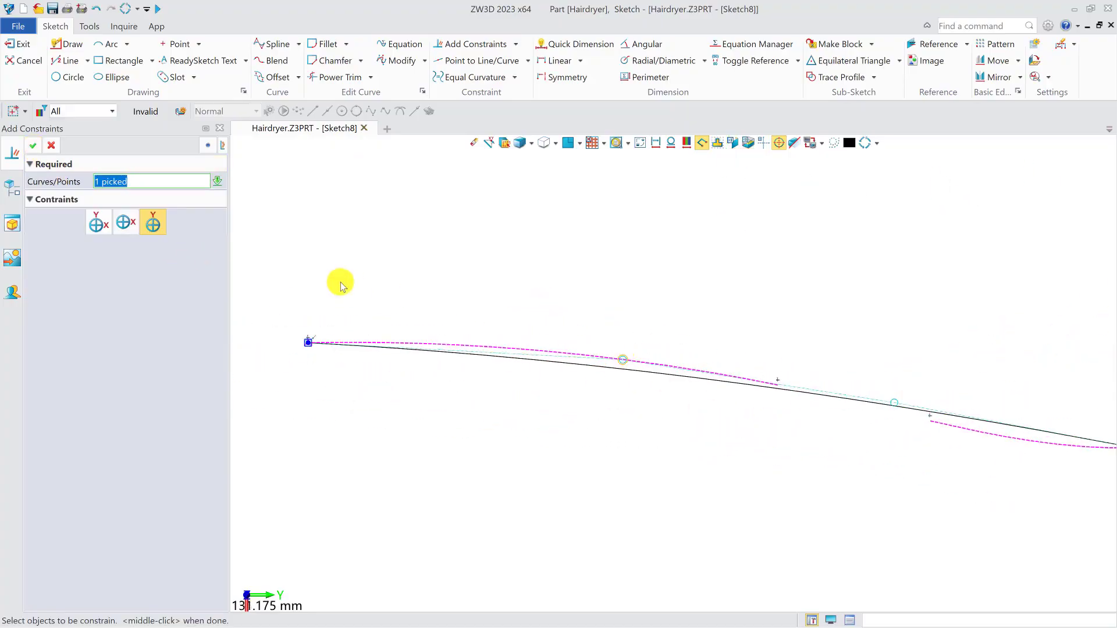
key(Escape)
Step: Modify the front spline by moving its first inner control point upward and its second one downward toward the reference curves
double_click(527, 365)
scroll(670, 382, down, 4)
middle_drag(670, 380, 580, 371)
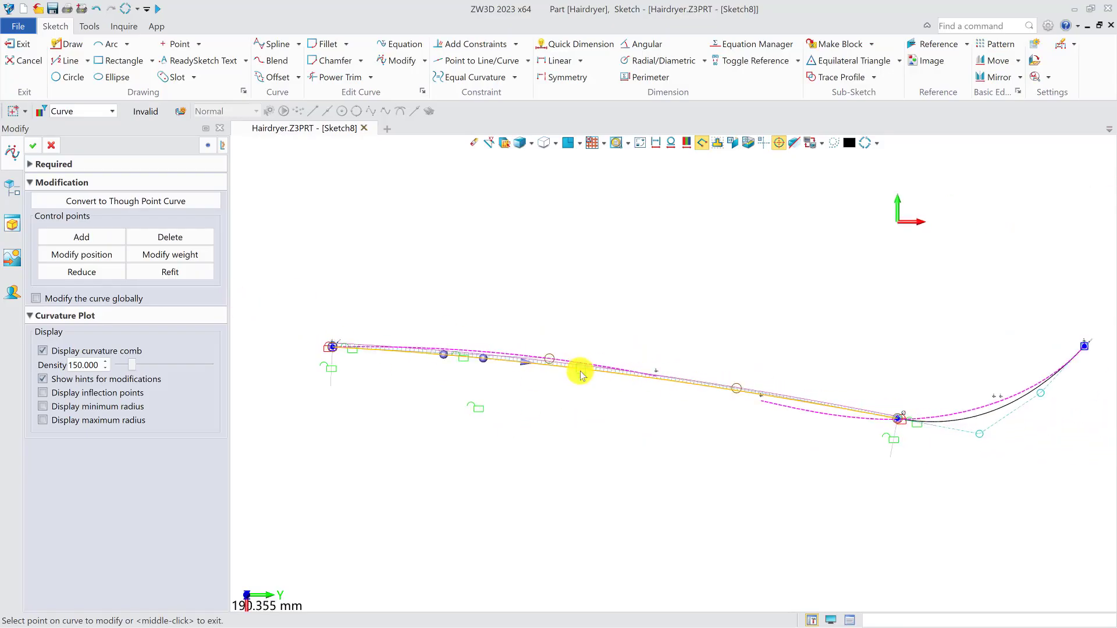
scroll(563, 365, up, 2)
click(543, 354)
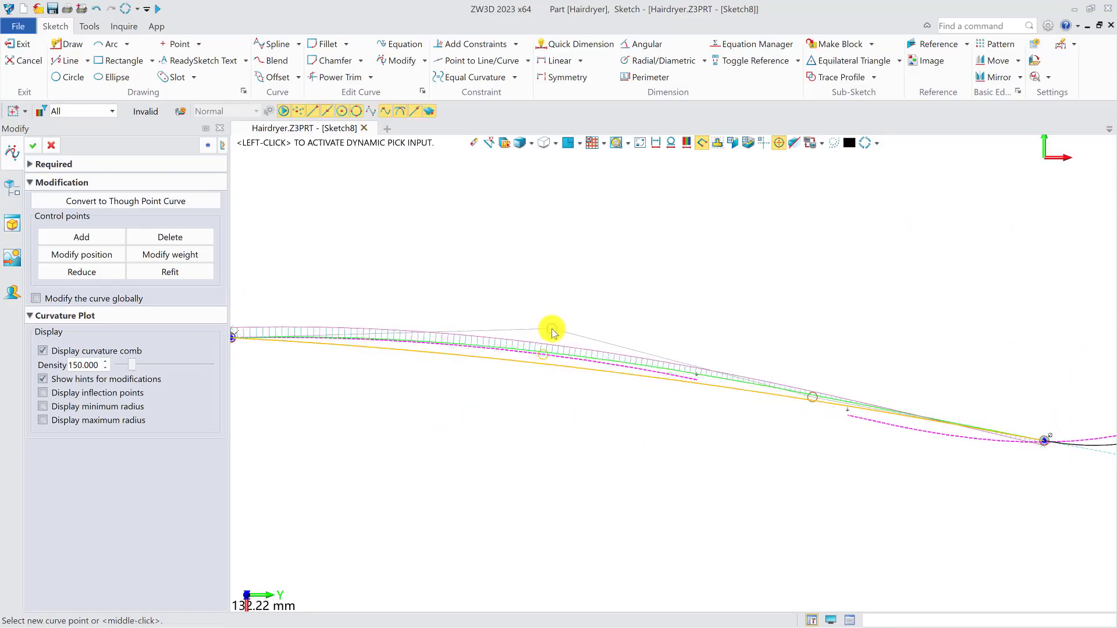
click(553, 332)
middle_drag(714, 351, 600, 351)
click(698, 398)
click(677, 406)
middle_drag(809, 450, 679, 430)
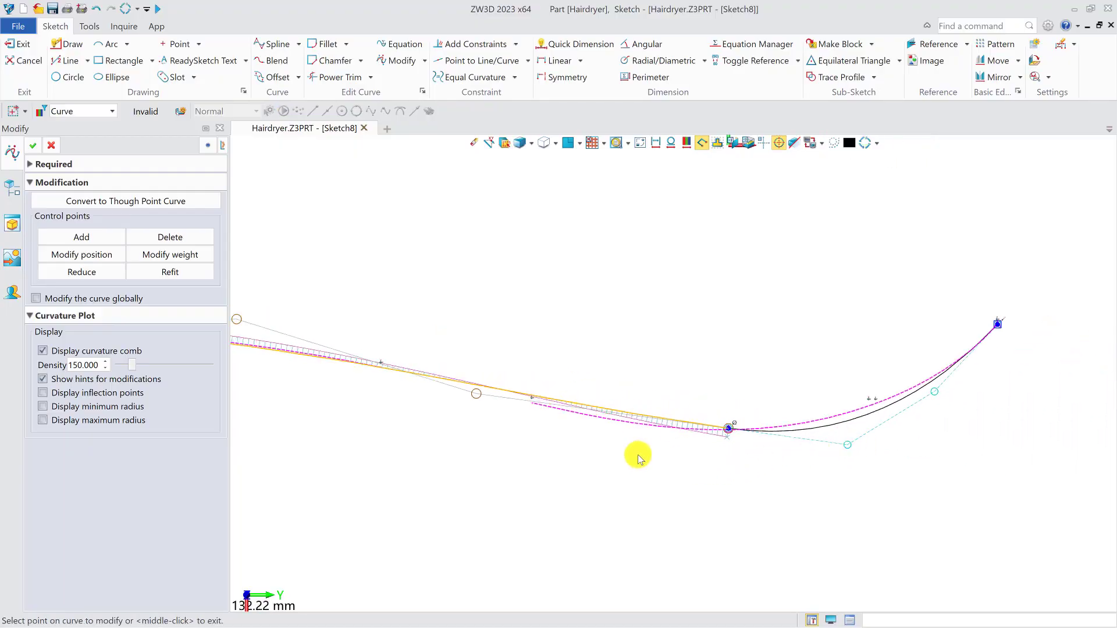
middle_click(592, 442)
Step: Fine-tune both inner control points of the front spline to follow the front reference curve
scroll(577, 442, down, 1)
middle_drag(619, 436, 793, 409)
scroll(435, 331, down, 3)
middle_drag(448, 328, 624, 342)
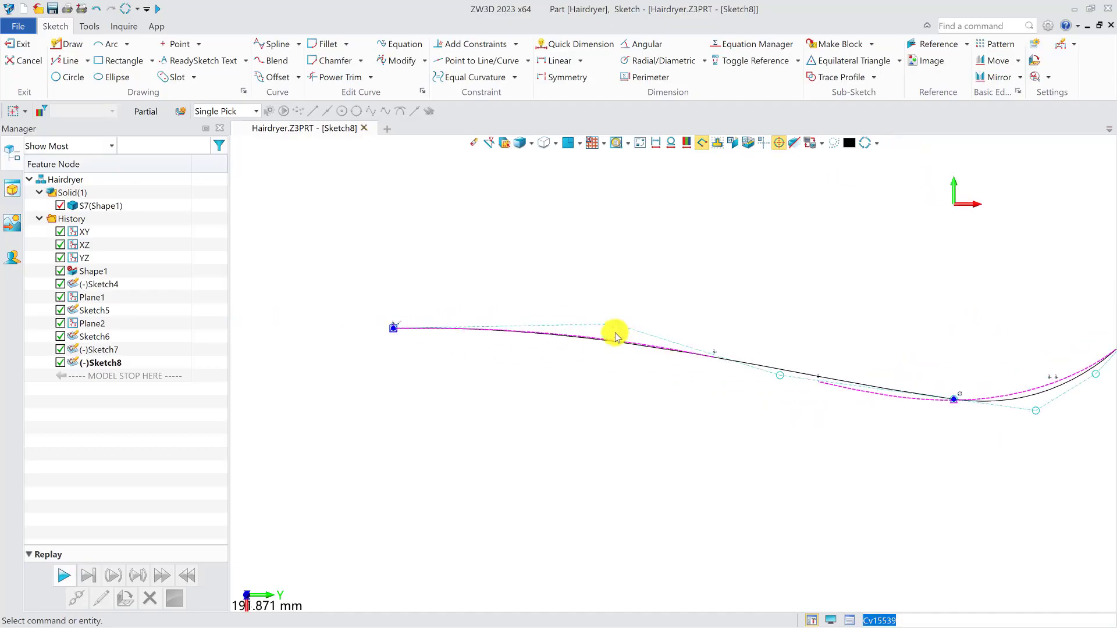
click(613, 324)
click(604, 320)
middle_drag(856, 354, 716, 359)
scroll(669, 383, up, 2)
click(633, 377)
click(624, 377)
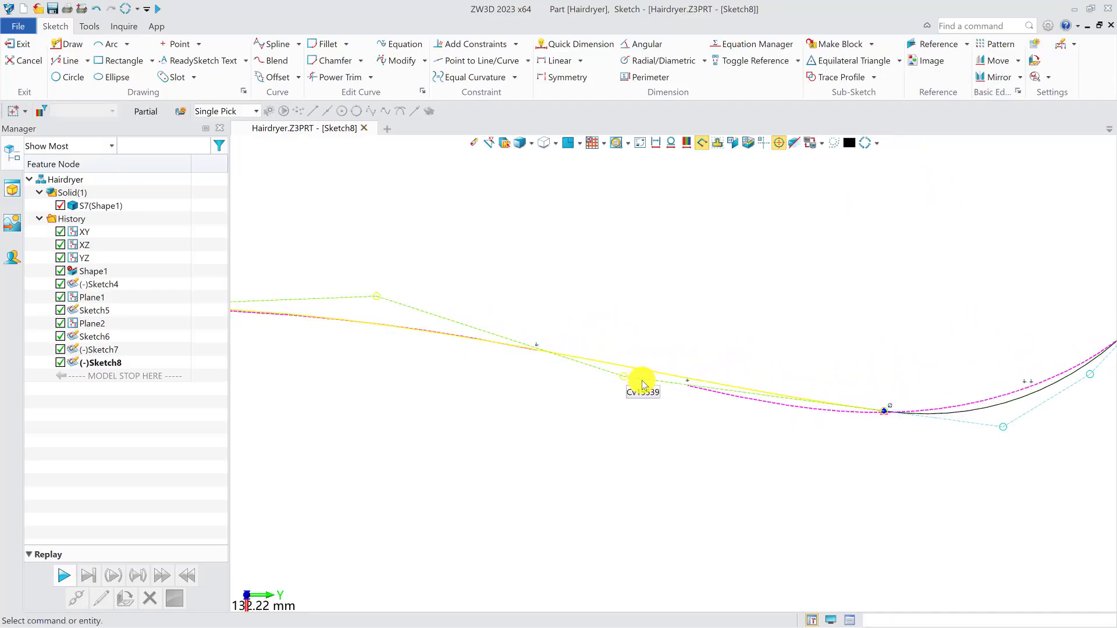
Step: Add a control point to the front spline before the middle section and move the nearest control point toward the reference curve
double_click(717, 383)
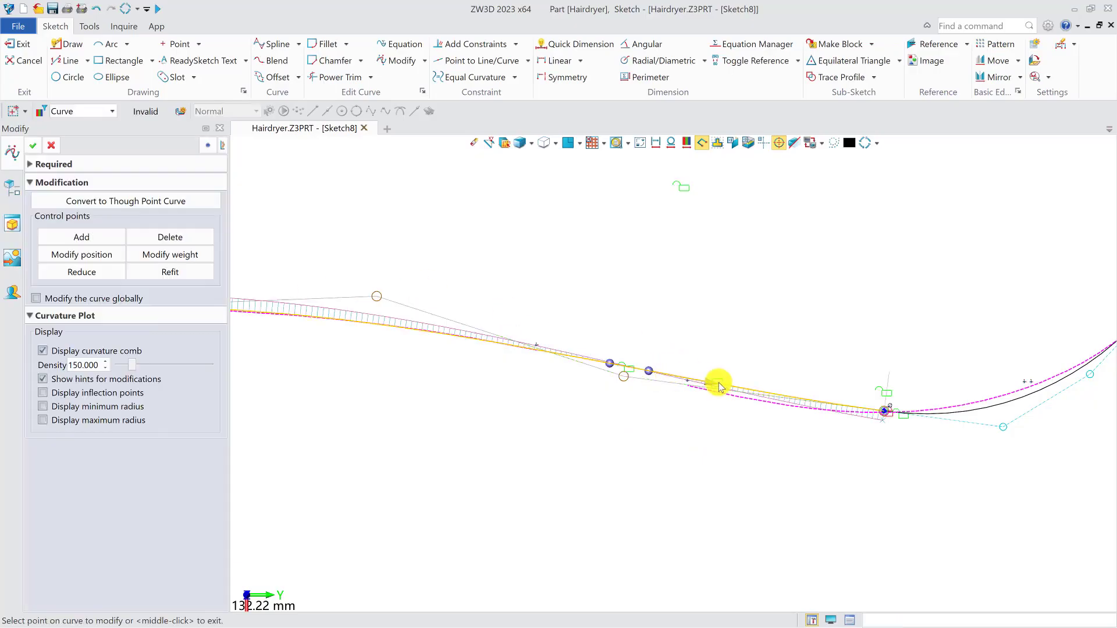
click(87, 238)
click(752, 392)
middle_click(704, 458)
click(839, 406)
click(808, 414)
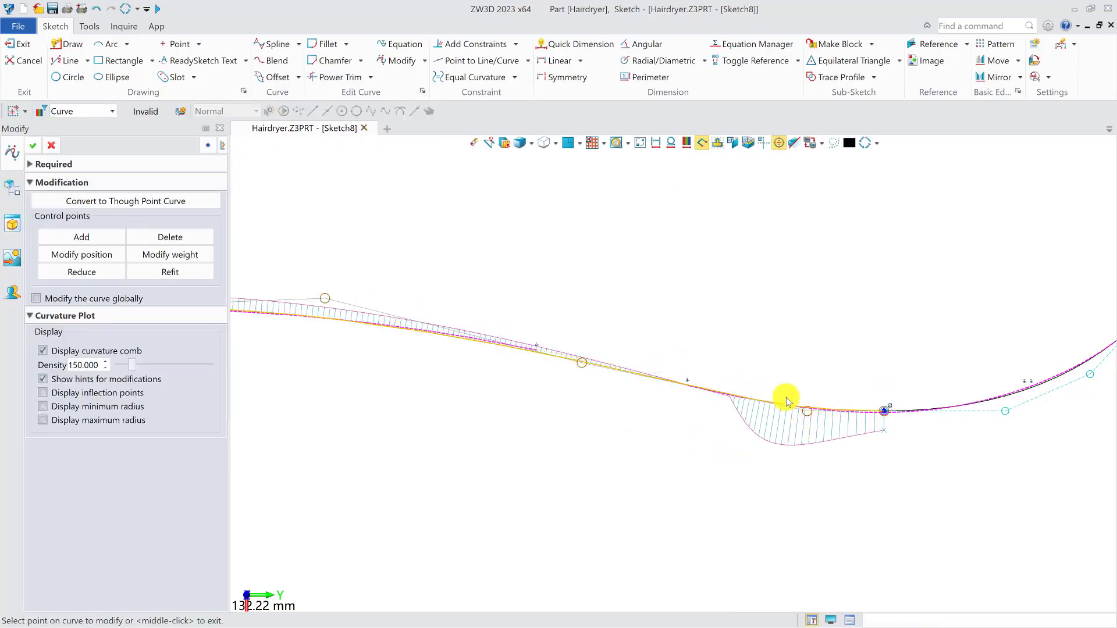
middle_click(780, 403)
Step: Set the front spline's degree to 4
right_click(782, 404)
mouse_move(864, 237)
click(949, 237)
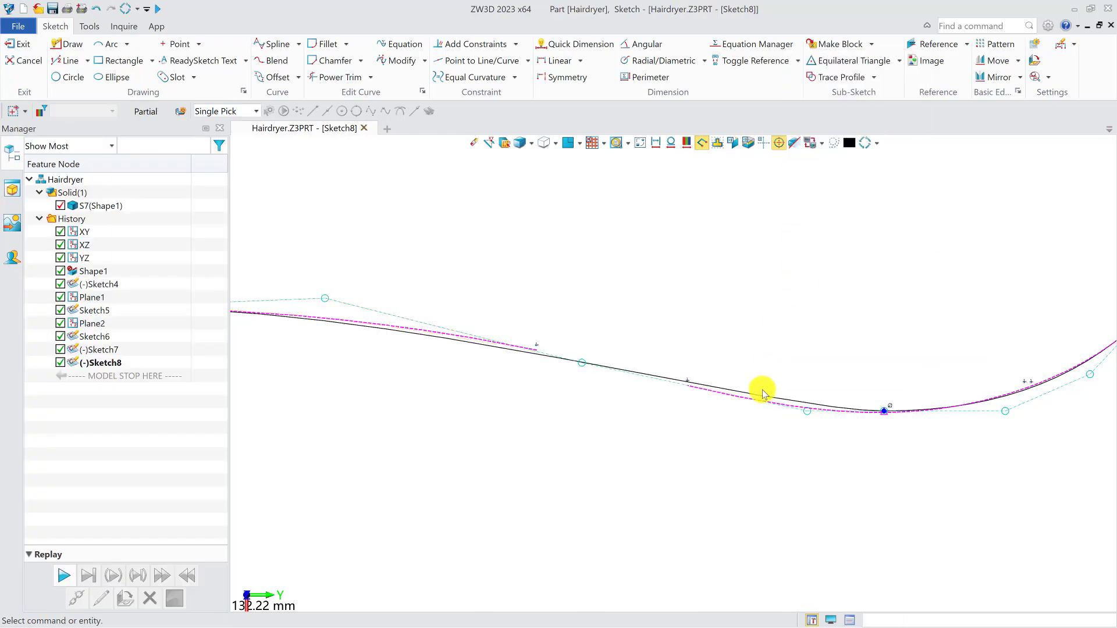
Step: Reposition the front spline's second and third inner control points so the curve follows the reference curves up to the middle section
drag(799, 412, 796, 420)
scroll(653, 394, up, 2)
drag(644, 382, 667, 364)
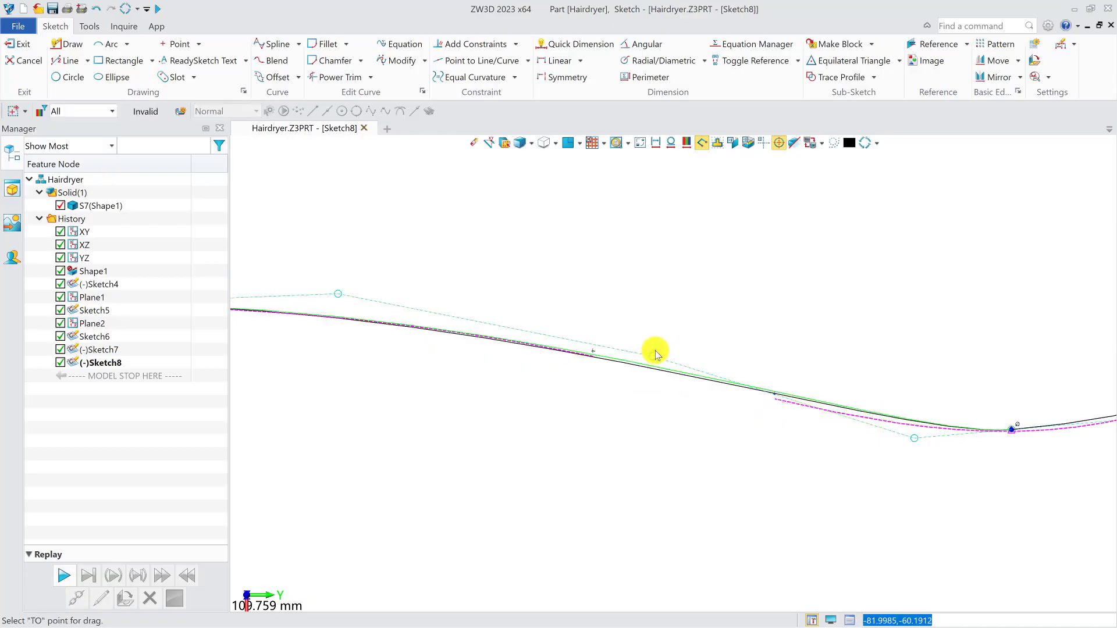
scroll(876, 448, down, 1)
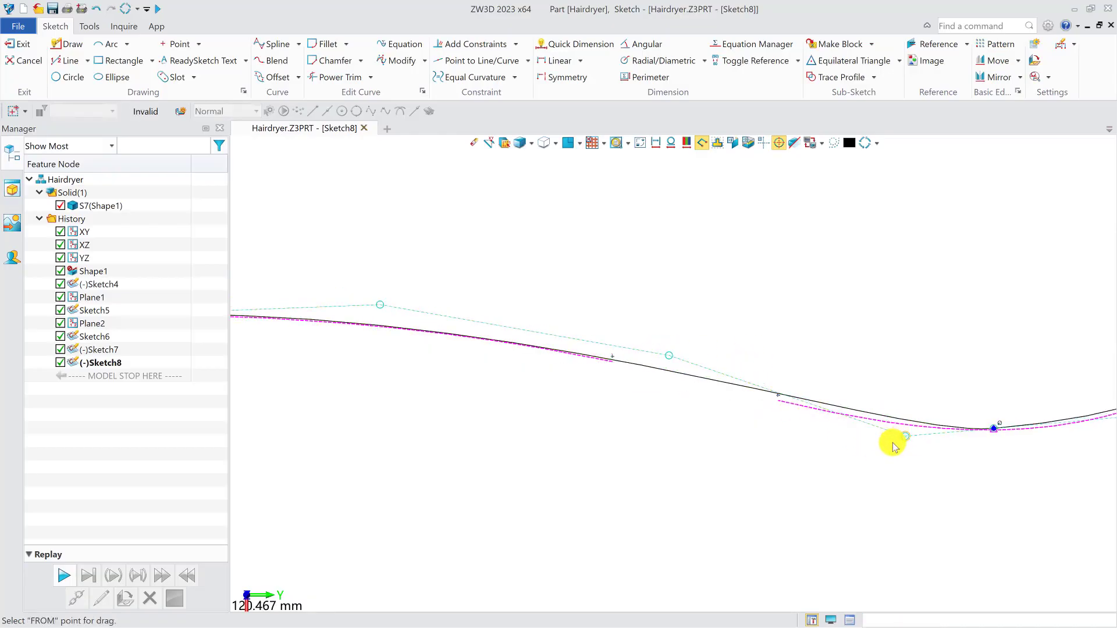
scroll(631, 394, down, 1)
scroll(520, 328, down, 1)
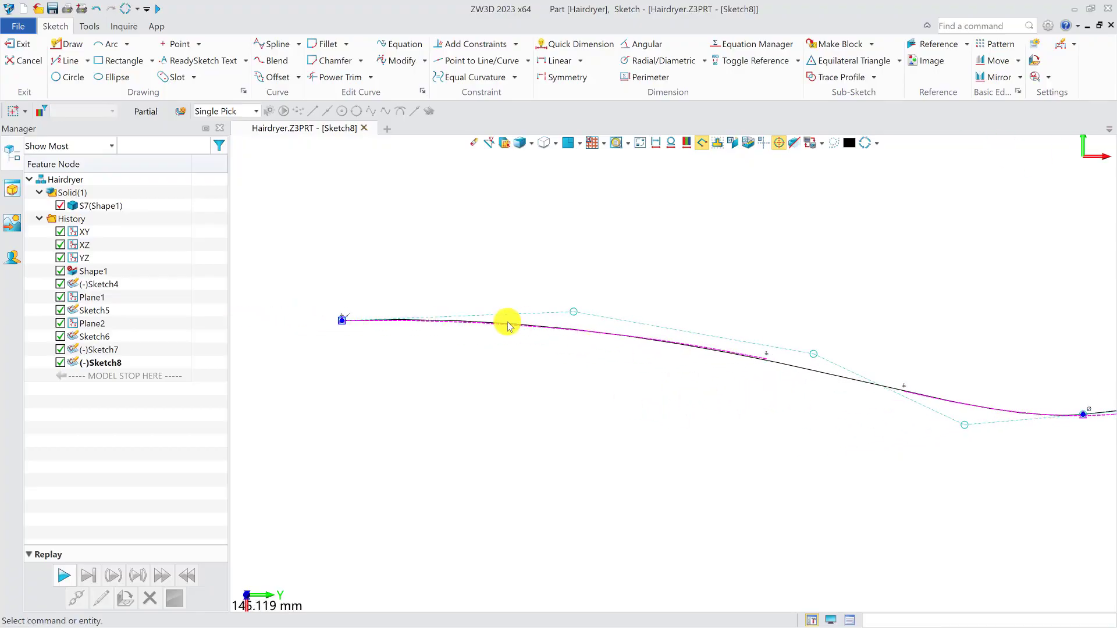
scroll(764, 347, up, 2)
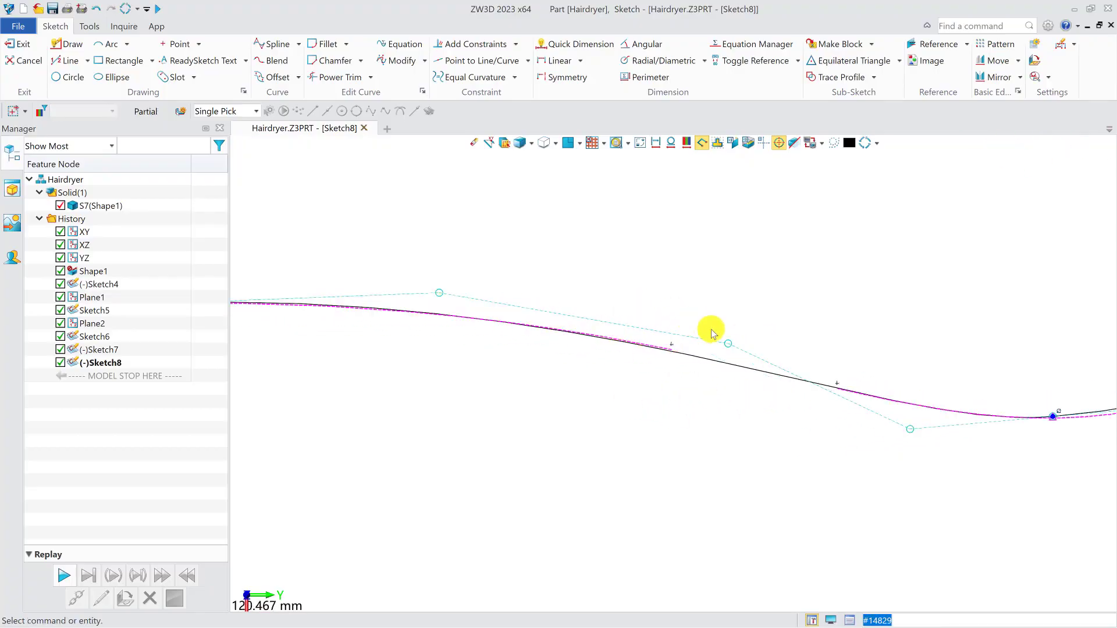
click(733, 347)
click(706, 356)
scroll(606, 377, down, 2)
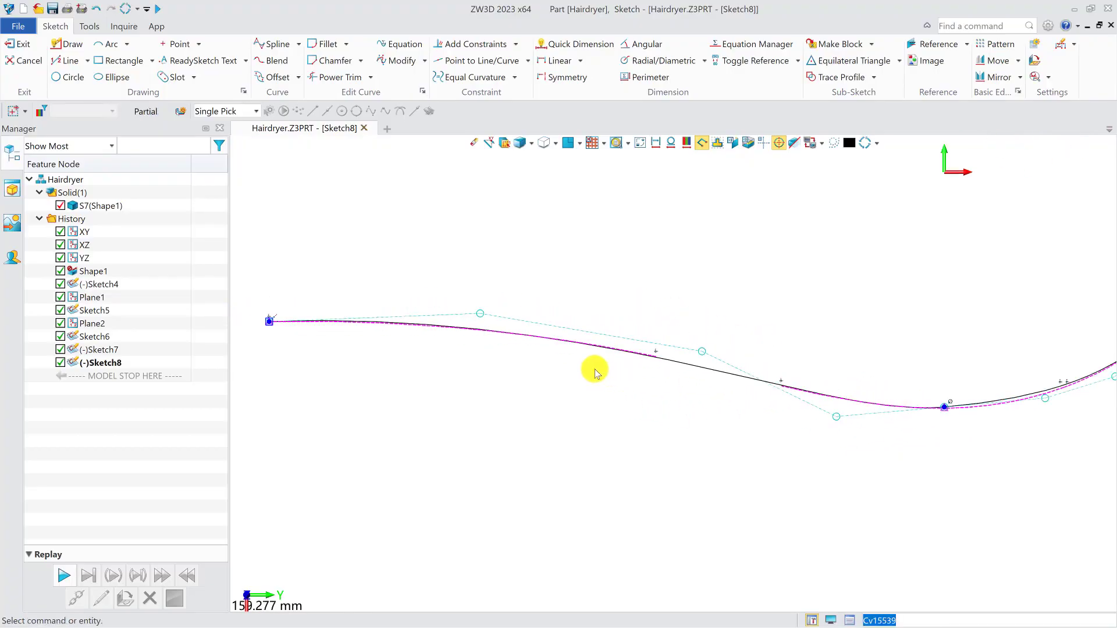
Step: Move the rear spline's control point nearest the middle section slightly outward to match the rear reference curve
scroll(983, 406, down, 1)
middle_drag(983, 407, 705, 392)
scroll(751, 382, up, 4)
click(749, 381)
click(750, 381)
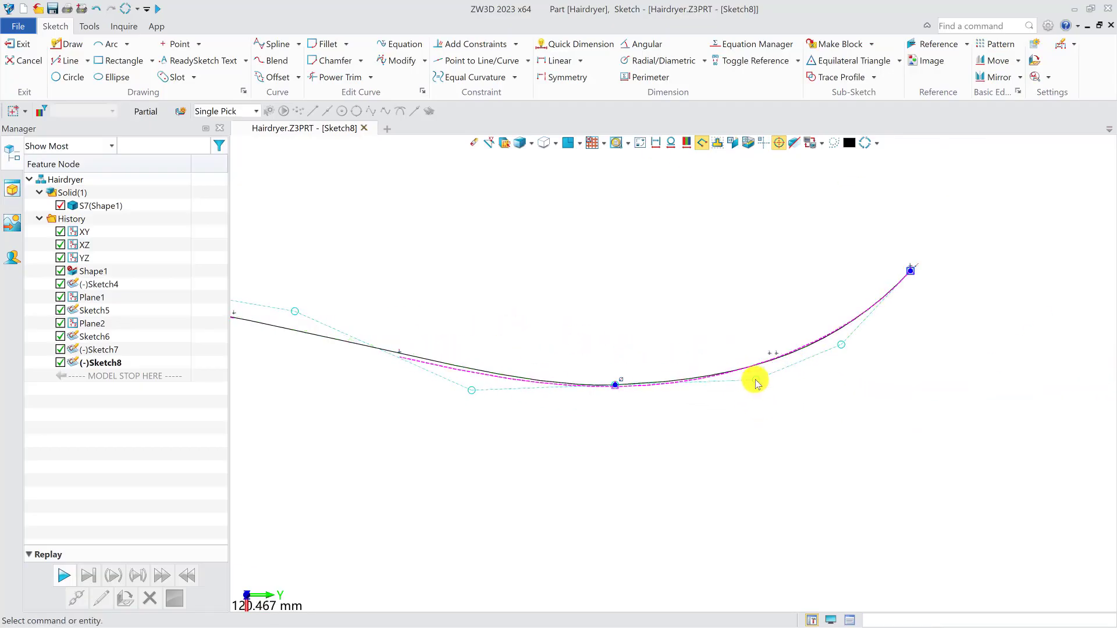
Step: Examine the rear spline's curvature comb, then hide it and display the front spline's comb instead
right_click(823, 347)
click(889, 237)
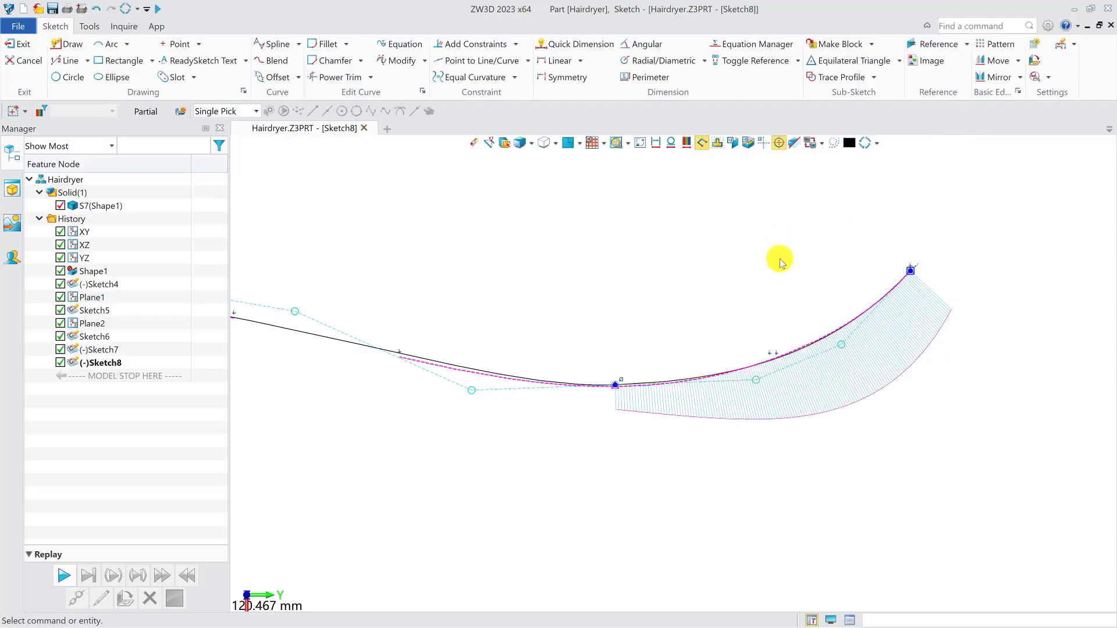
right_click(849, 327)
click(910, 250)
right_click(577, 376)
click(635, 264)
Step: Shift the front spline's control point nearest the middle section toward the nozzle, and hide the spline's curvature comb
scroll(940, 344, down, 3)
scroll(815, 352, up, 2)
scroll(790, 359, up, 2)
drag(771, 374, 739, 375)
scroll(640, 416, down, 3)
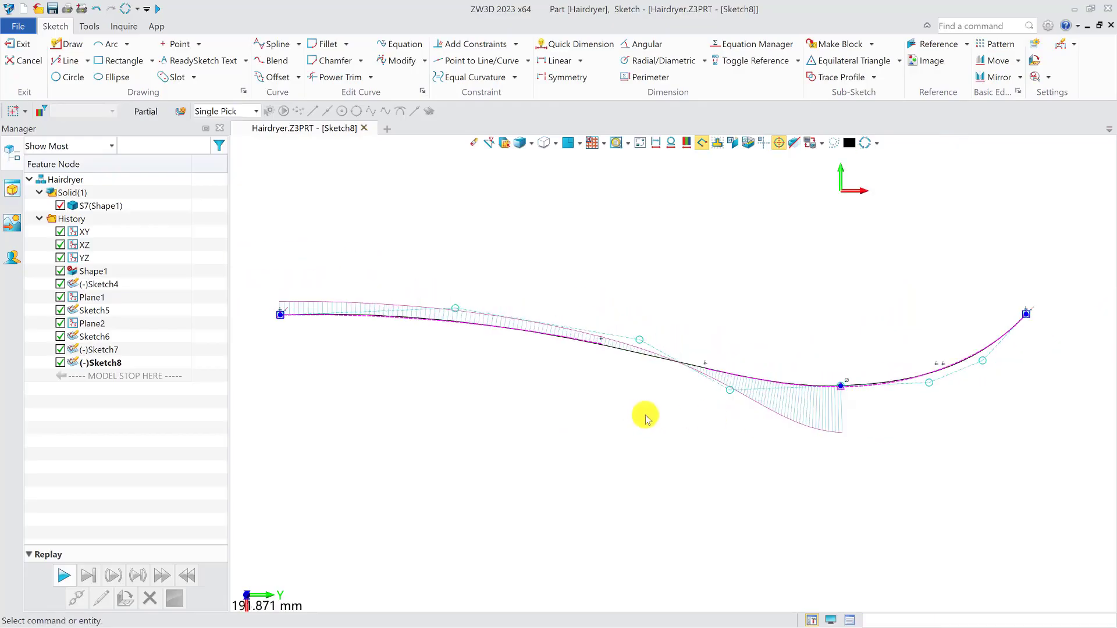
right_click(438, 315)
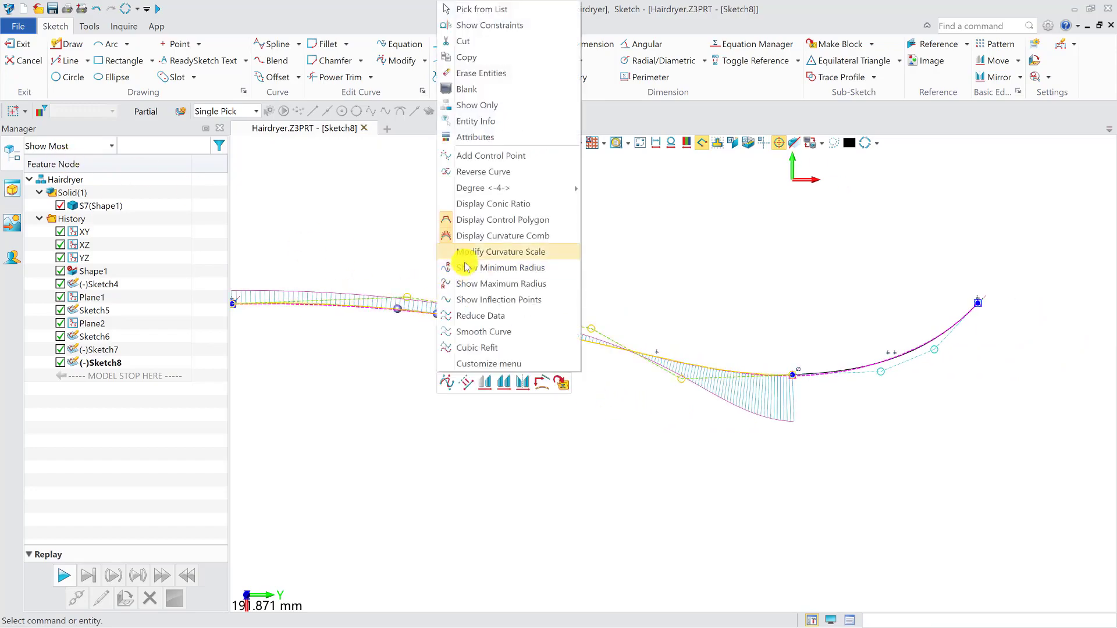
click(457, 239)
Step: Exit the side-curve sketch and hide the hairdryer solid
click(23, 47)
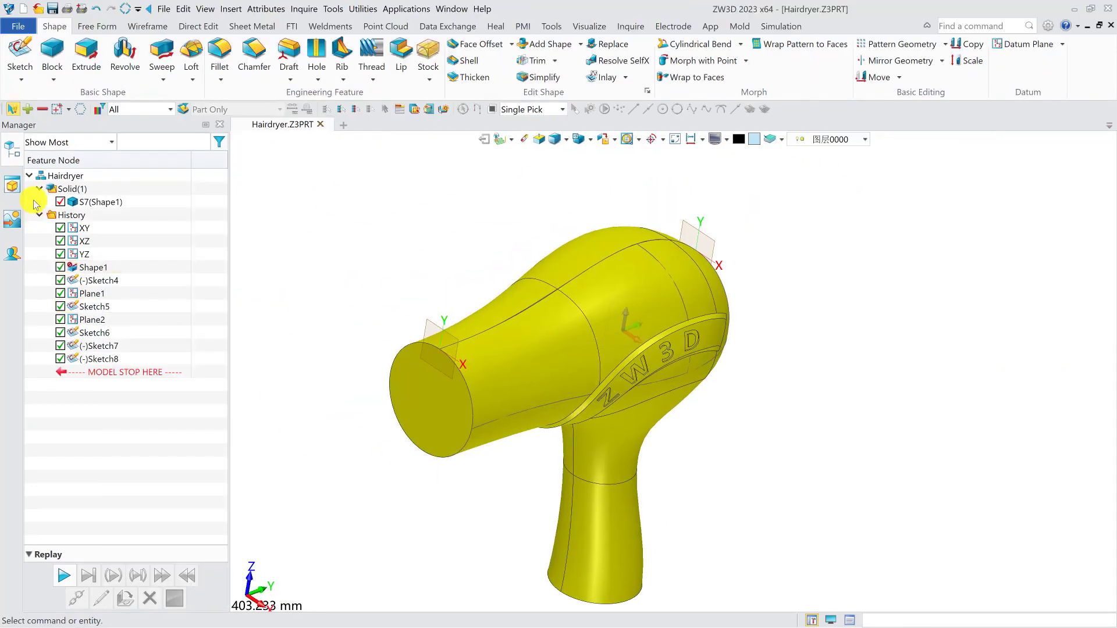
click(60, 201)
middle_drag(610, 386, 611, 454)
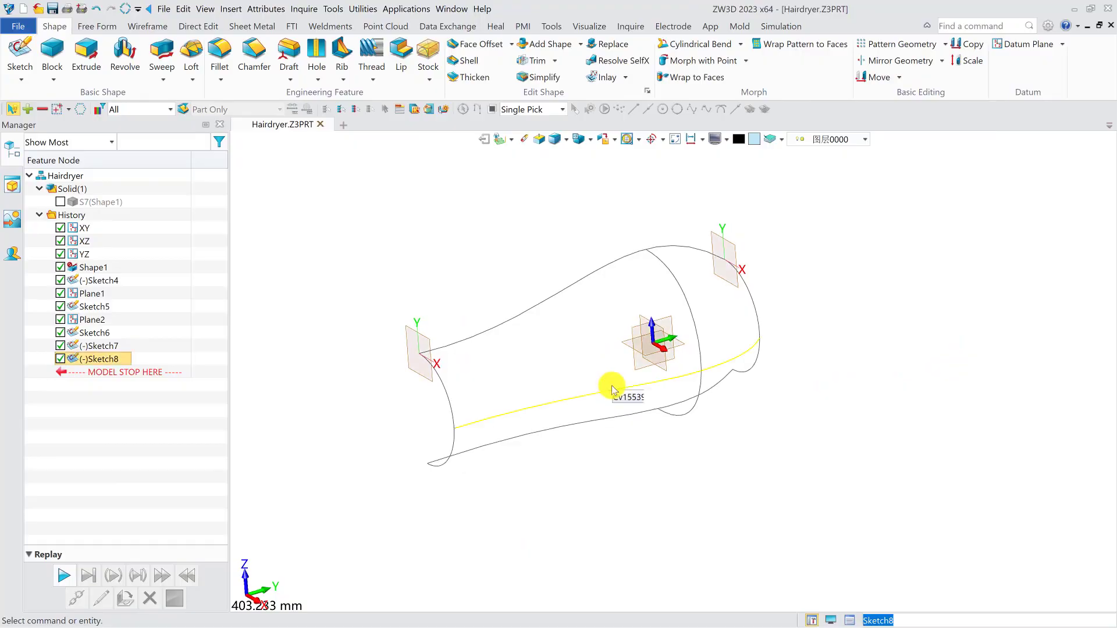
Step: Start a Curve Mesh and pick the body's upper profile, side curve and lower profile as the three U curves
click(97, 26)
click(118, 52)
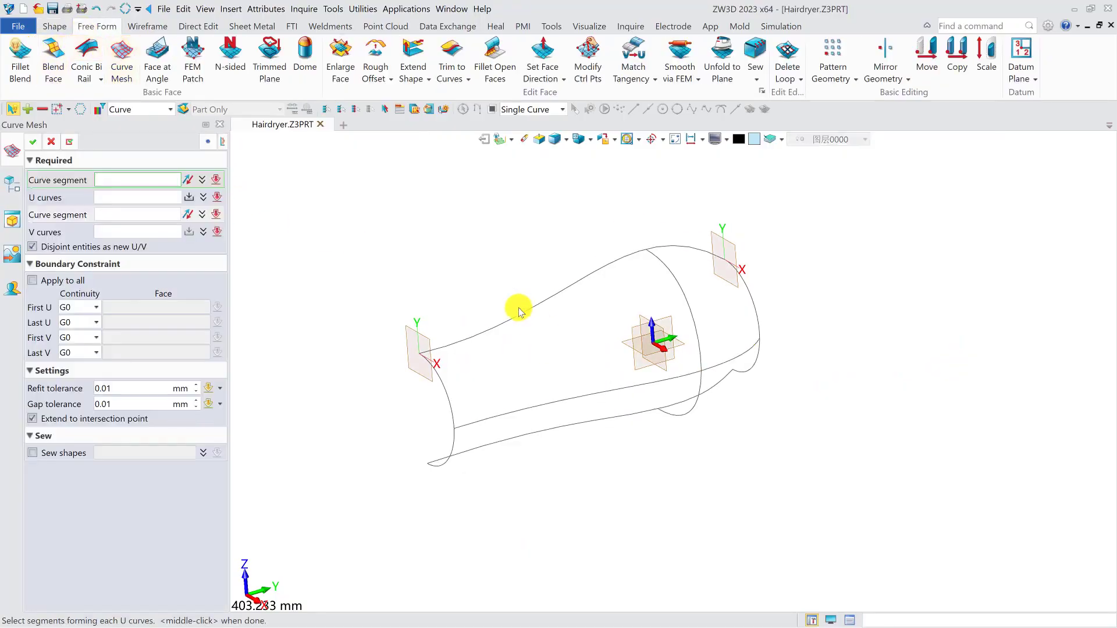
click(512, 314)
click(653, 383)
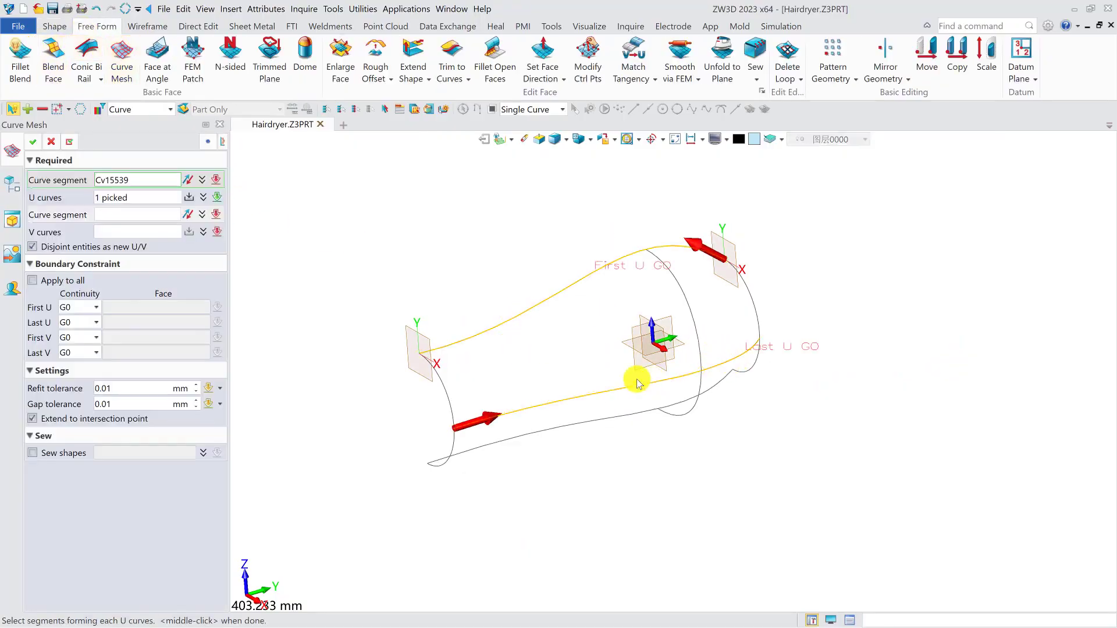
click(681, 408)
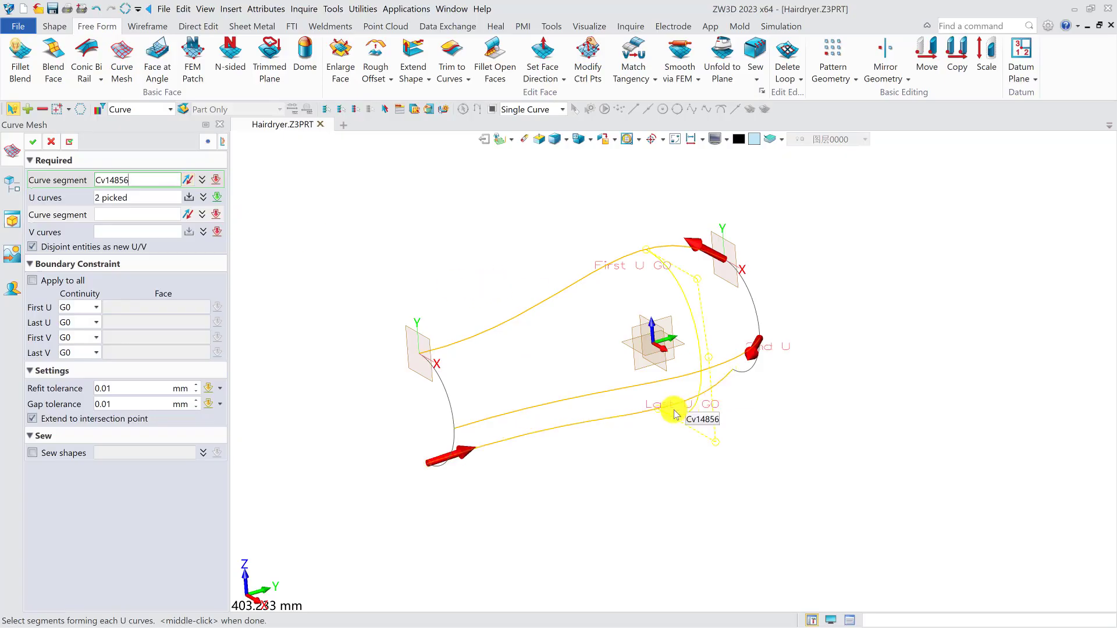
Step: Pick the nozzle, middle and rear section curves as the Curve Mesh's V curves
click(157, 217)
click(453, 399)
click(683, 415)
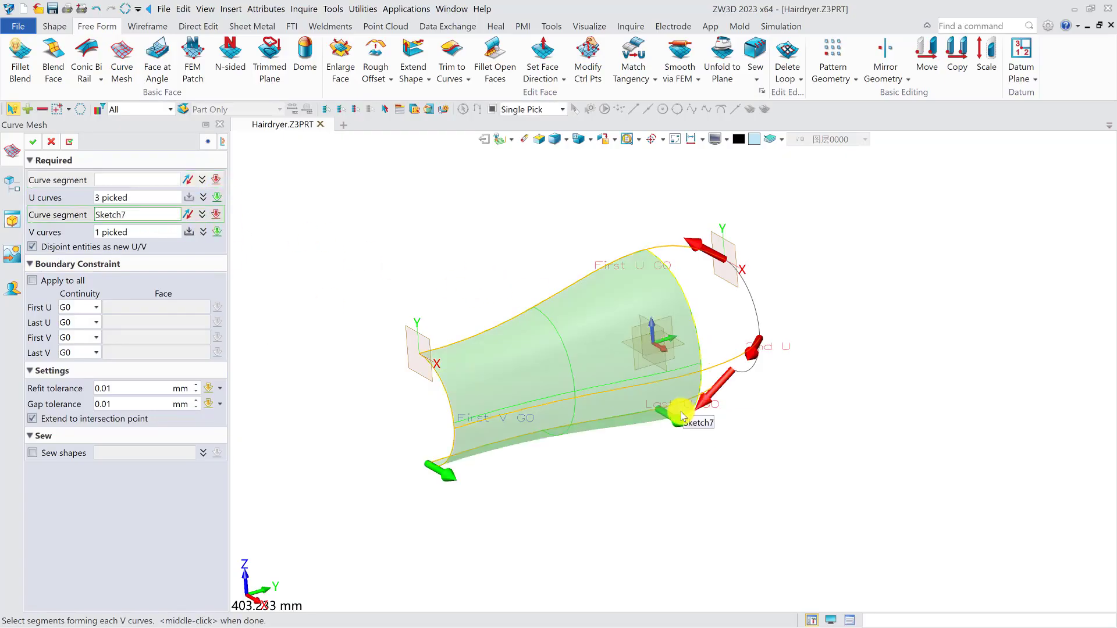
click(749, 339)
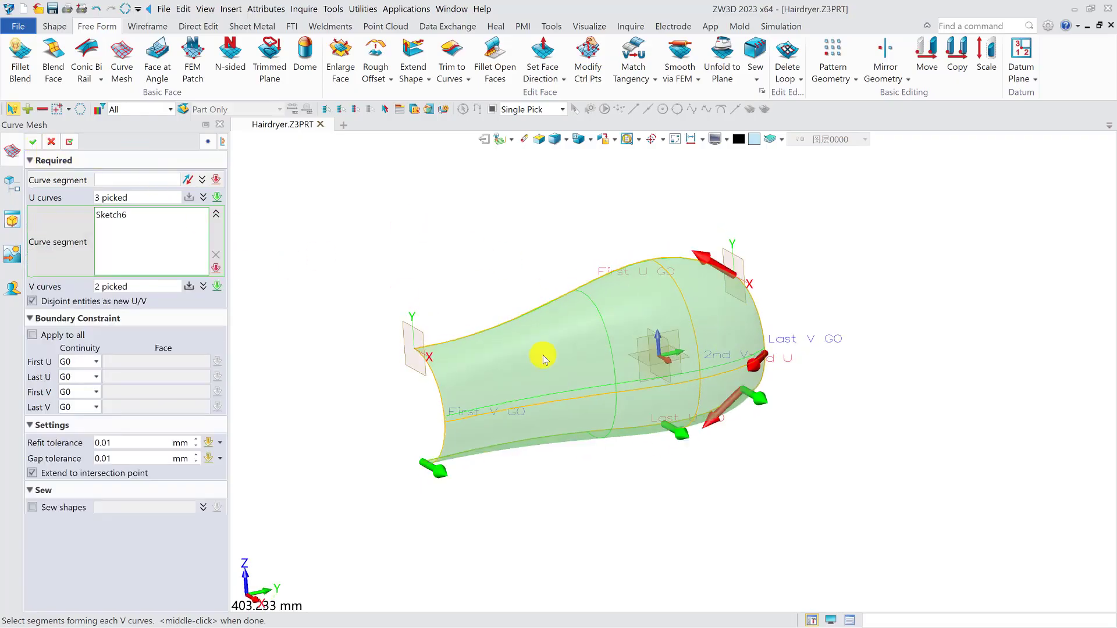
Step: Set the First U and Last U boundary continuity to Normal and create the mesh surface
right_drag(541, 354, 293, 307)
click(74, 411)
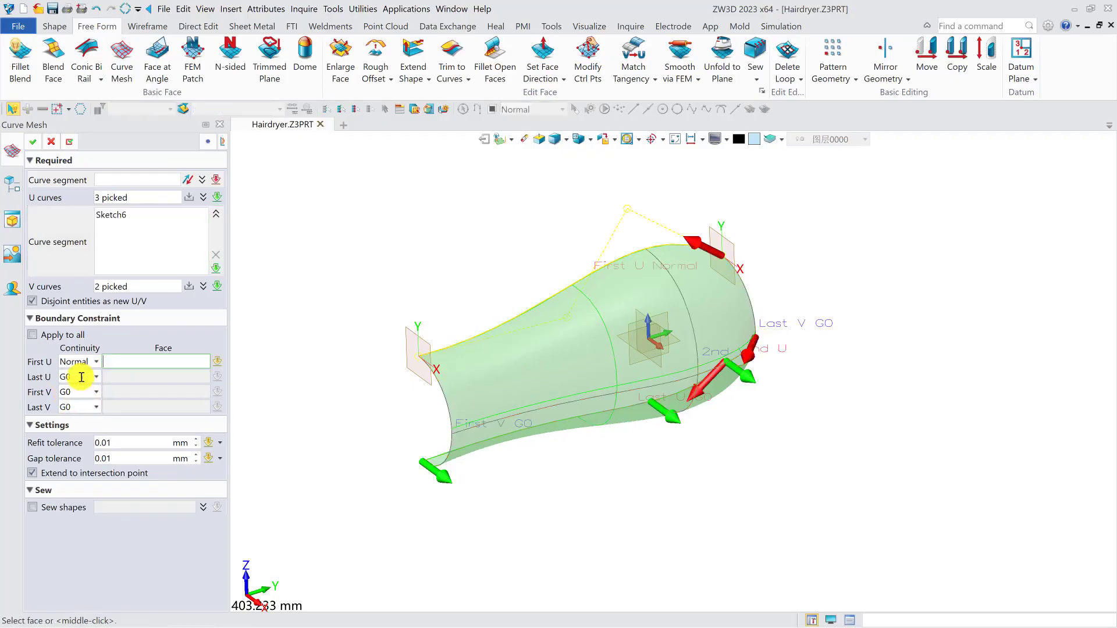
click(78, 377)
click(75, 425)
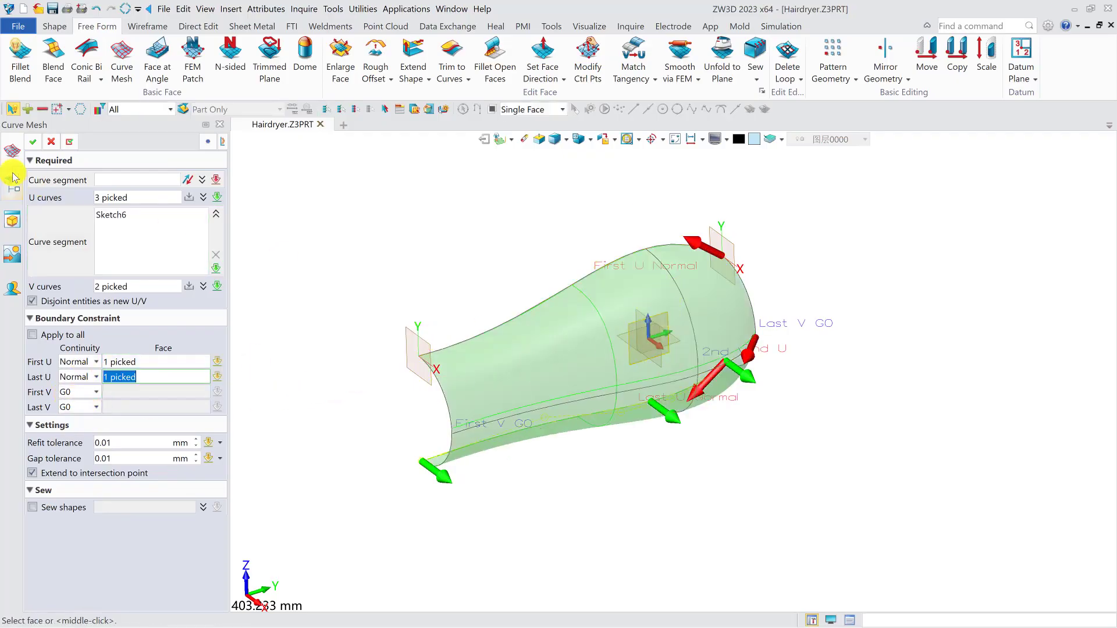
click(31, 143)
Step: Show the hairdryer solid alongside the mesh surface and start a sketch on the YZ plane
right_drag(698, 364, 645, 362)
click(60, 202)
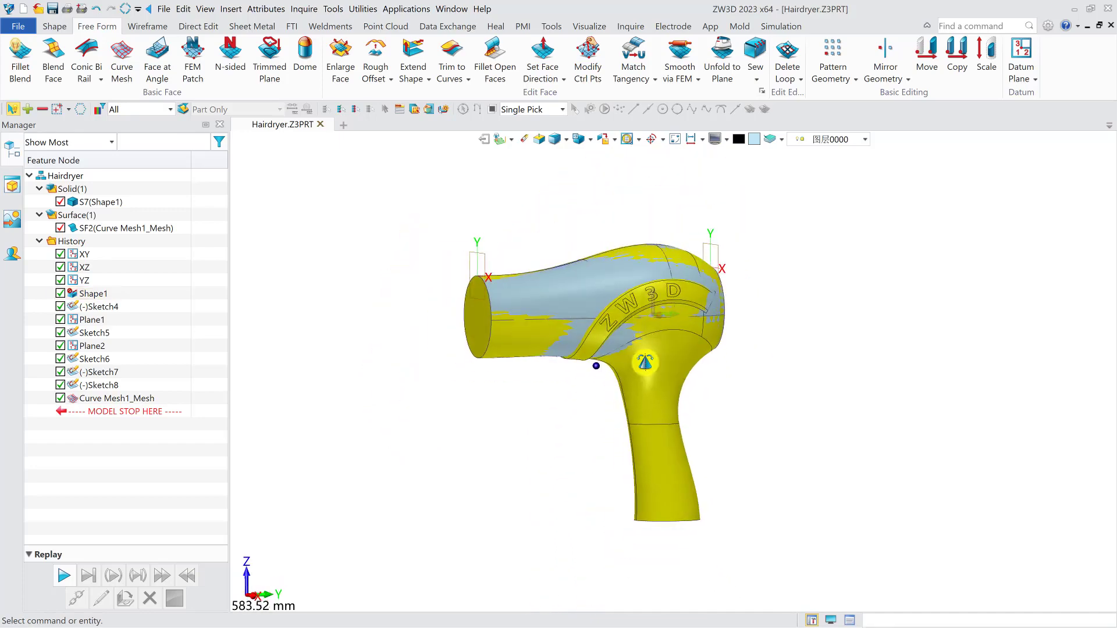
click(55, 26)
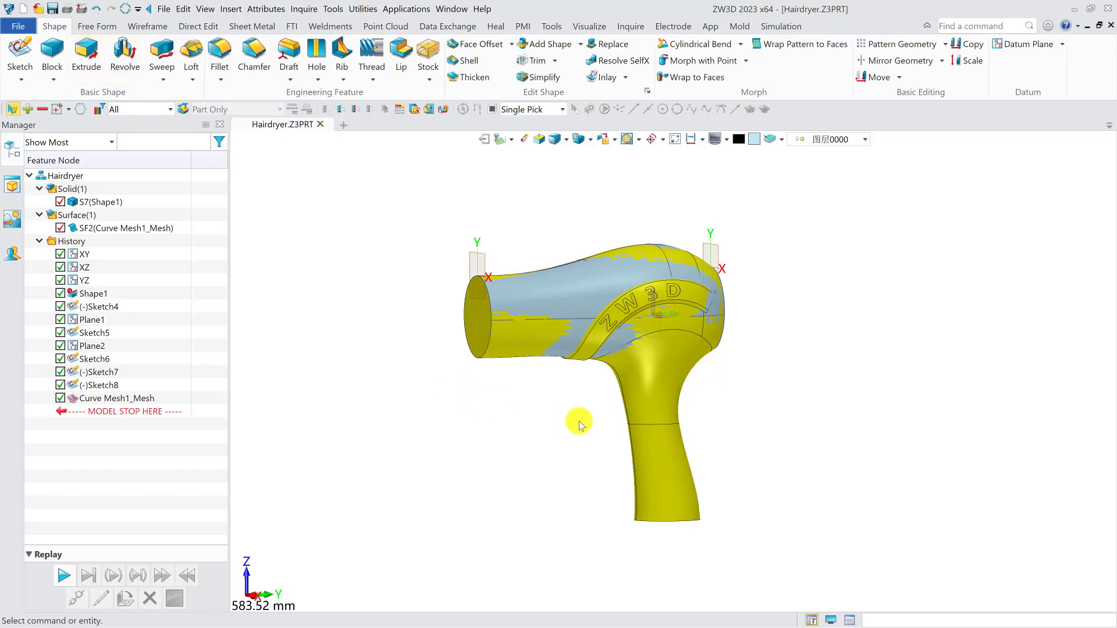
key(ctrl+f)
right_click(580, 425)
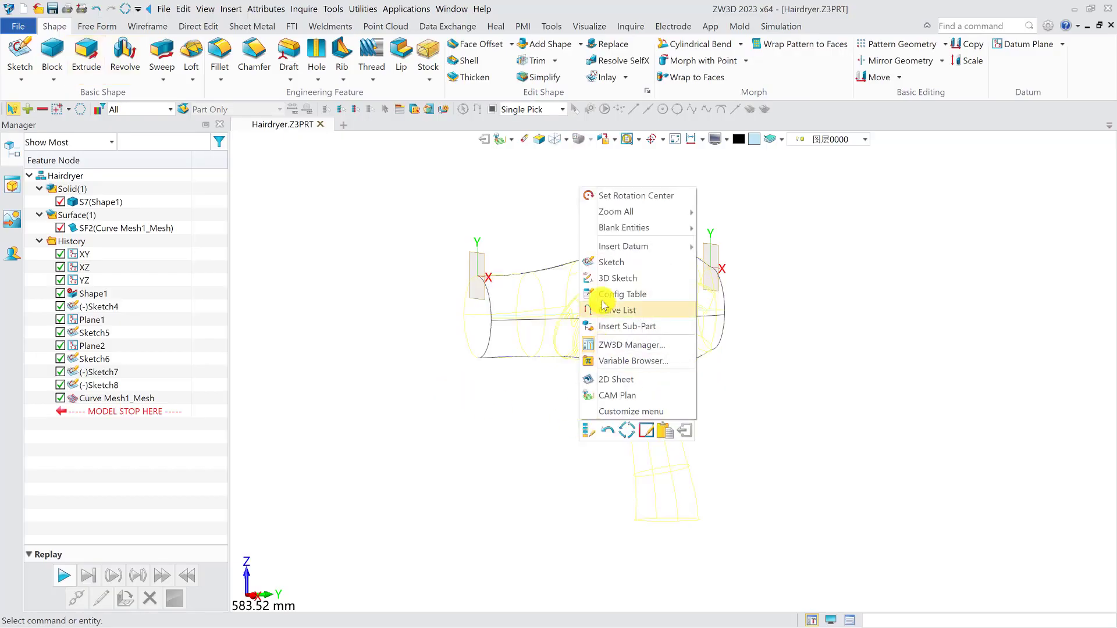
click(624, 266)
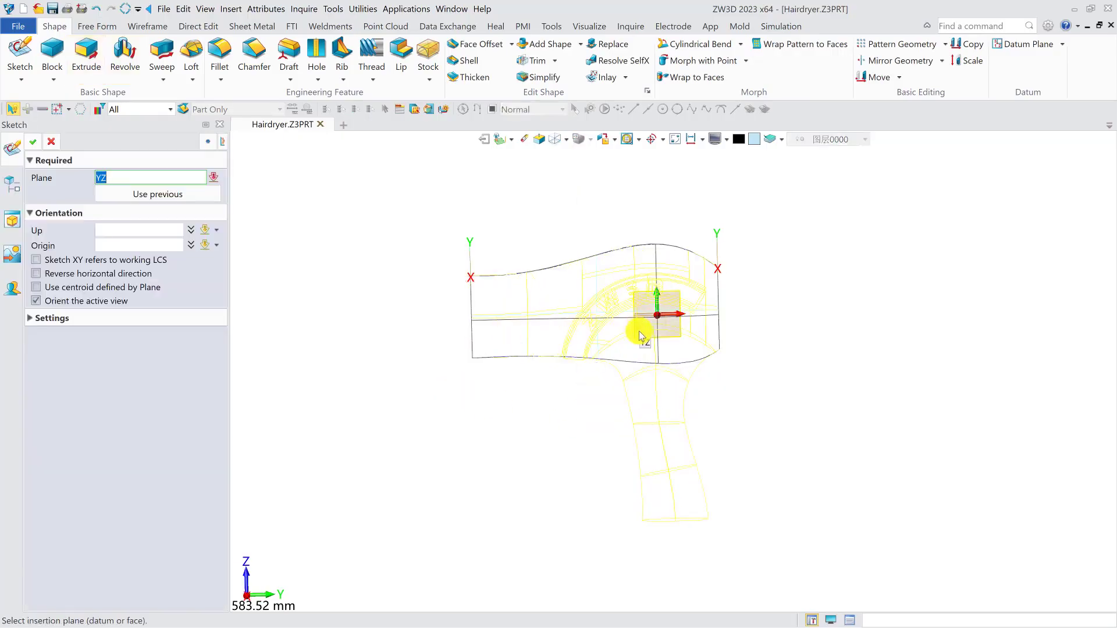
middle_click(640, 324)
scroll(658, 364, down, 1)
scroll(658, 368, up, 3)
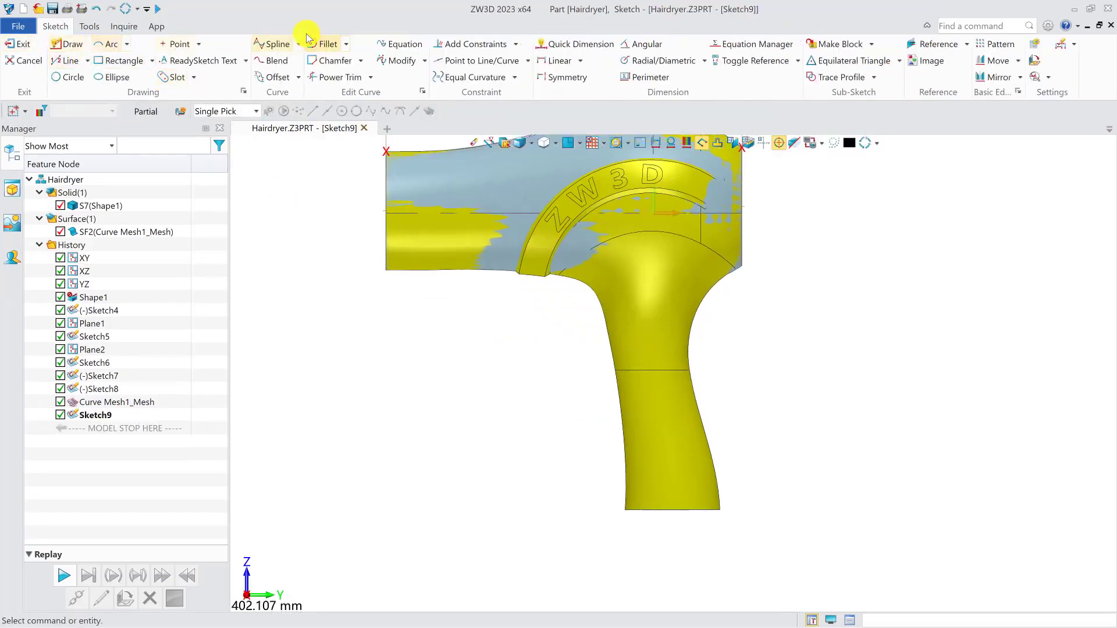
Step: Draw a three-point spline along the handle's front edge, from its lower end to just above the dividing line
scroll(650, 462, up, 2)
click(611, 546)
click(609, 424)
click(588, 288)
middle_click(750, 377)
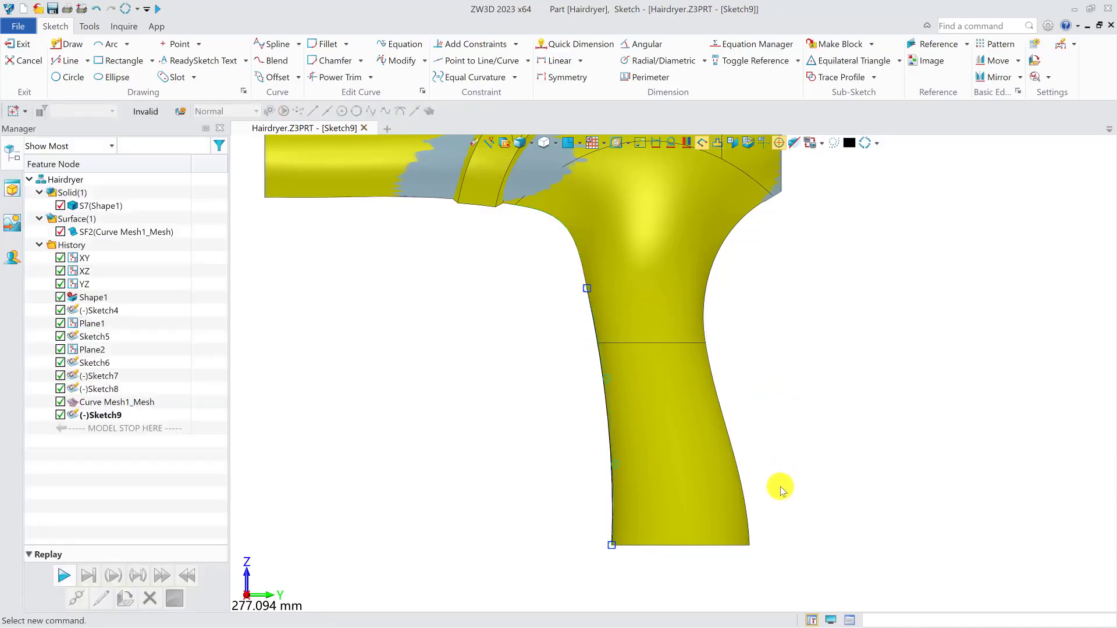
Step: Draw a second three-point spline along the handle's rear edge, up to the height of the front spline's upper end
click(750, 542)
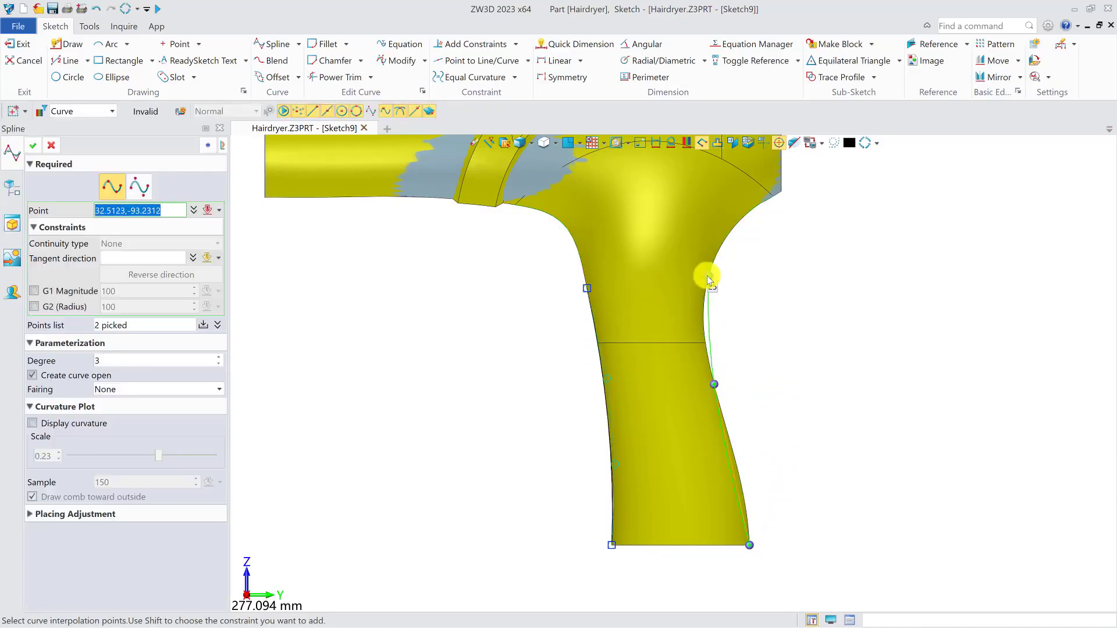
middle_click(762, 354)
middle_click(763, 355)
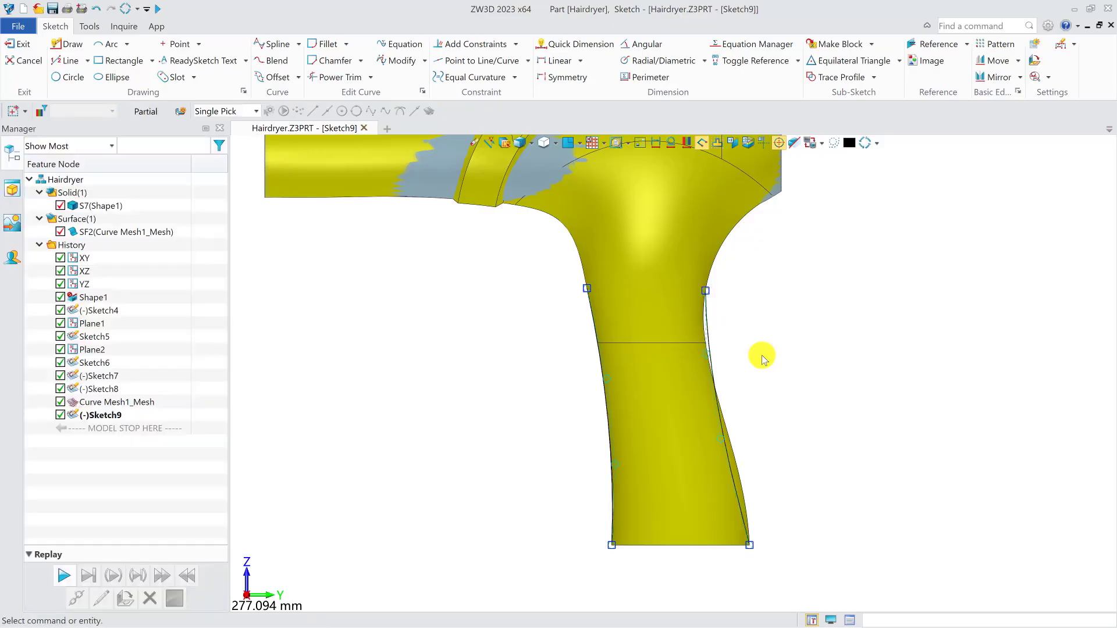
Step: Move the rear handle spline's upper control point inward and its lower control point outward toward the handle's rear edge
scroll(747, 448, up, 1)
scroll(587, 366, up, 4)
scroll(594, 491, down, 3)
scroll(594, 494, up, 6)
scroll(595, 494, down, 2)
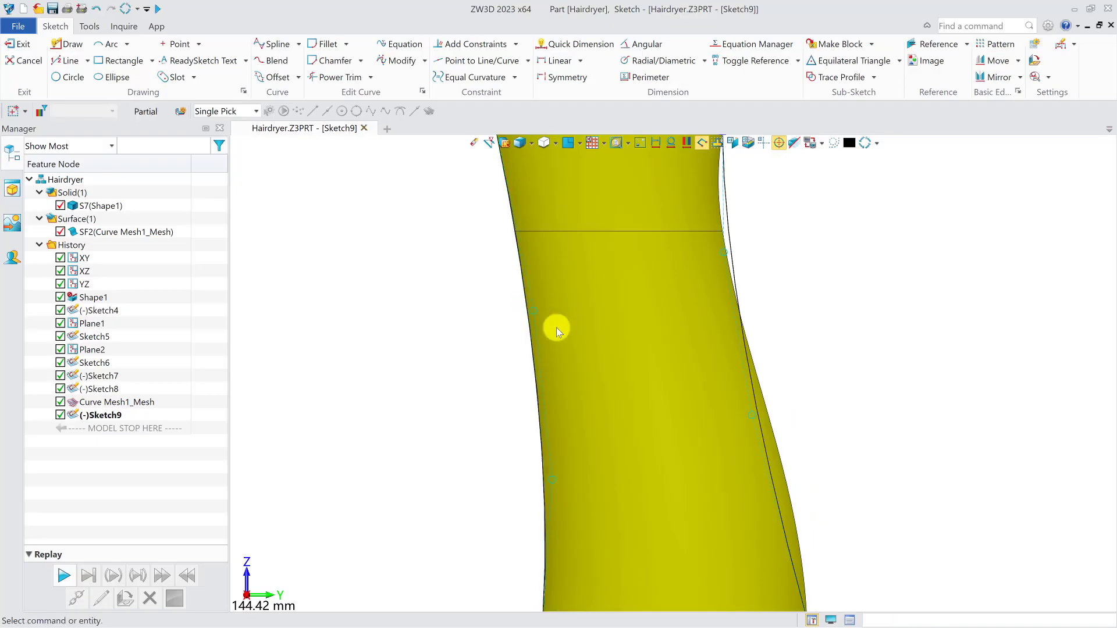
scroll(556, 250, down, 3)
scroll(684, 310, up, 2)
scroll(619, 313, down, 1)
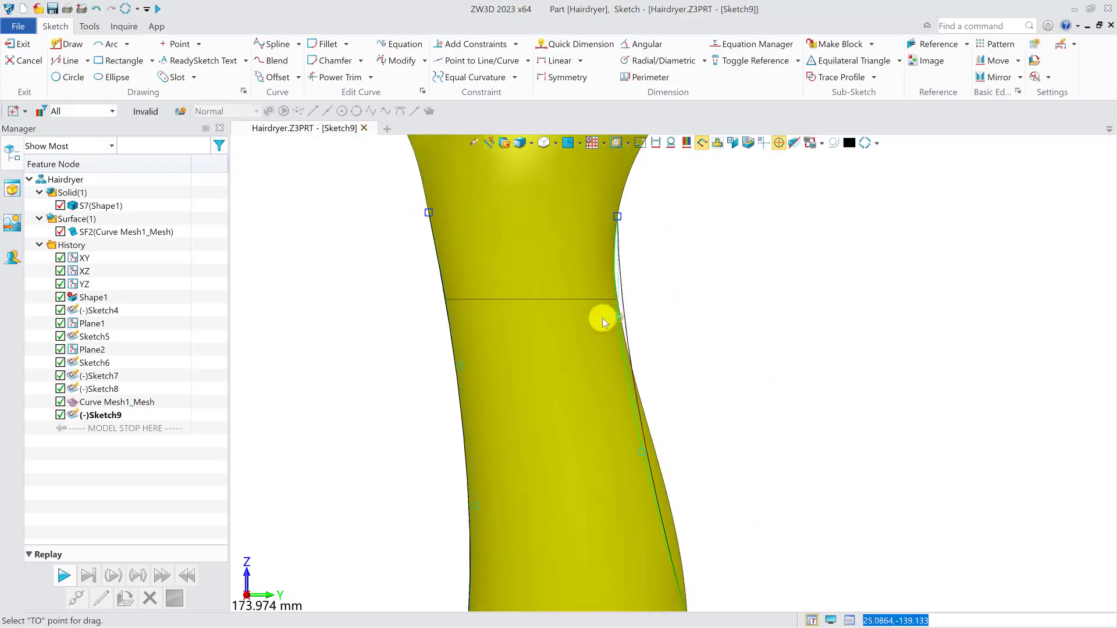
scroll(602, 318, down, 1)
click(604, 381)
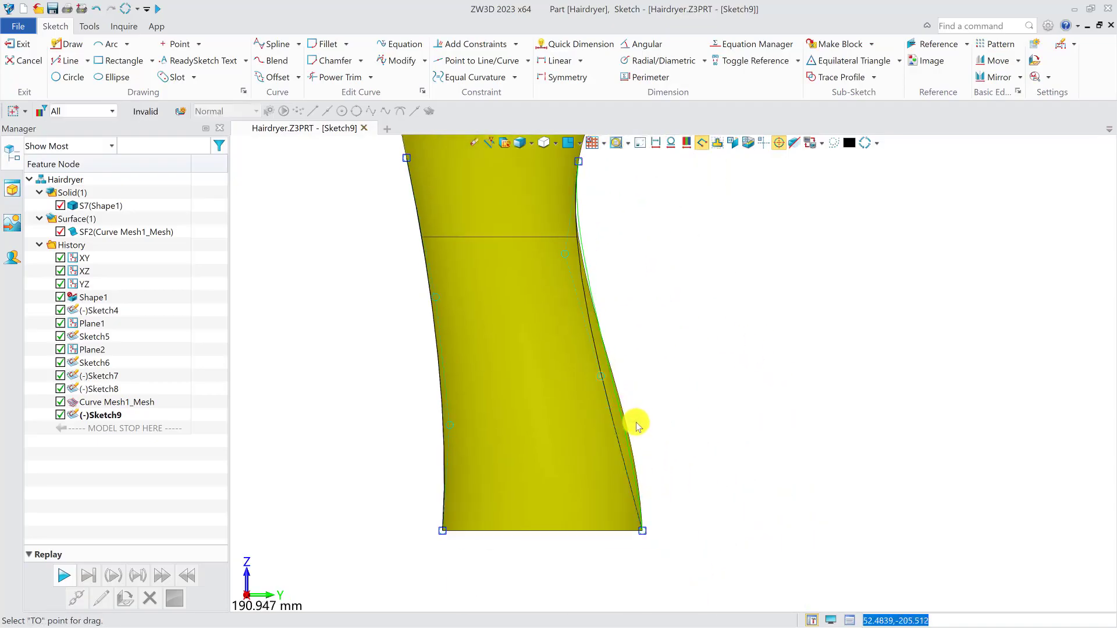
drag(636, 422, 642, 425)
Step: Fine-tune both control points of the rear handle spline until the curve follows the handle's rear edge
middle_drag(572, 257, 578, 320)
scroll(576, 321, up, 1)
drag(569, 322, 565, 340)
click(570, 339)
scroll(668, 350, down, 1)
middle_drag(661, 331, 646, 304)
scroll(652, 464, up, 3)
mouse_move(642, 463)
mouse_down()
mouse_move(652, 463)
mouse_move(642, 457)
mouse_up()
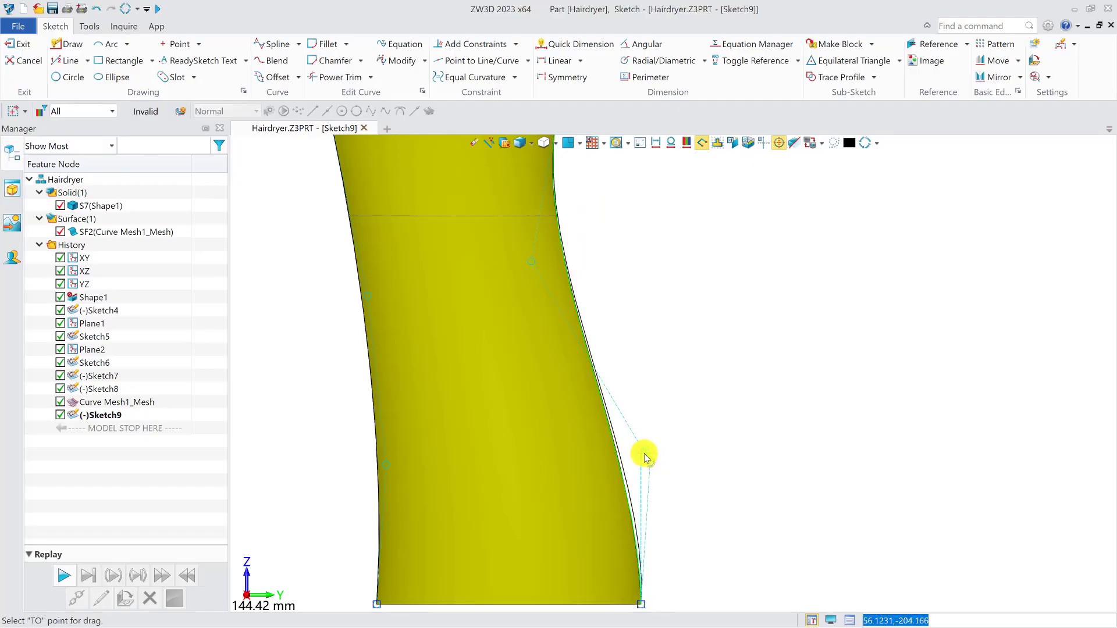
click(645, 457)
scroll(695, 419, down, 1)
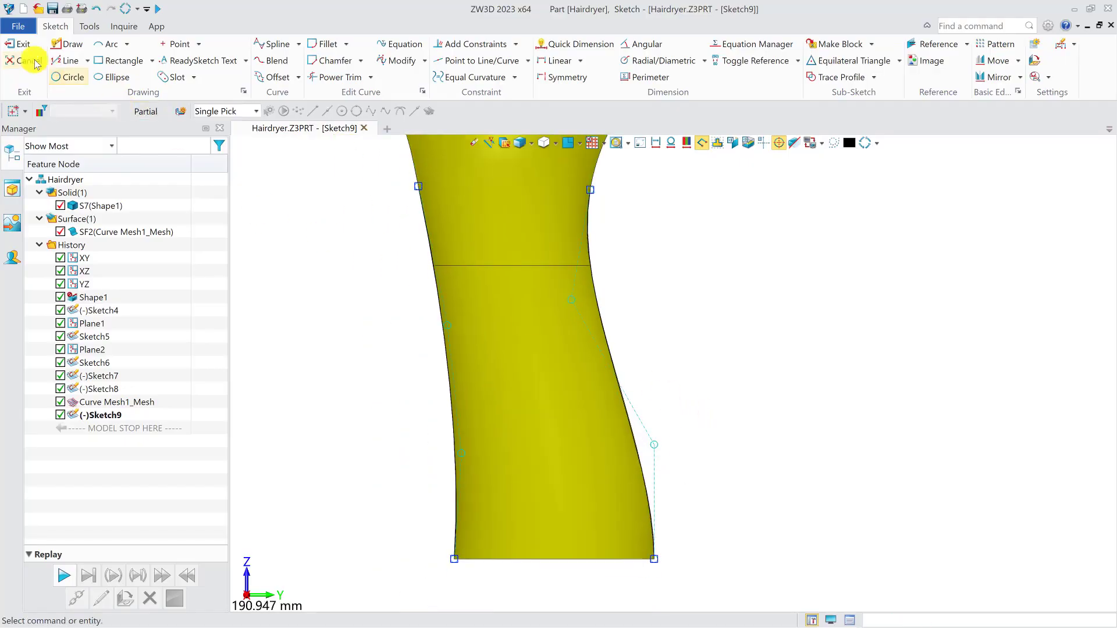
Step: Exit the handle sketch and hide both the hairdryer solid and the curve mesh surface
click(22, 45)
mouse_move(598, 356)
right_down()
mouse_move(688, 386)
mouse_move(681, 378)
right_up()
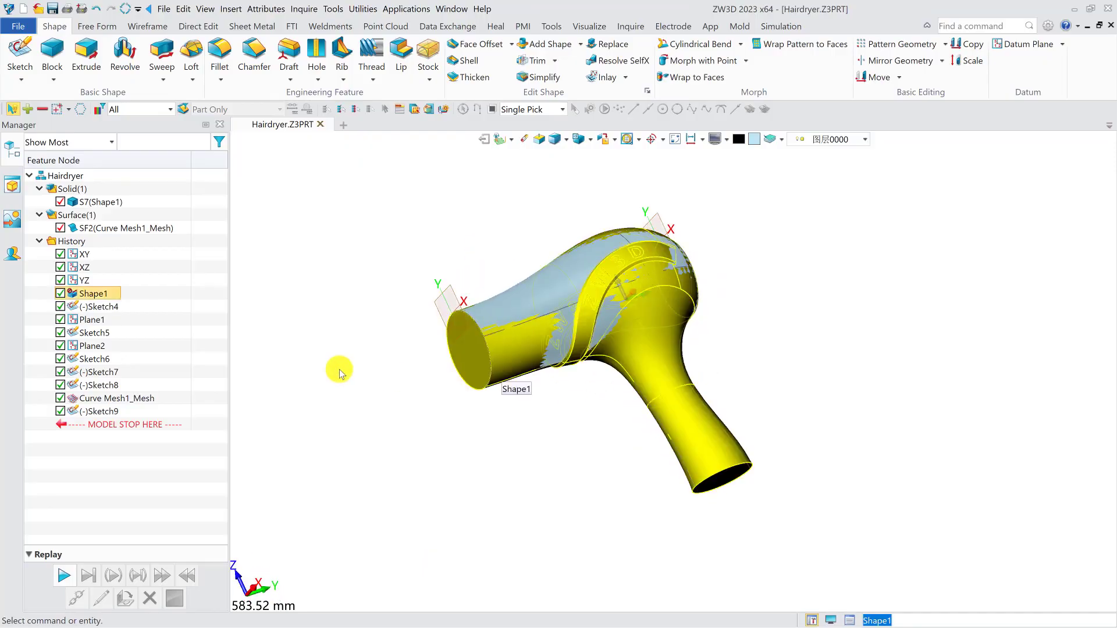
click(60, 202)
scroll(698, 429, up, 1)
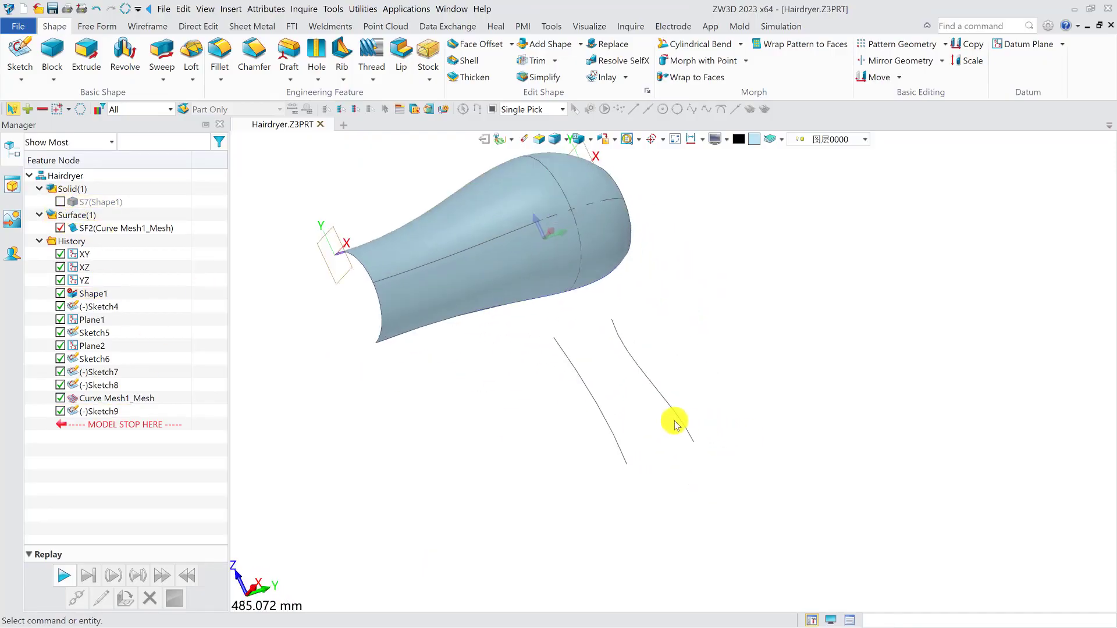
click(60, 228)
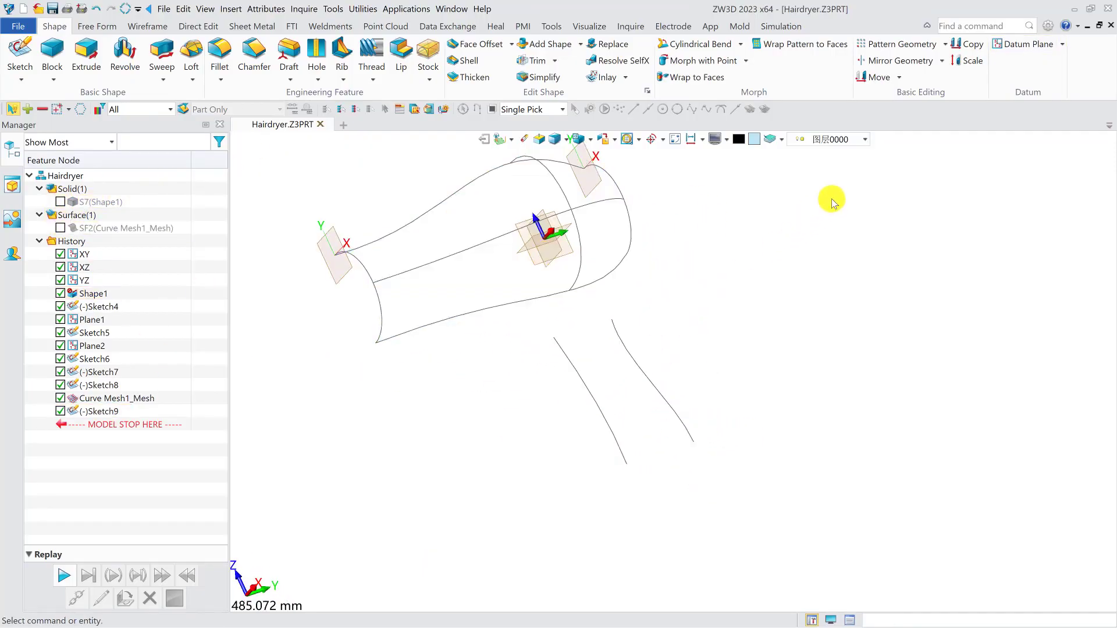
Step: Create a datum plane parallel to the XY plane through the lower end of the handle's front spline
click(1022, 44)
click(547, 235)
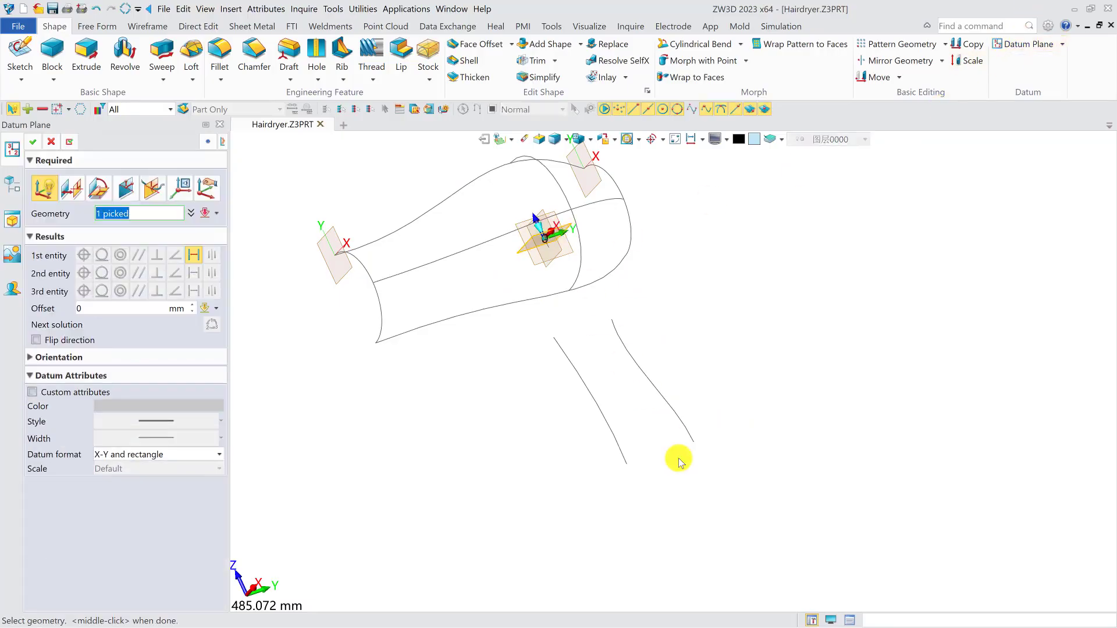
click(627, 464)
click(33, 141)
Step: Start a sketch on the datum plane at the handle's lower end and check its position against the hairdryer solid
right_drag(572, 295, 445, 282)
click(30, 52)
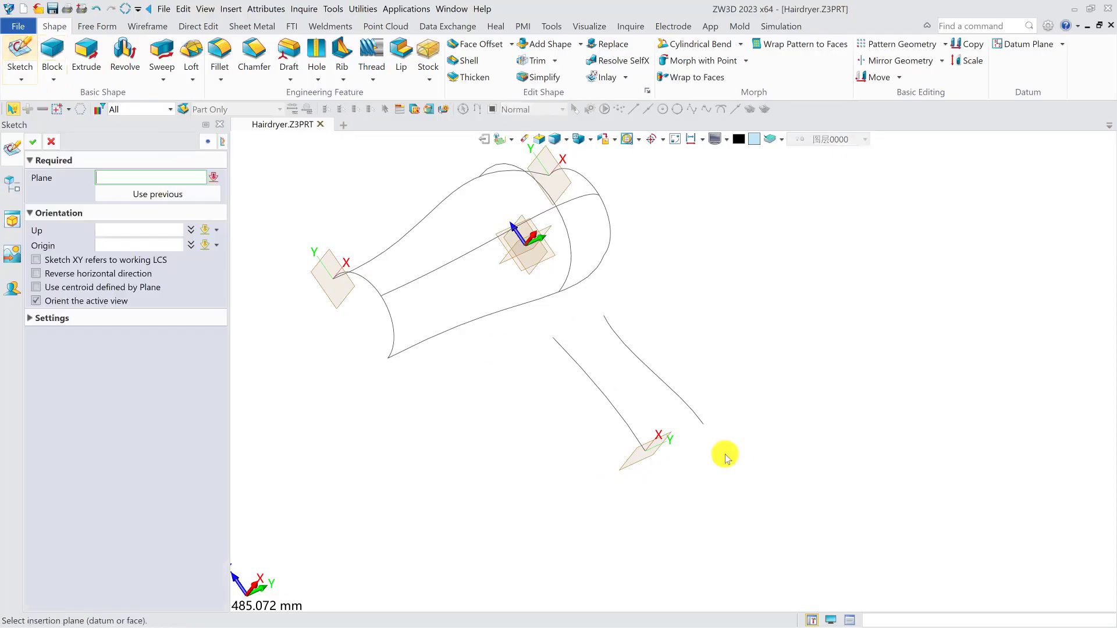
middle_click(662, 436)
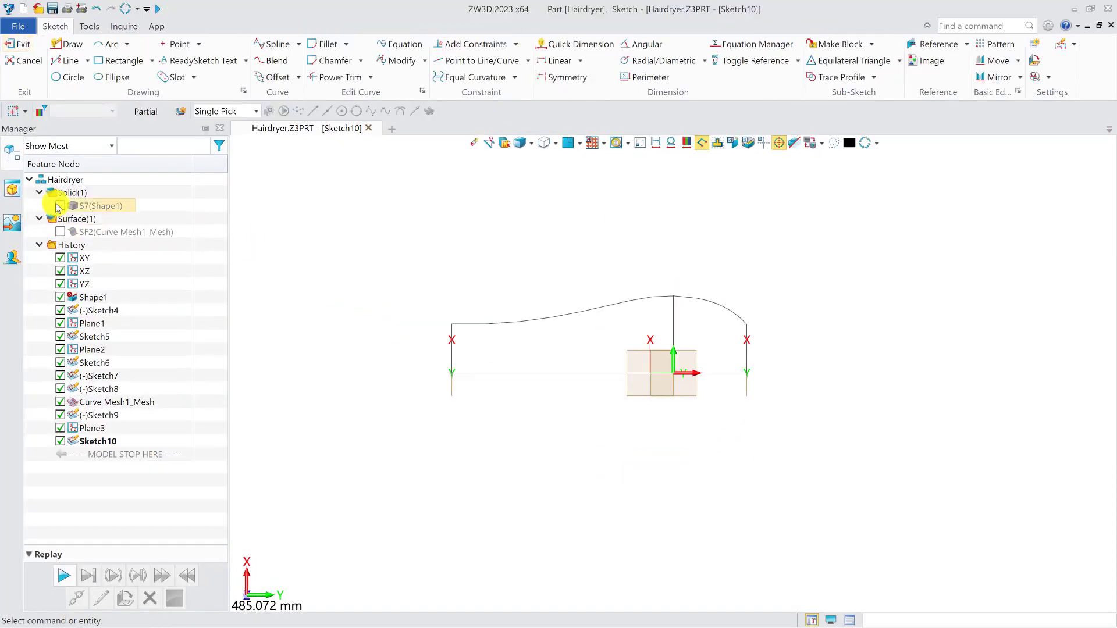
click(61, 206)
middle_drag(605, 361, 647, 394)
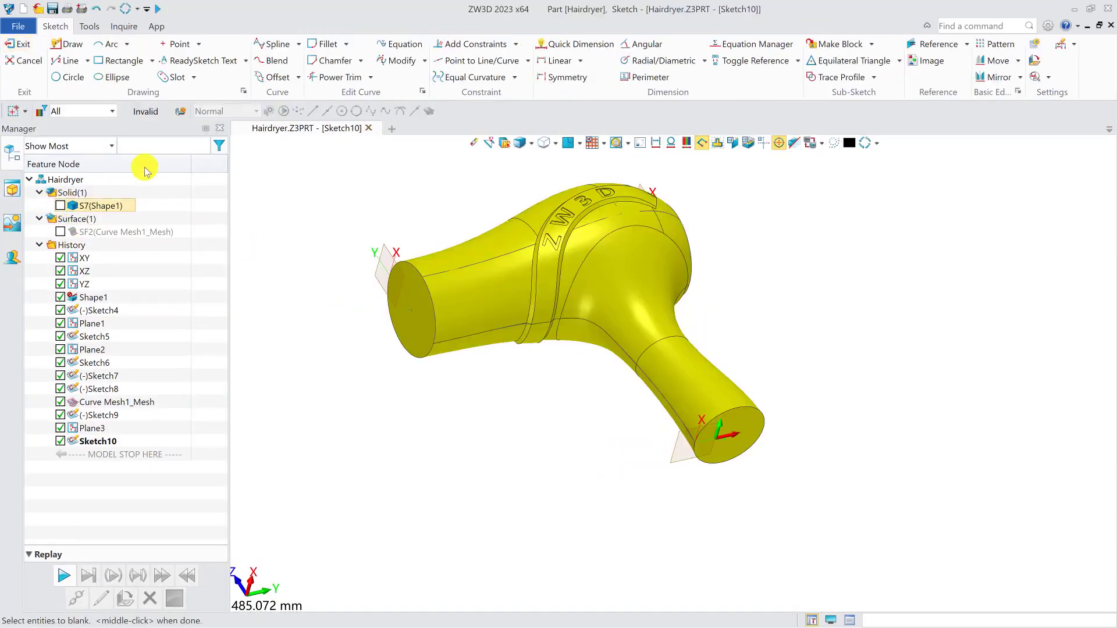
click(61, 206)
Step: Reference the points where the two handle splines meet the sketch plane
click(931, 44)
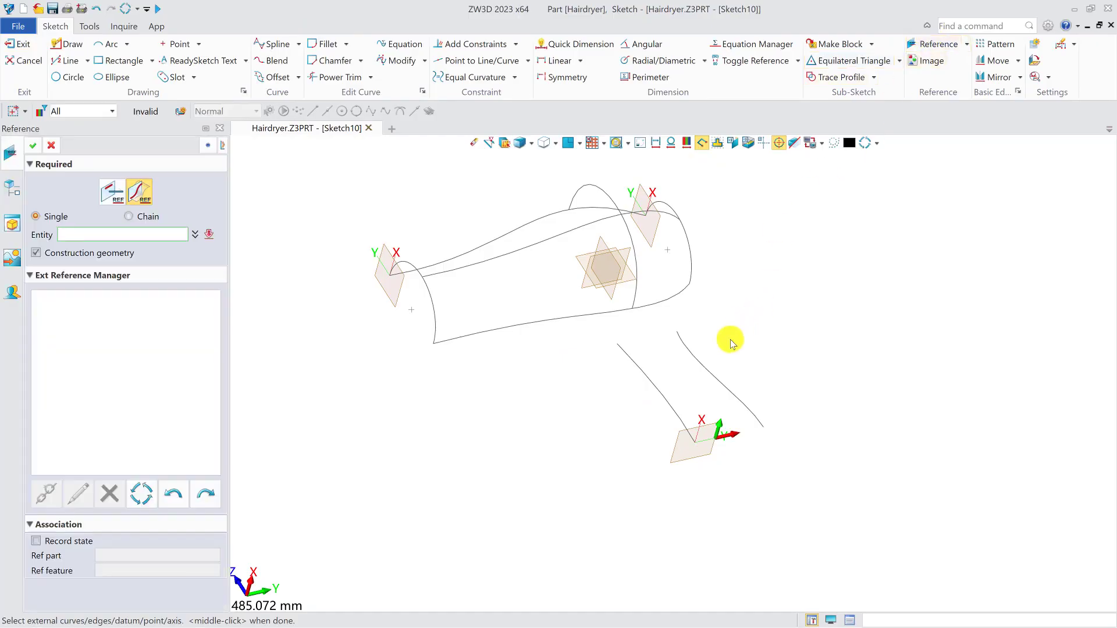
click(687, 419)
click(741, 400)
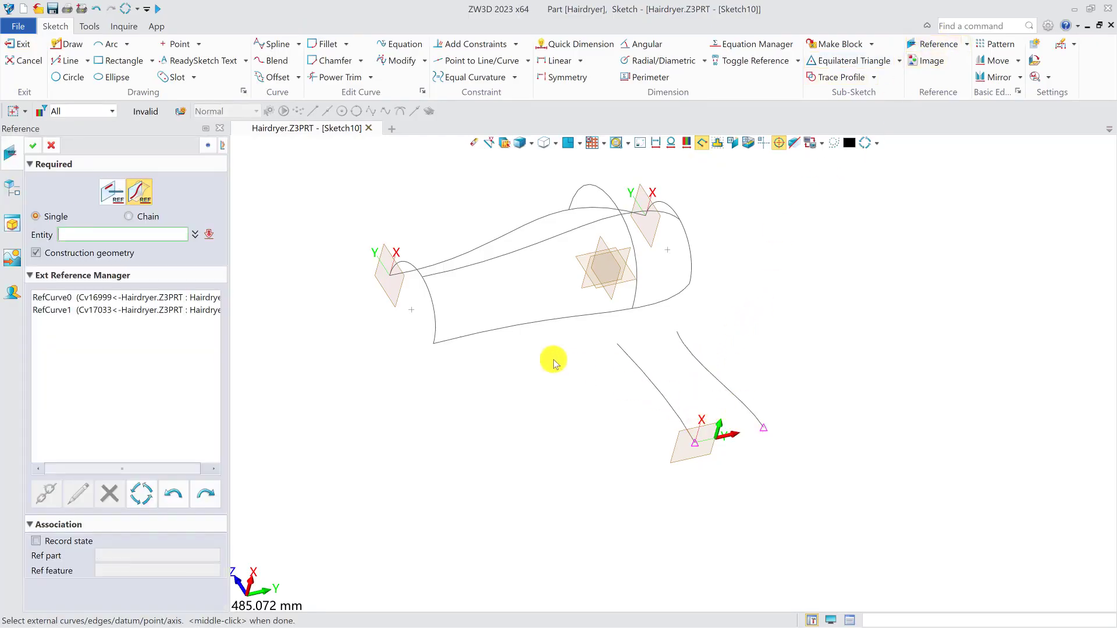
click(32, 145)
Step: Show the hairdryer solid and project the handle's end edge on the positive X side as a reference curve
click(60, 206)
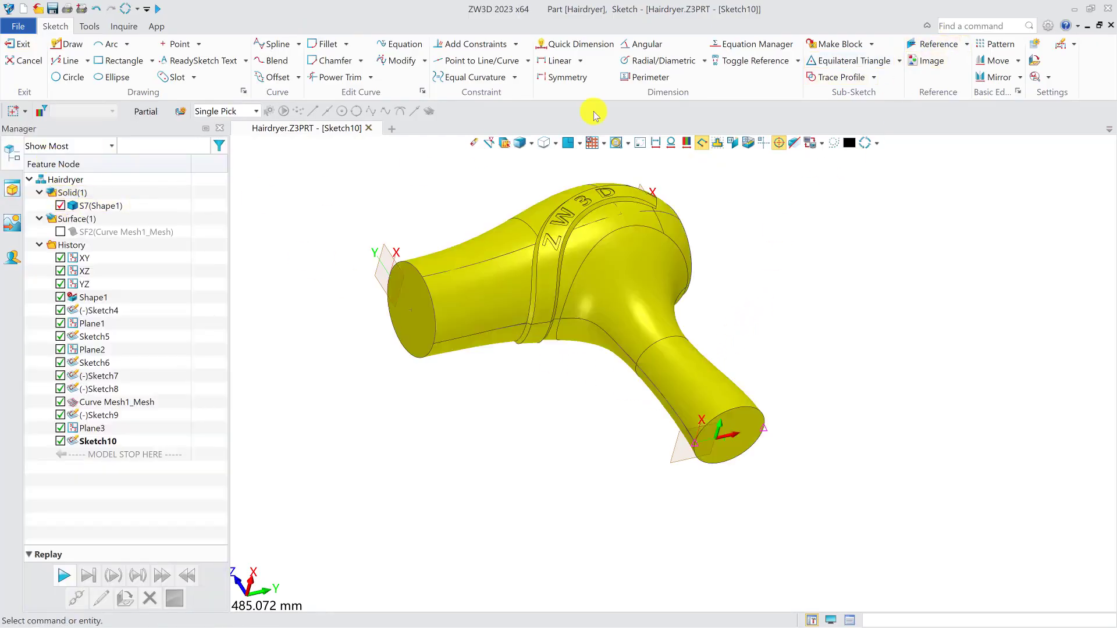
click(911, 44)
click(120, 194)
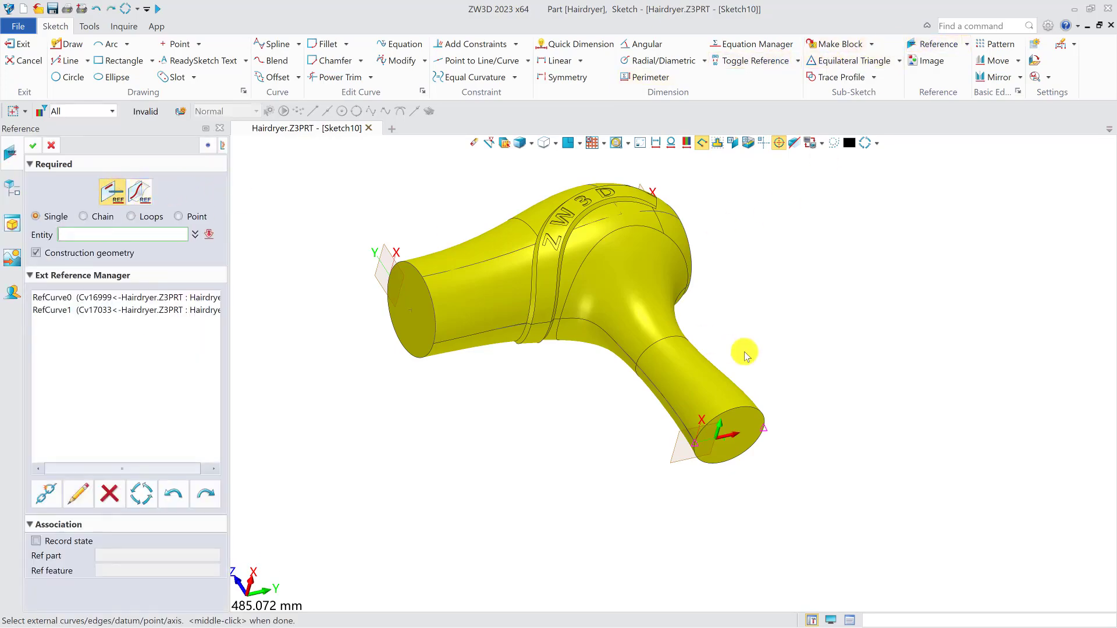
click(729, 413)
click(32, 145)
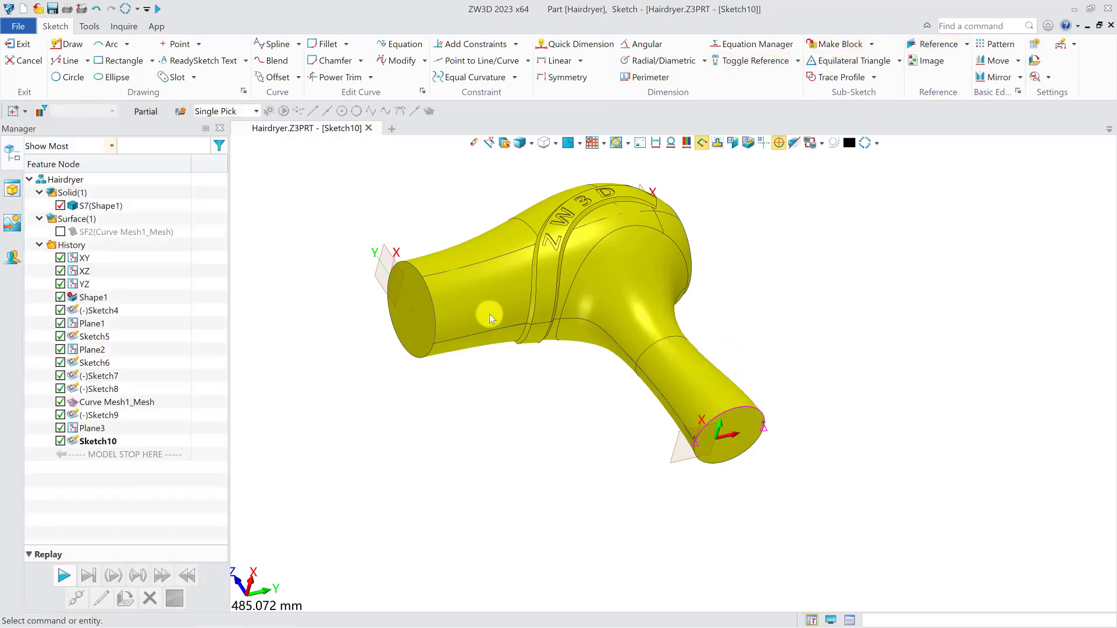
Step: Hide the hairdryer solid, draw a three-point arc along the projected end edge between the two reference points, and finish the sketch
click(60, 206)
click(565, 144)
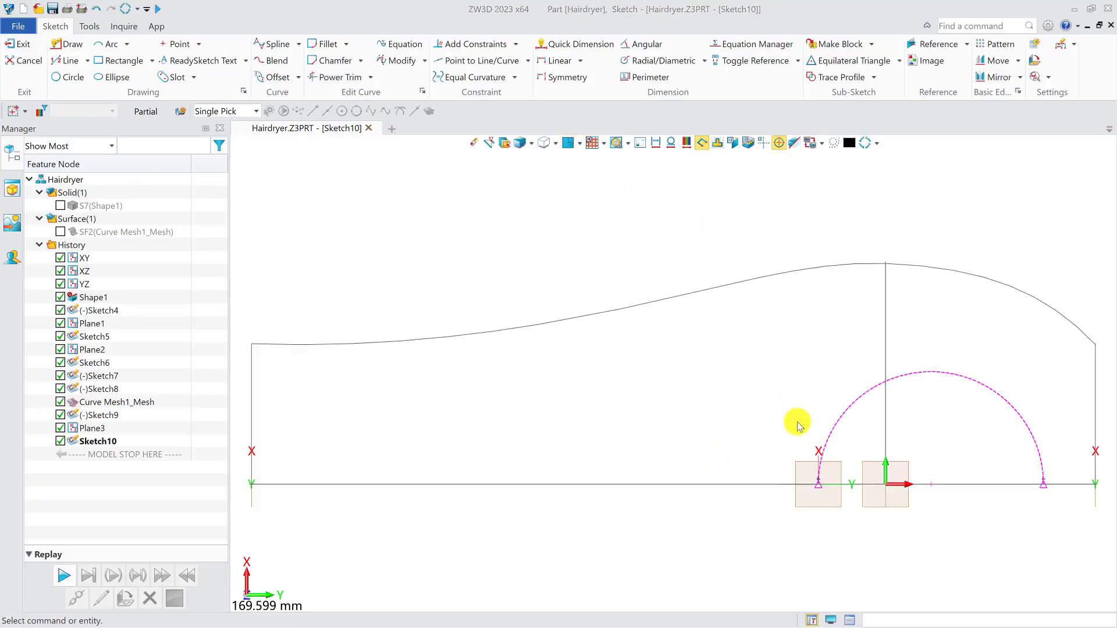
click(113, 46)
click(550, 406)
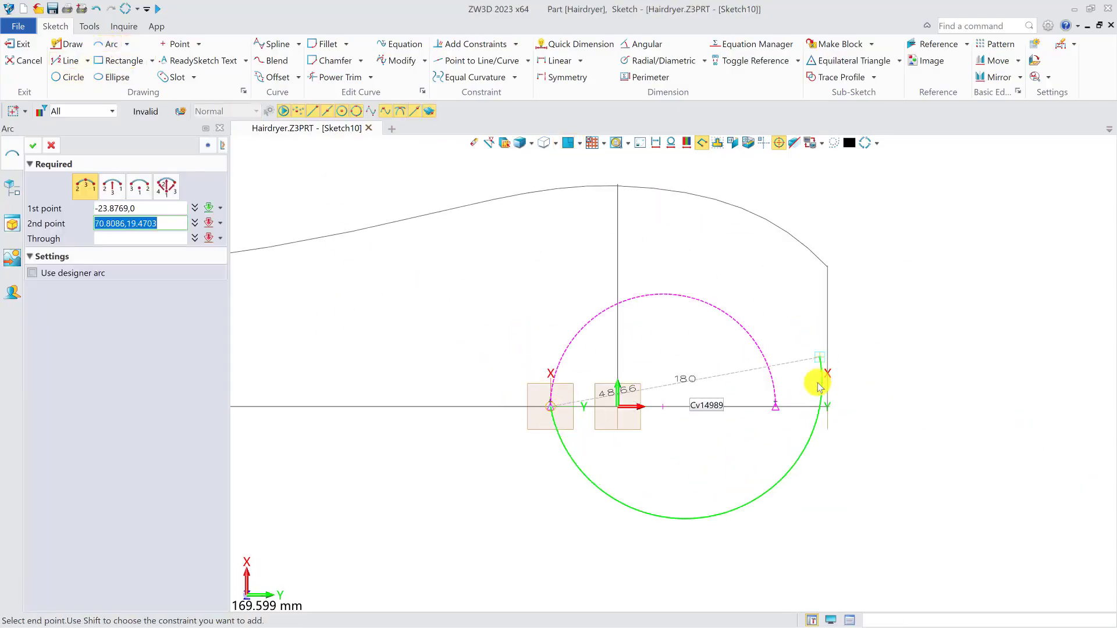
click(775, 409)
scroll(686, 319, up, 4)
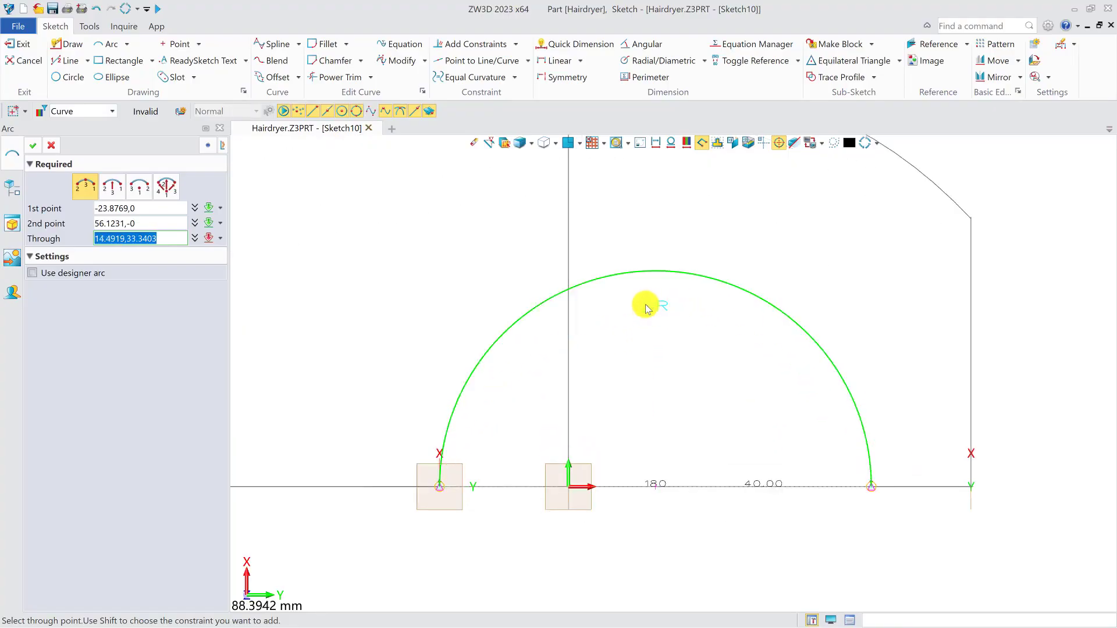
click(644, 298)
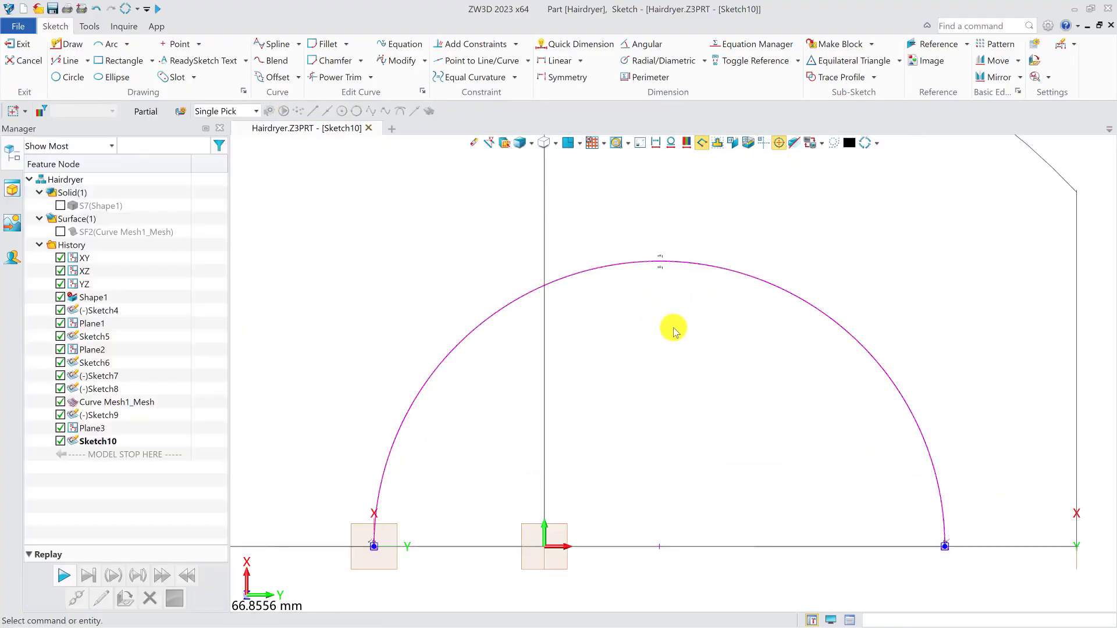
scroll(684, 343, down, 5)
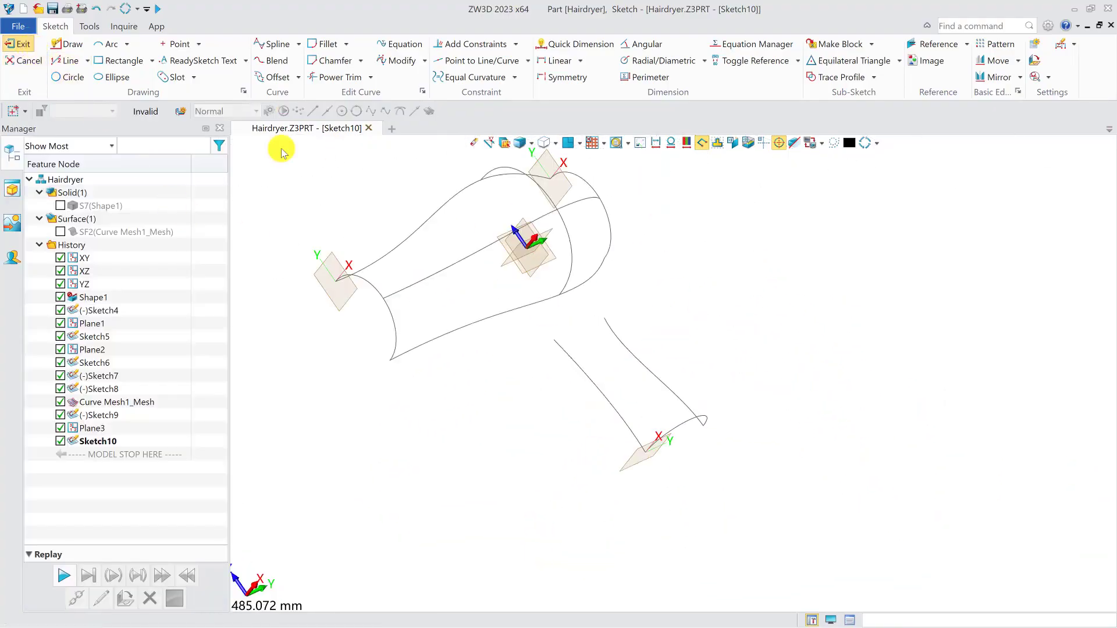
click(24, 44)
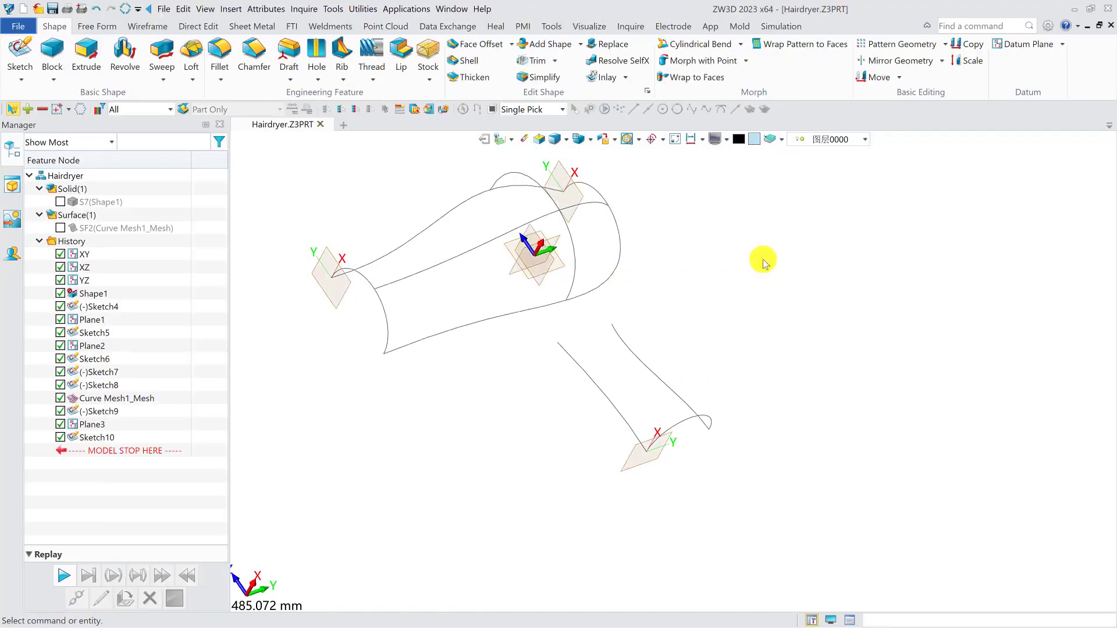
Step: Create a datum plane parallel to the XY plane through the upper end of the handle's front spline
click(1028, 51)
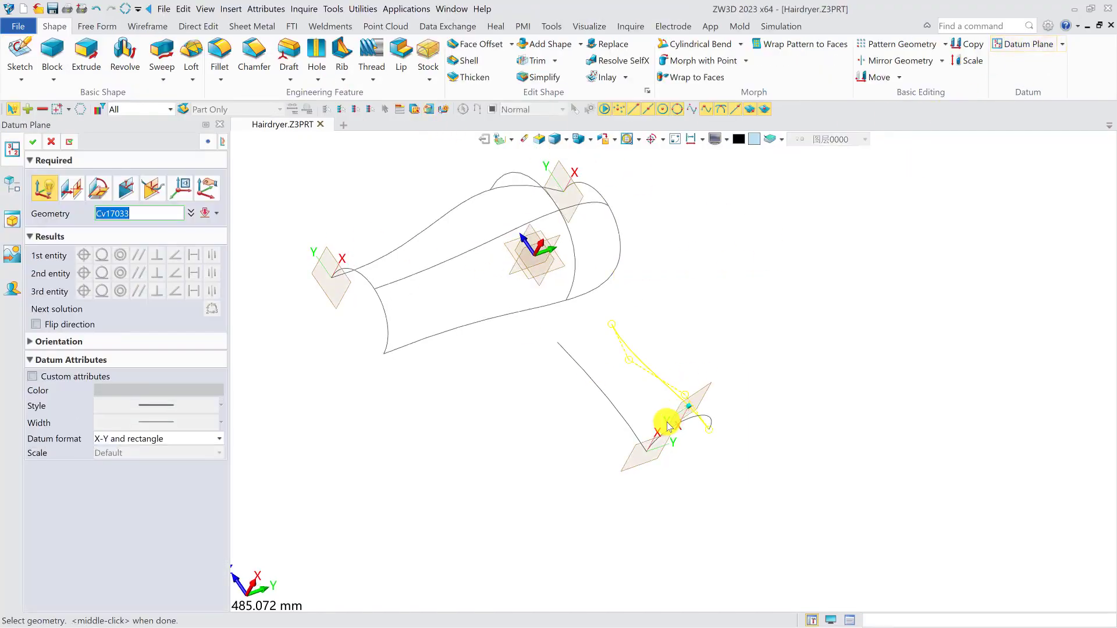
click(544, 245)
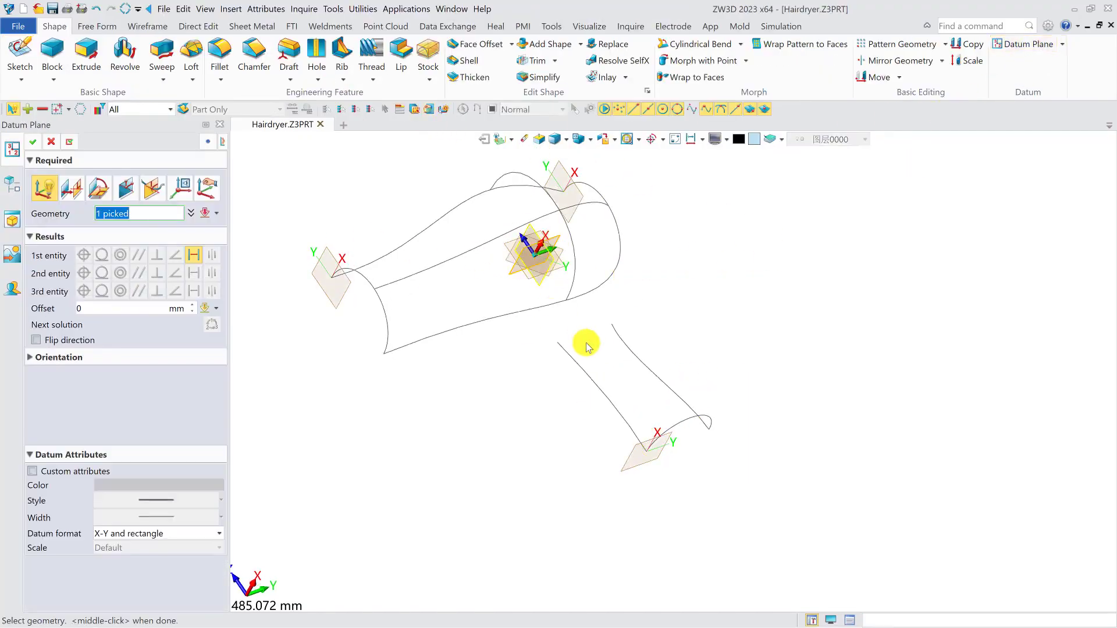
click(557, 344)
middle_click(289, 295)
Step: Show the hairdryer solid and offset the new datum plane about 31 mm toward the handle's end, onto the solid's cross edge
click(60, 202)
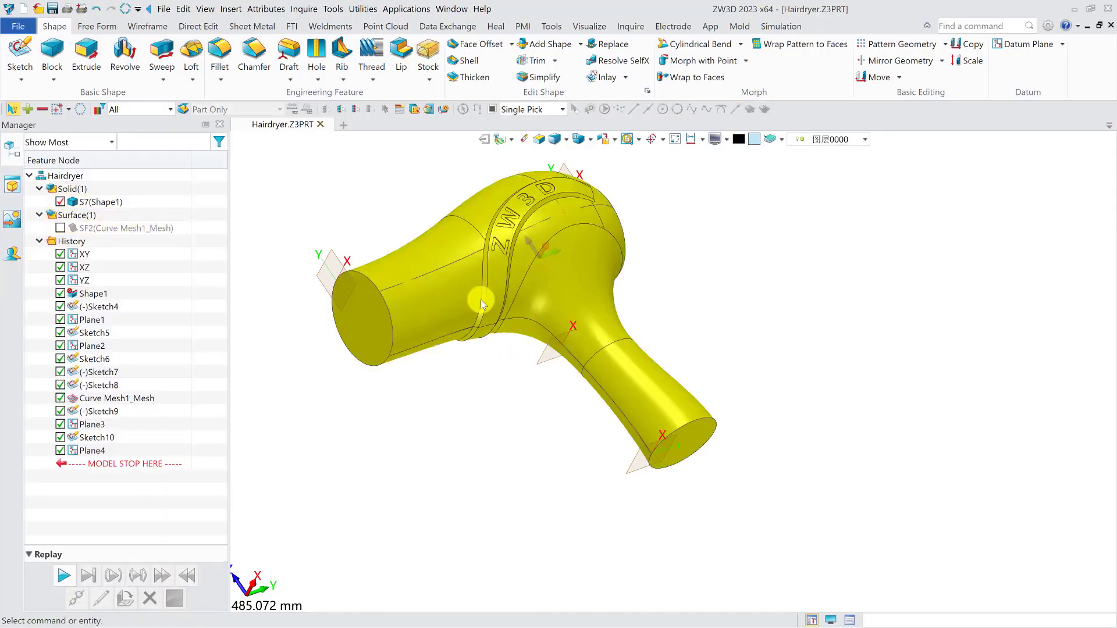
mouse_move(543, 362)
right_down()
mouse_move(511, 368)
mouse_move(584, 320)
mouse_move(592, 327)
mouse_move(564, 364)
right_up()
click(603, 139)
scroll(621, 380, up, 8)
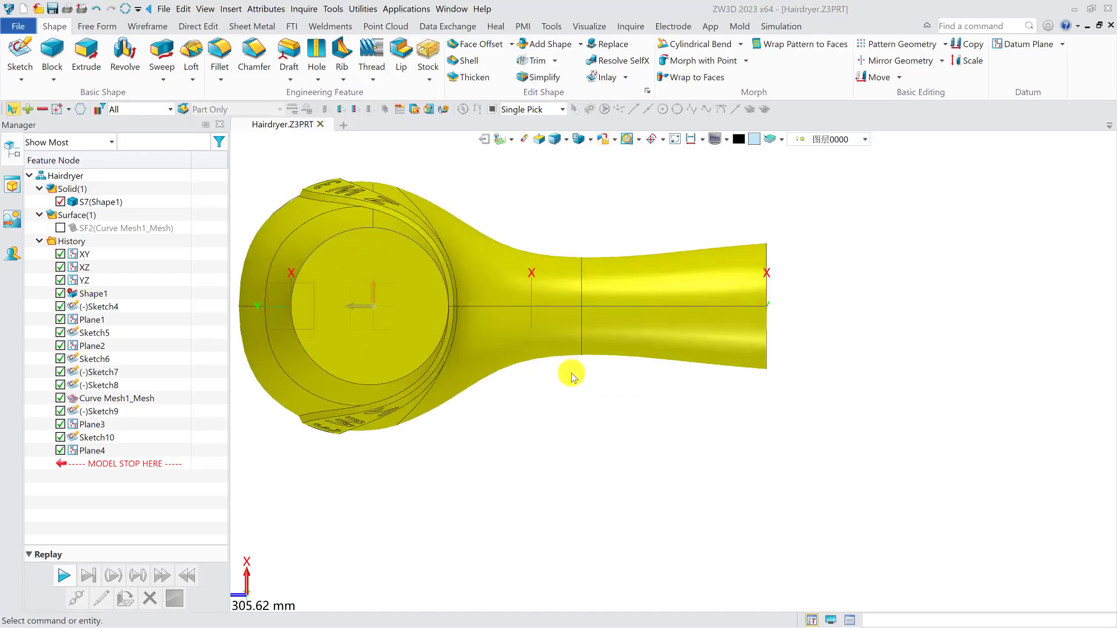
double_click(92, 451)
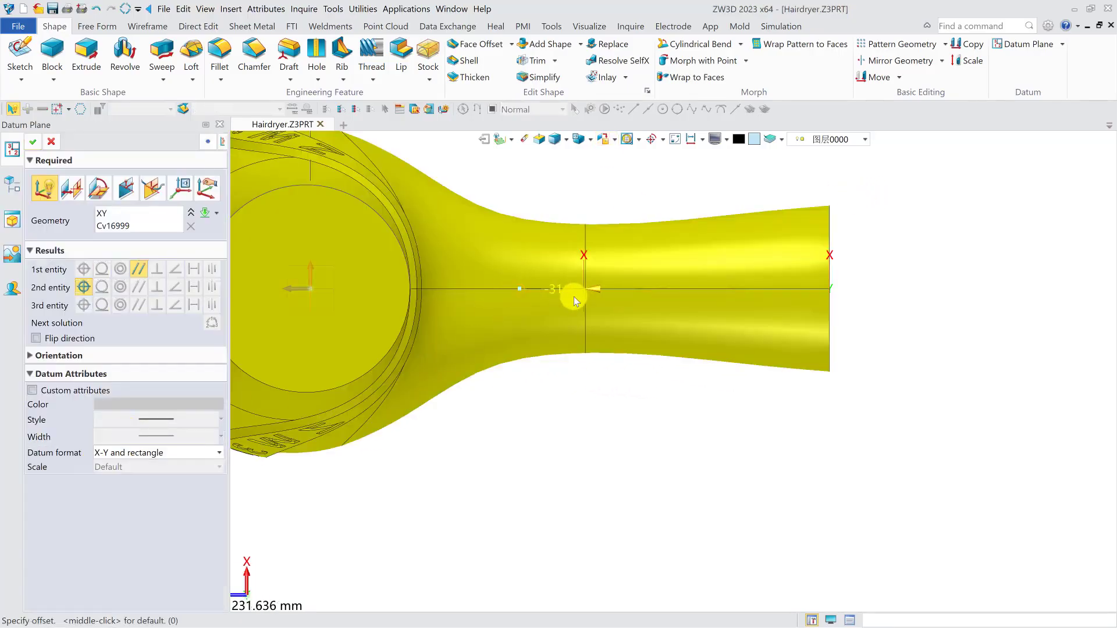
click(34, 143)
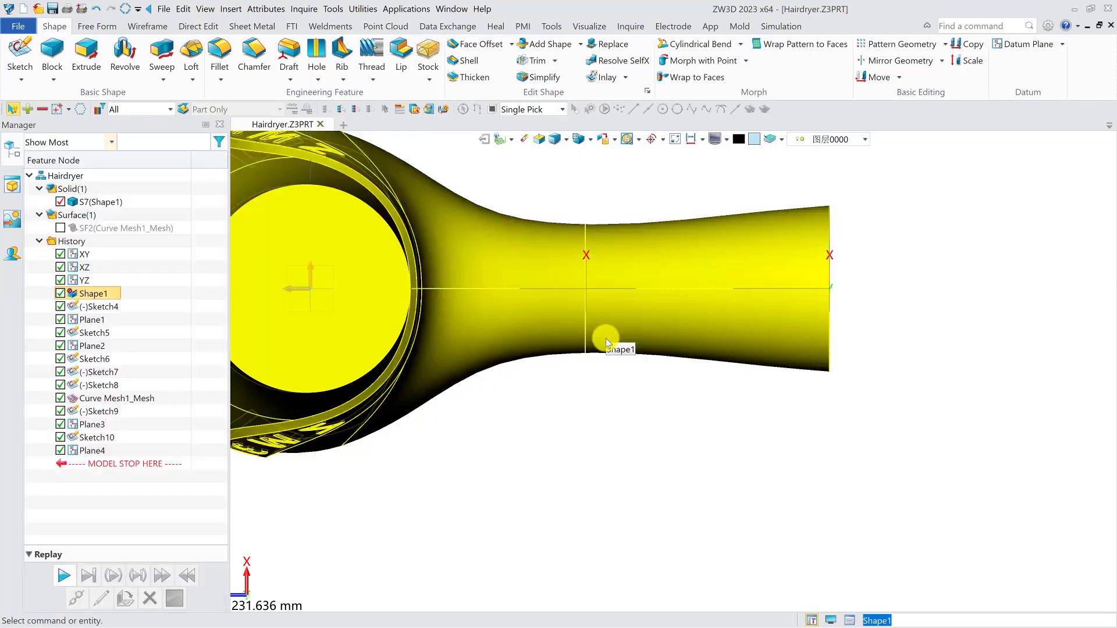
Step: Hide the hairdryer solid and start a sketch on the offset datum plane across the handle's upper part
click(60, 202)
click(20, 54)
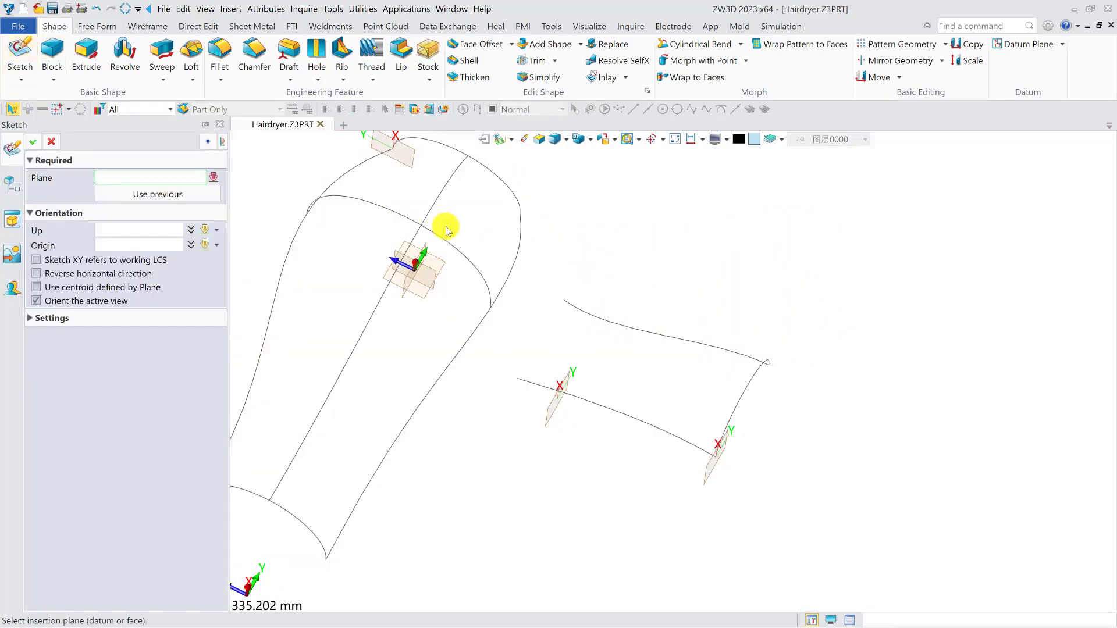
click(571, 381)
middle_click(570, 372)
Step: Reference the points where the two handle splines intersect the sketch plane
right_drag(640, 285, 725, 346)
click(938, 45)
scroll(812, 178, down, 1)
middle_drag(824, 373, 734, 327)
right_drag(733, 327, 734, 342)
click(650, 425)
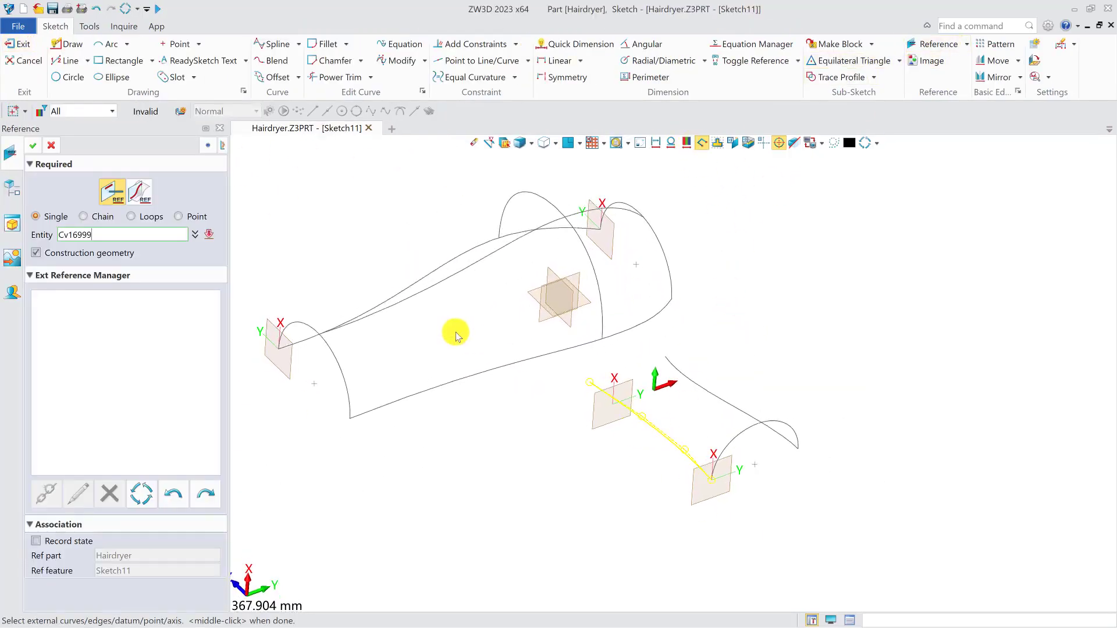
click(128, 197)
click(678, 439)
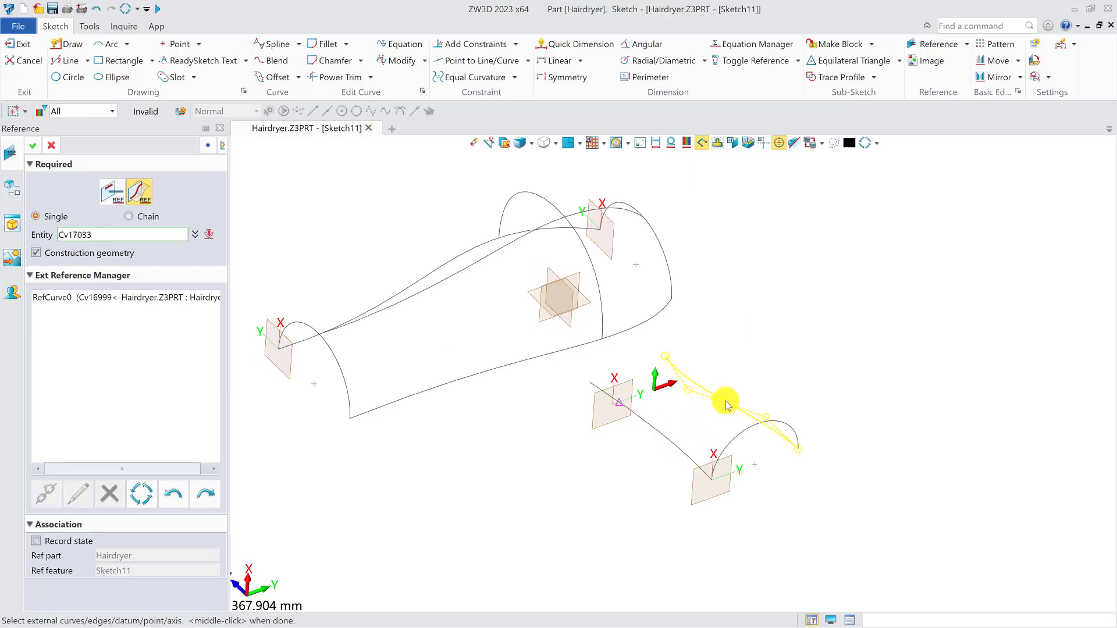
click(723, 399)
click(33, 146)
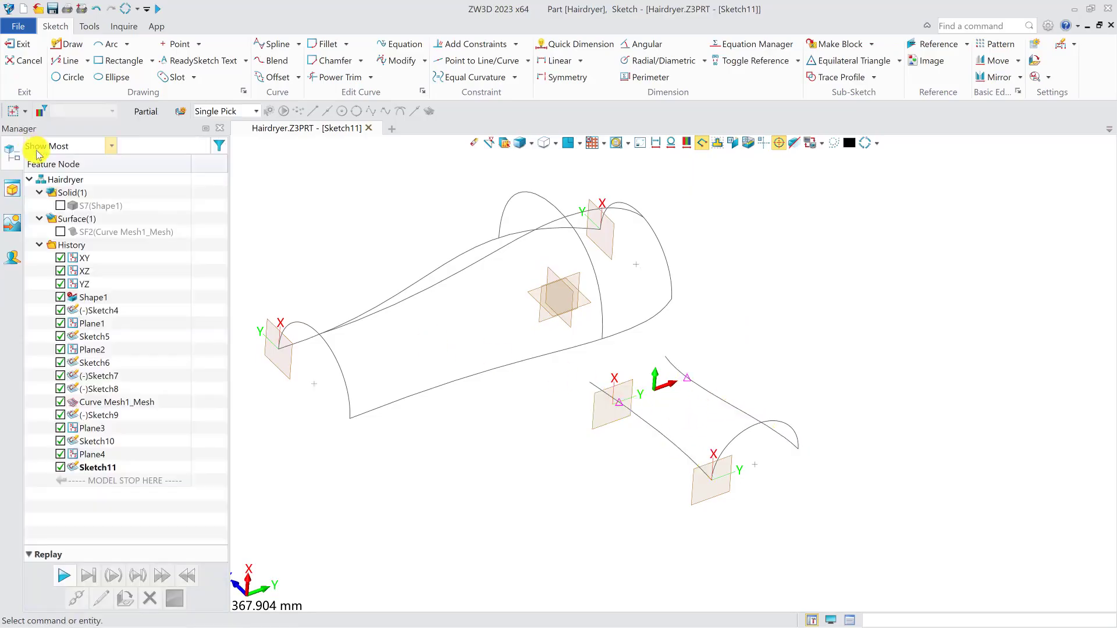
Step: Show the solid to reference the handle's upper cross edge on the positive X side, and hide the solid again
click(60, 206)
click(924, 47)
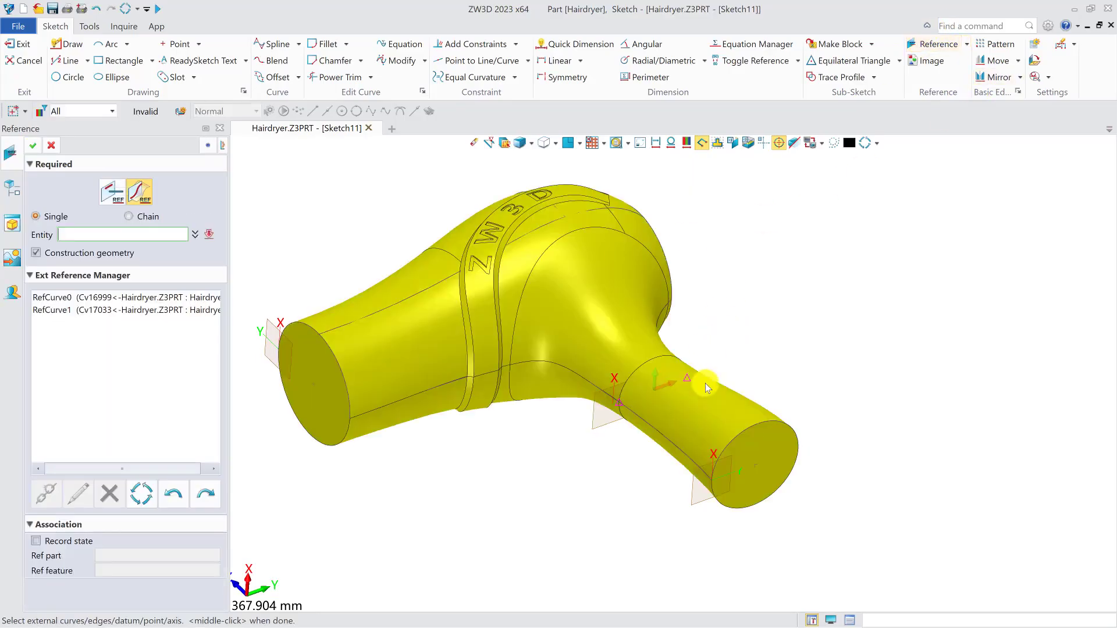
click(32, 146)
click(61, 206)
middle_drag(674, 411, 660, 461)
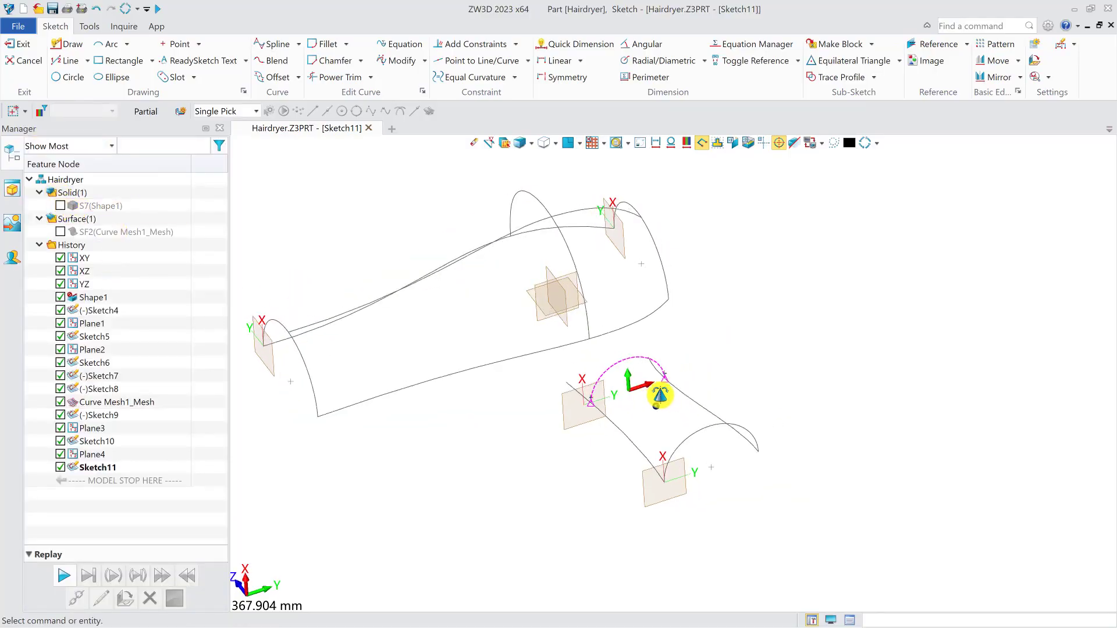
Step: Draw a three-point arc along the referenced upper cross edge between the two reference points and finish the sketch
click(649, 144)
click(642, 144)
middle_drag(879, 430, 724, 334)
scroll(723, 335, up, 2)
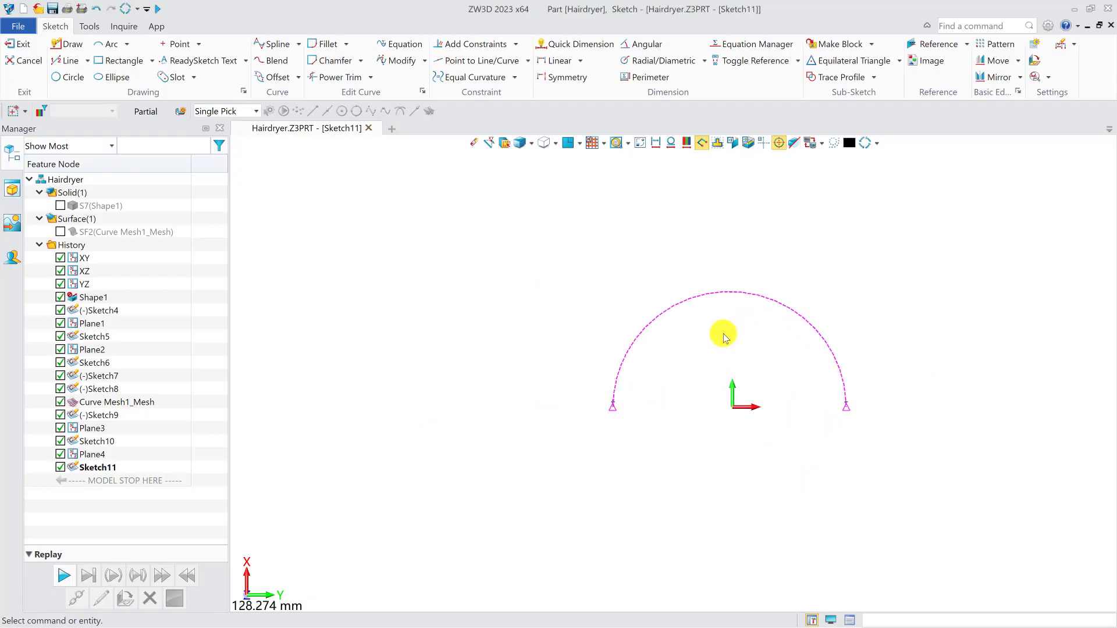
click(111, 45)
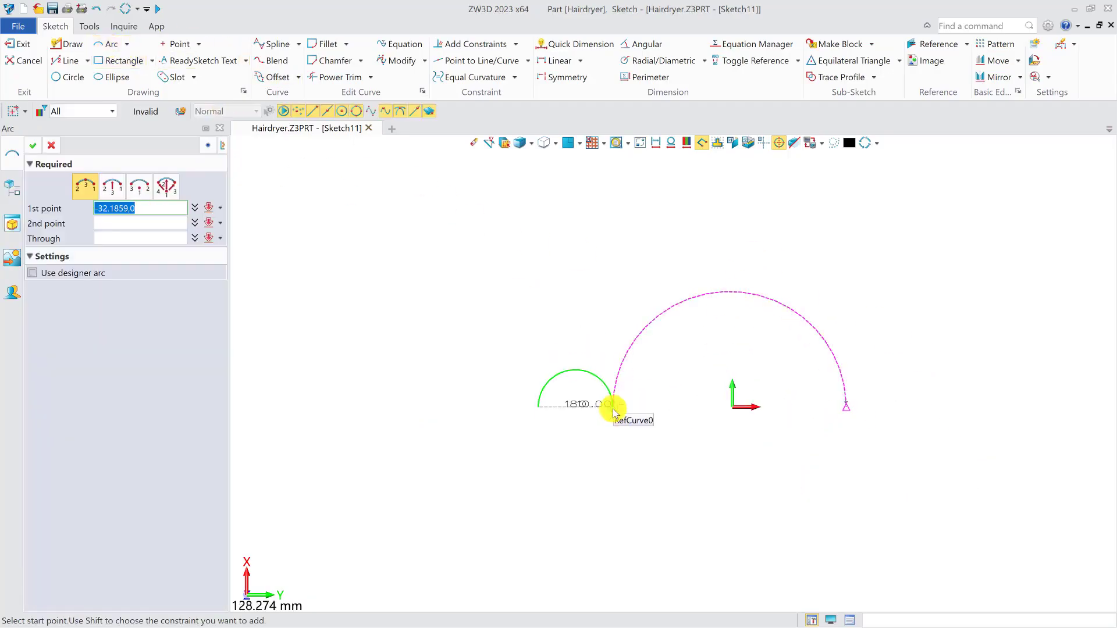
click(612, 407)
click(846, 407)
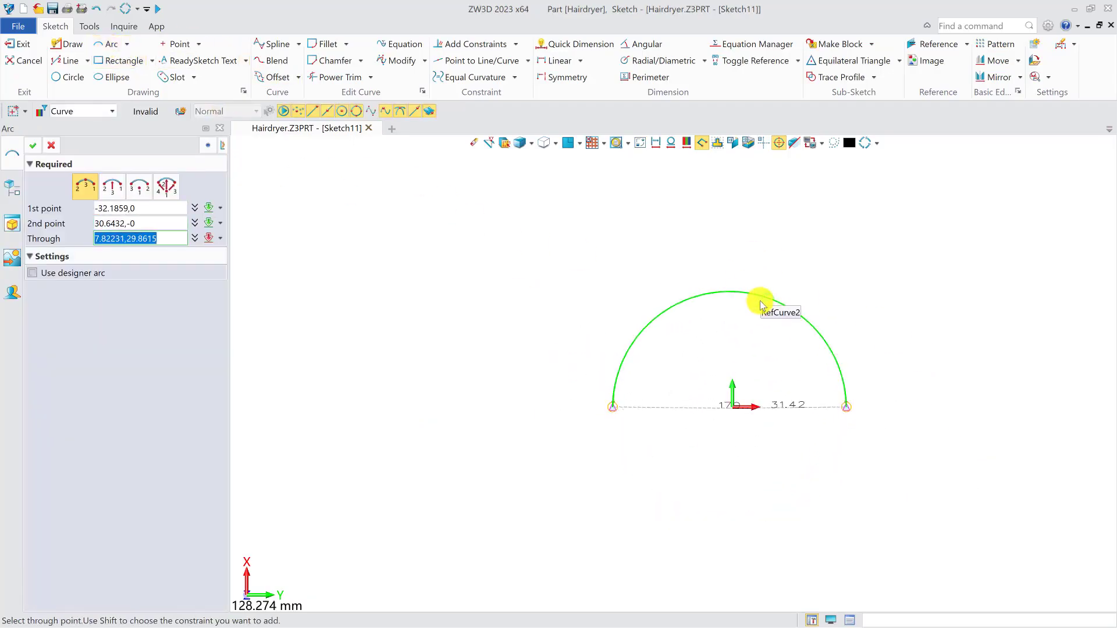
click(759, 302)
key(Escape)
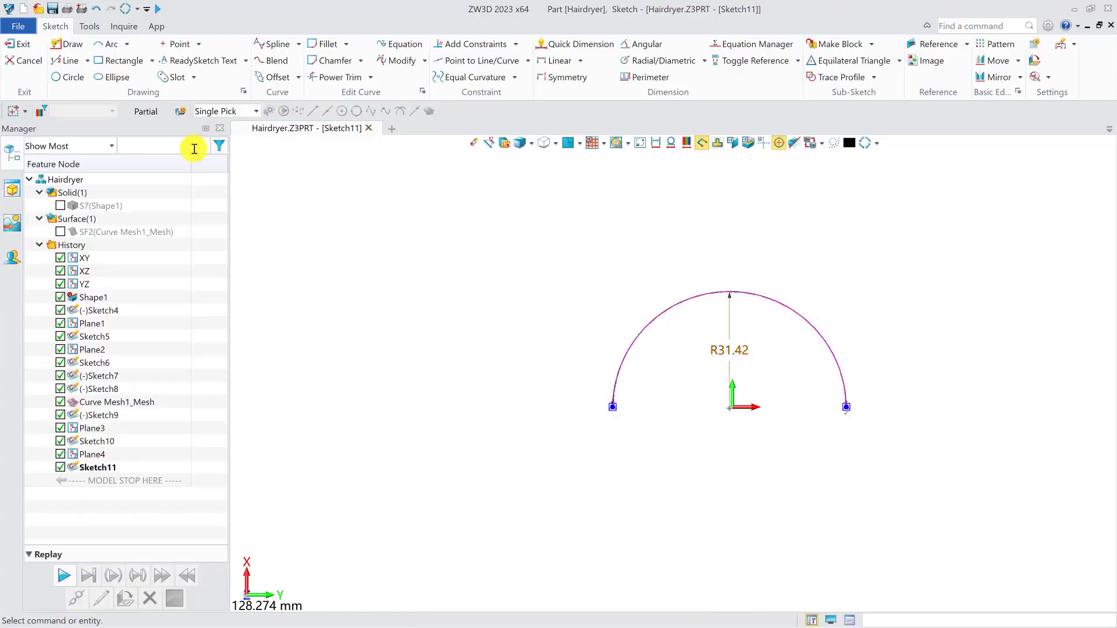
click(26, 46)
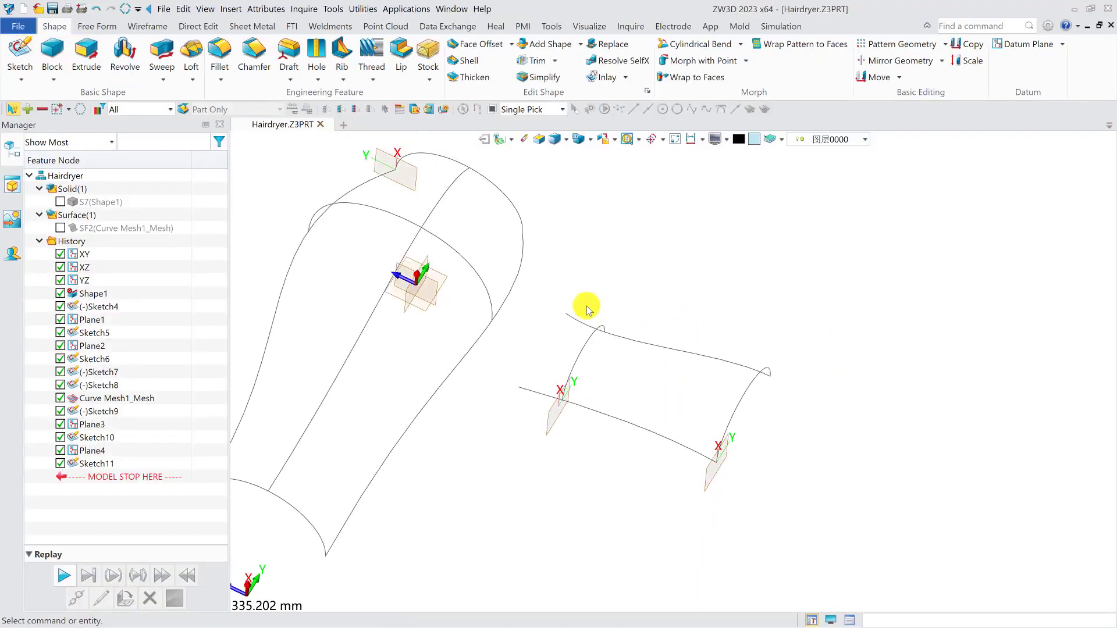
Step: Set up a curve mesh for the handle with the two side splines as U curves and the two section arcs as V curves
click(97, 27)
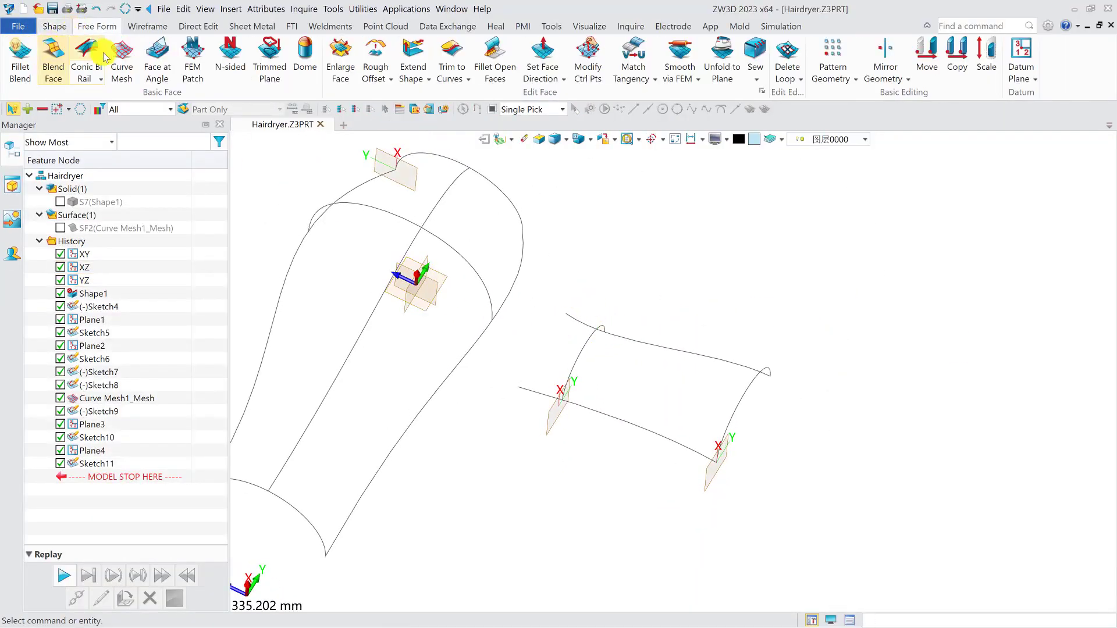
click(122, 58)
click(666, 345)
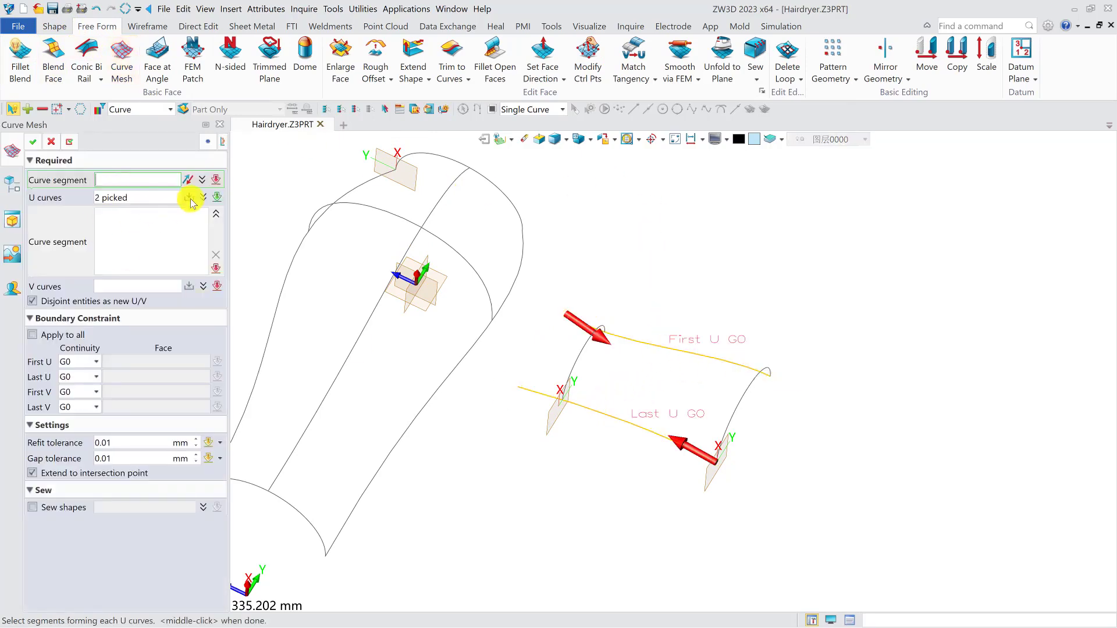
click(149, 235)
click(742, 406)
click(594, 347)
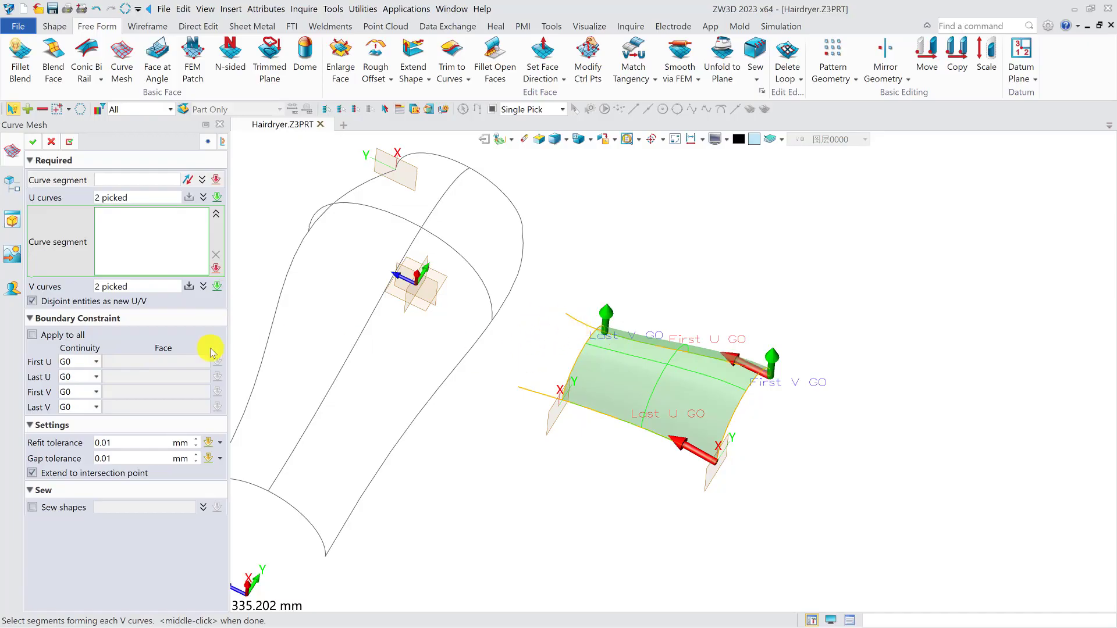
Step: Set the first and last U boundaries to Normal continuity using the origin datum planes and create the handle surface
click(74, 401)
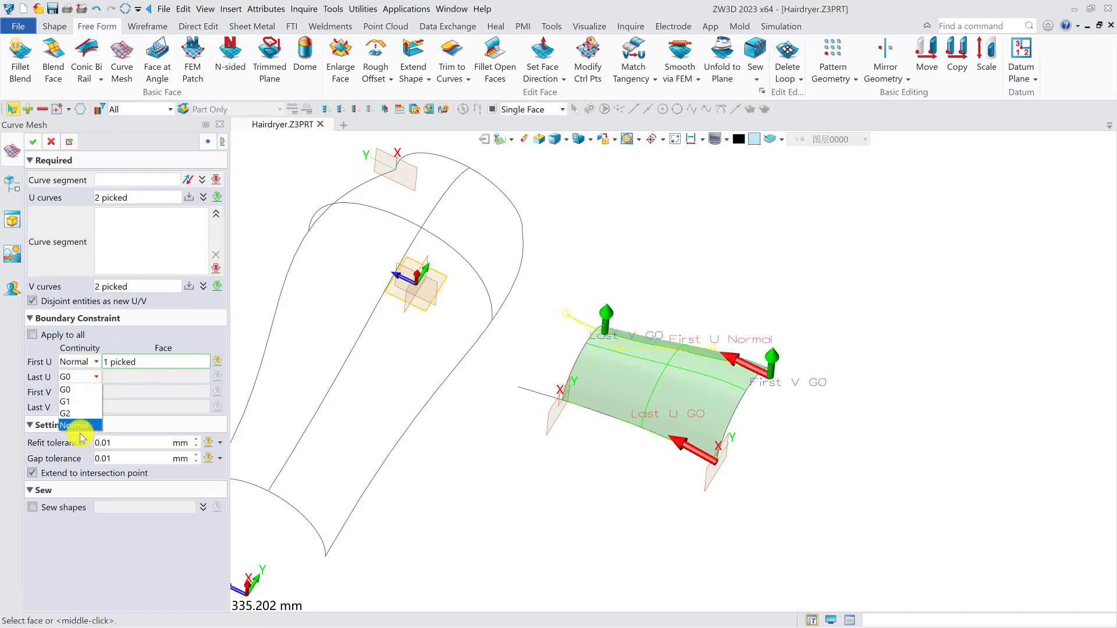
click(80, 425)
click(412, 307)
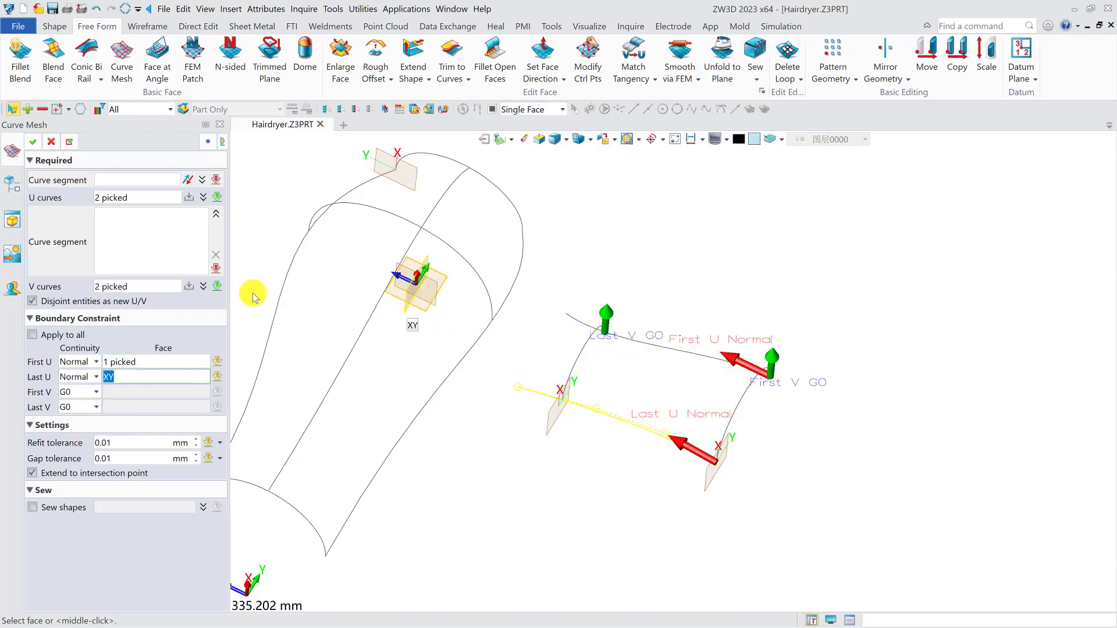
click(35, 142)
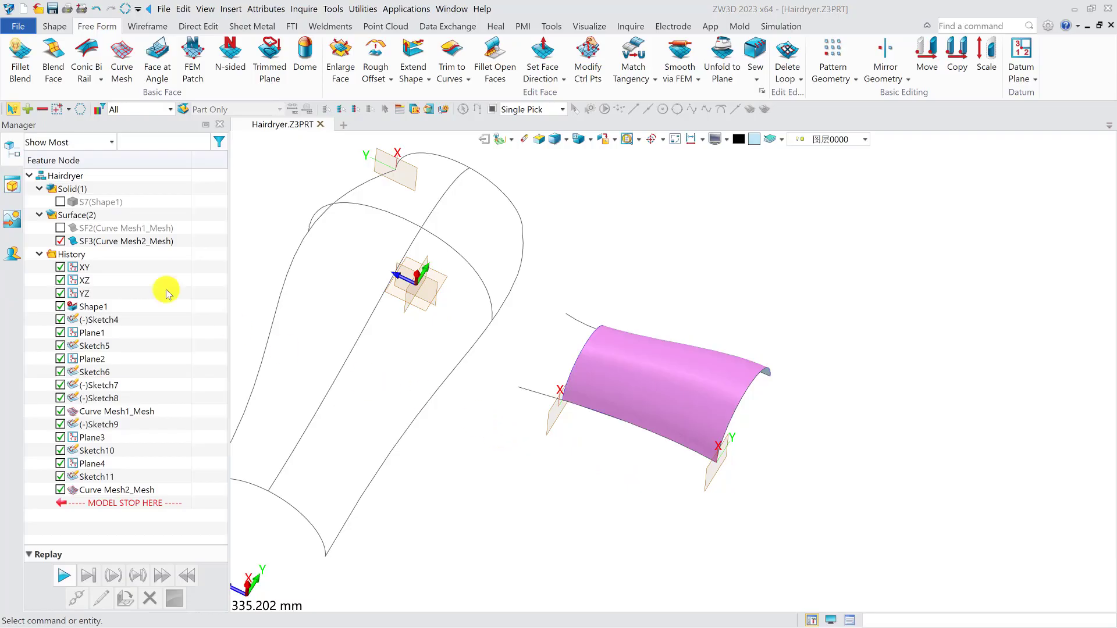
Step: Show the body's mesh surface and reverse the handle surface's direction so both outer sides match
click(60, 228)
mouse_move(474, 357)
right_down()
mouse_move(499, 373)
mouse_move(479, 361)
right_up()
middle_drag(516, 362, 520, 375)
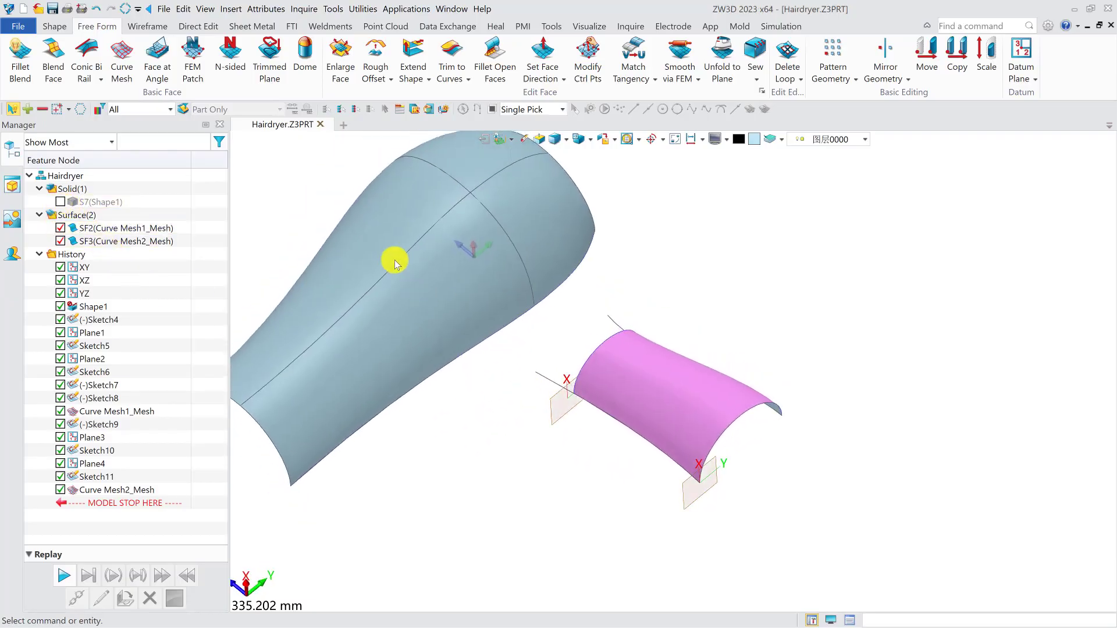
click(565, 81)
click(630, 400)
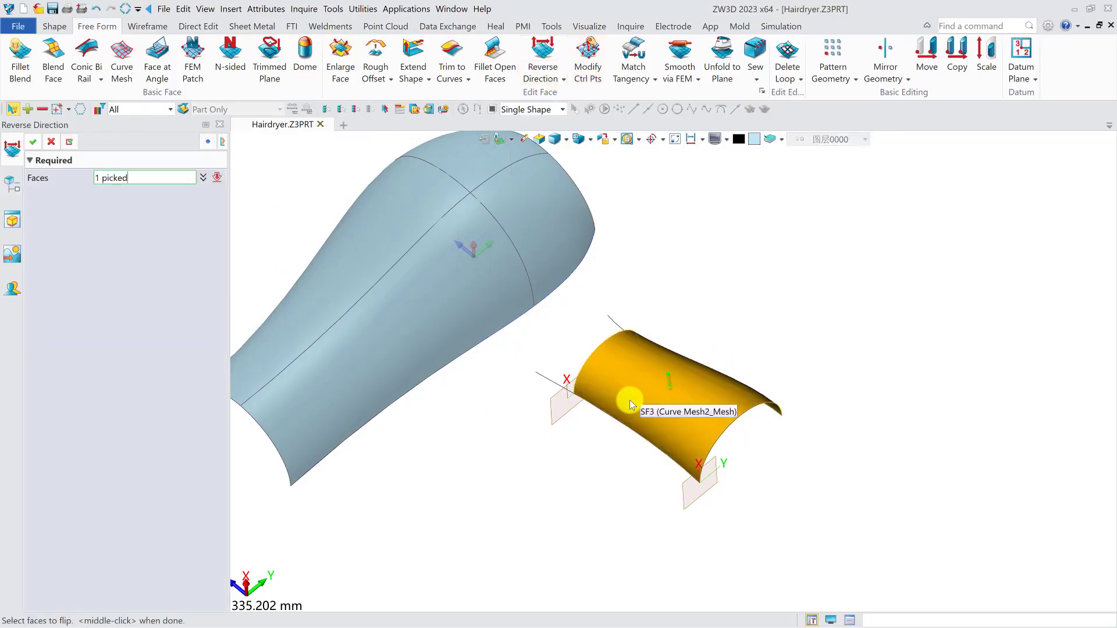
click(32, 141)
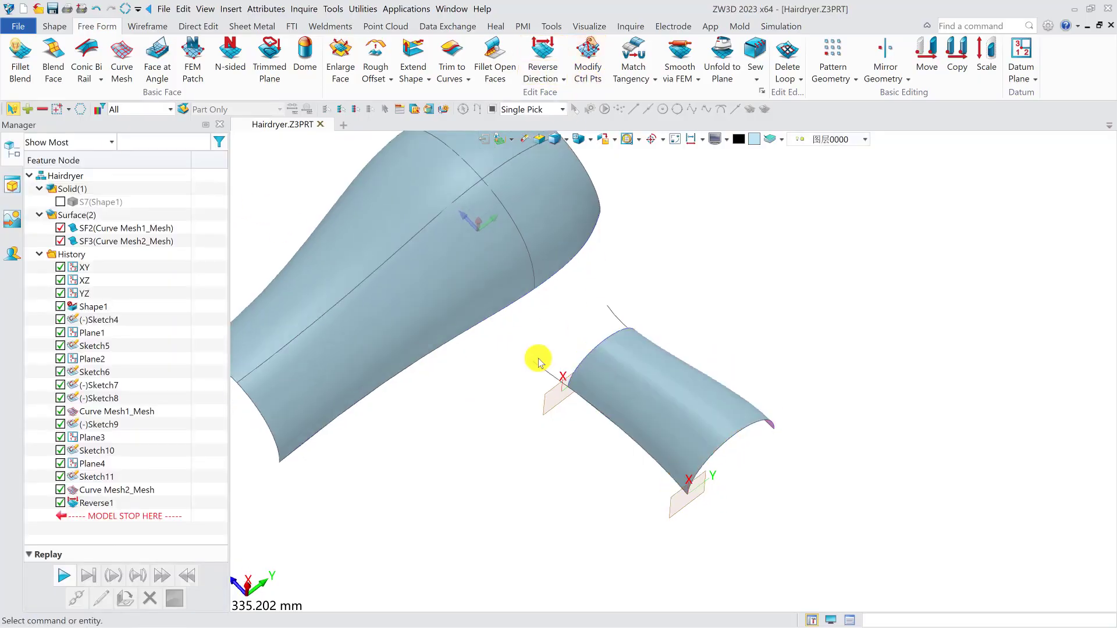
Step: Hide the handle's side-spline sketch and, in wireframe display, start a sketch on the YZ plane
right_click(534, 369)
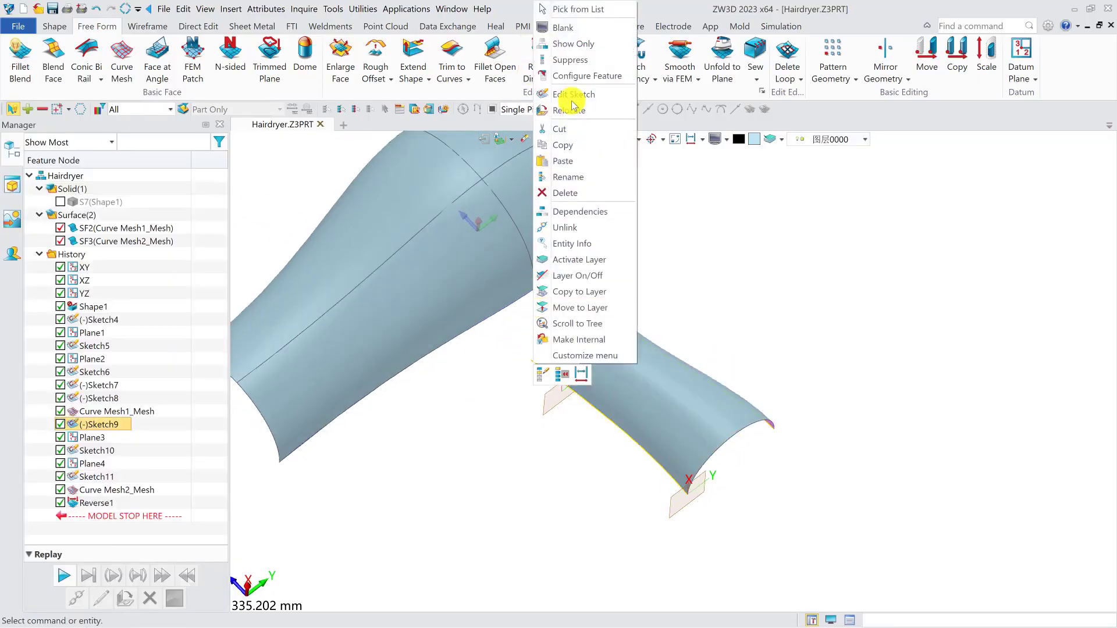
click(562, 26)
click(65, 29)
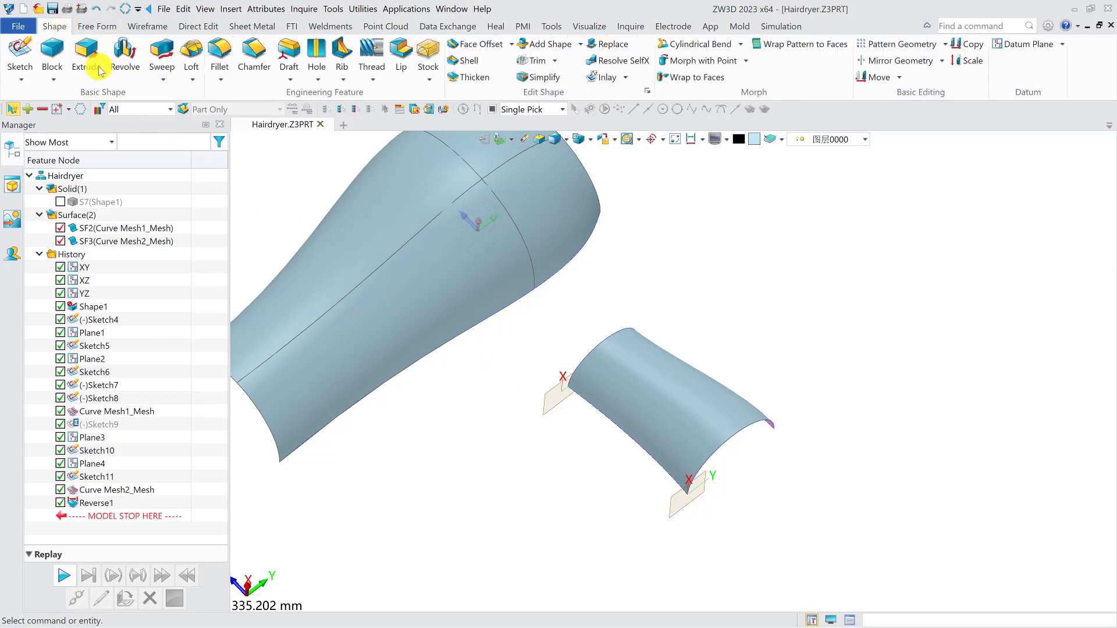
middle_drag(526, 300, 593, 339)
key(ctrl+f)
key(s)
click(589, 313)
middle_click(590, 314)
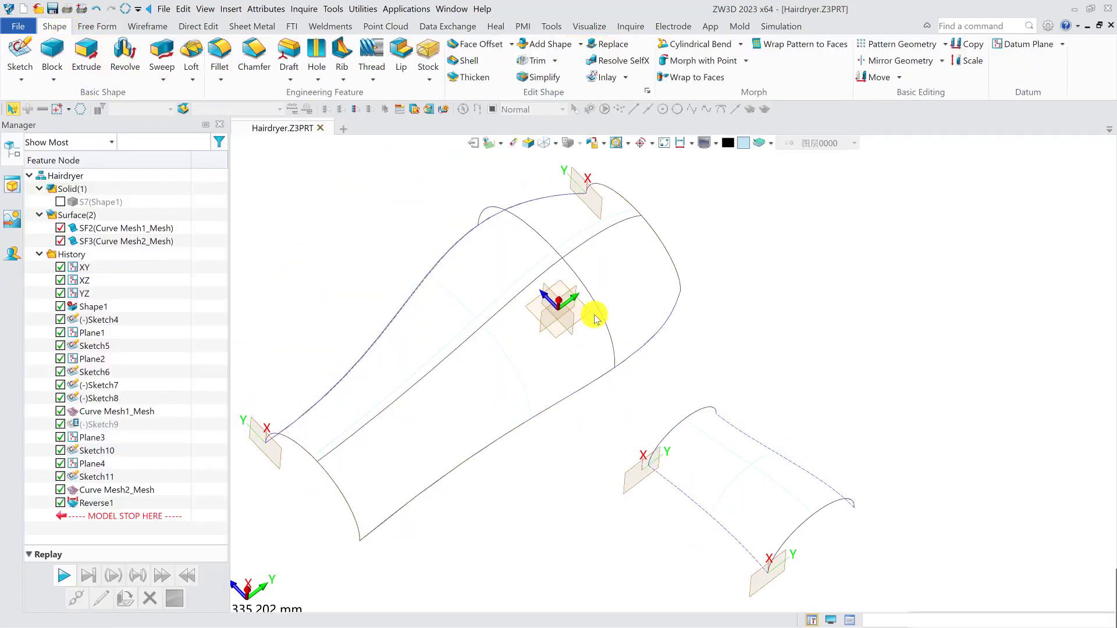
Step: In shaded display, sketch an arched open spline across the body's lower edge above the handle, with both ends outside the body
key(ctrl+f)
scroll(668, 307, down, 2)
middle_drag(678, 416, 652, 333)
scroll(653, 333, up, 1)
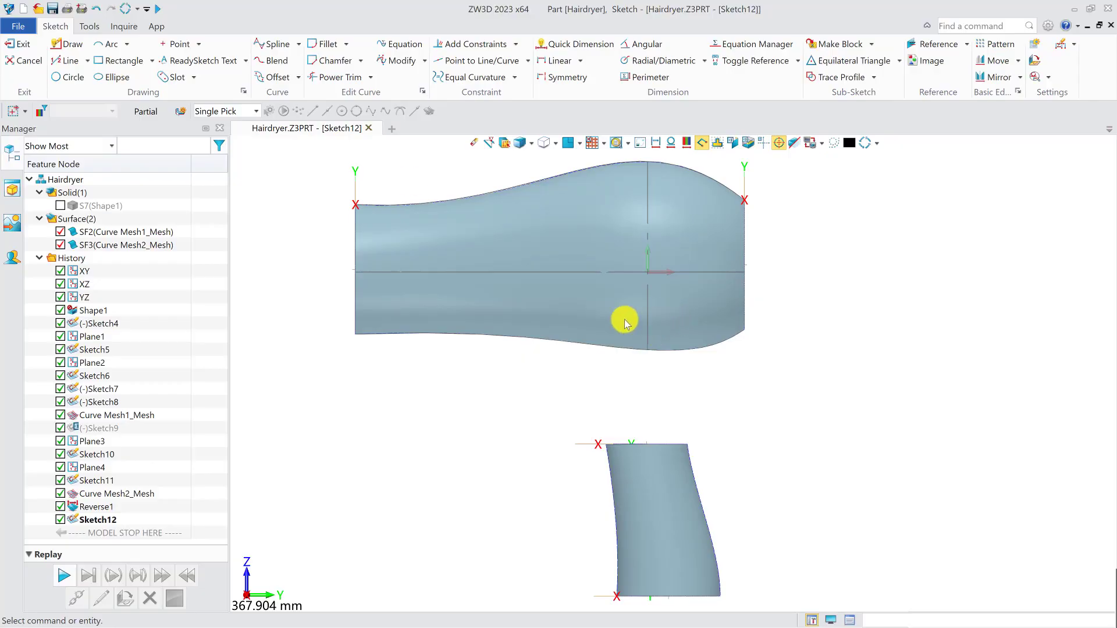
click(272, 44)
scroll(618, 366, up, 4)
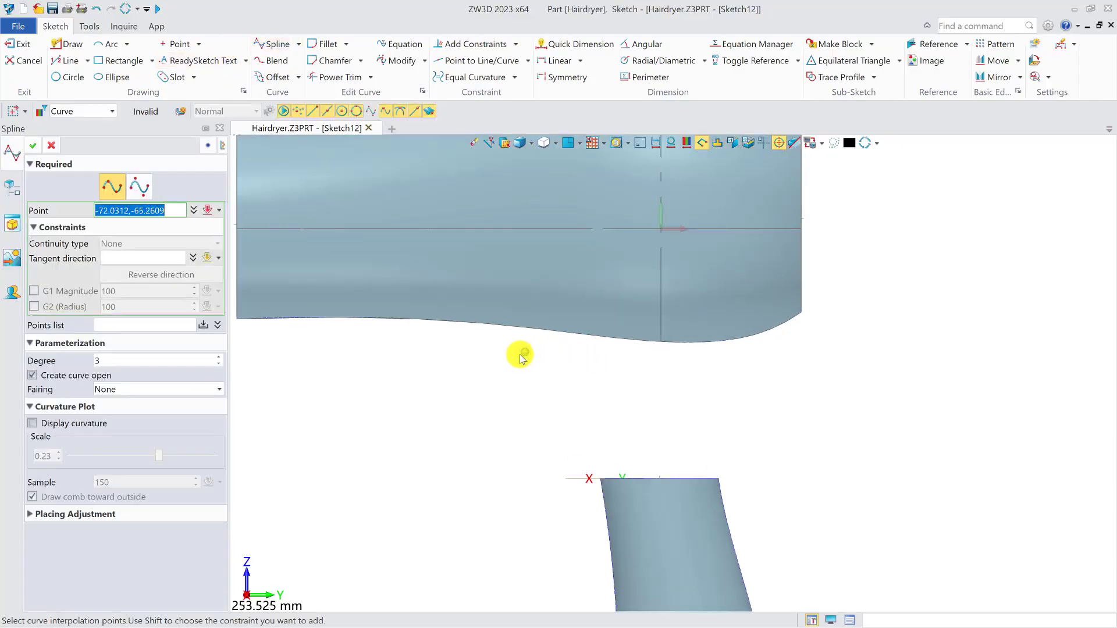
click(594, 294)
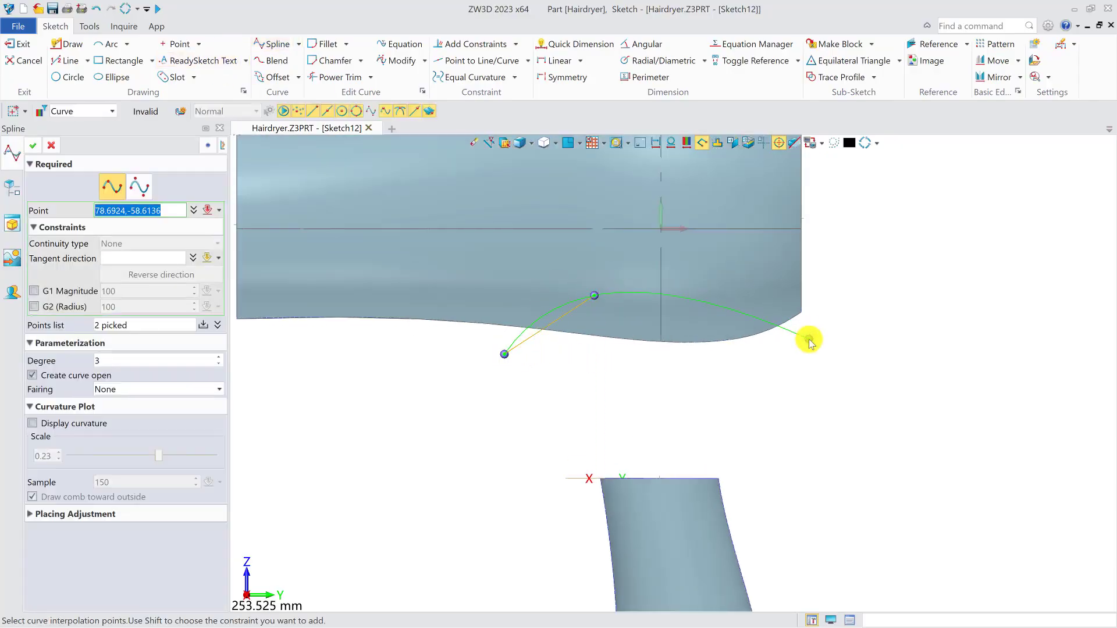
middle_click(881, 353)
scroll(605, 289, down, 3)
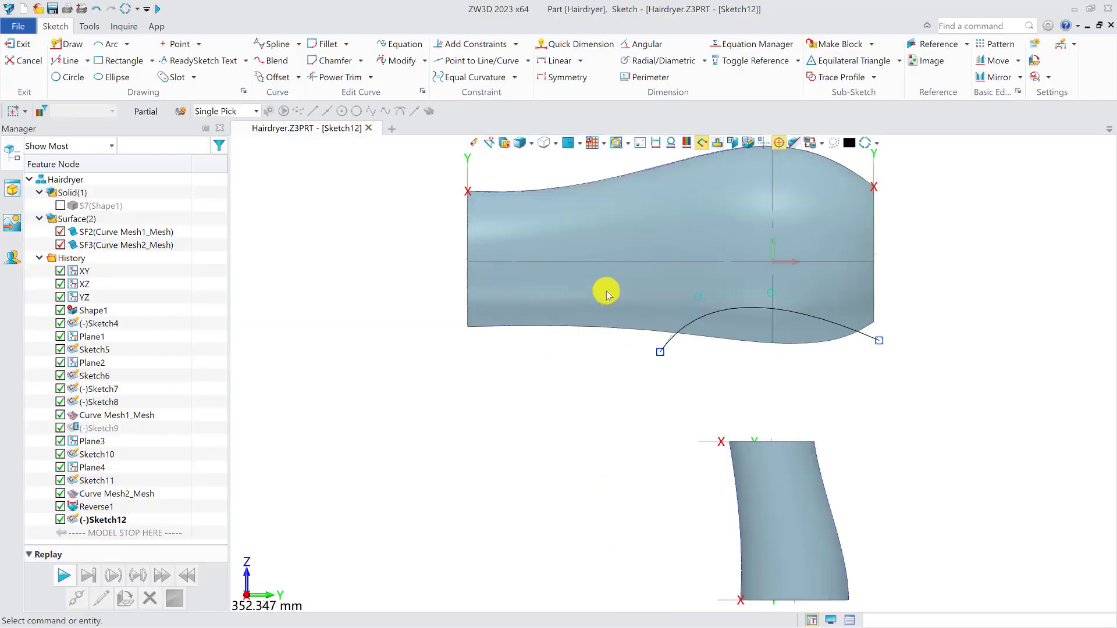
Step: Adjust the spline's interior points and its end on the nozzle side into a smoother, more even arch, and finish the sketch
scroll(669, 305, up, 4)
click(675, 271)
click(501, 278)
click(522, 279)
click(436, 355)
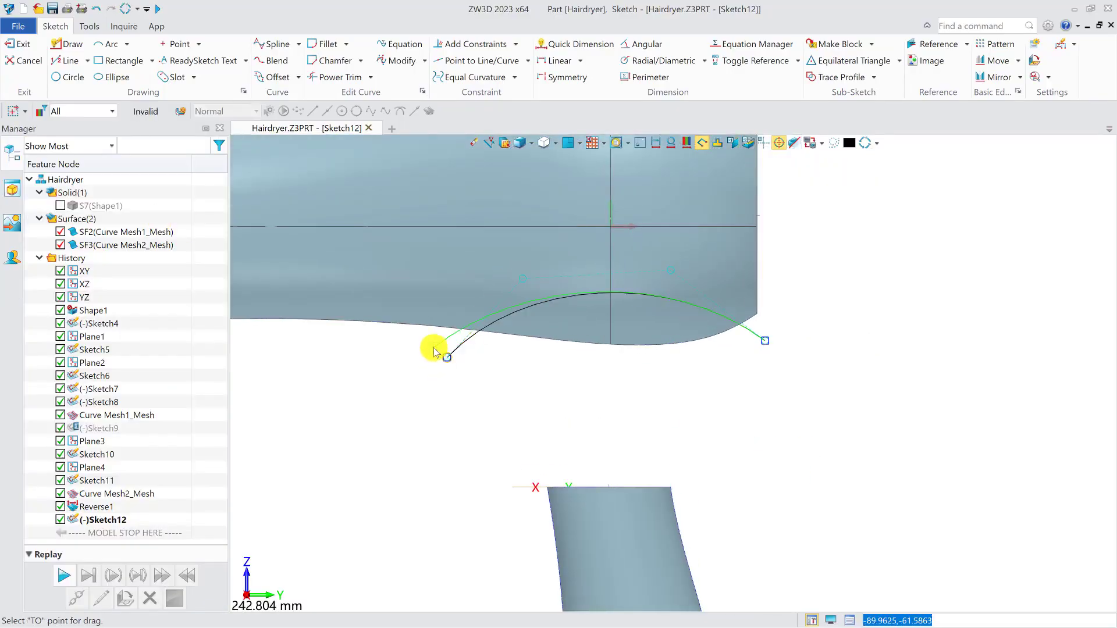
click(446, 357)
scroll(446, 357, down, 2)
middle_drag(539, 367, 558, 370)
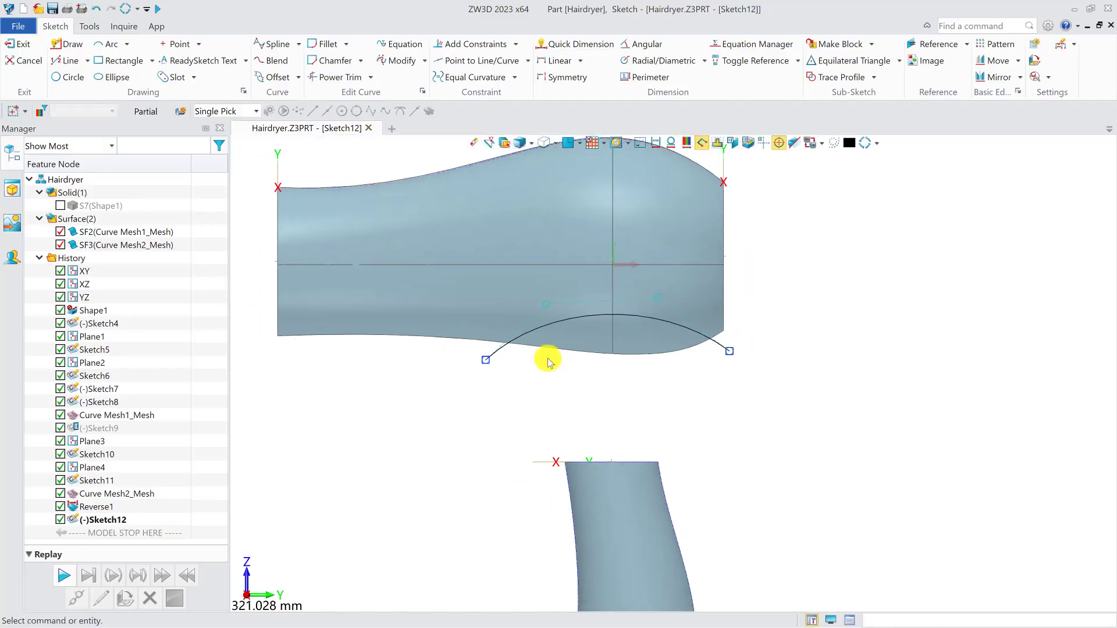
click(19, 49)
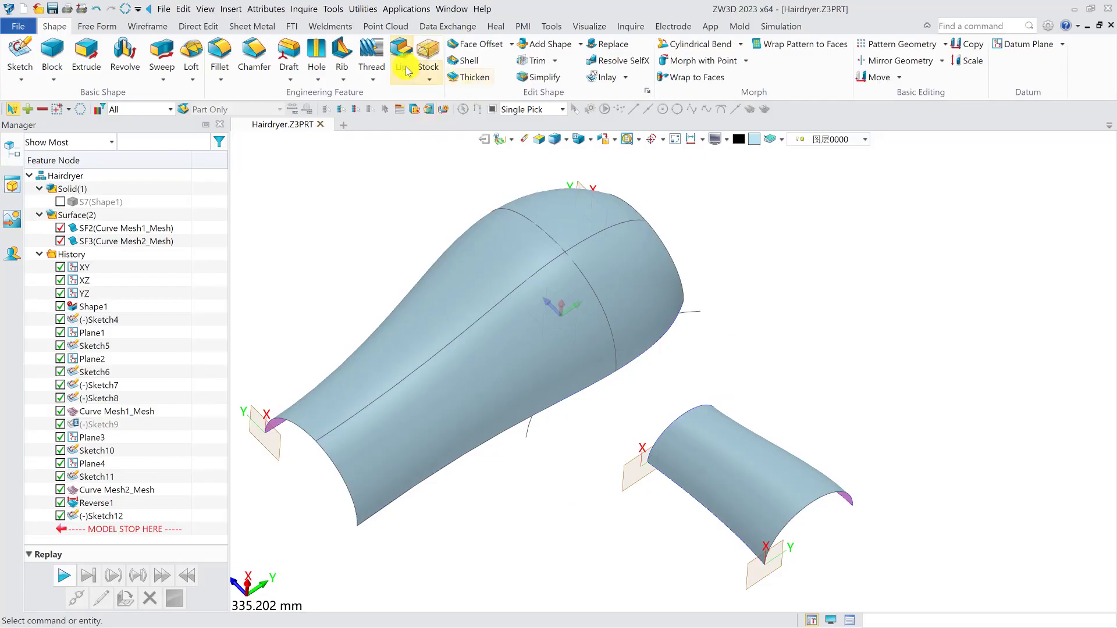
Step: Trim the body surface to the arched sketch curve with Trim to Curves, keeping the upper side and using Directed projection
click(96, 26)
click(452, 52)
click(533, 331)
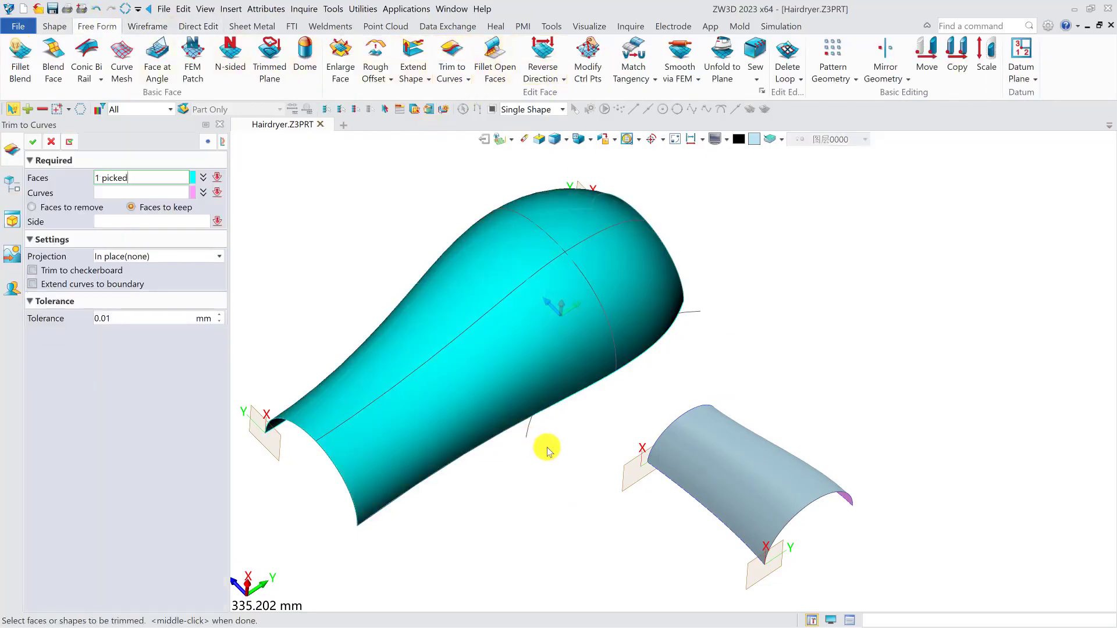
click(534, 429)
click(474, 302)
click(155, 256)
click(105, 282)
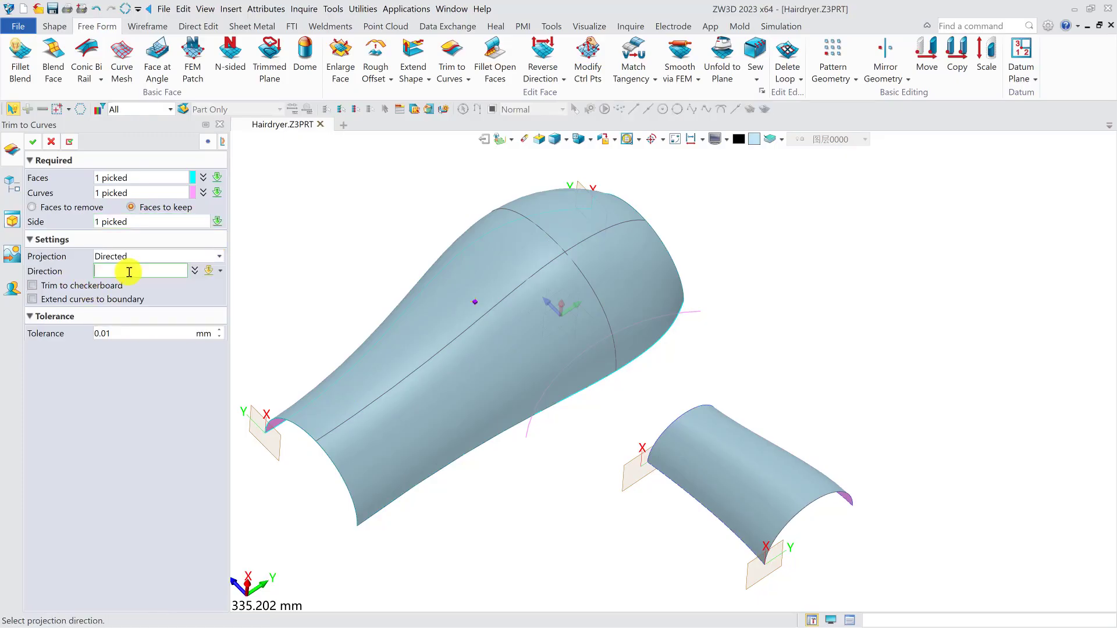
middle_click(559, 311)
Step: Start a new sketch for the next curve between the trimmed body and the handle
middle_drag(701, 379, 668, 374)
scroll(566, 368, up, 1)
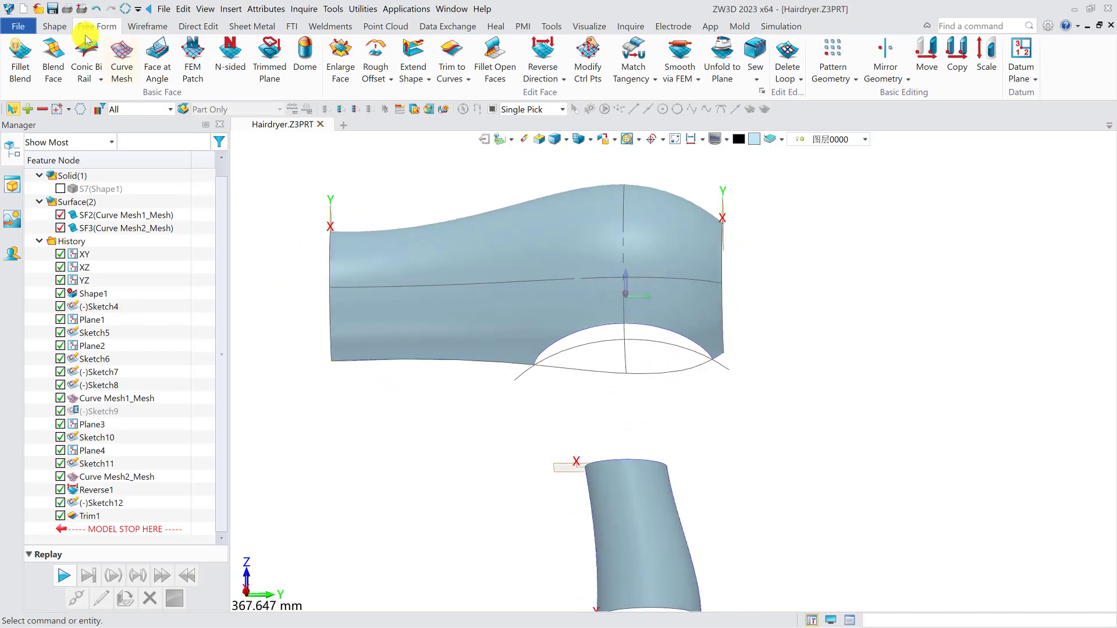
click(55, 26)
click(20, 55)
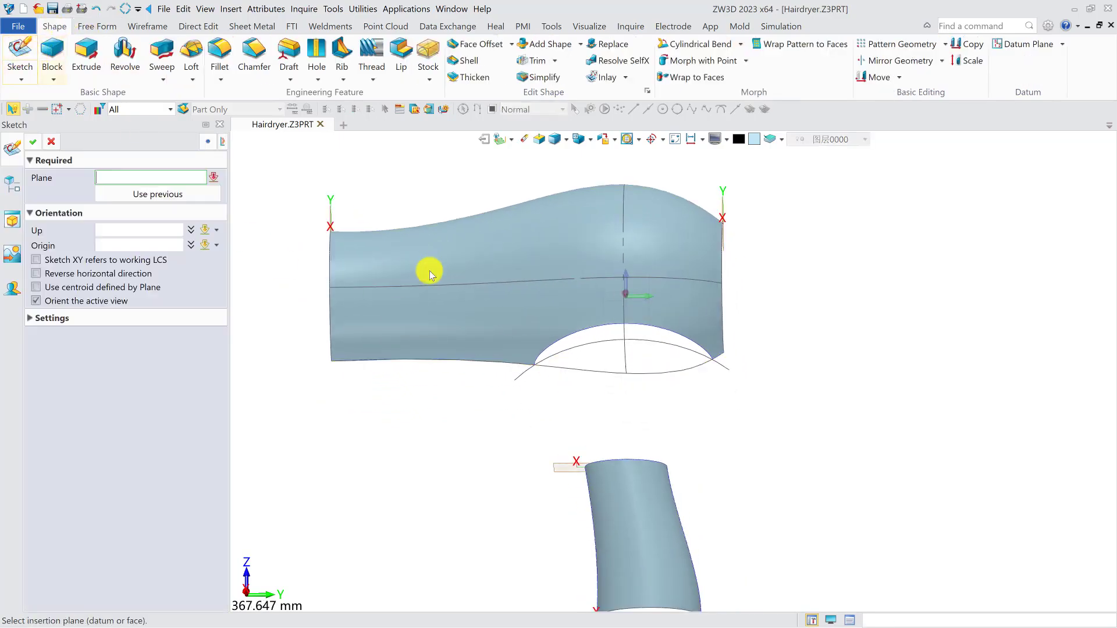
Step: Start a sketch on the vertical centre plane and reference the body's two lower edges and the handle's two side edges
click(607, 345)
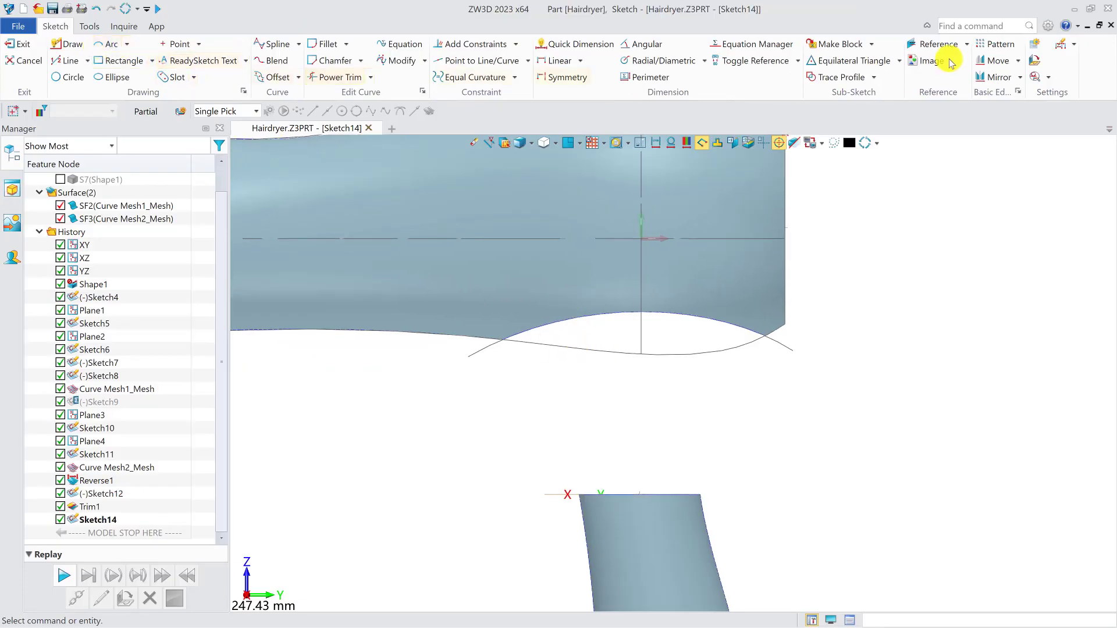
click(938, 45)
click(470, 343)
click(779, 336)
right_drag(564, 559, 549, 486)
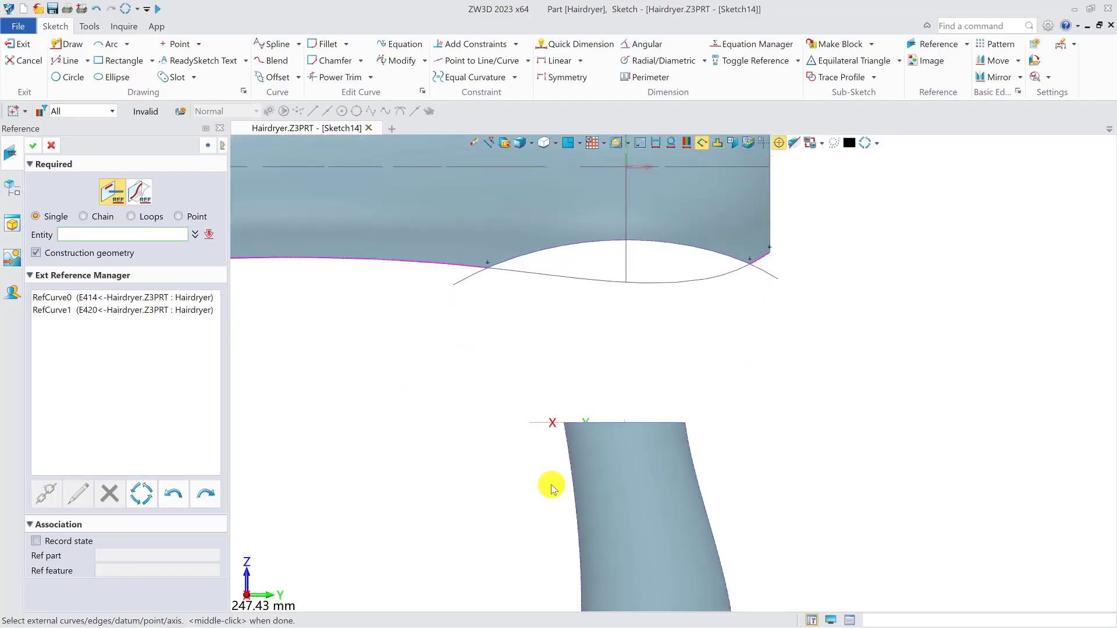
click(569, 465)
click(688, 444)
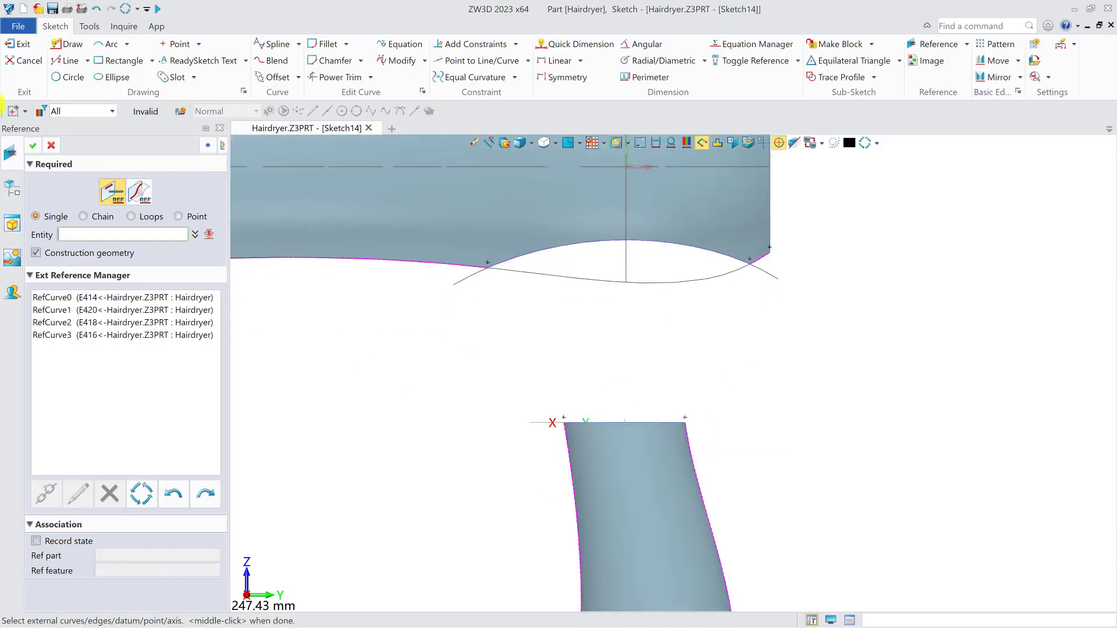
click(35, 148)
Step: Draw two three-point splines joining the ends of the body's opening to the two upper corners of the handle
click(273, 44)
click(487, 268)
click(541, 357)
click(564, 423)
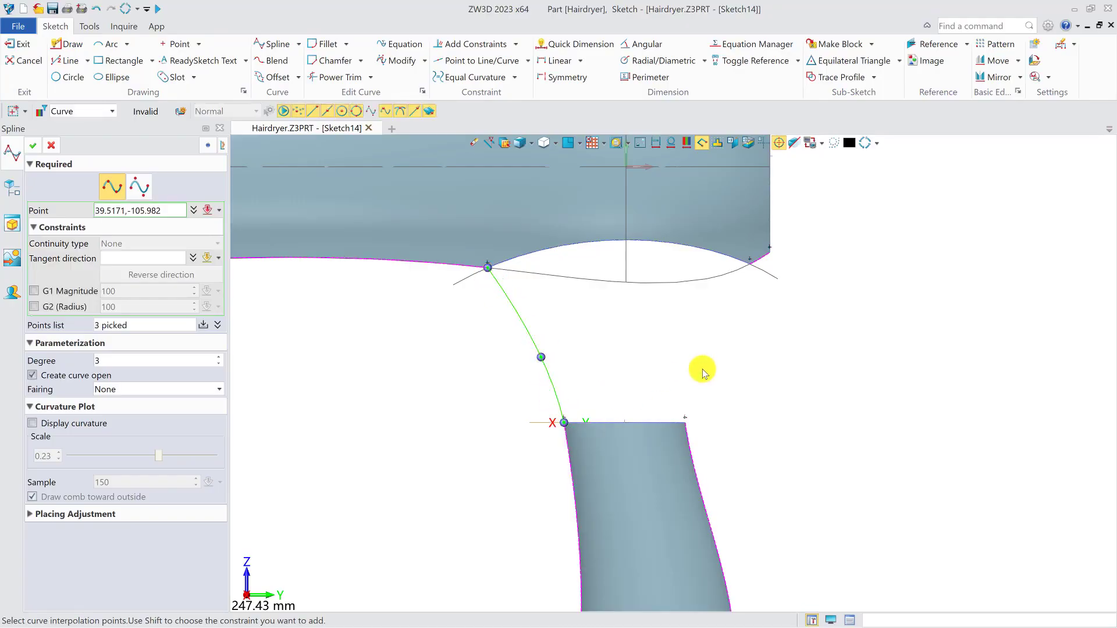
middle_click(687, 367)
middle_click(692, 394)
click(685, 423)
click(701, 344)
click(750, 265)
middle_click(701, 308)
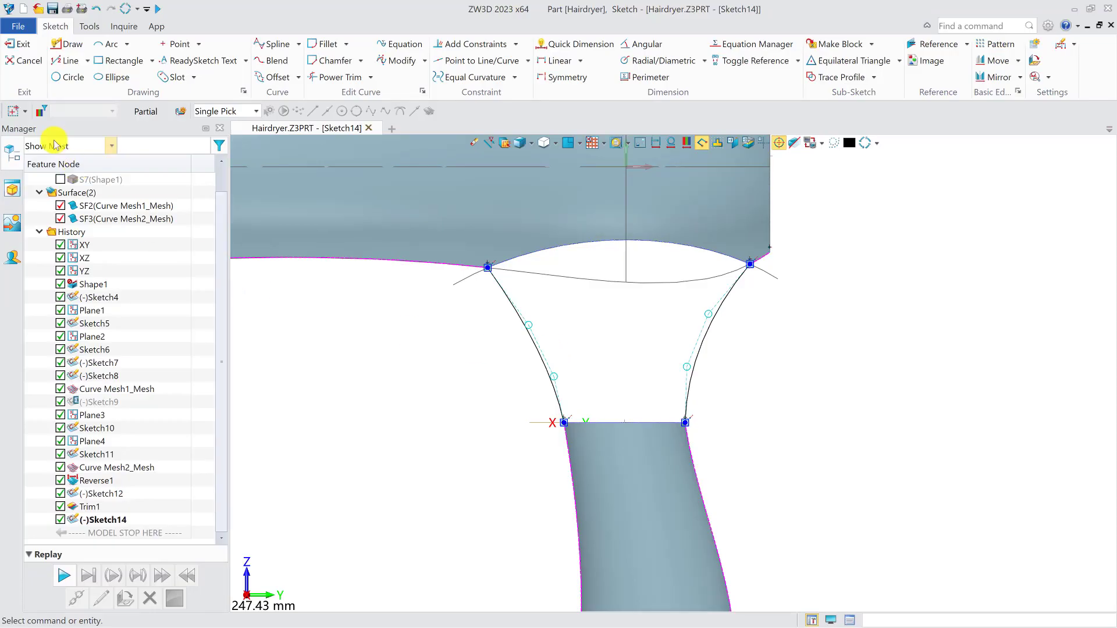
Step: Make the nozzle-side spline tangent to the body's lower edge and to the handle's adjoining side edge
click(441, 43)
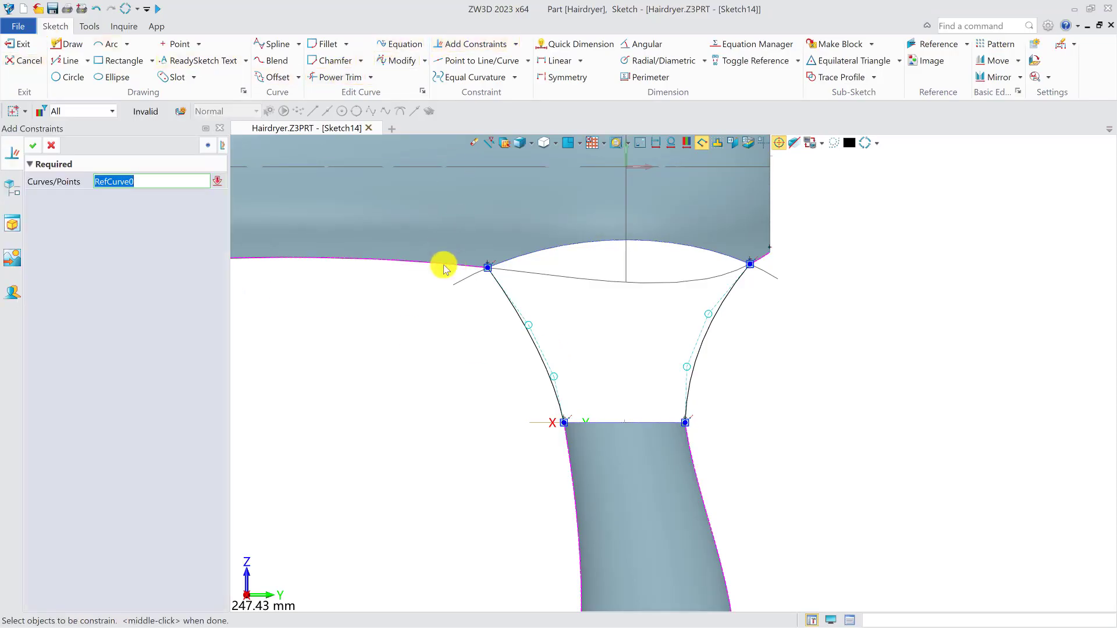
scroll(454, 266, up, 5)
click(518, 304)
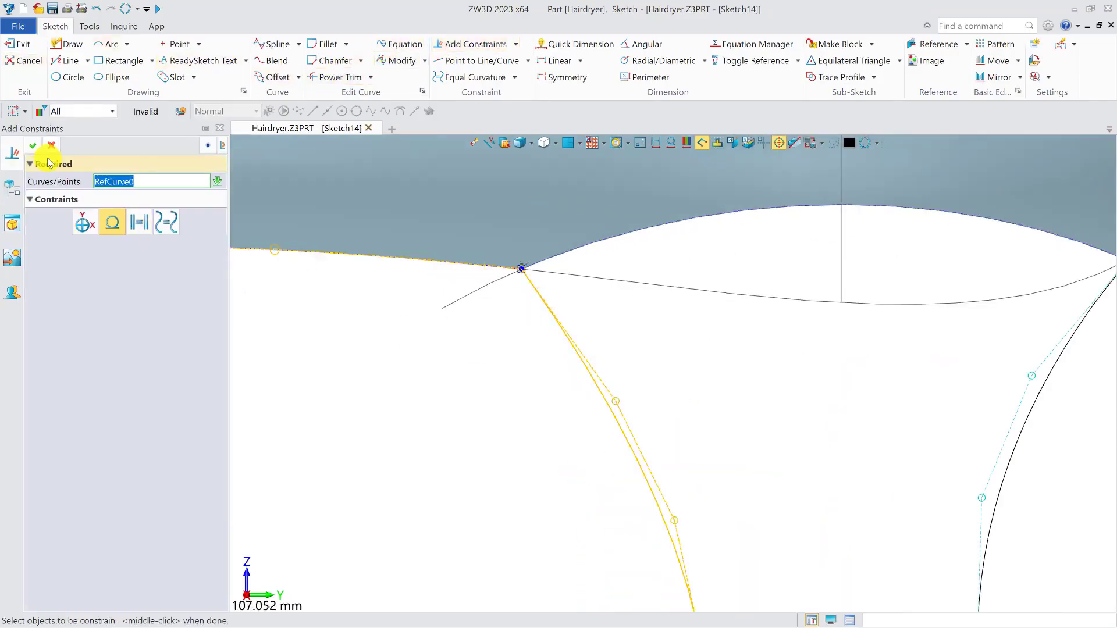
click(33, 145)
scroll(730, 442, down, 2)
middle_drag(731, 442, 636, 329)
click(611, 379)
click(615, 503)
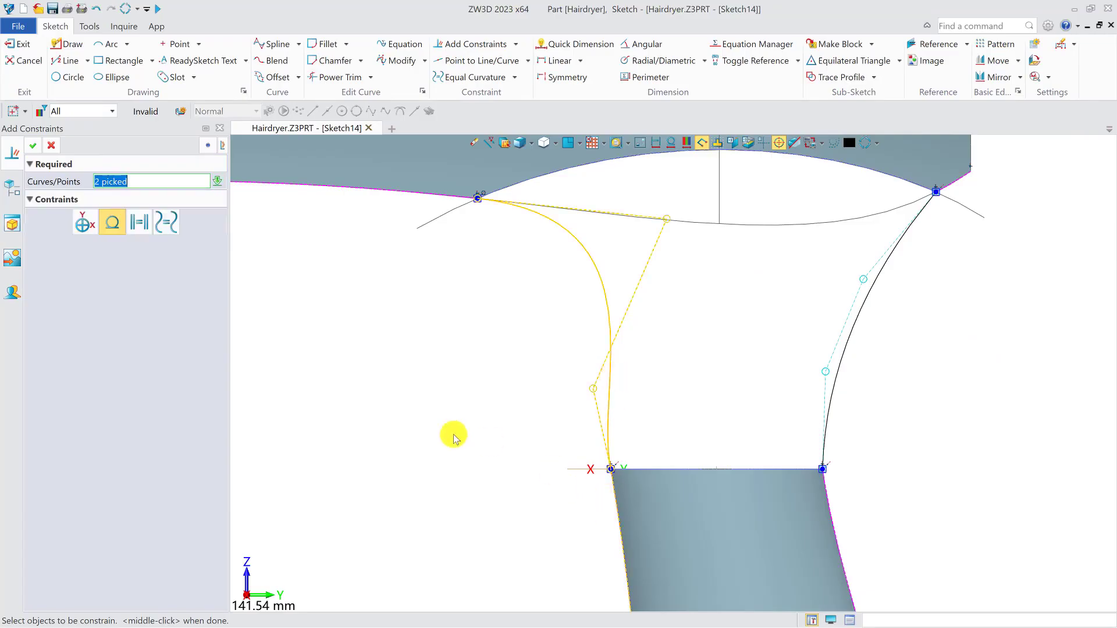
click(33, 146)
Step: Make the rear spline tangent to the body's short lower edge and to the handle's rear edge
click(906, 249)
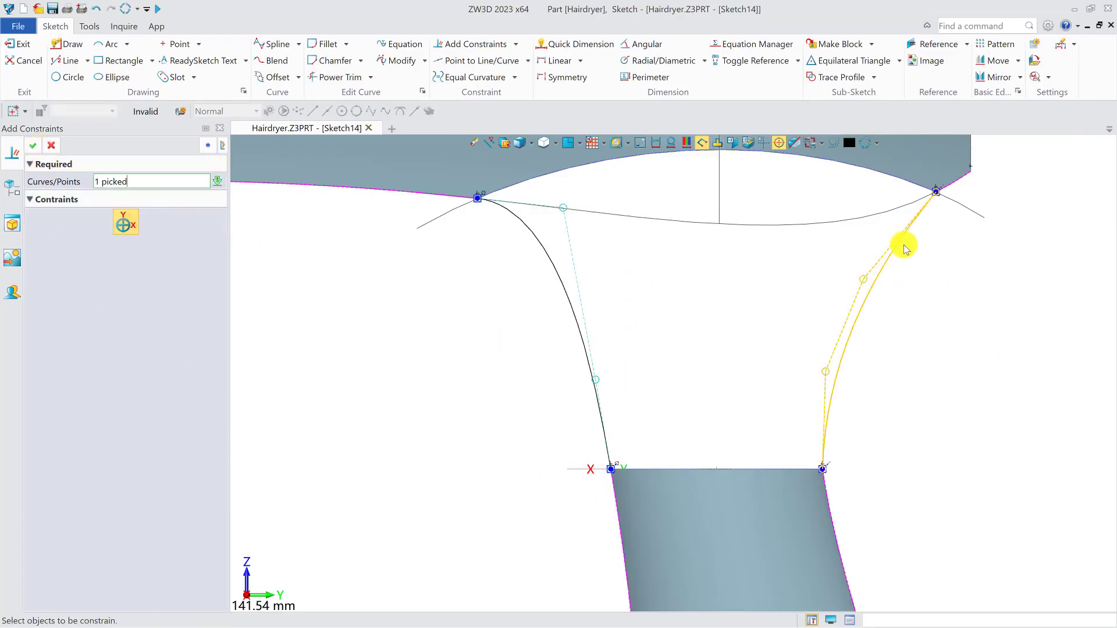
scroll(950, 184, up, 7)
click(952, 181)
scroll(925, 267, up, 1)
middle_click(905, 314)
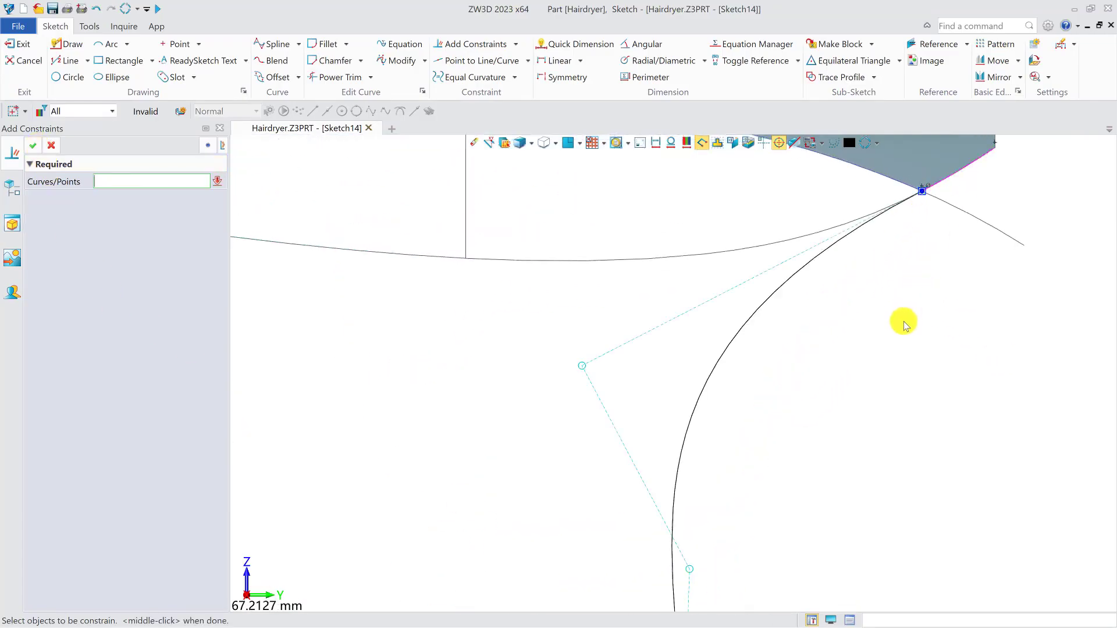
scroll(904, 317, down, 3)
middle_drag(904, 317, 822, 244)
click(696, 469)
middle_drag(681, 414, 645, 269)
scroll(645, 269, up, 2)
click(669, 425)
middle_click(605, 394)
scroll(602, 392, down, 6)
middle_drag(602, 392, 641, 428)
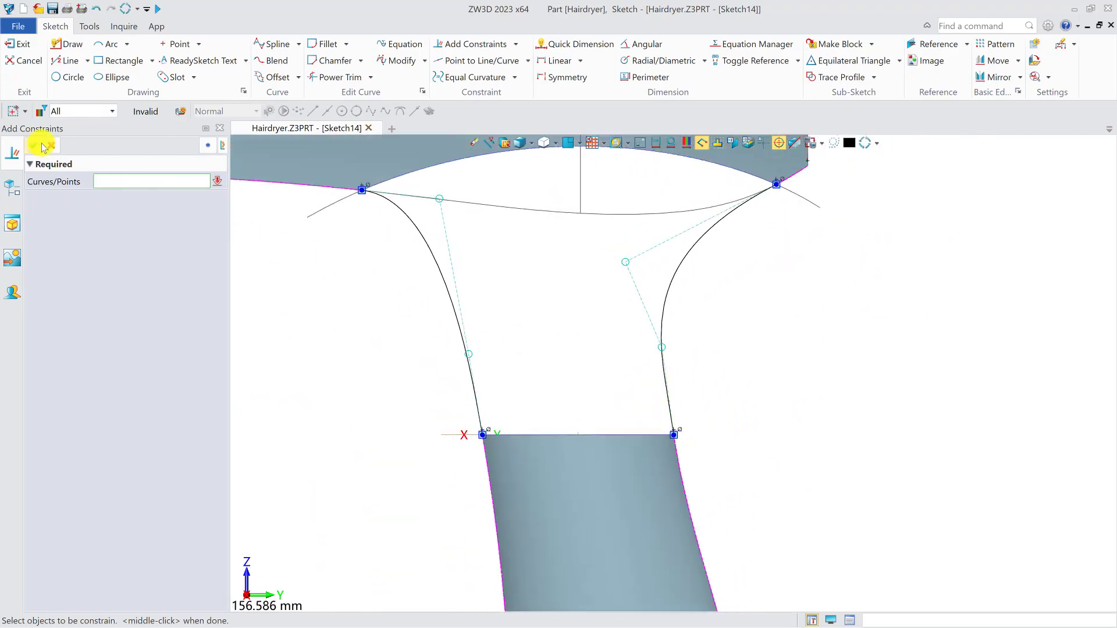
click(49, 146)
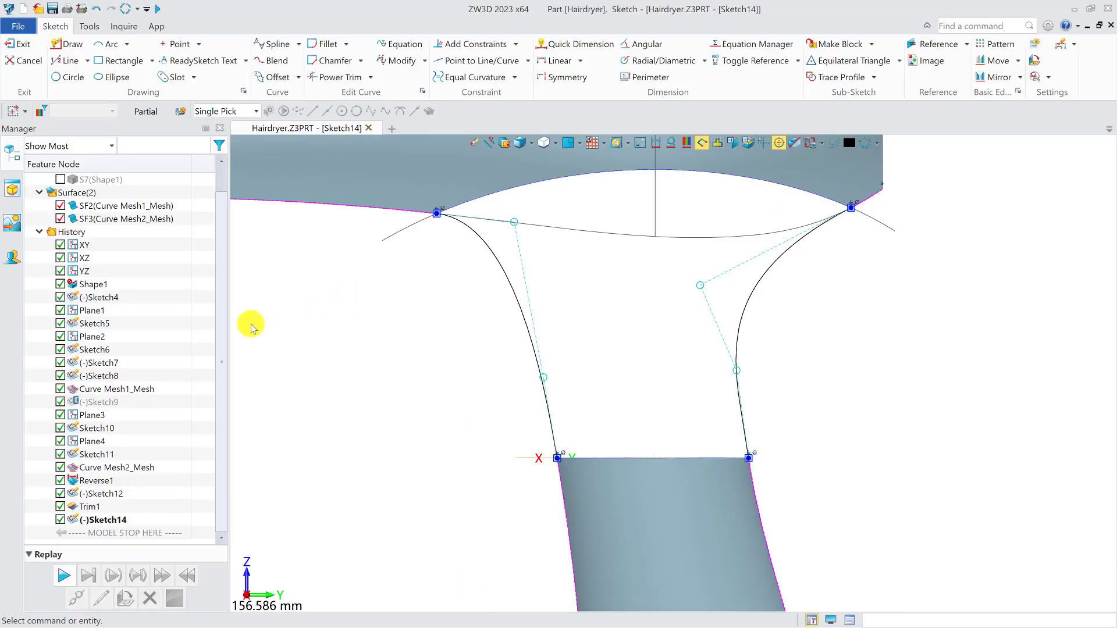
Step: Show the solid S7(Shape1), compare the splines with its outline, and exit the sketch
click(60, 179)
scroll(532, 304, up, 3)
scroll(531, 281, down, 1)
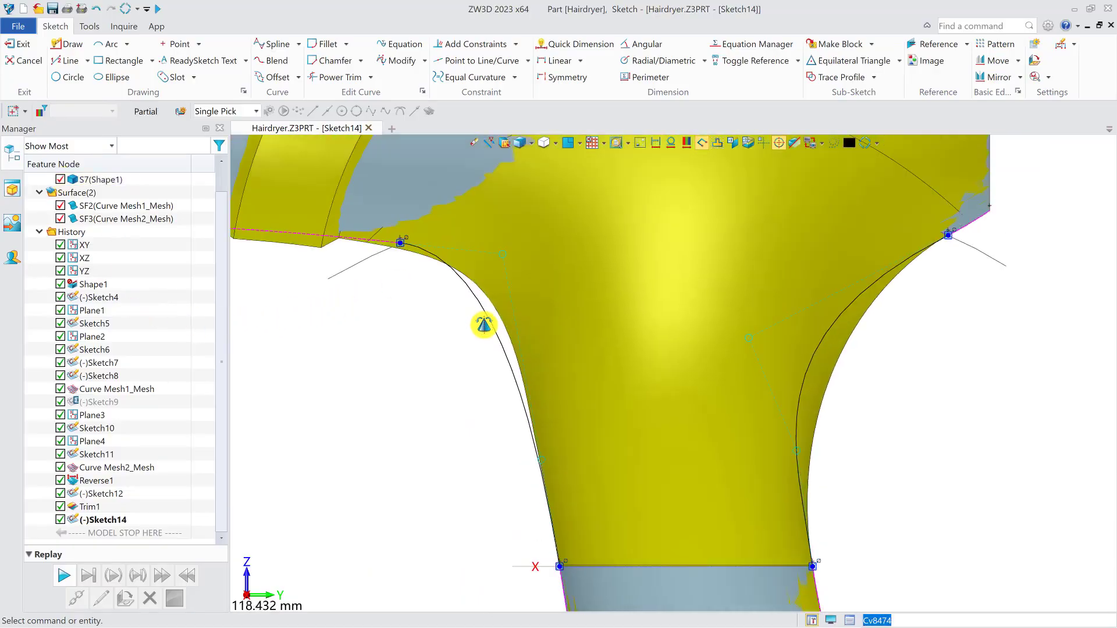
scroll(446, 292, down, 1)
middle_drag(447, 292, 501, 306)
scroll(536, 292, down, 1)
scroll(568, 288, down, 1)
scroll(554, 289, up, 4)
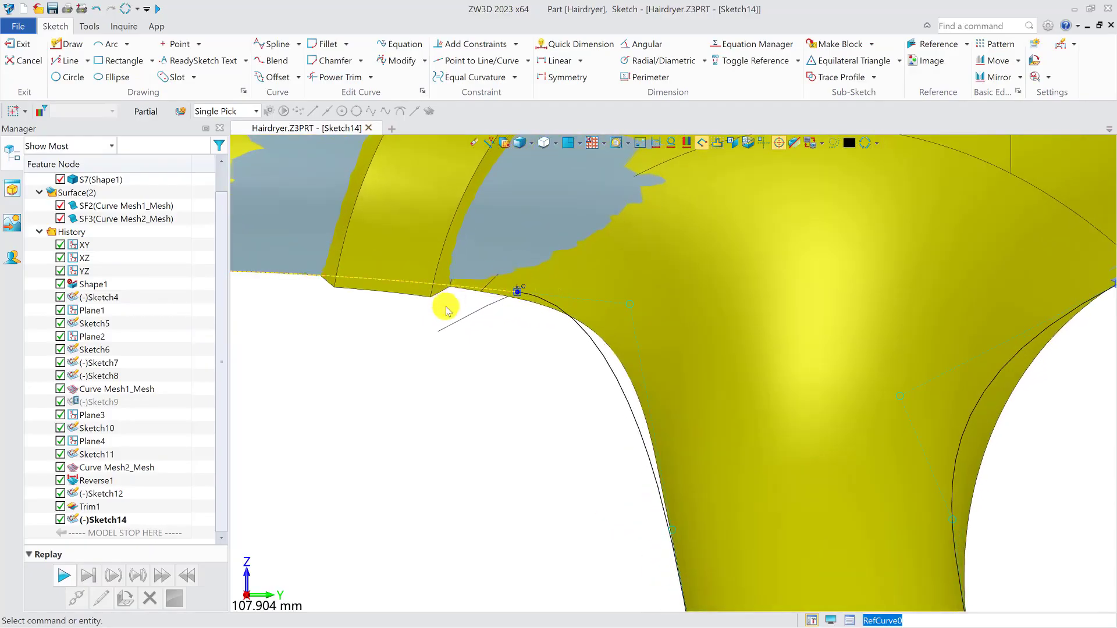
scroll(549, 369, down, 5)
click(19, 43)
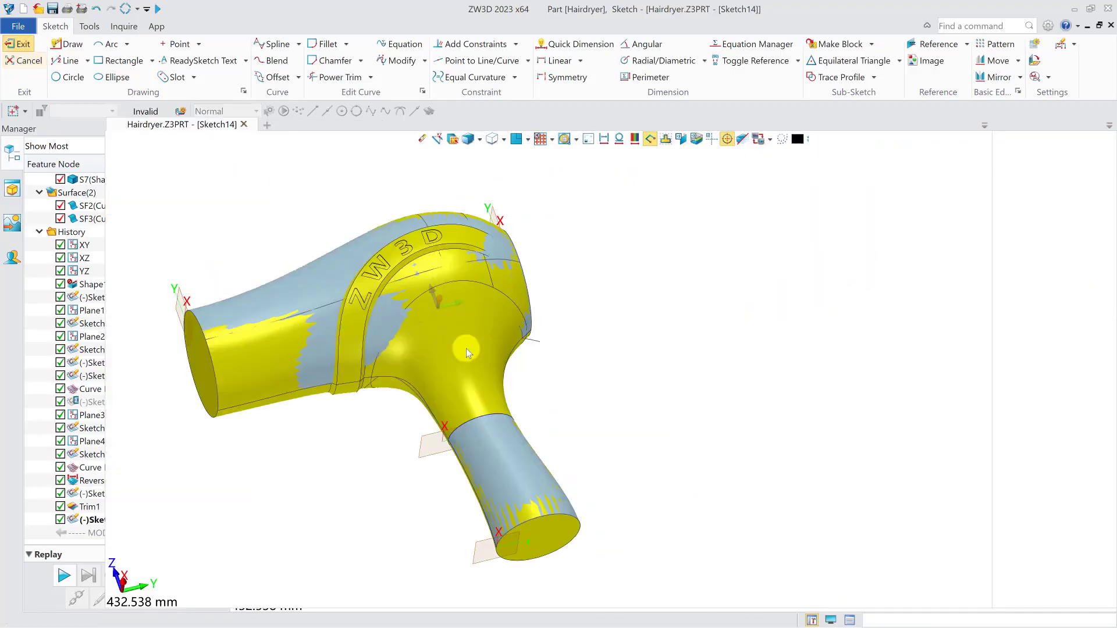
Step: Edit Sketch12 by shifting both end points of the trimming curve slightly, and exit the sketch
scroll(501, 379, up, 10)
mouse_move(478, 414)
right_down()
mouse_move(501, 453)
mouse_move(468, 455)
mouse_move(492, 474)
mouse_move(318, 461)
right_up()
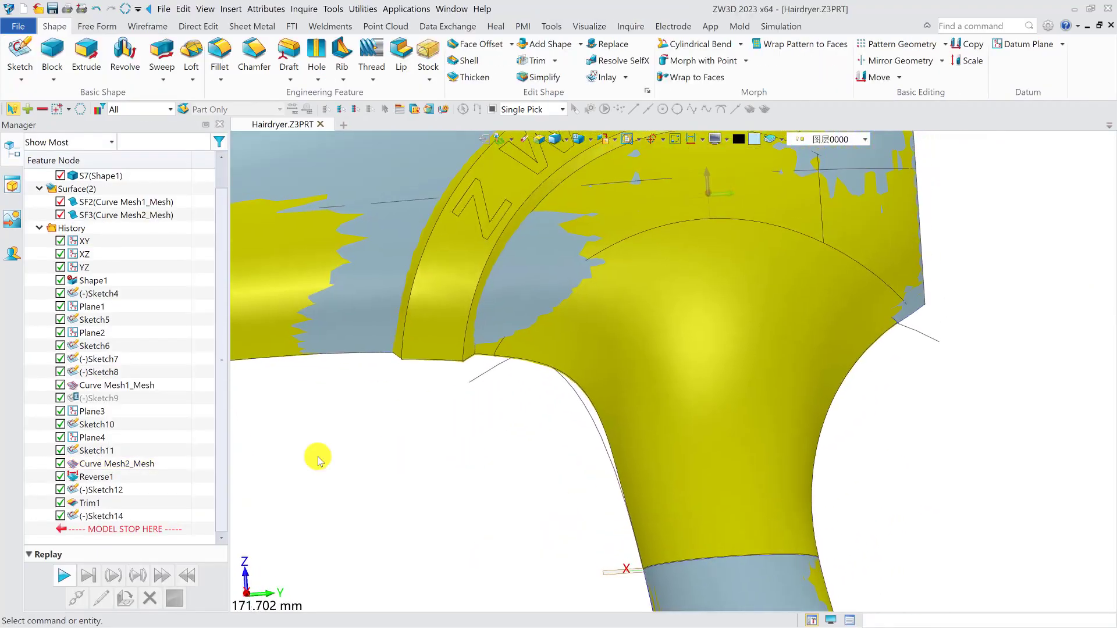
double_click(101, 490)
click(432, 424)
mouse_move(430, 421)
mouse_down()
mouse_move(417, 389)
mouse_move(426, 405)
mouse_up()
middle_drag(937, 397, 712, 363)
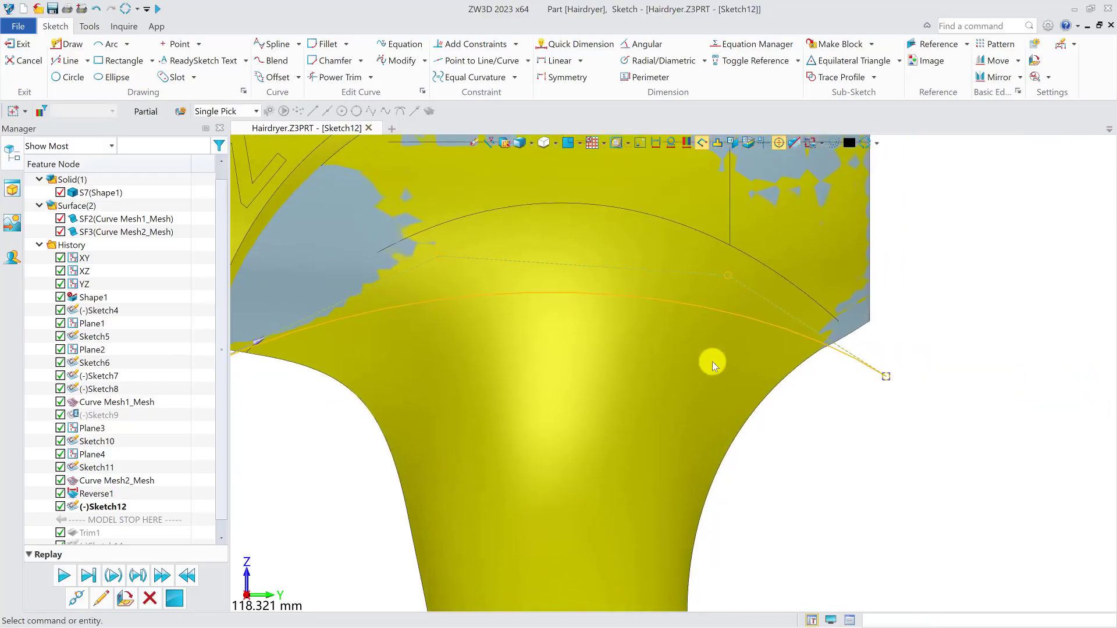
drag(892, 383, 896, 377)
scroll(374, 259, down, 2)
middle_drag(660, 319, 795, 320)
click(21, 46)
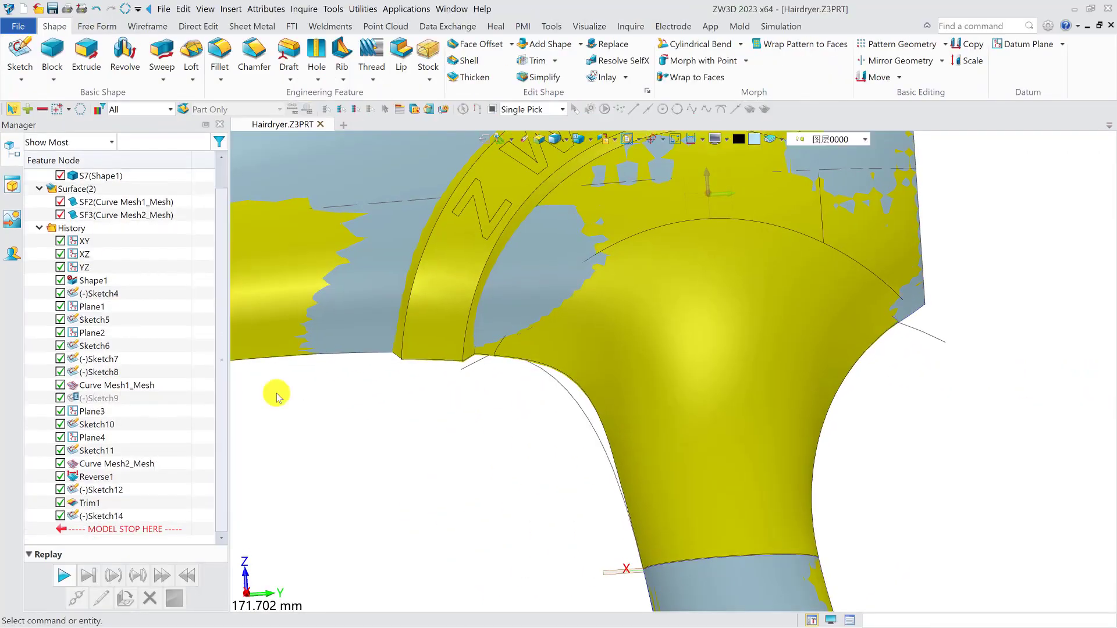
Step: Reopen Sketch14 and shift the nozzle-side spline's two control points toward the solid's outline
click(61, 175)
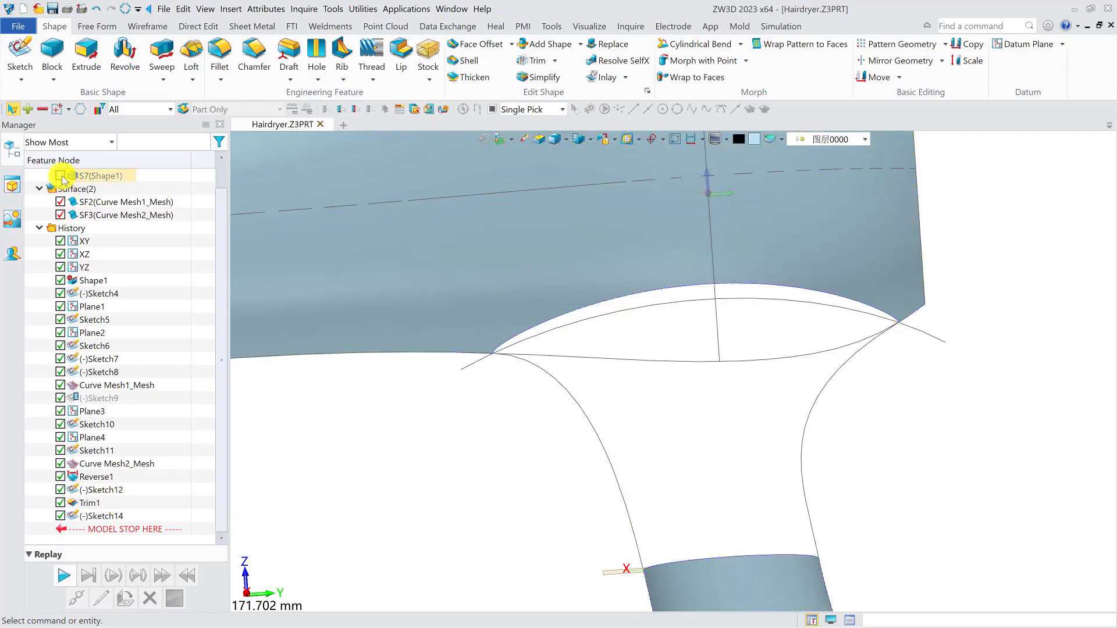
click(61, 176)
double_click(575, 399)
middle_drag(491, 318, 466, 287)
scroll(430, 286, up, 4)
click(511, 314)
click(433, 337)
drag(537, 265, 594, 287)
drag(575, 472, 568, 542)
Step: Modify the nozzle-side spline with its curvature comb displayed, moving the upper control point closer to the solid's outline
double_click(564, 463)
scroll(669, 381, down, 4)
scroll(531, 427, up, 5)
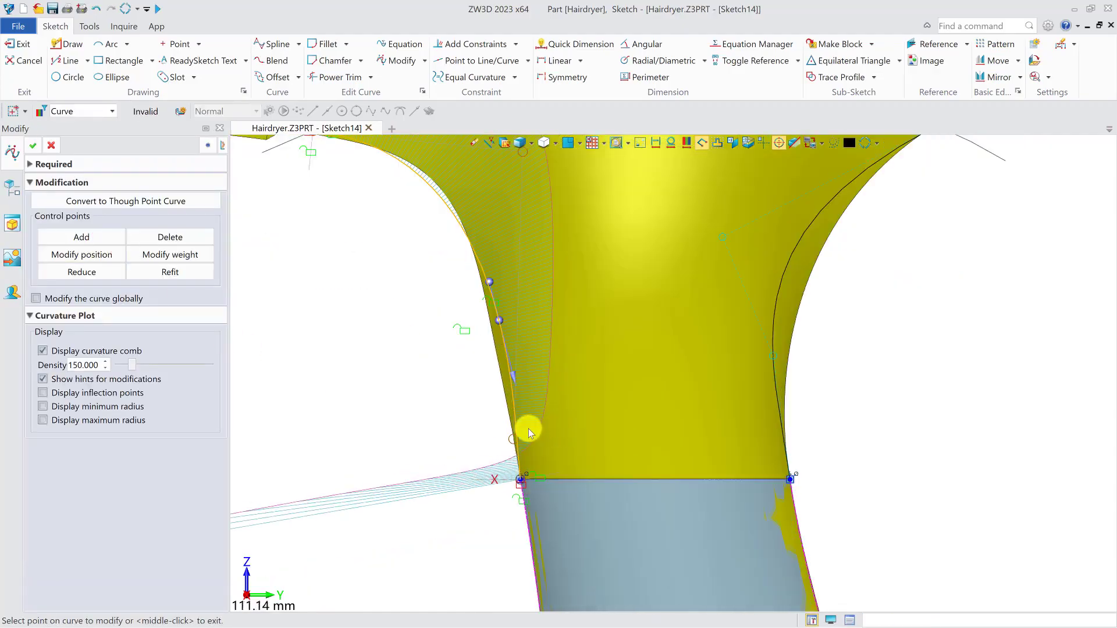
click(494, 330)
middle_drag(504, 201, 533, 275)
scroll(532, 275, down, 1)
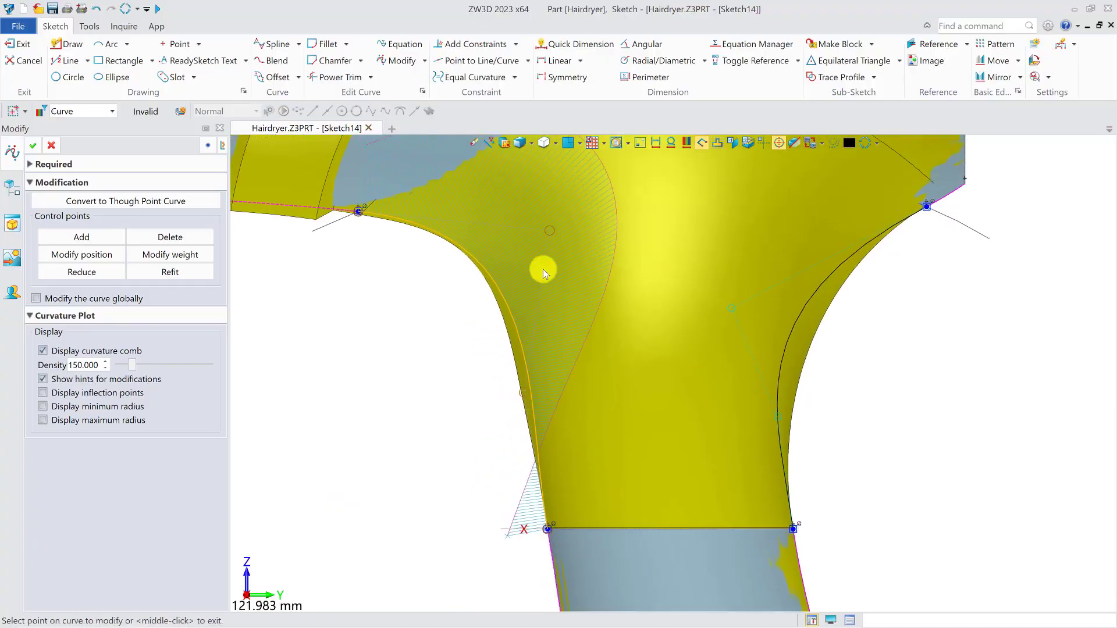
click(547, 229)
click(511, 222)
click(512, 222)
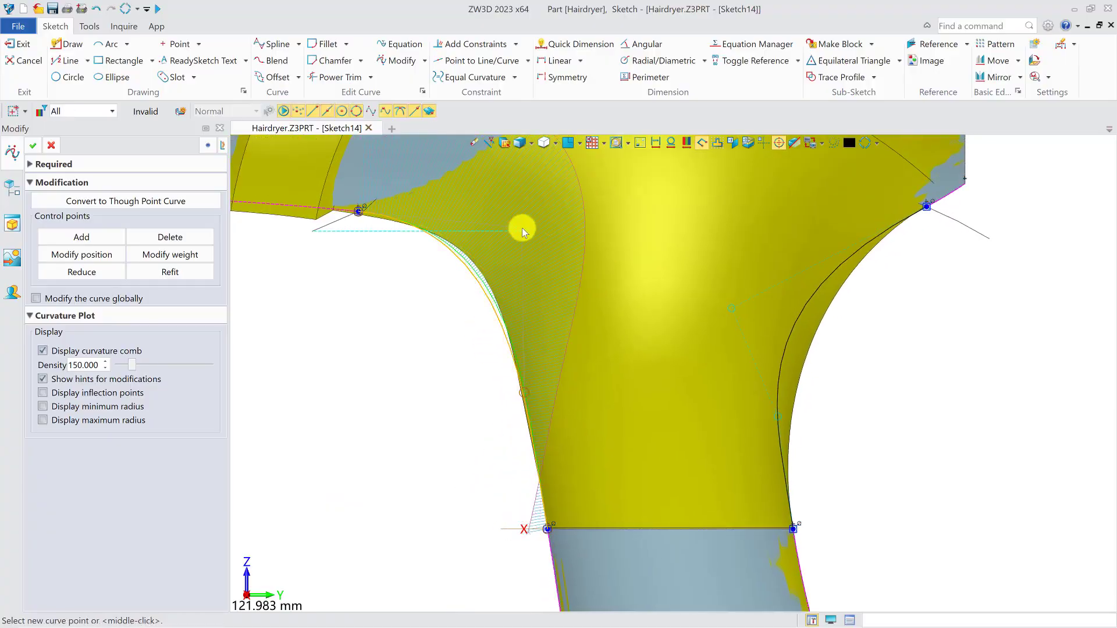
click(528, 228)
Step: Nudge the upper control point of the nozzle-side spline again and check its fit against the solid's outline
scroll(515, 356, down, 2)
middle_drag(511, 354, 484, 330)
scroll(484, 329, down, 2)
middle_drag(434, 368, 560, 388)
scroll(521, 320, up, 4)
scroll(498, 361, down, 1)
scroll(616, 320, up, 1)
click(652, 307)
click(651, 322)
scroll(469, 274, down, 2)
scroll(617, 376, up, 1)
middle_drag(616, 375, 509, 323)
middle_drag(553, 439, 504, 347)
scroll(518, 392, up, 1)
middle_drag(518, 392, 510, 428)
scroll(503, 380, down, 1)
Step: Add a control point to the nozzle-side spline and reposition its middle and lower control points
click(104, 240)
click(480, 324)
click(489, 305)
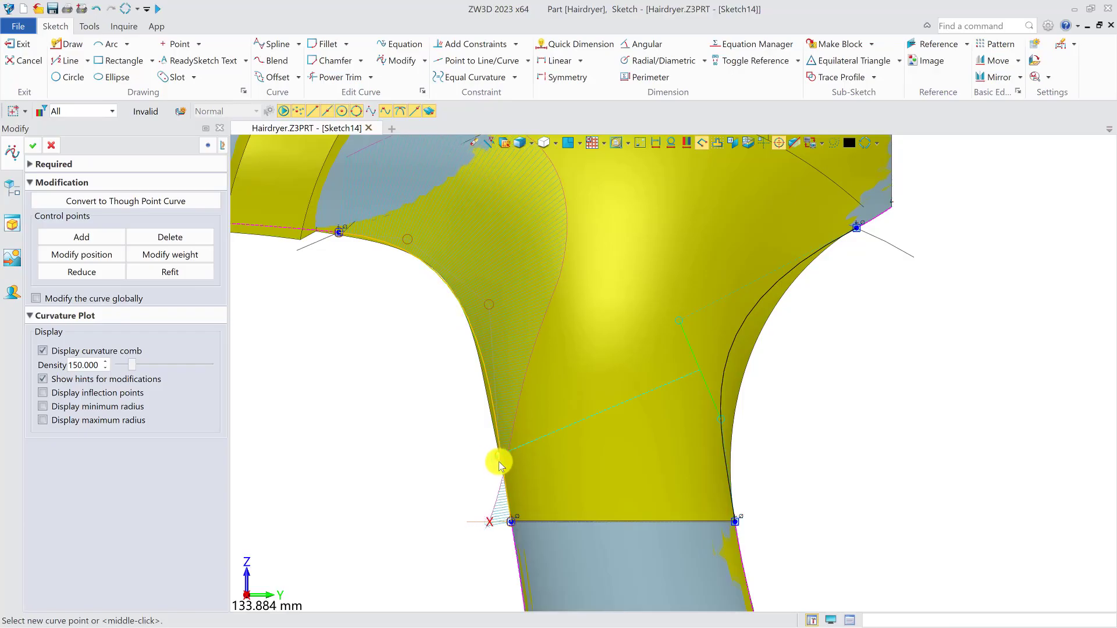
click(498, 462)
scroll(444, 403, down, 1)
middle_drag(444, 403, 453, 423)
scroll(418, 275, up, 1)
Step: Shift the upper, middle and lower control points of the nozzle-side spline to smooth its curvature comb
click(418, 272)
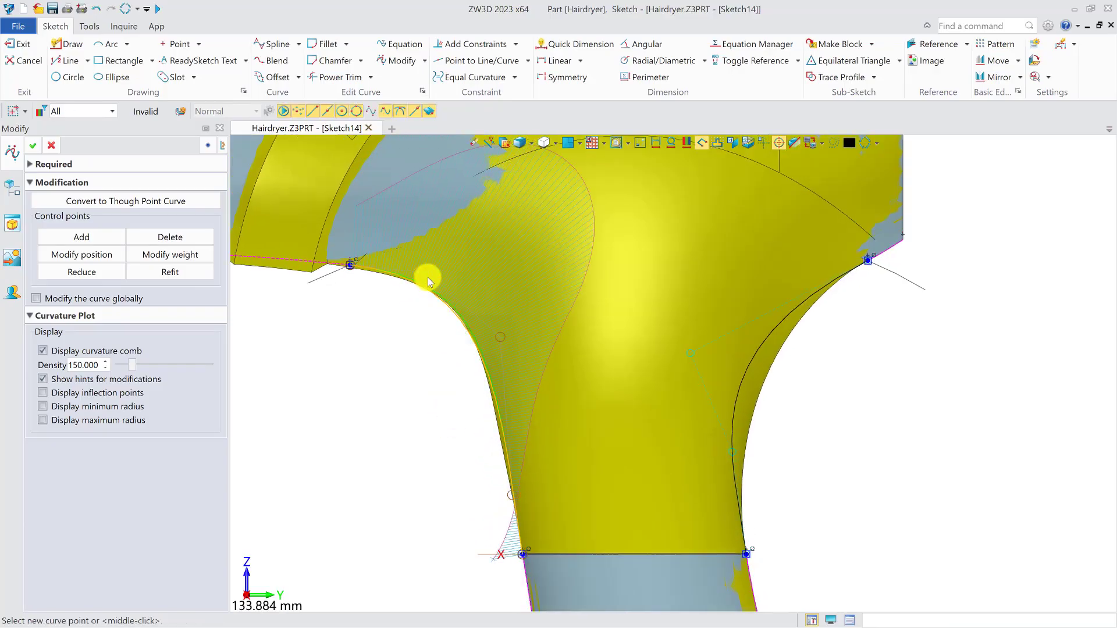
click(415, 278)
click(500, 337)
click(512, 334)
click(512, 495)
click(513, 484)
Step: Fine-tune the middle and upper control points so the nozzle-side spline follows the solid's outline, and accept the modified curve
click(509, 332)
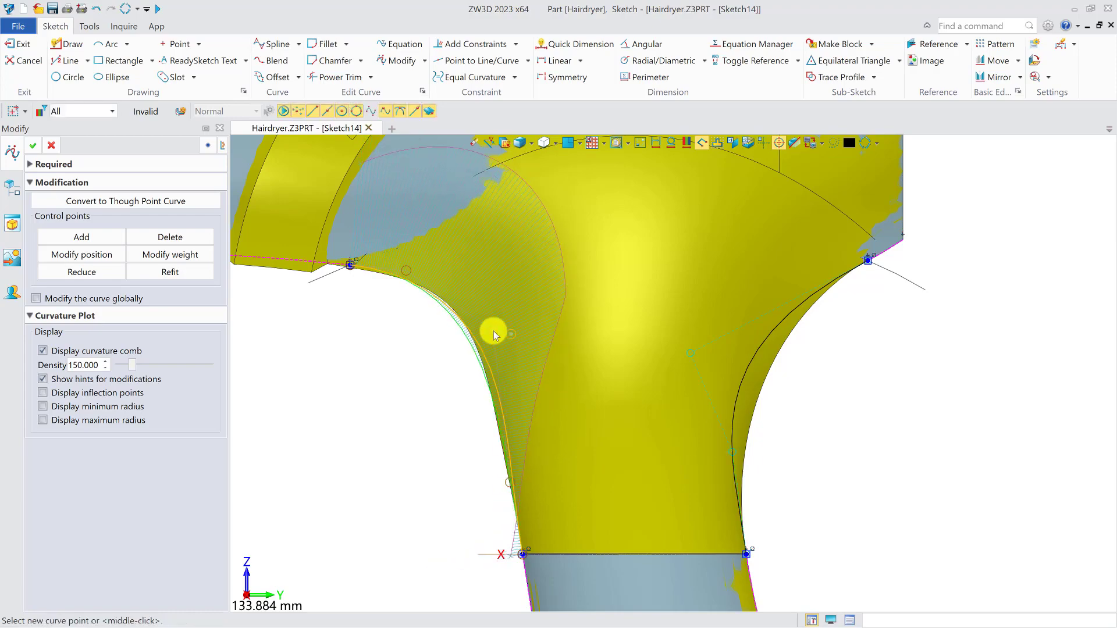
click(494, 331)
click(413, 267)
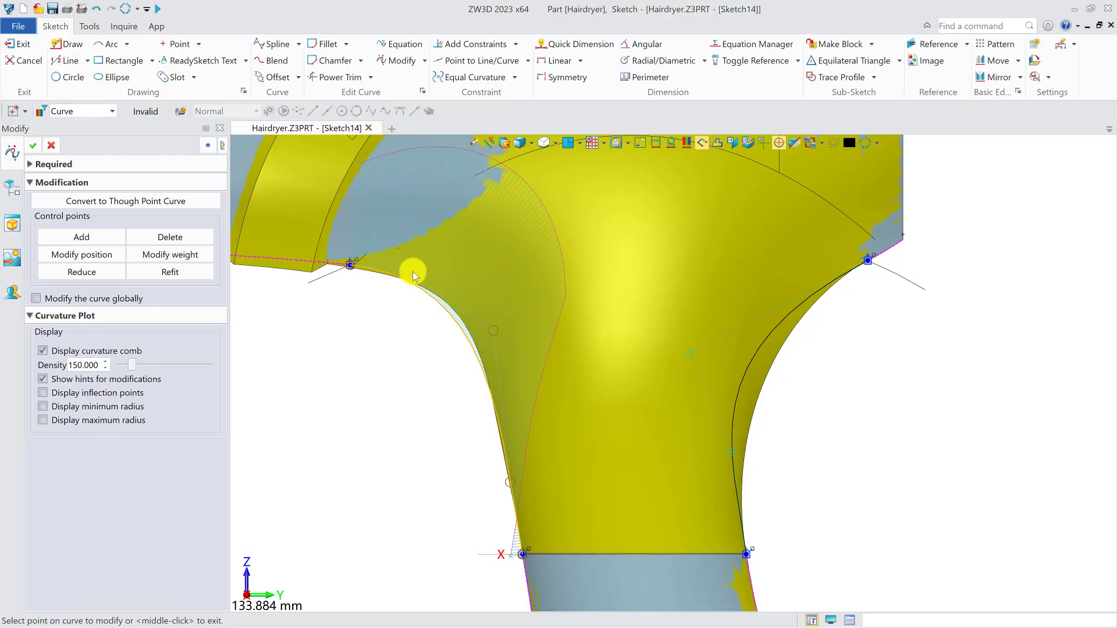
click(416, 272)
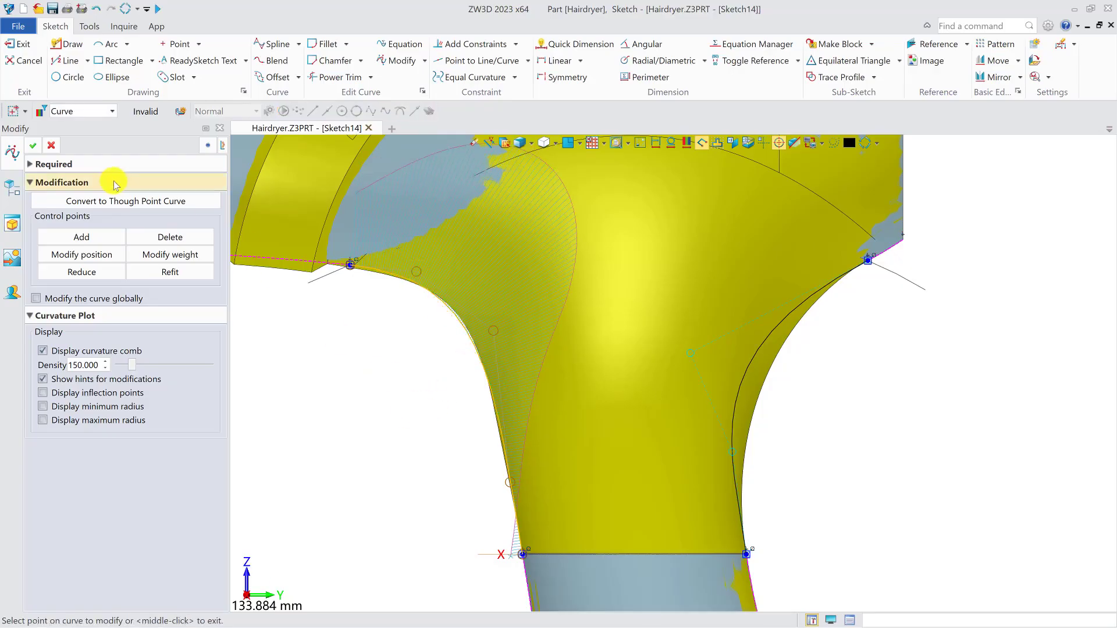
click(32, 145)
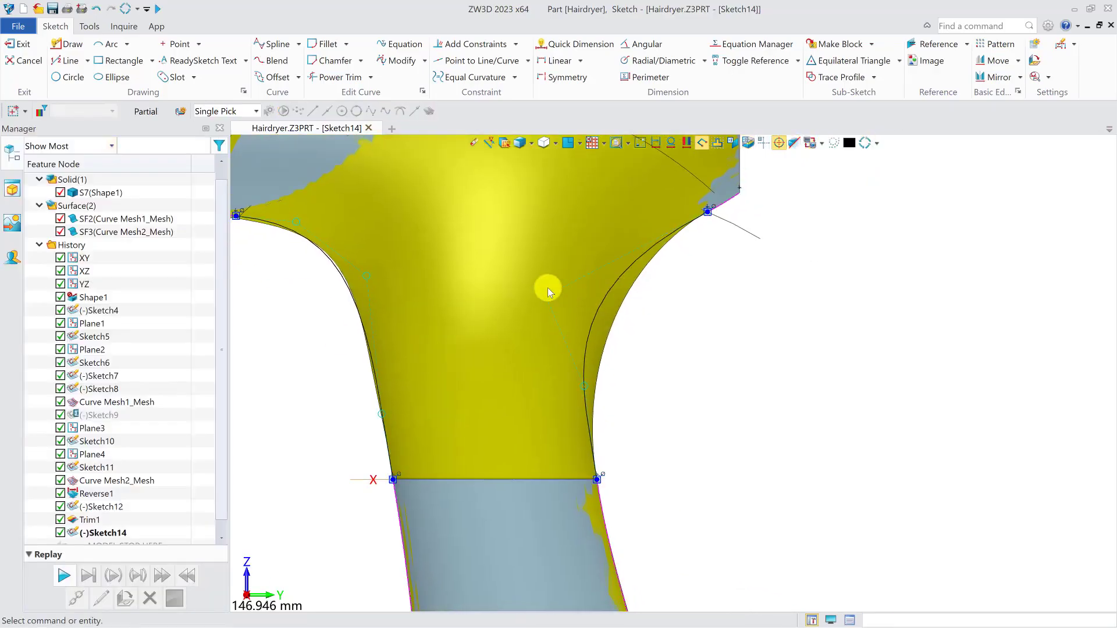
Step: Move the rear spline's two control points so it follows the solid's rear outline, and exit the sketch
click(549, 286)
click(580, 399)
scroll(566, 396, up, 1)
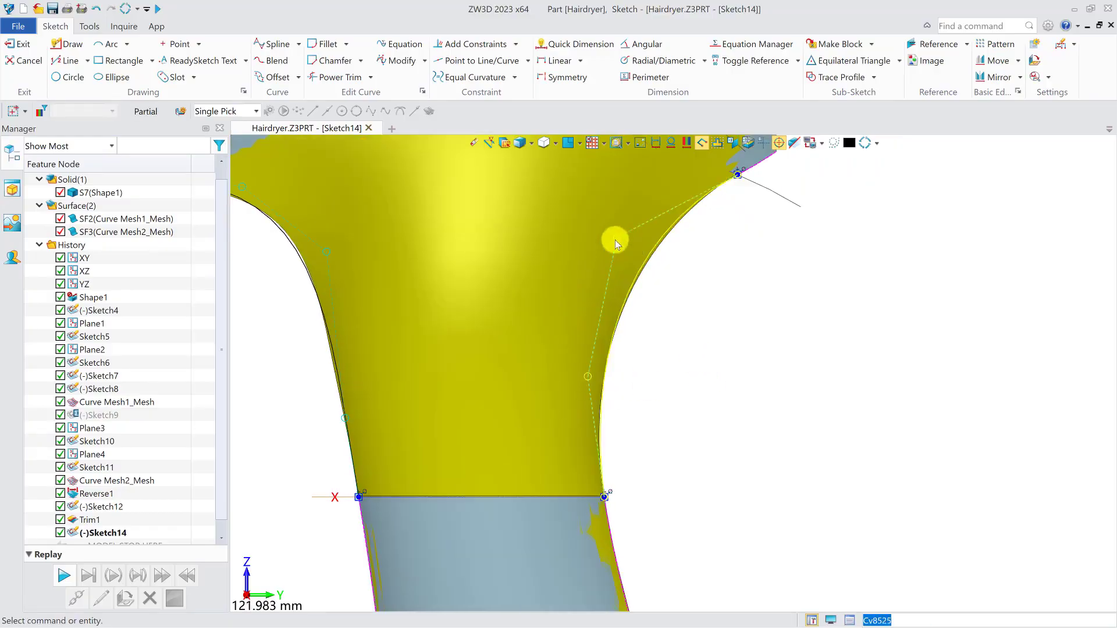
click(586, 376)
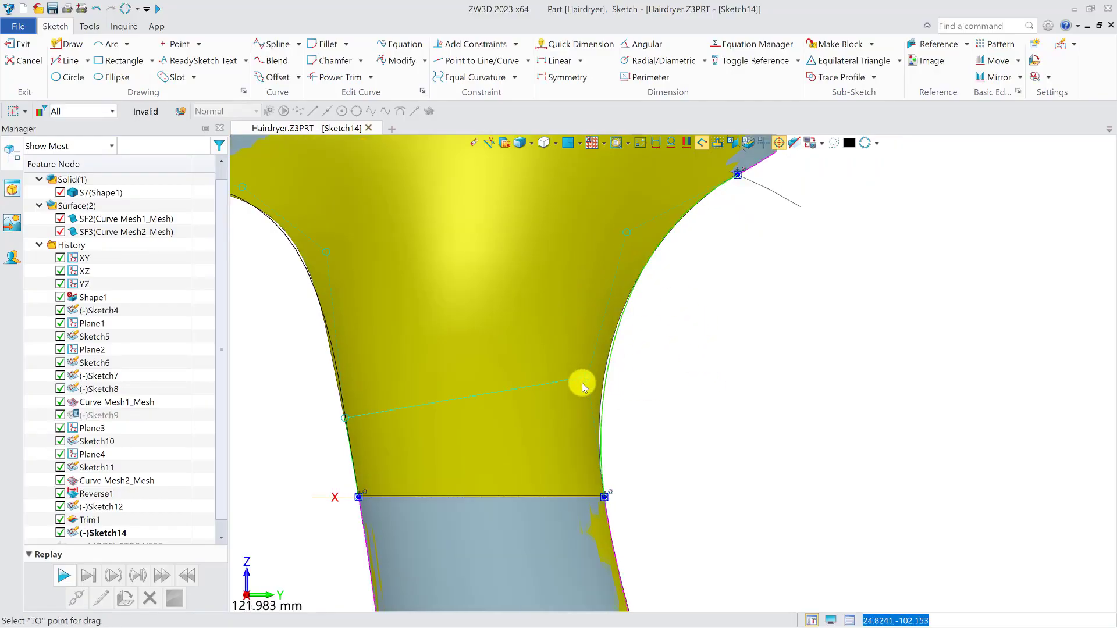
click(616, 322)
scroll(622, 317, down, 2)
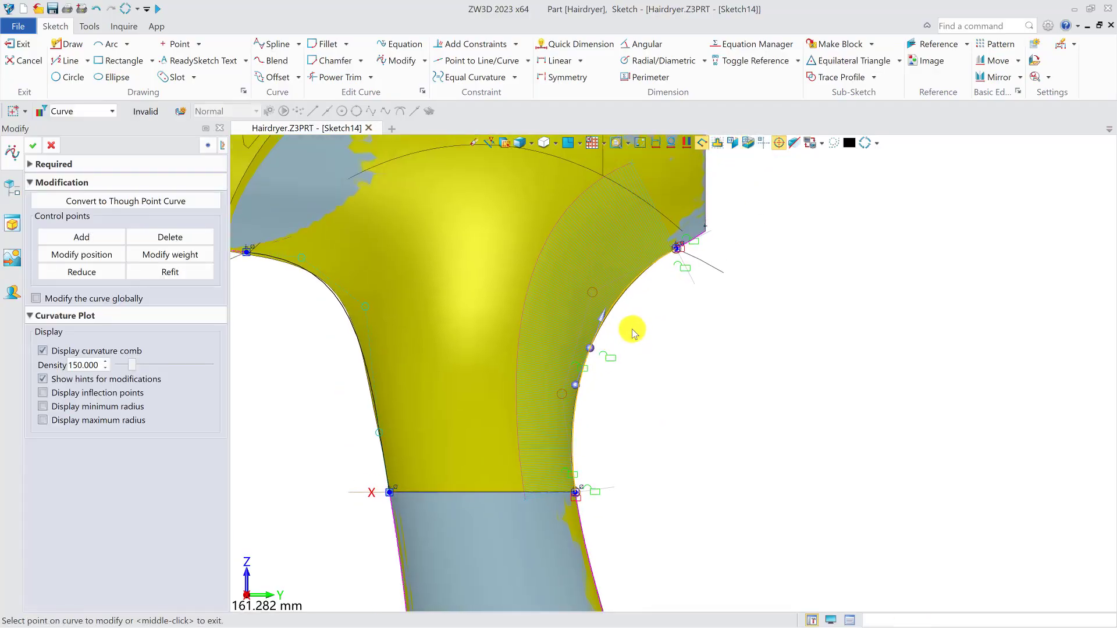
click(36, 145)
click(21, 44)
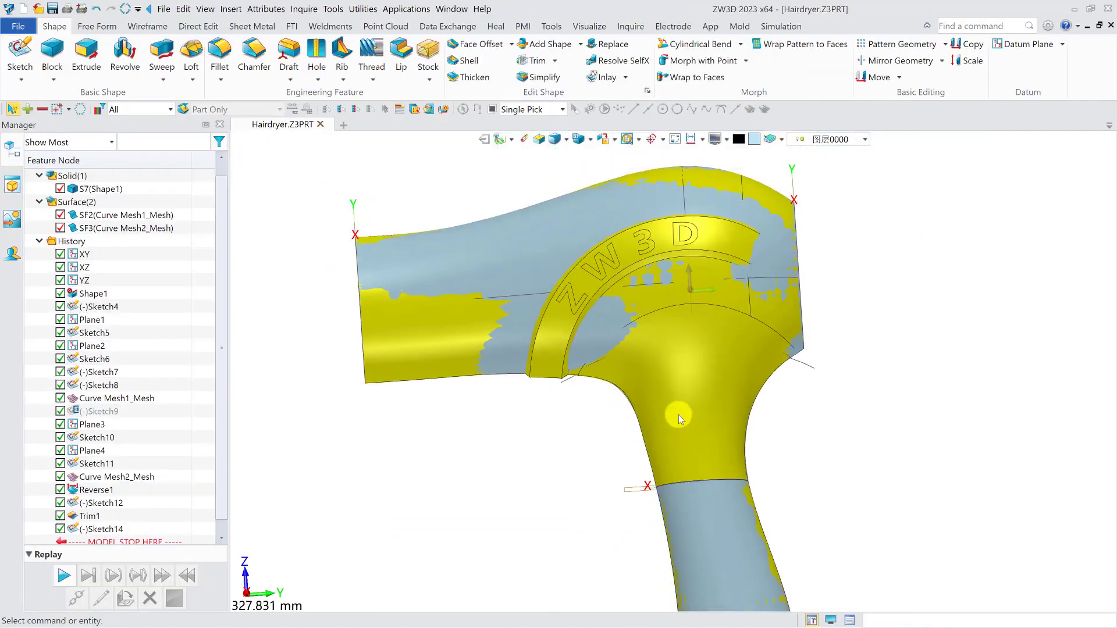
Step: Hide the solid S7(Shape1) and Sketch11
click(60, 188)
middle_drag(803, 432, 800, 468)
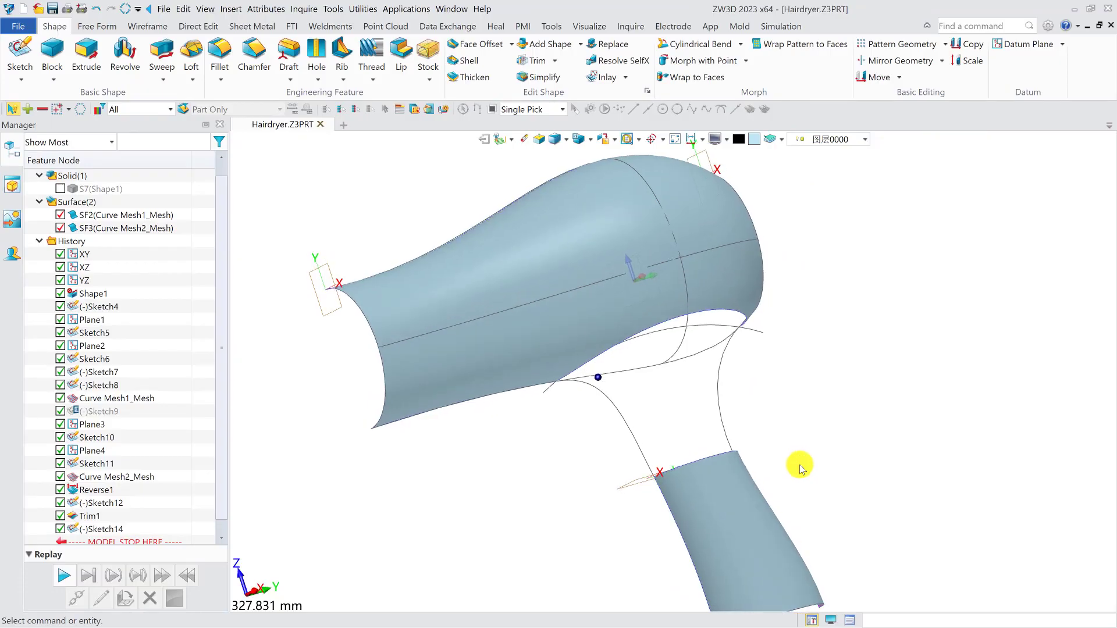
right_click(96, 464)
click(110, 109)
middle_drag(711, 469, 698, 454)
Step: Start a curve mesh using the nozzle-side and rear splines as U curves and the body opening and handle's upper edge as V curves
click(93, 26)
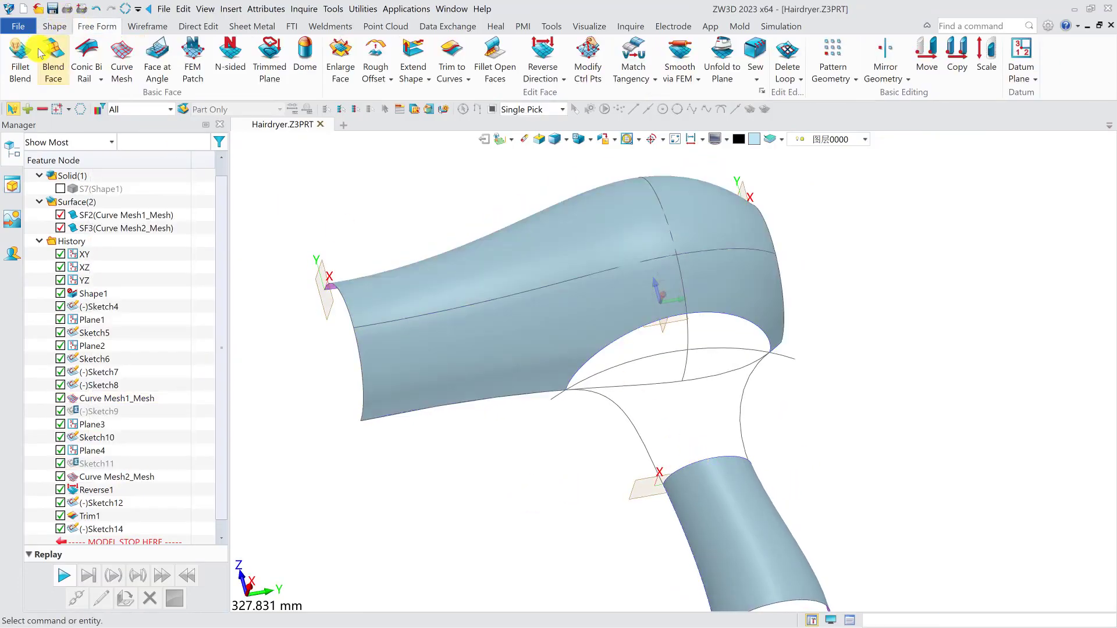
click(122, 51)
middle_drag(574, 324, 527, 317)
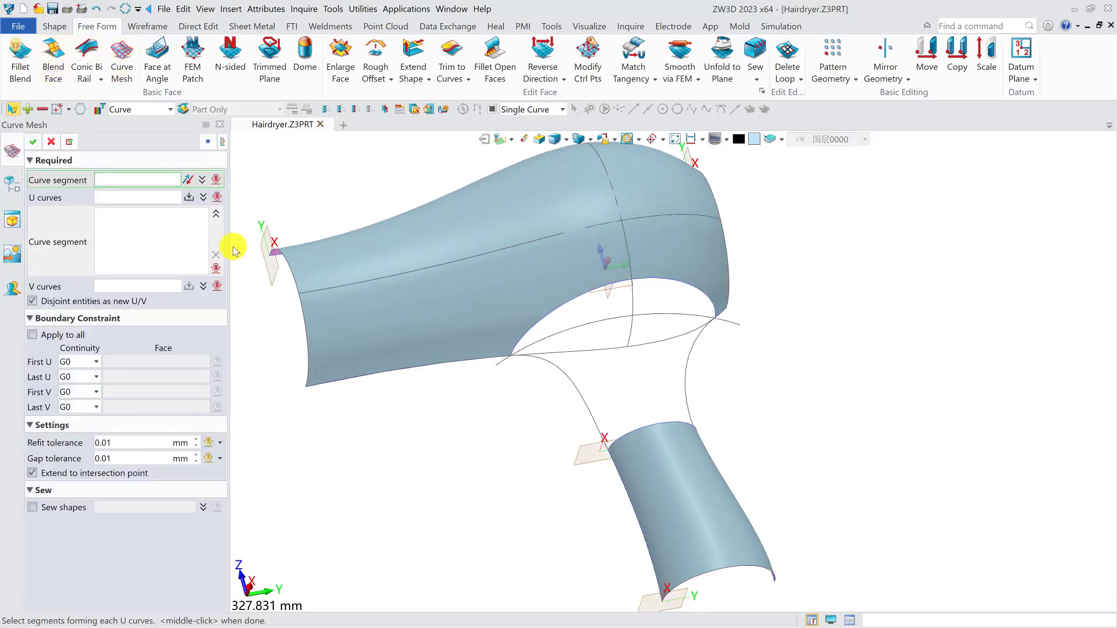
click(583, 408)
click(691, 342)
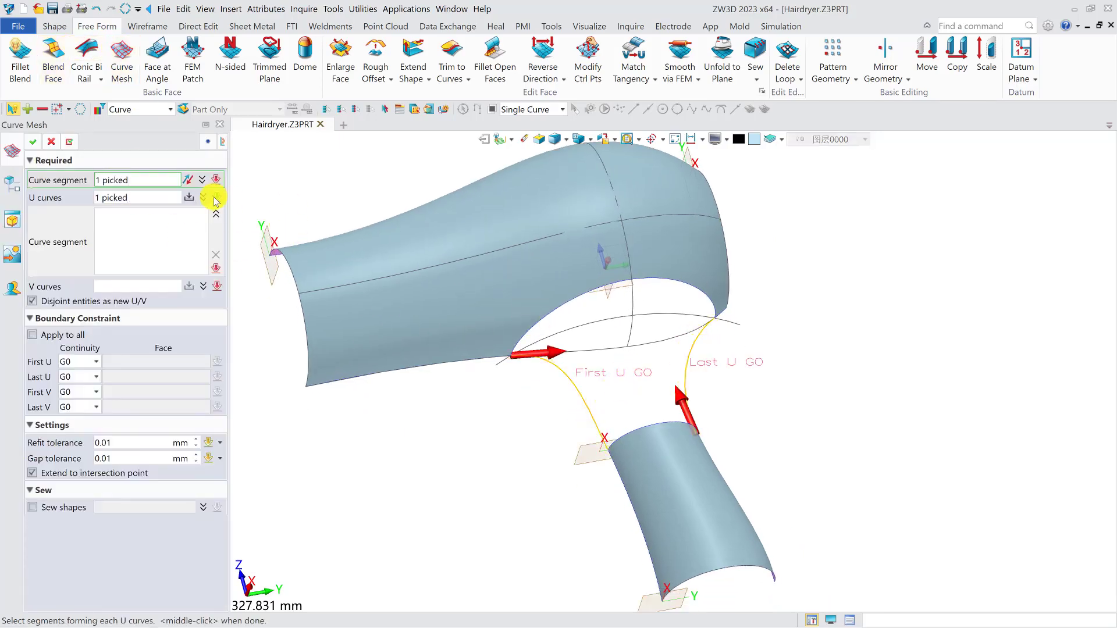
middle_click(169, 229)
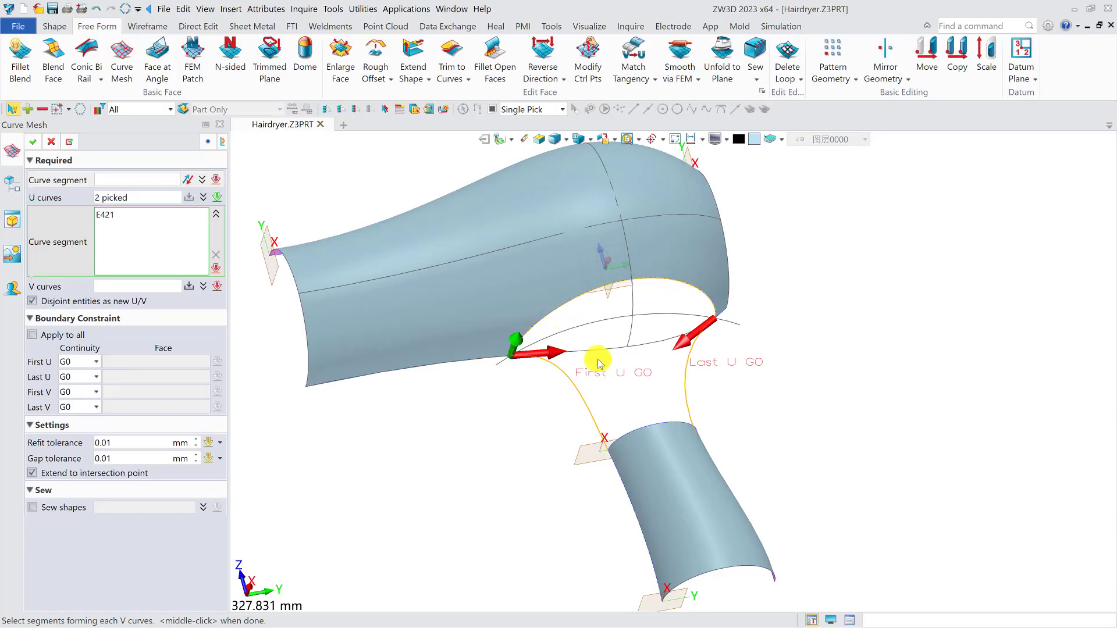
click(627, 436)
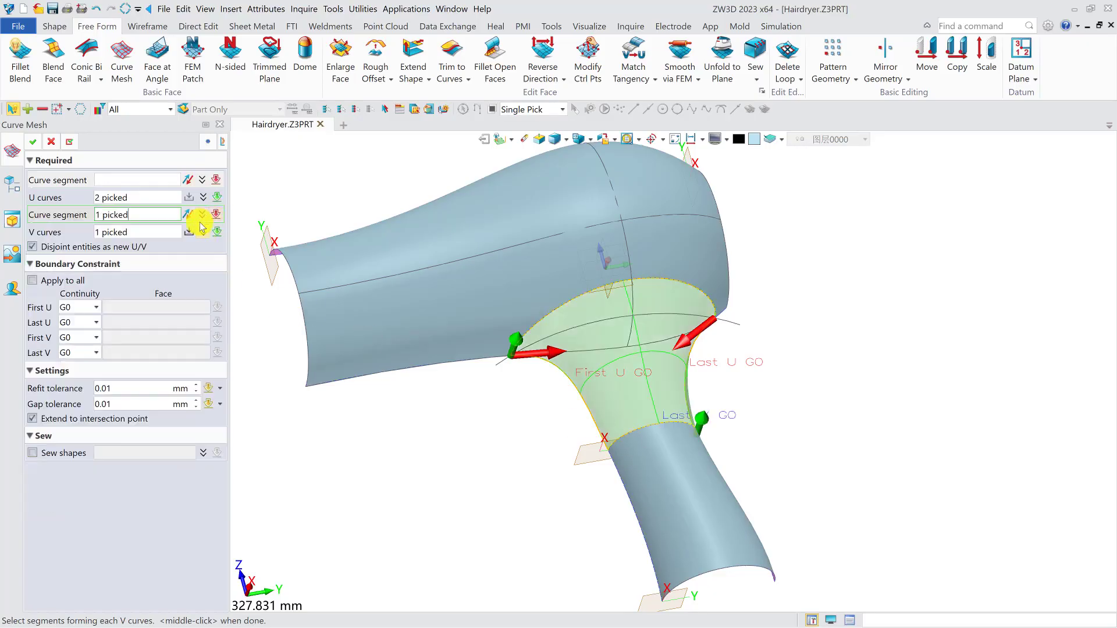
click(190, 233)
Step: Set both U boundaries to Normal against the datum plane and both V boundaries to G1, and create the transition surface
click(87, 308)
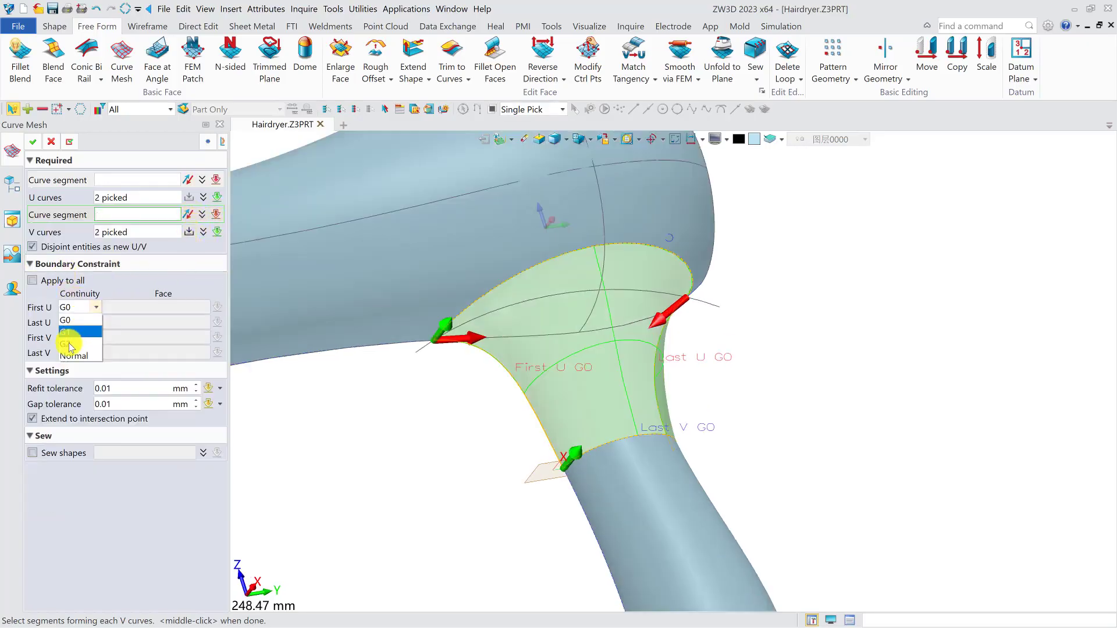
click(79, 355)
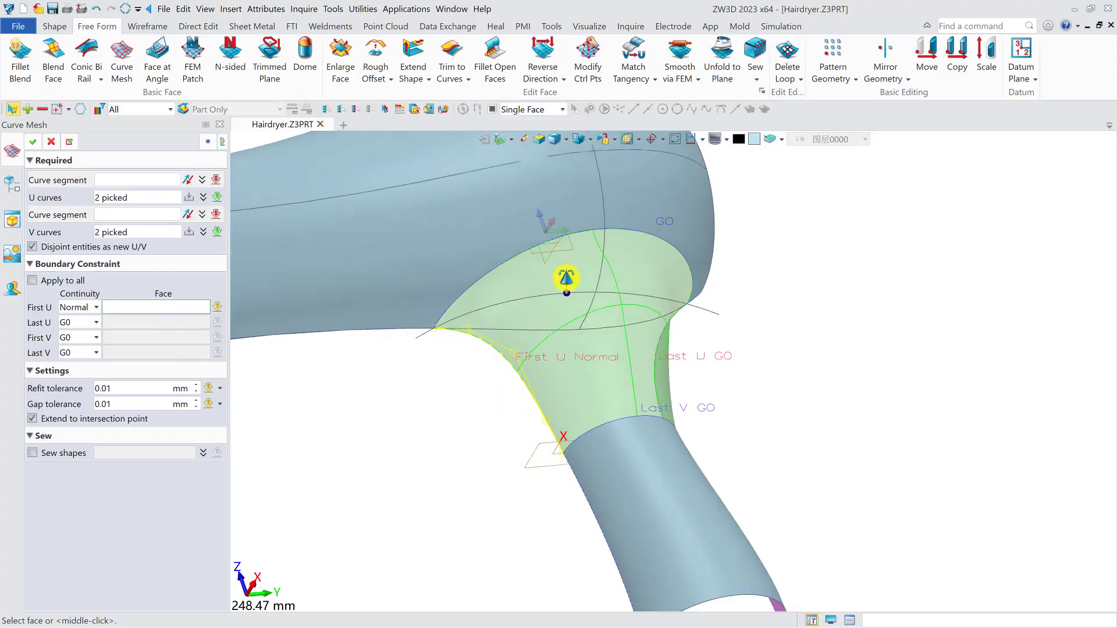
click(568, 249)
click(88, 335)
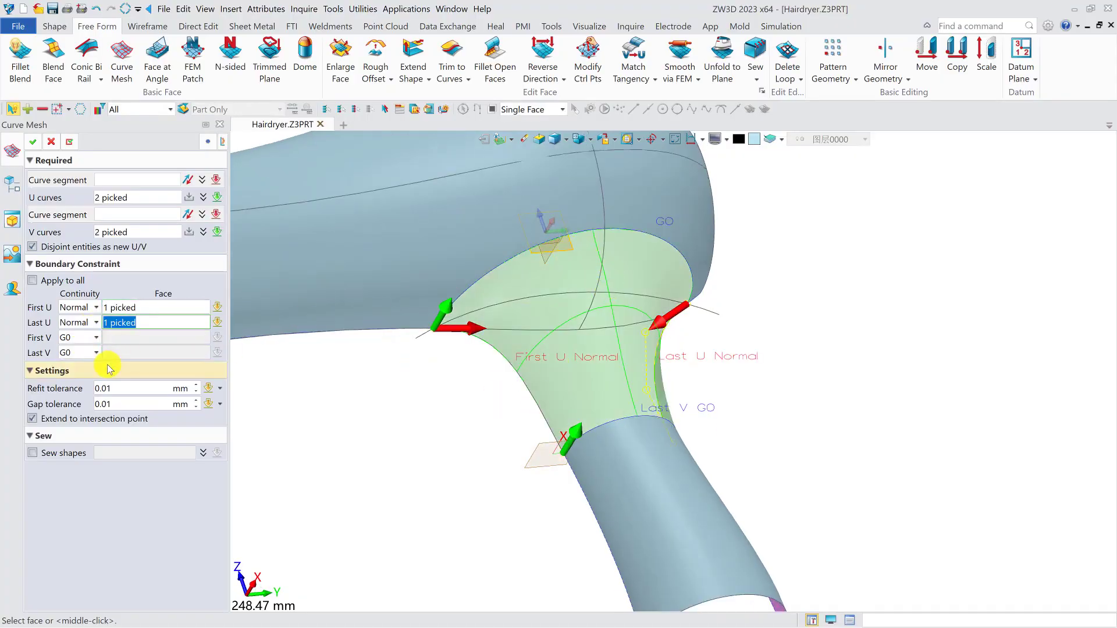
click(97, 337)
click(75, 361)
click(96, 353)
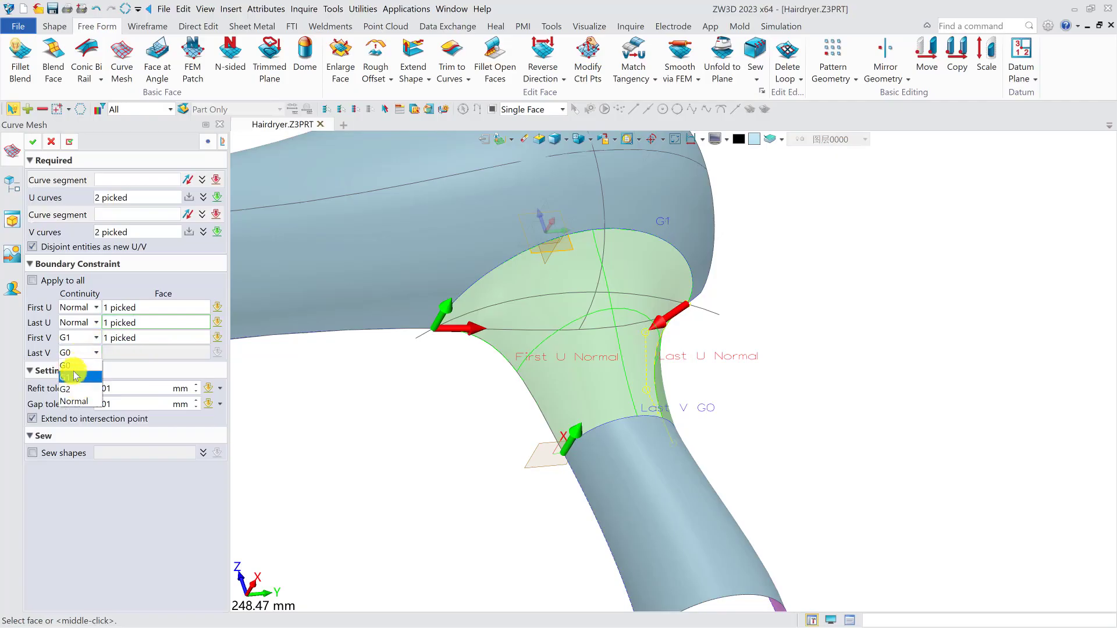
click(76, 377)
click(33, 141)
Step: Examine the zebra stripes across the body, transition and handle surfaces, and restore the shaded display
right_drag(788, 424, 804, 387)
scroll(763, 415, down, 2)
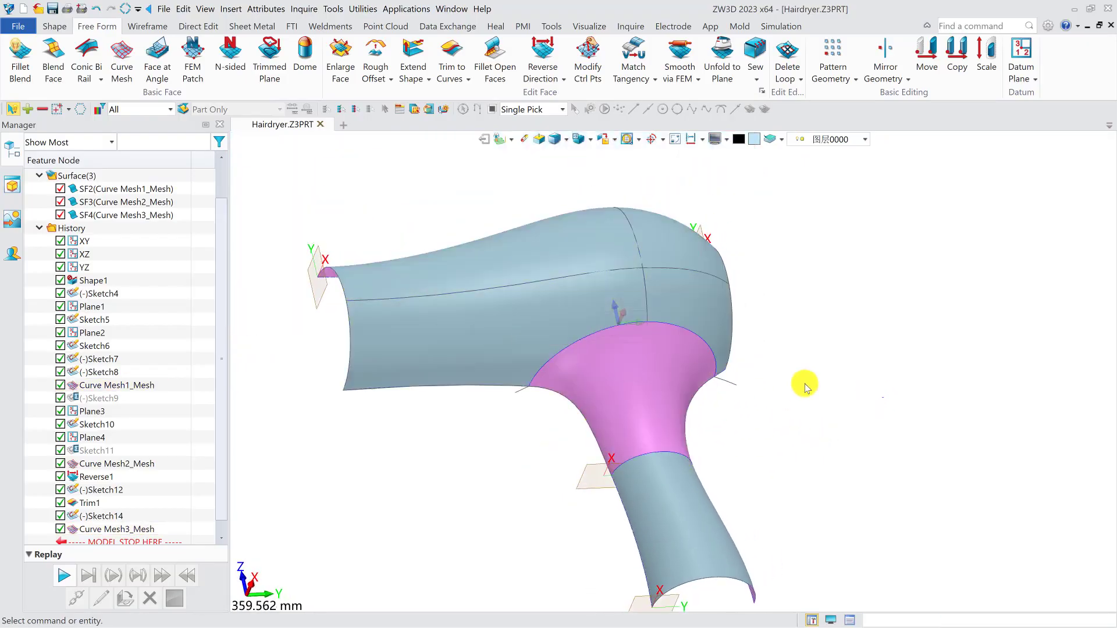
click(570, 143)
click(573, 218)
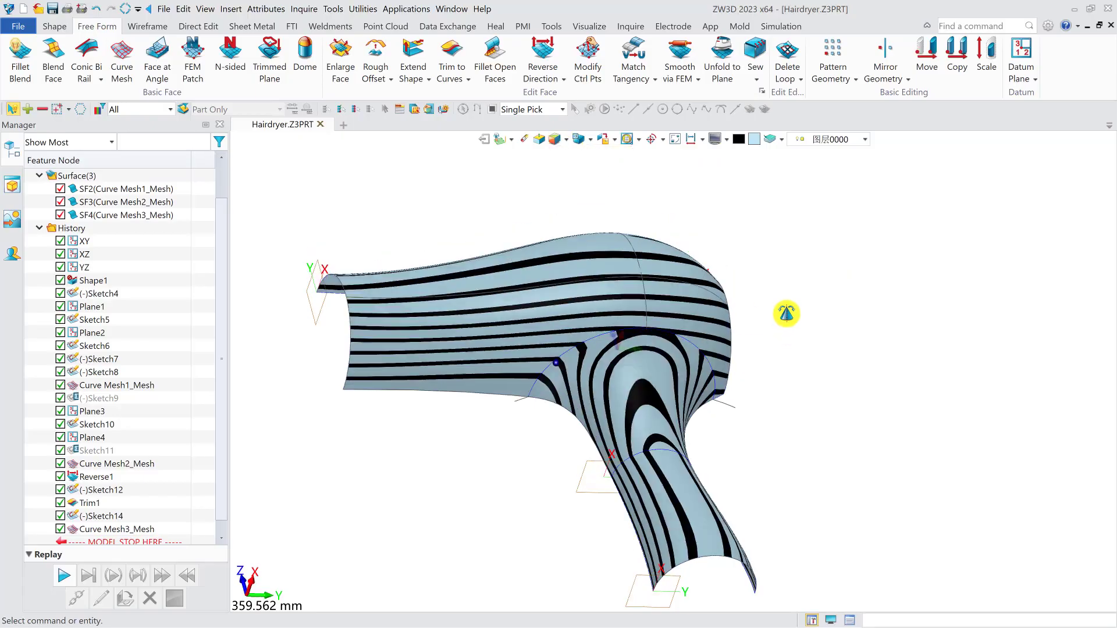
right_drag(785, 330, 785, 337)
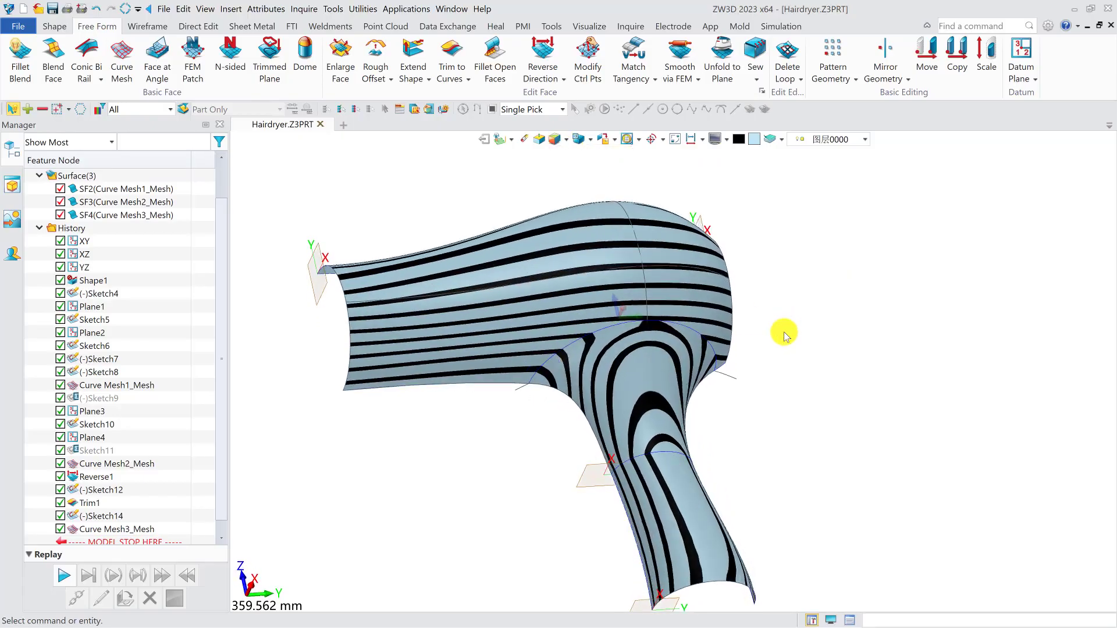
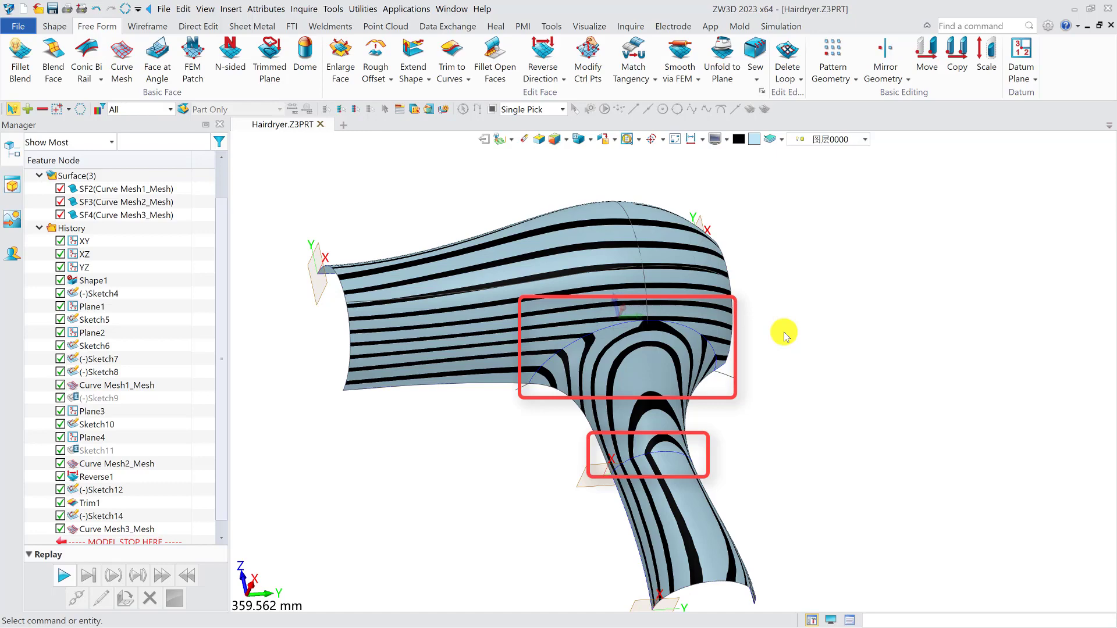
click(555, 140)
Step: Check the position, tangent and curvature continuity between the body and transition surfaces
scroll(640, 372, up, 3)
right_drag(577, 326, 573, 373)
scroll(575, 373, down, 1)
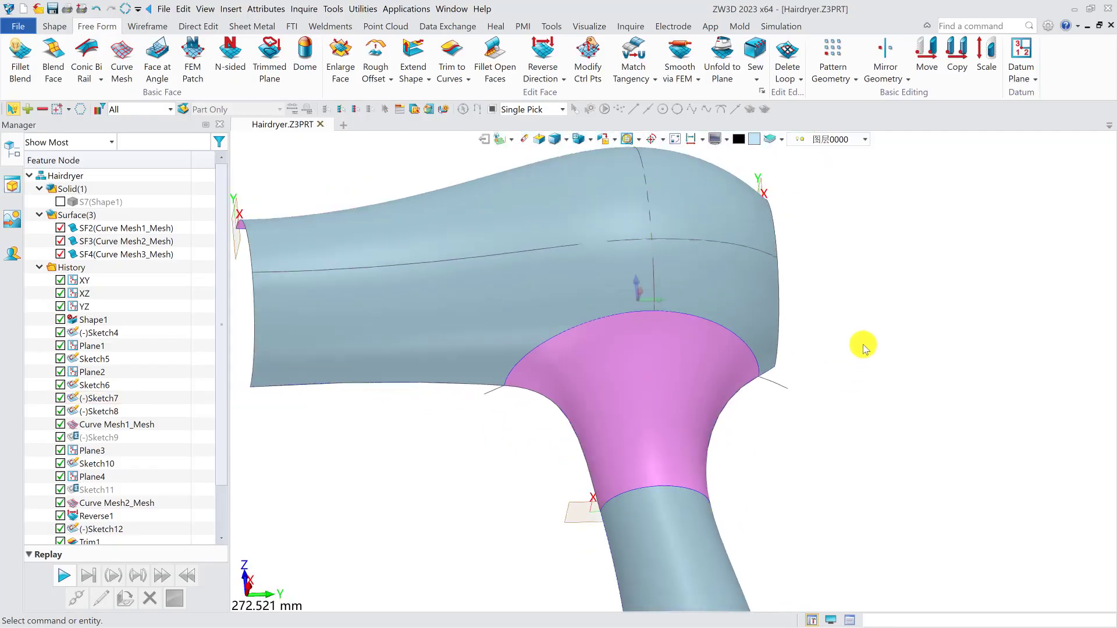
scroll(858, 340, down, 1)
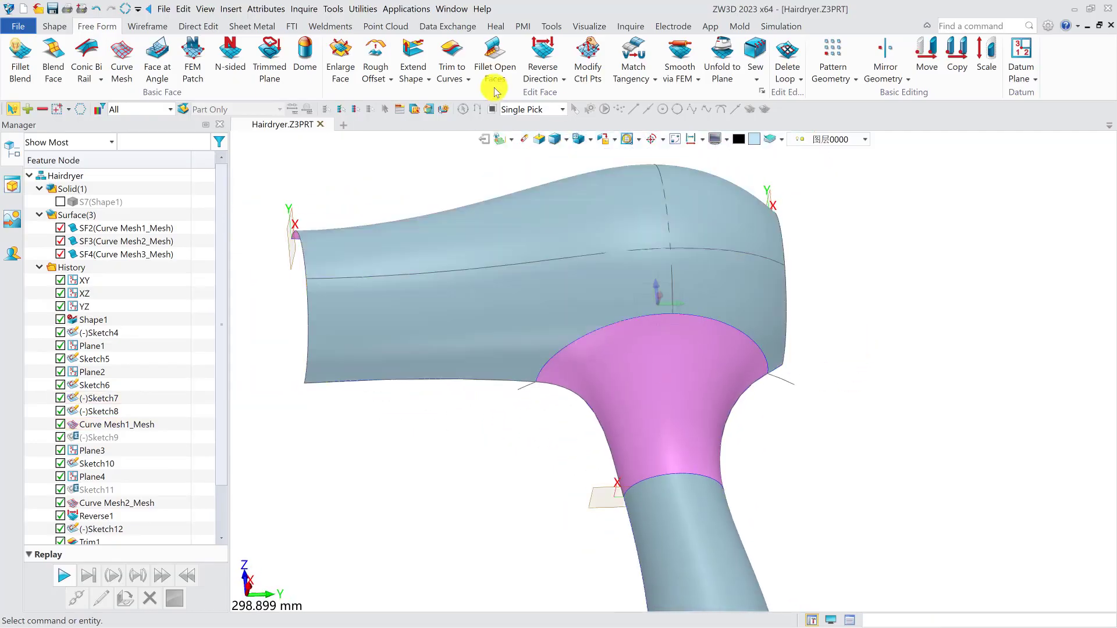
click(628, 26)
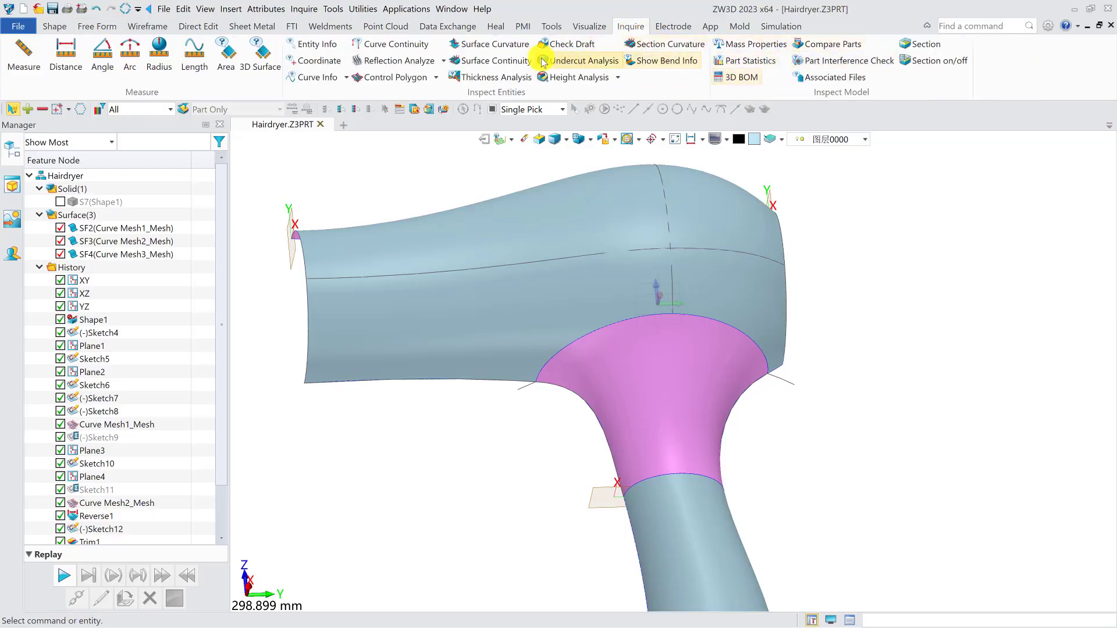
click(494, 61)
click(489, 317)
click(619, 360)
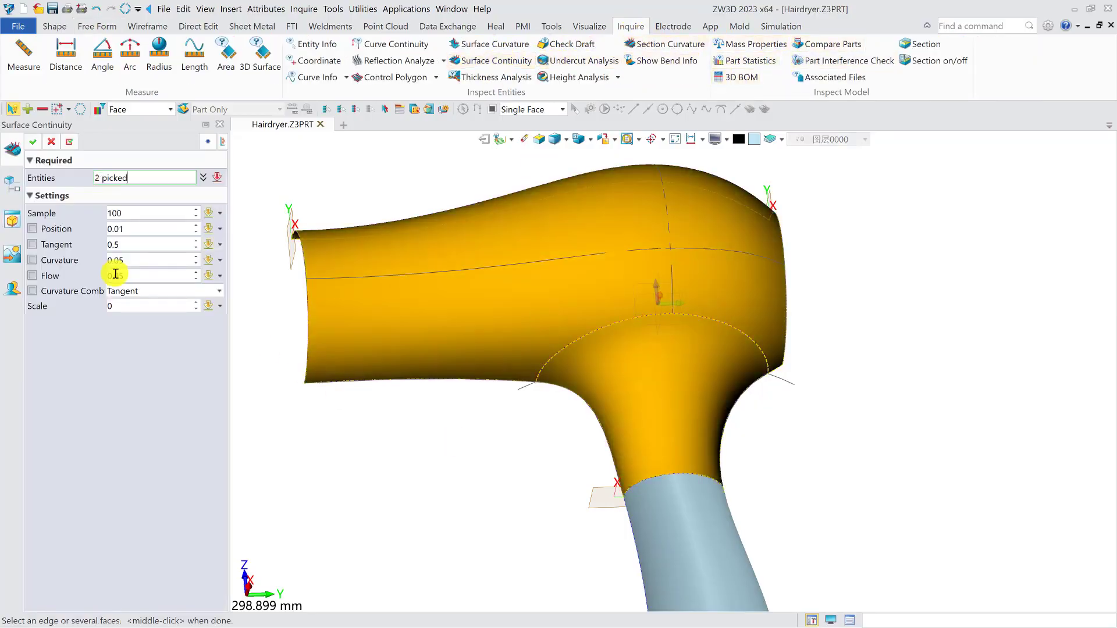
click(35, 230)
click(36, 245)
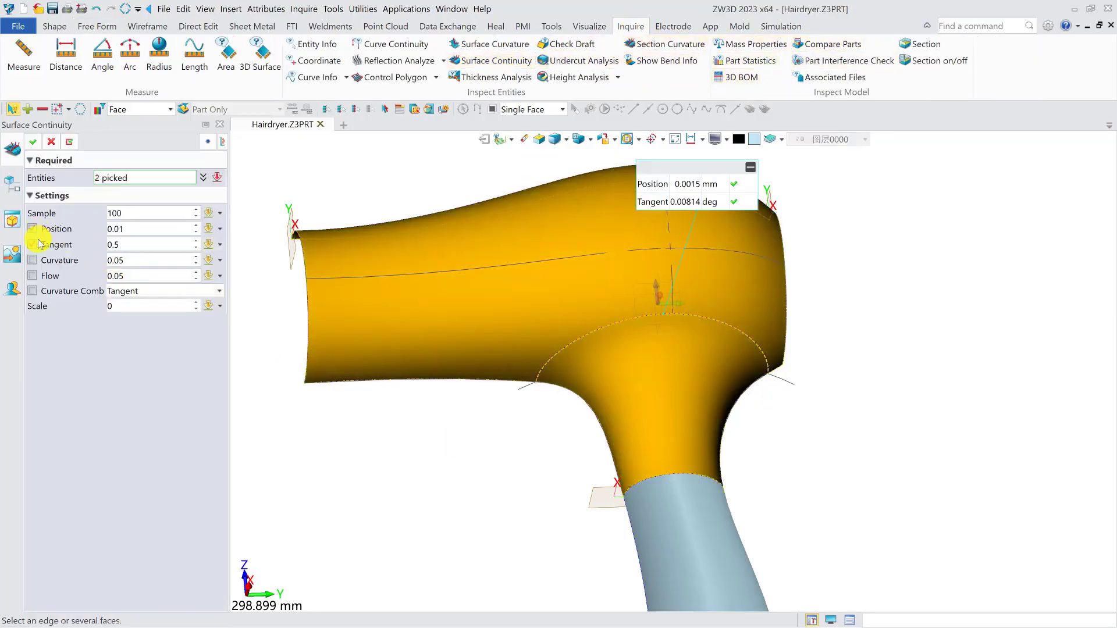
click(34, 259)
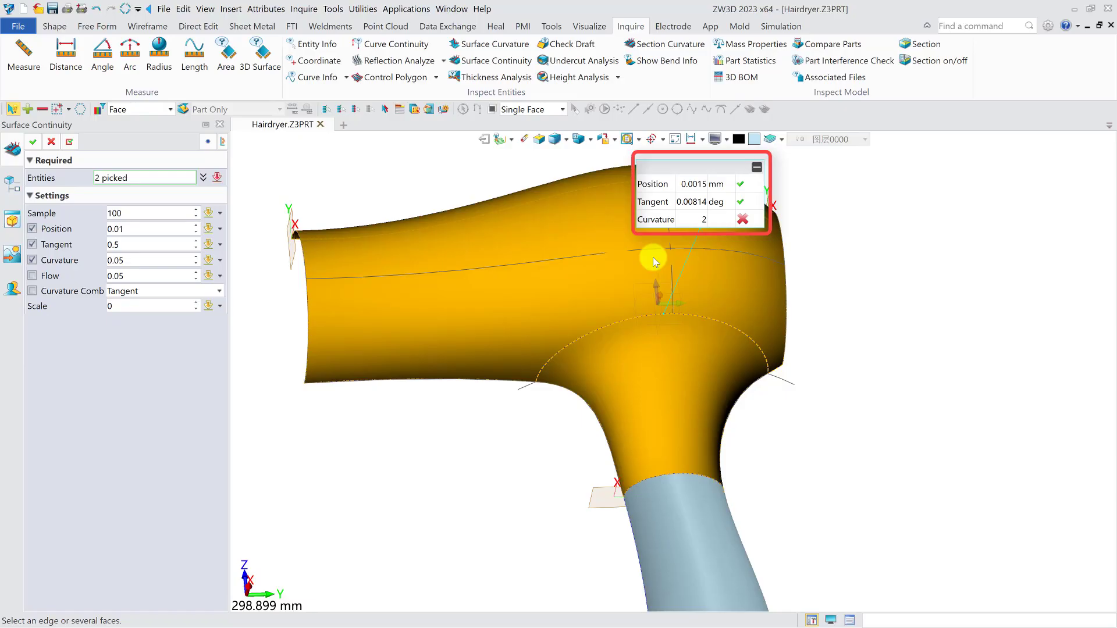
scroll(684, 354, down, 3)
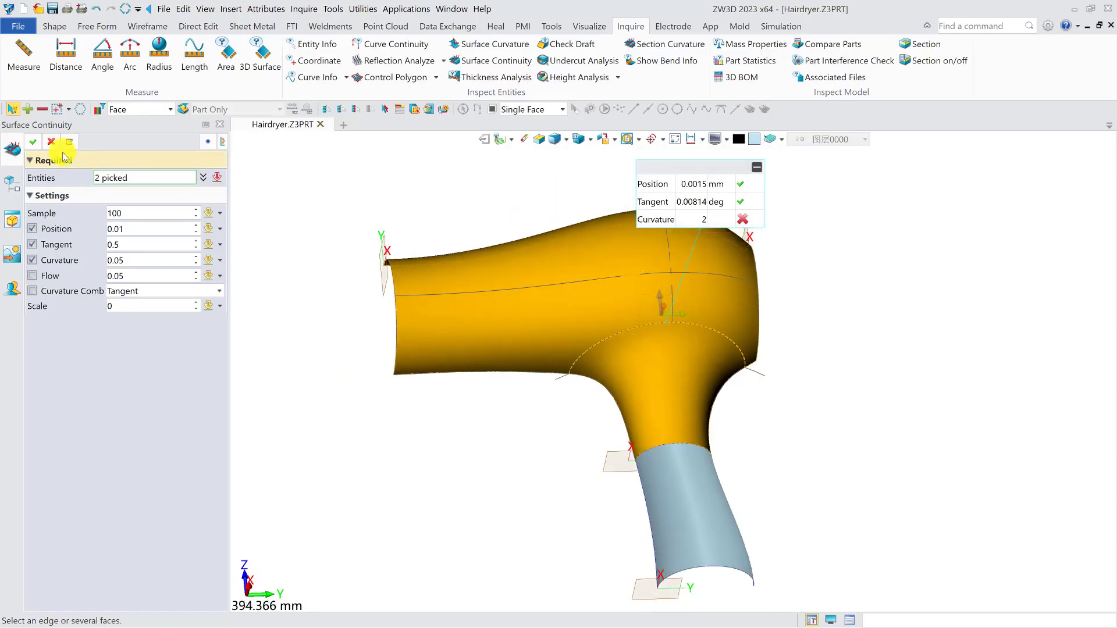
middle_click(220, 217)
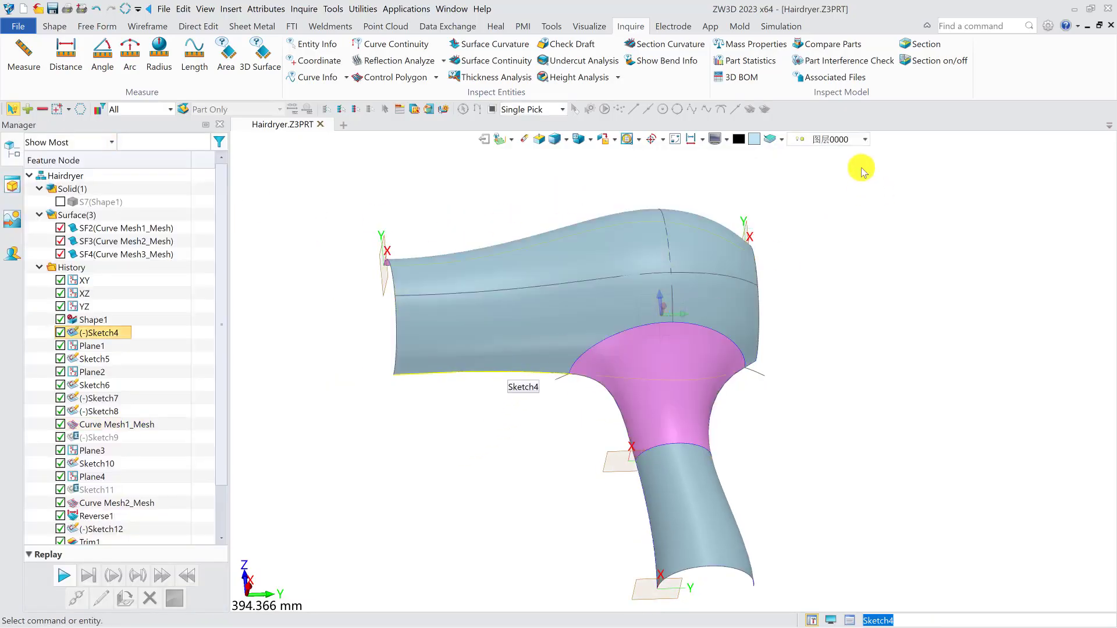
Step: Sew the body, transition and handle surfaces together with a 0.01 mm tolerance
click(97, 26)
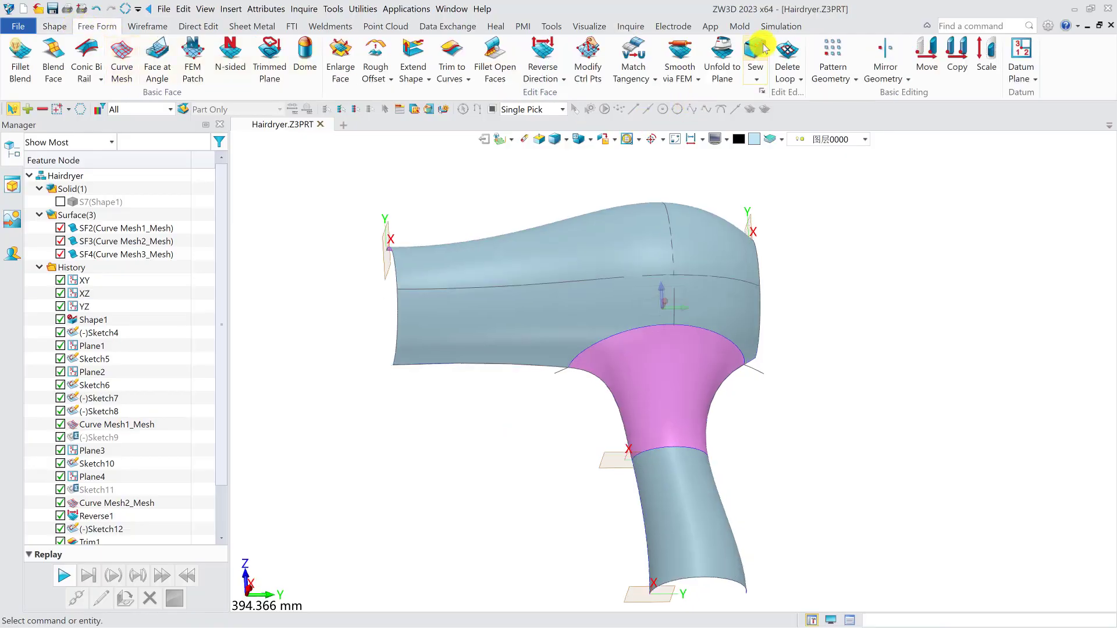
click(755, 53)
click(653, 341)
click(603, 314)
scroll(445, 436, up, 3)
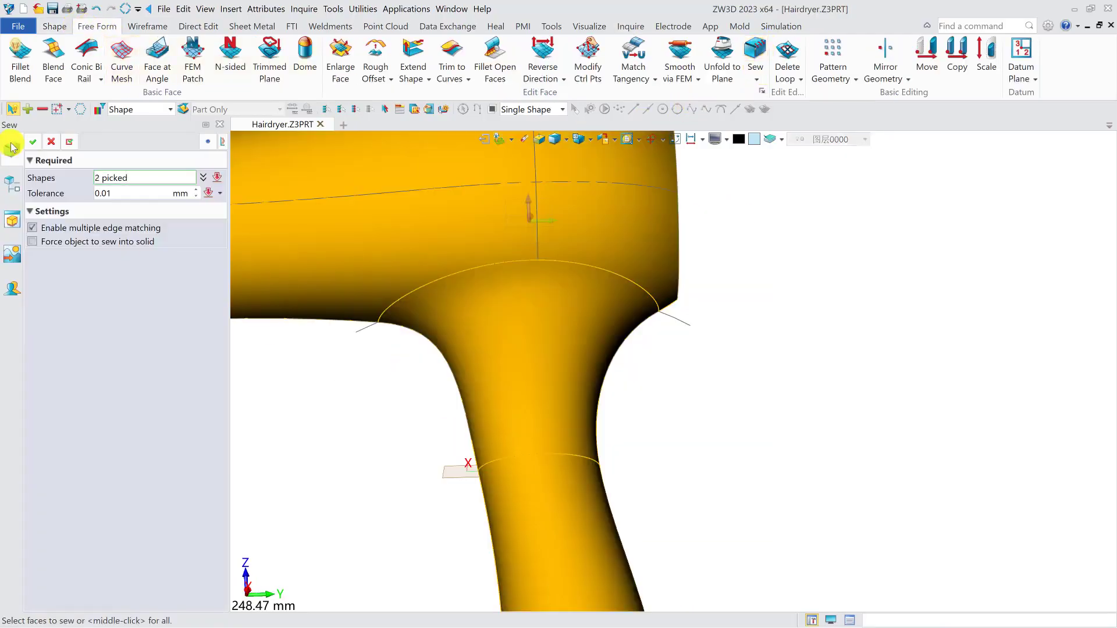
middle_click(55, 158)
click(638, 374)
scroll(646, 431, down, 3)
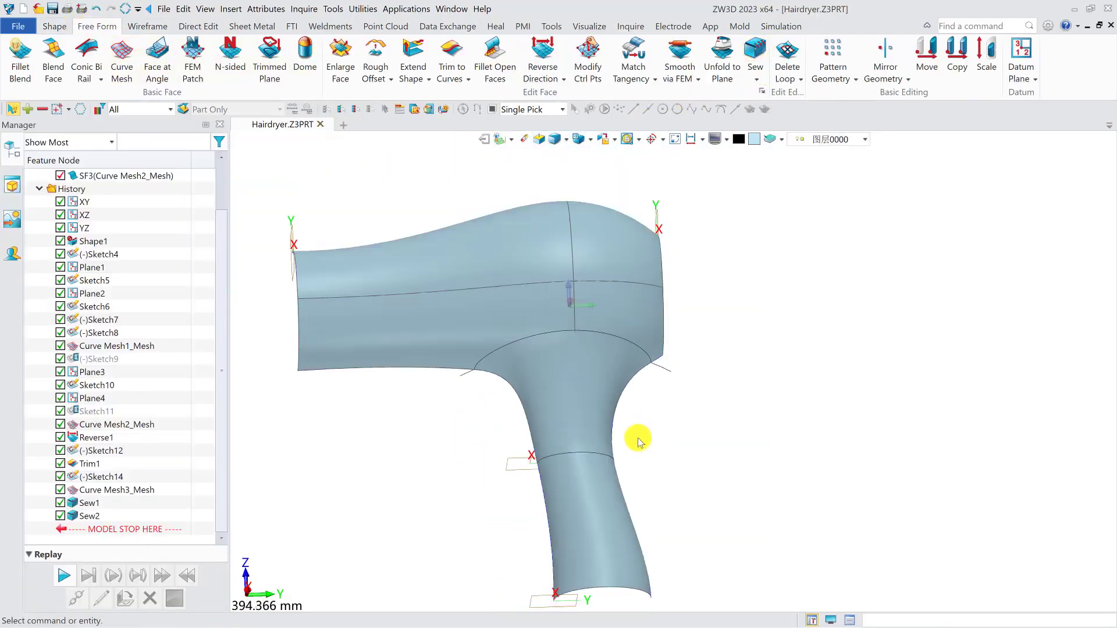
scroll(651, 419, down, 1)
scroll(531, 444, up, 3)
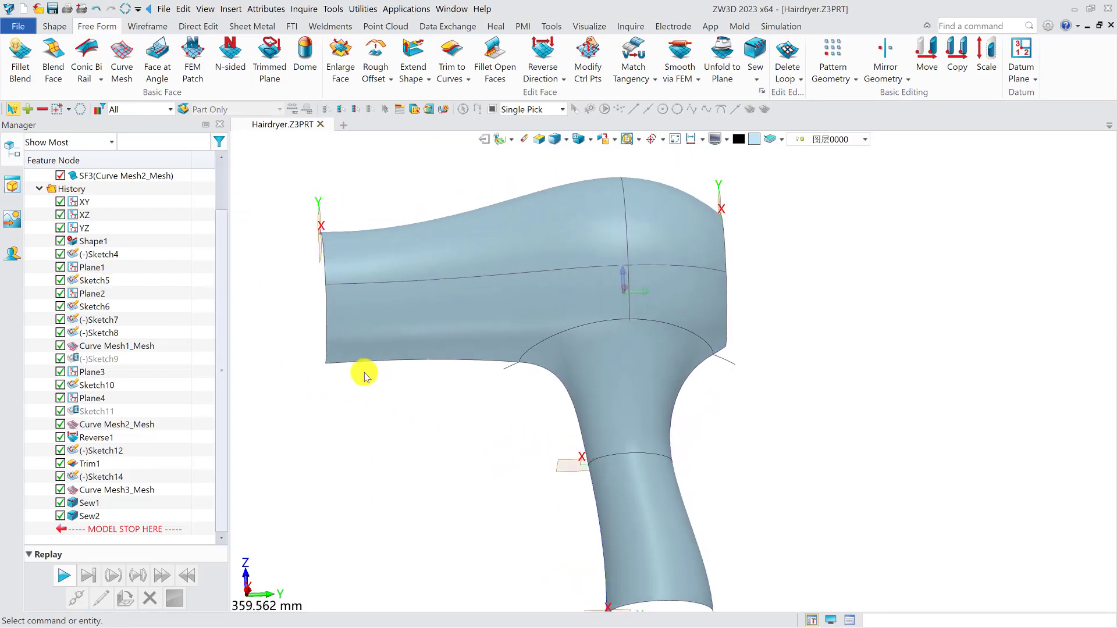
Step: Show the solid S7(Shape1) again over the sewn surface
click(55, 28)
scroll(112, 262, up, 2)
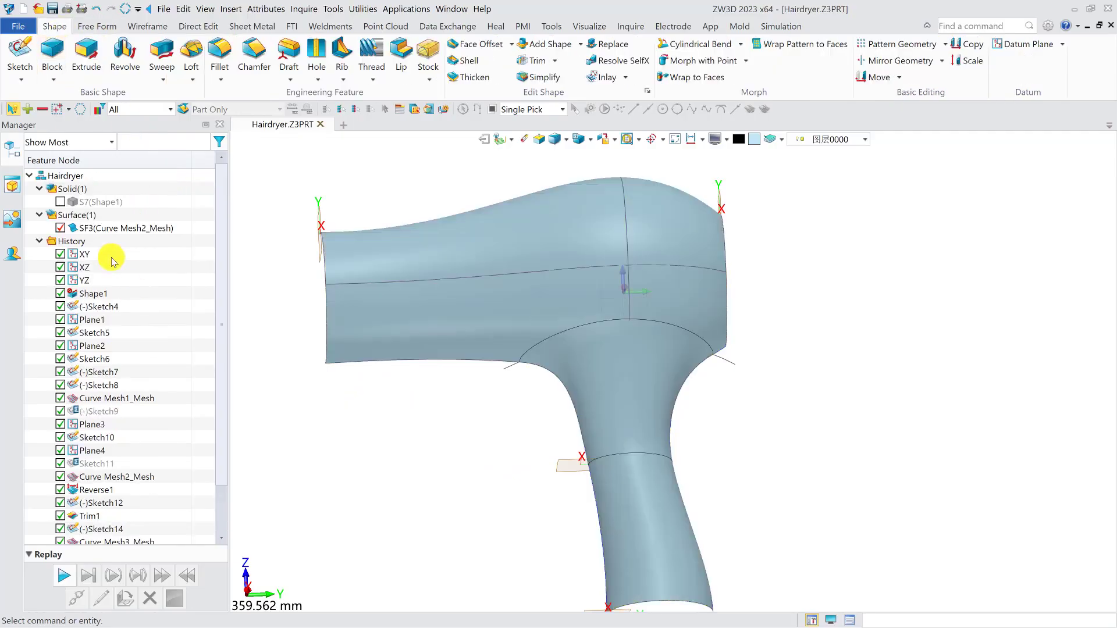
click(60, 204)
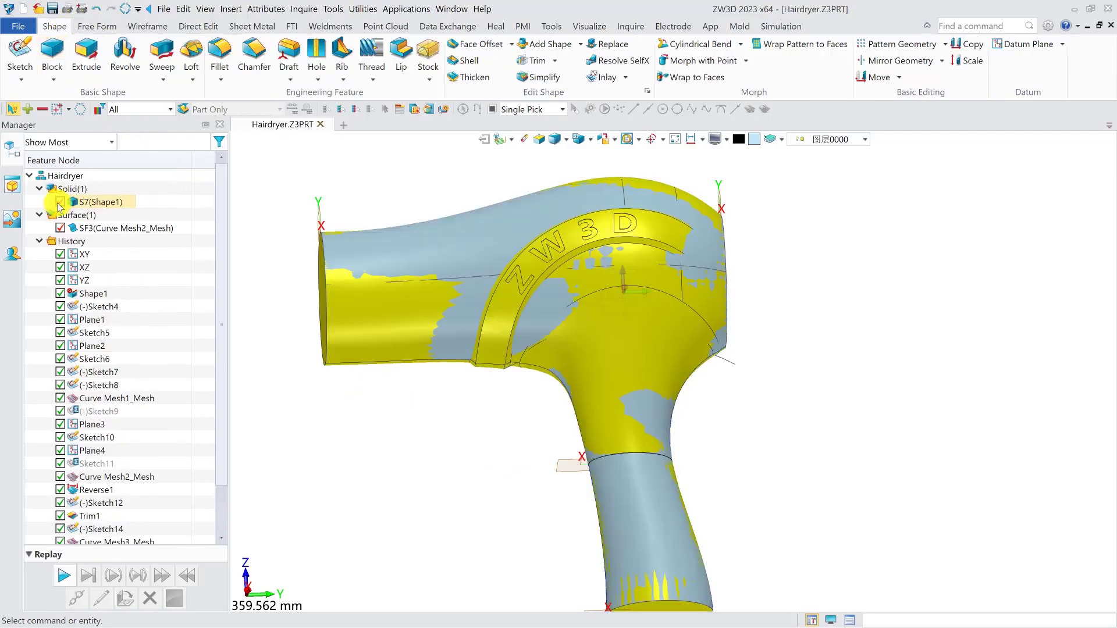
mouse_move(567, 328)
middle_down()
mouse_move(555, 356)
mouse_move(568, 349)
middle_up()
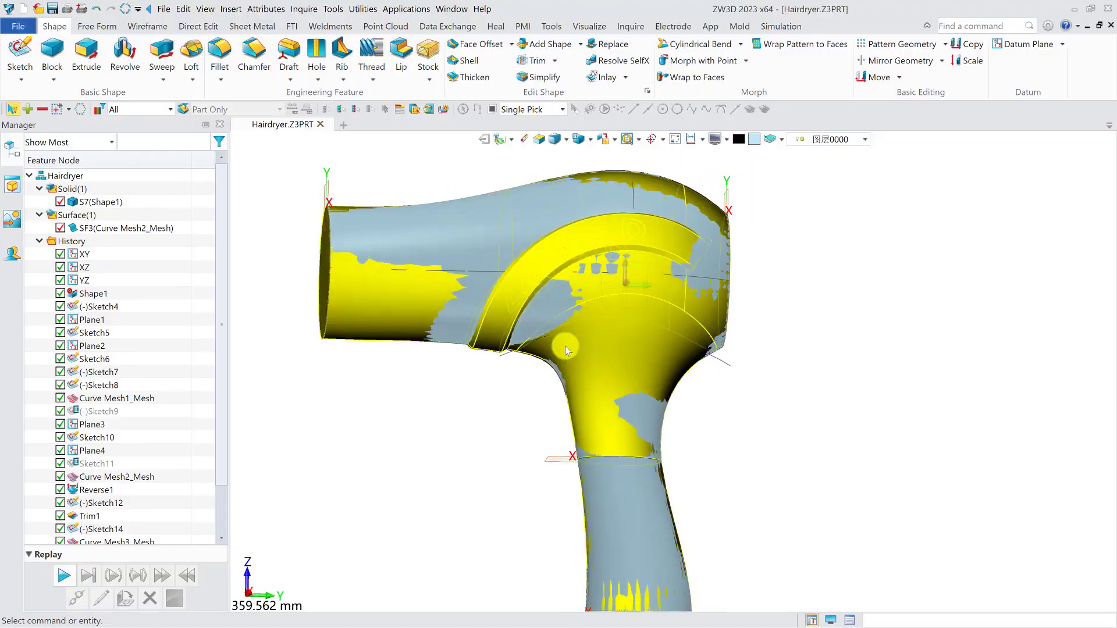
Step: Create a new sketch on the YZ plane and hide the sewn surface SF3(Curve Mesh2_Mesh)
click(20, 55)
click(649, 301)
middle_click(649, 302)
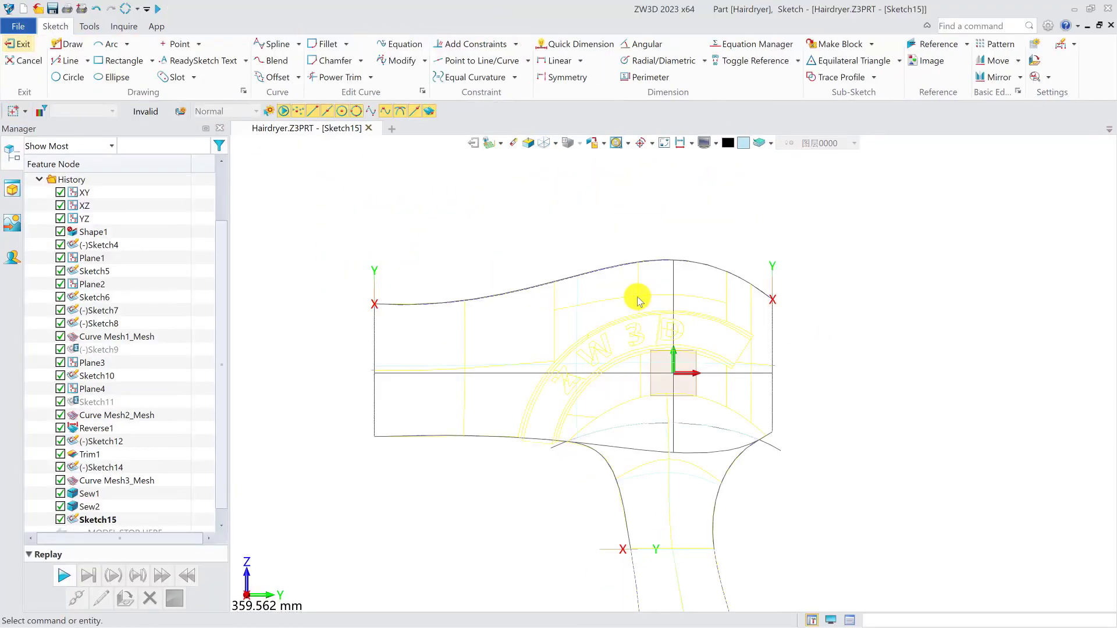
scroll(654, 247, up, 2)
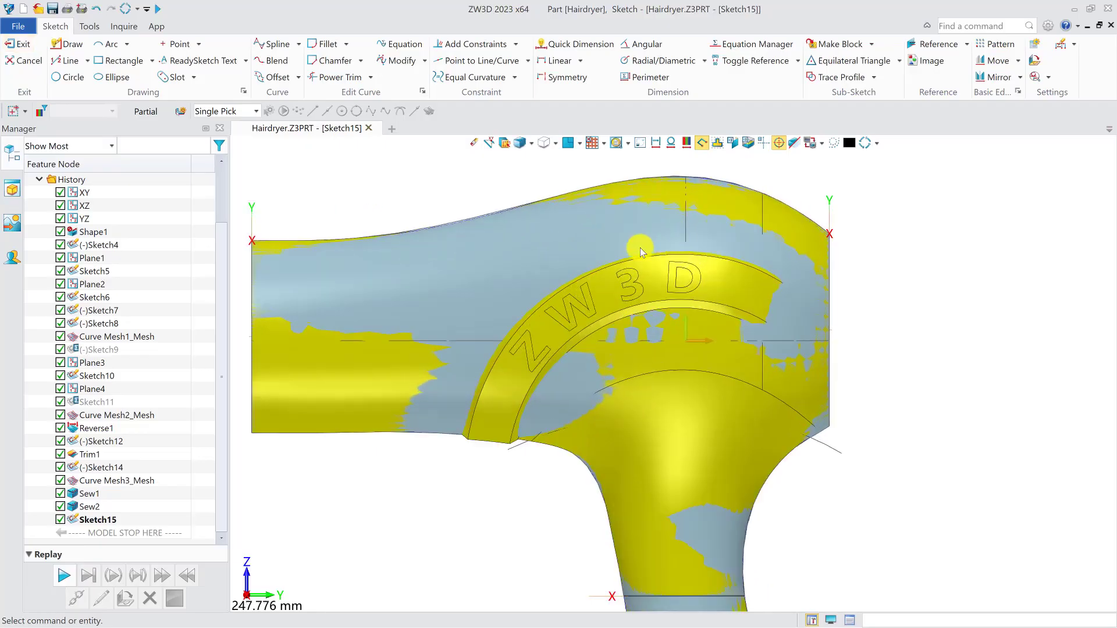
scroll(577, 312, up, 1)
scroll(119, 303, up, 2)
click(60, 232)
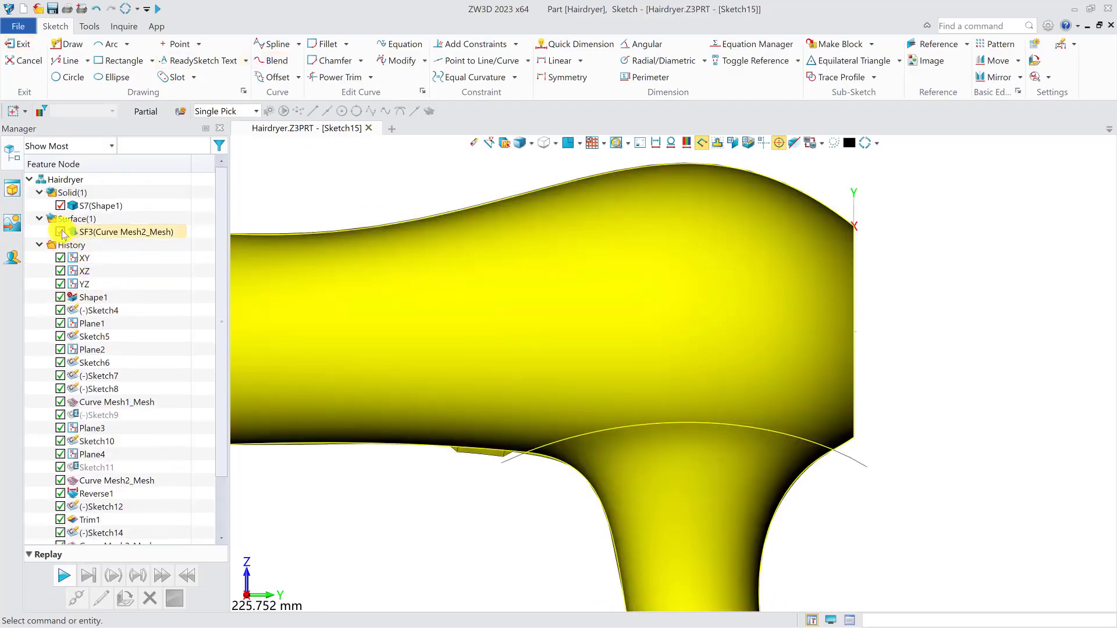
Step: Draw a four-point spline along the outer edge of the raised ZW3D band, from its rear end to the body's lower edge
click(273, 44)
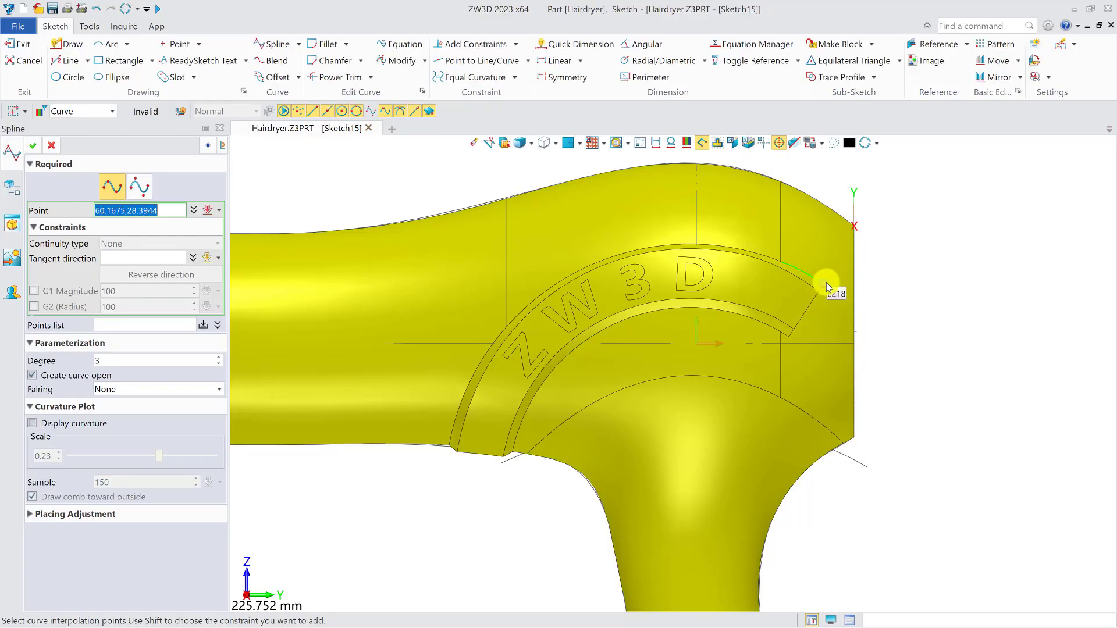
click(648, 249)
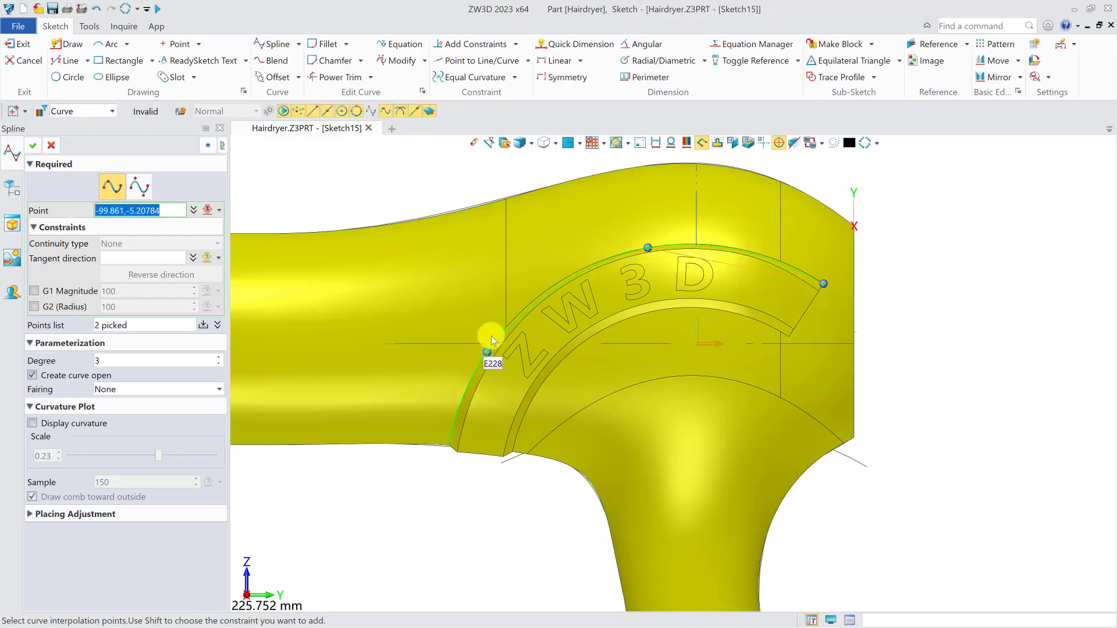
click(504, 327)
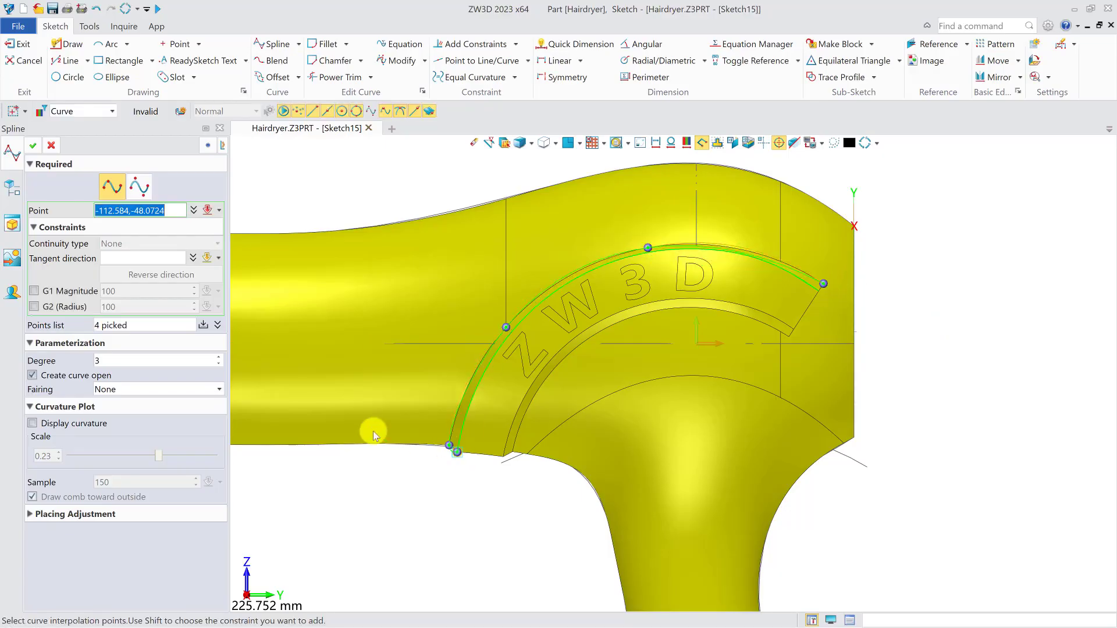
middle_click(548, 408)
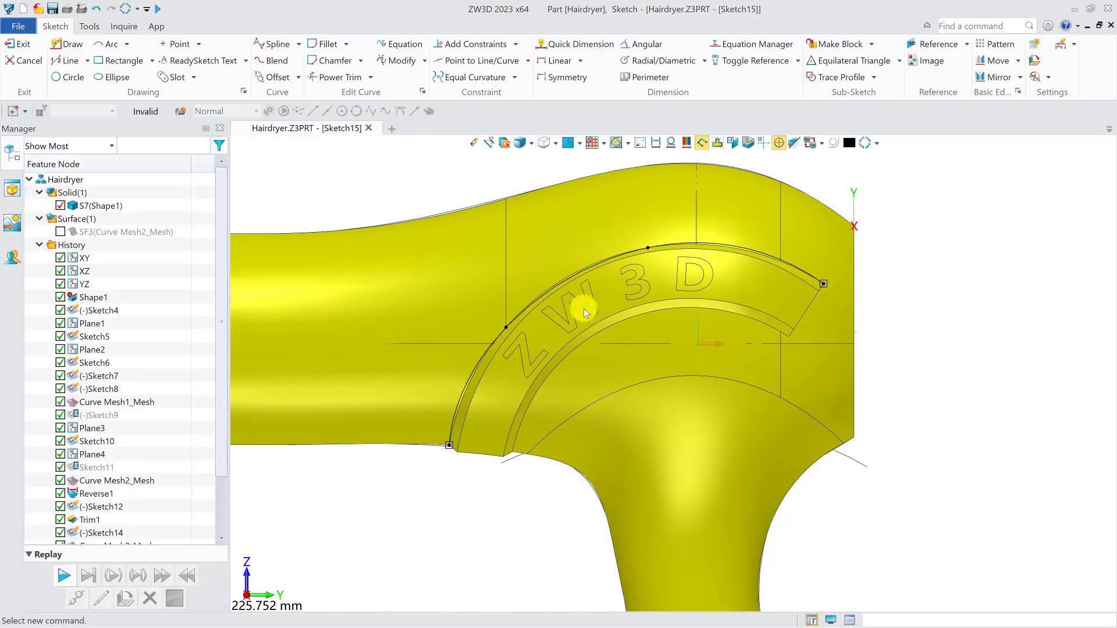
Step: Convert the outer band spline to a control point curve and adjust its control points to follow the band's outer edge
scroll(669, 246, up, 3)
double_click(679, 250)
click(126, 201)
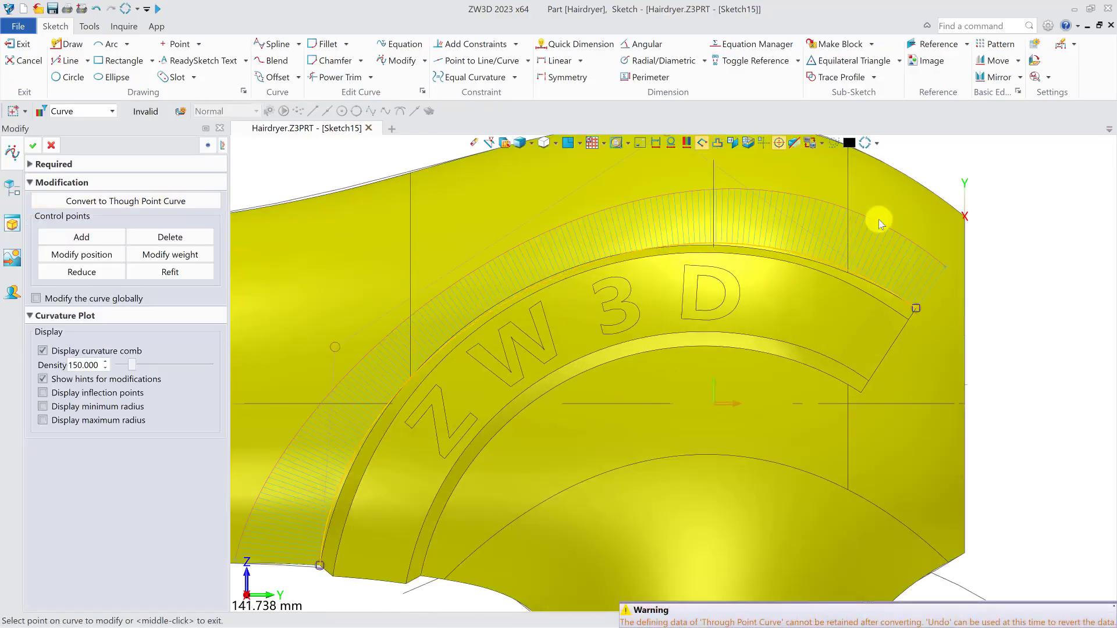
middle_drag(839, 205, 742, 256)
click(577, 187)
click(556, 186)
middle_drag(559, 280, 700, 215)
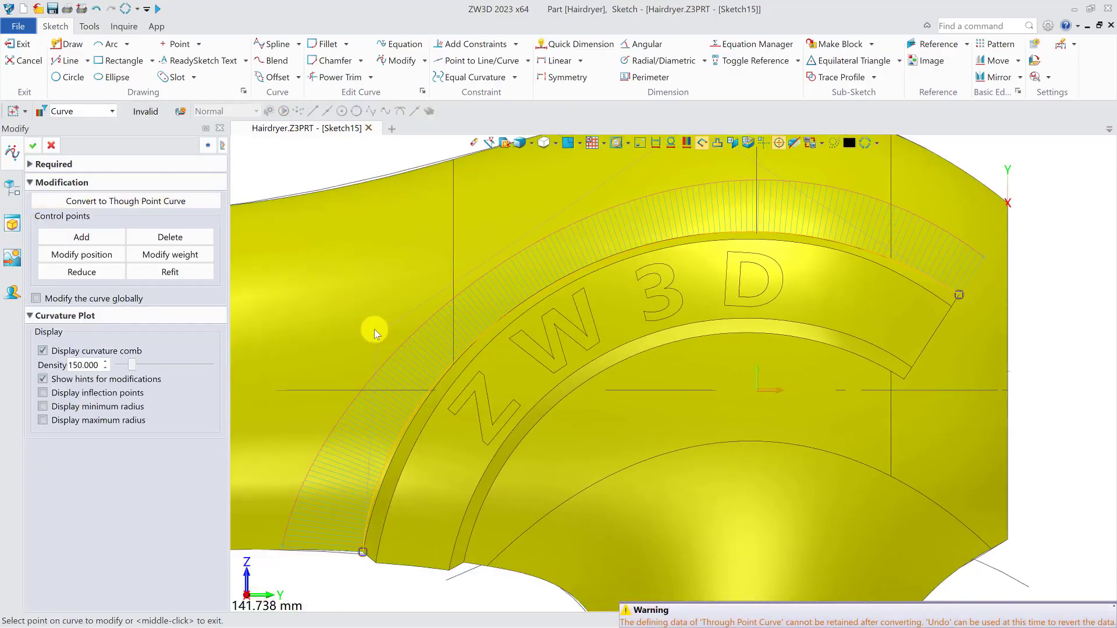
scroll(411, 309, down, 1)
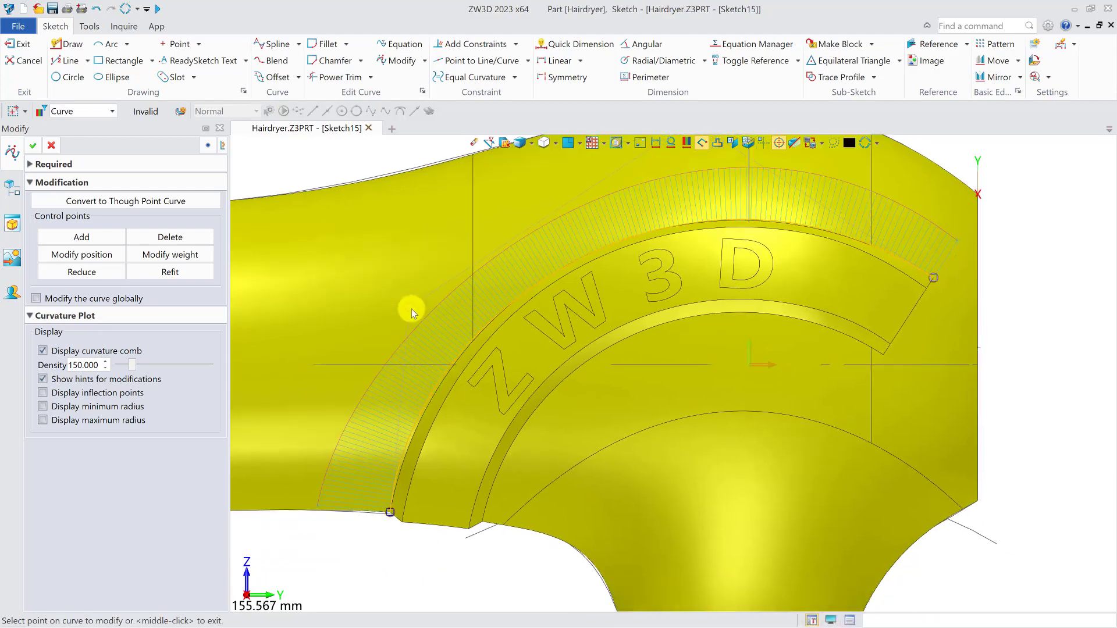
scroll(663, 302, down, 2)
scroll(610, 257, up, 3)
scroll(720, 237, down, 1)
scroll(721, 237, down, 3)
click(33, 146)
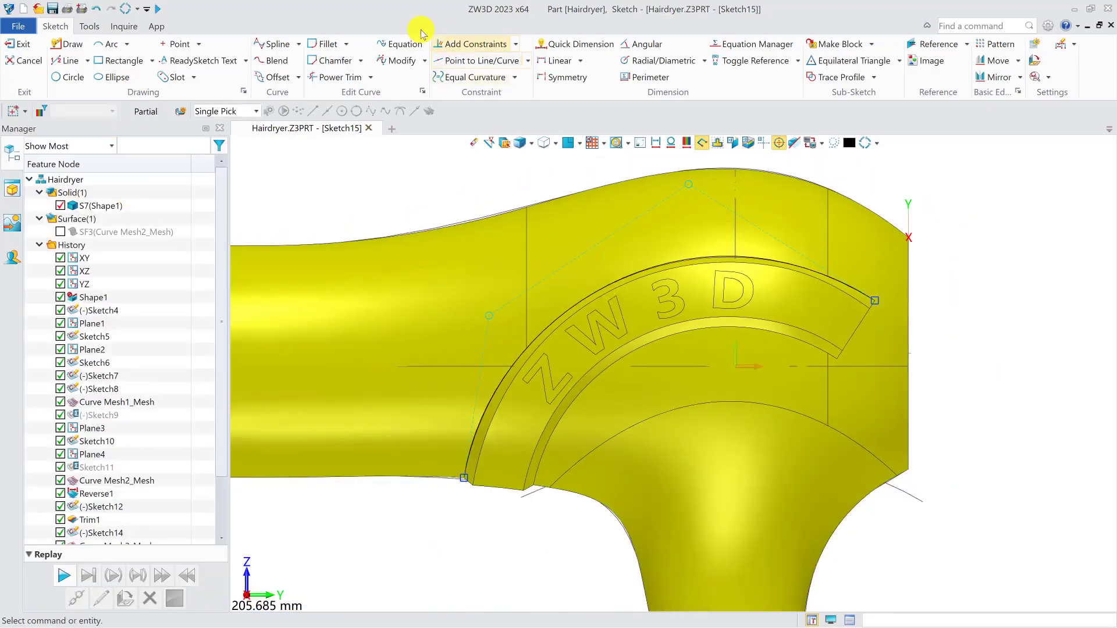
Step: Draw a four-point spline along the inner edge of the raised band, from its rear end to the body's lower edge
click(278, 44)
click(829, 359)
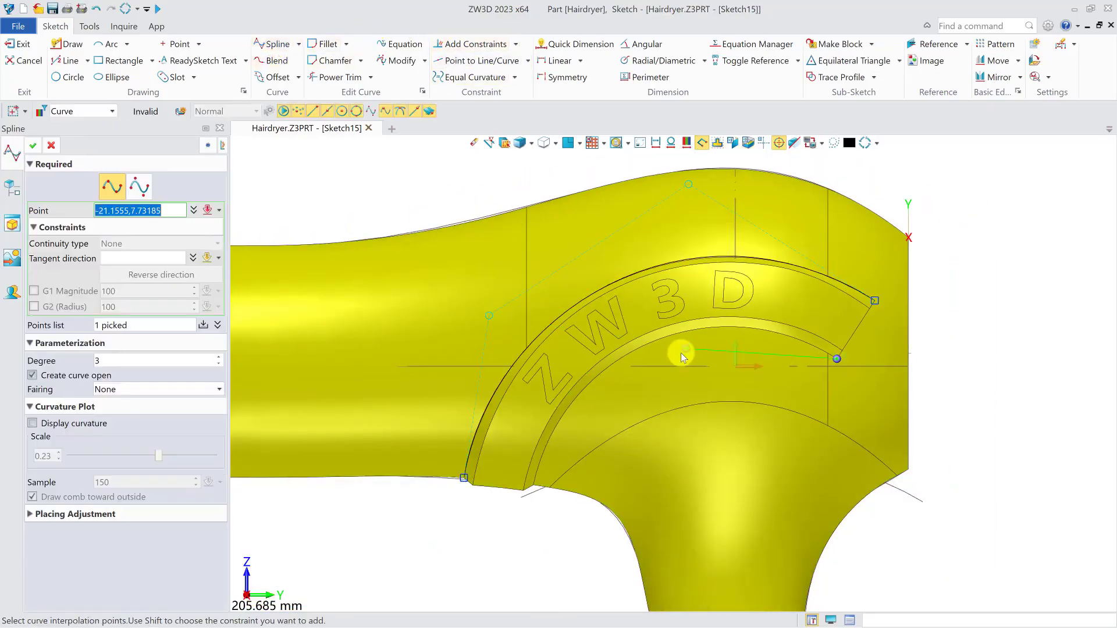
click(683, 332)
click(579, 395)
click(534, 485)
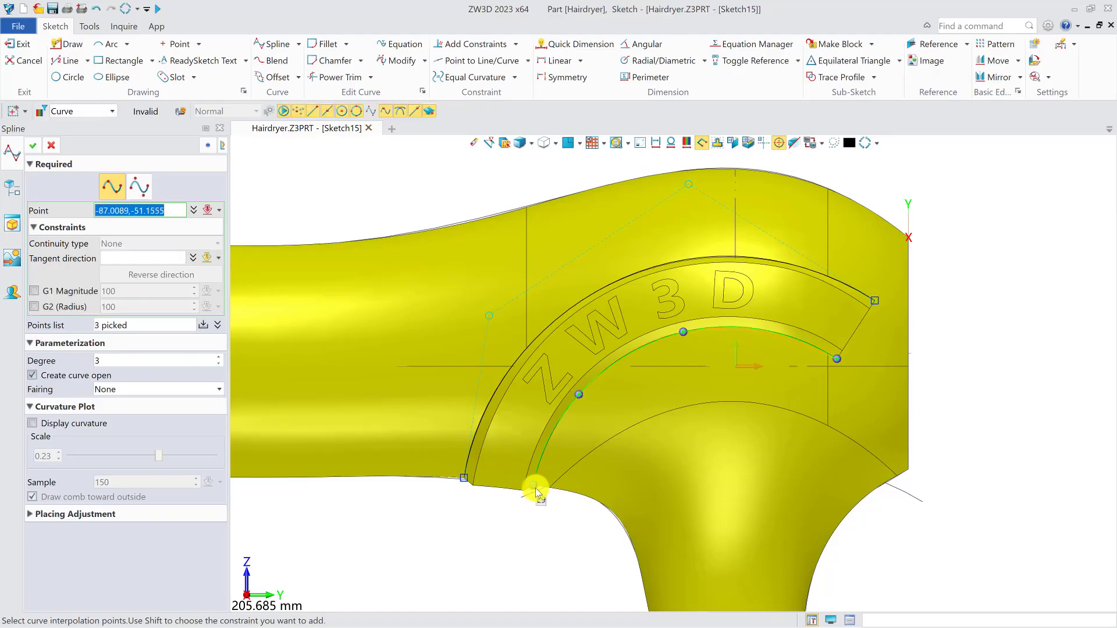
middle_click(559, 474)
Step: Convert the inner band spline to a control point curve and reposition its two middle control points to match the band's inner edge
double_click(647, 347)
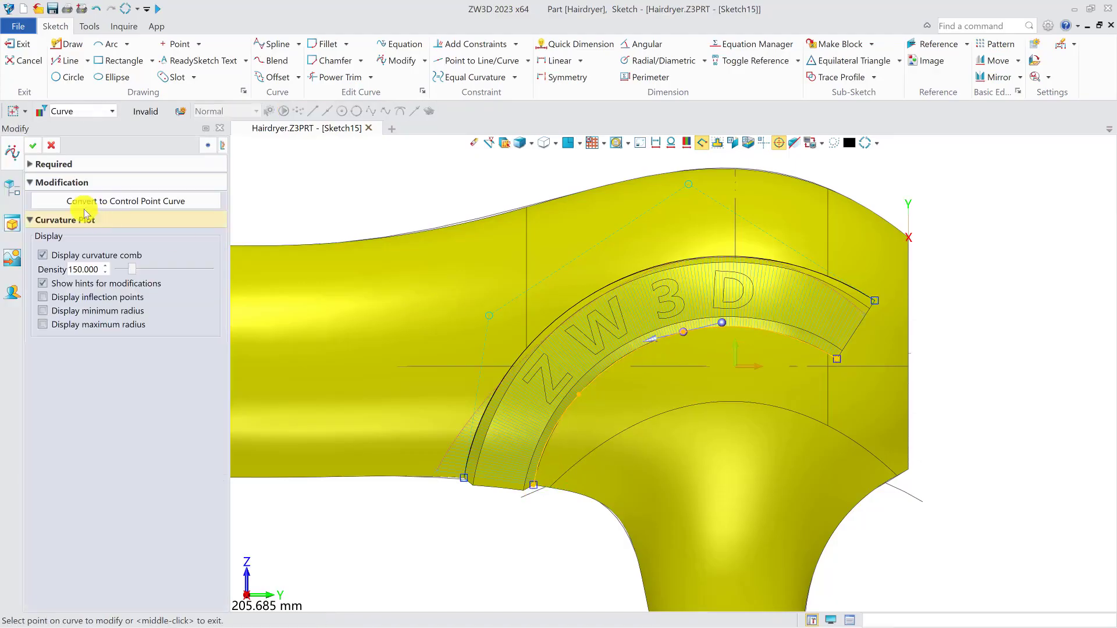
click(126, 201)
scroll(756, 337, up, 3)
middle_drag(719, 280, 733, 264)
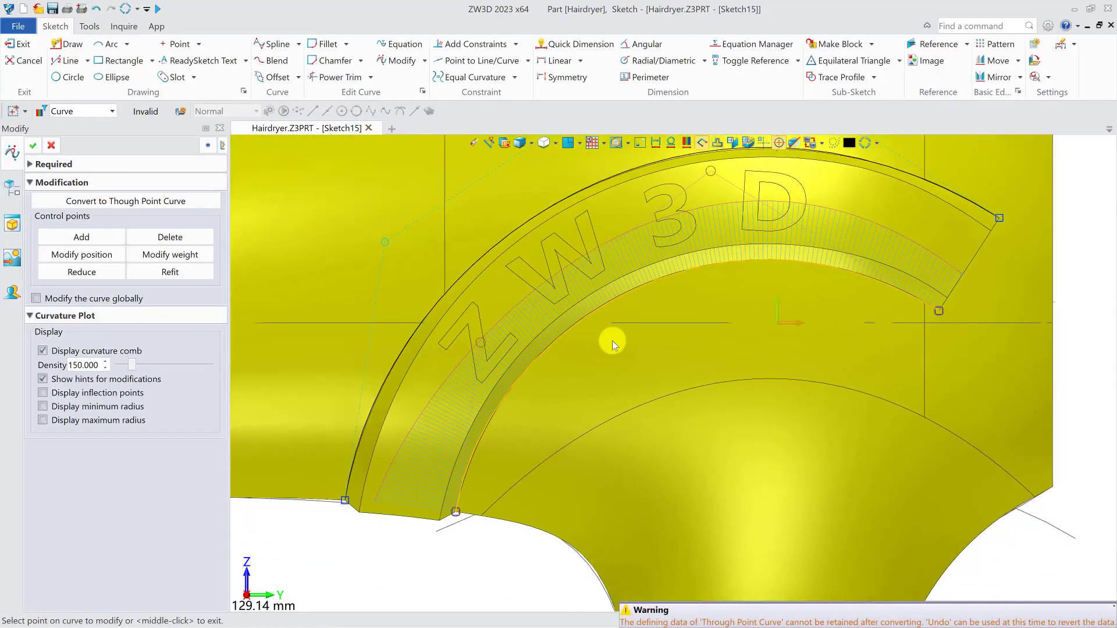
click(483, 348)
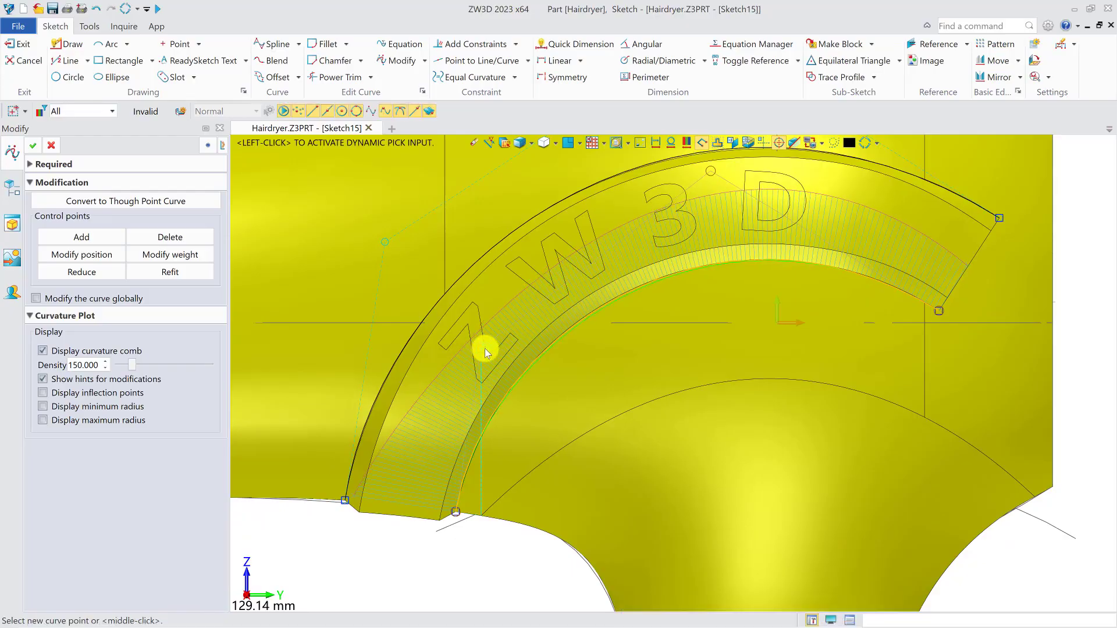
middle_drag(646, 285, 606, 355)
click(671, 241)
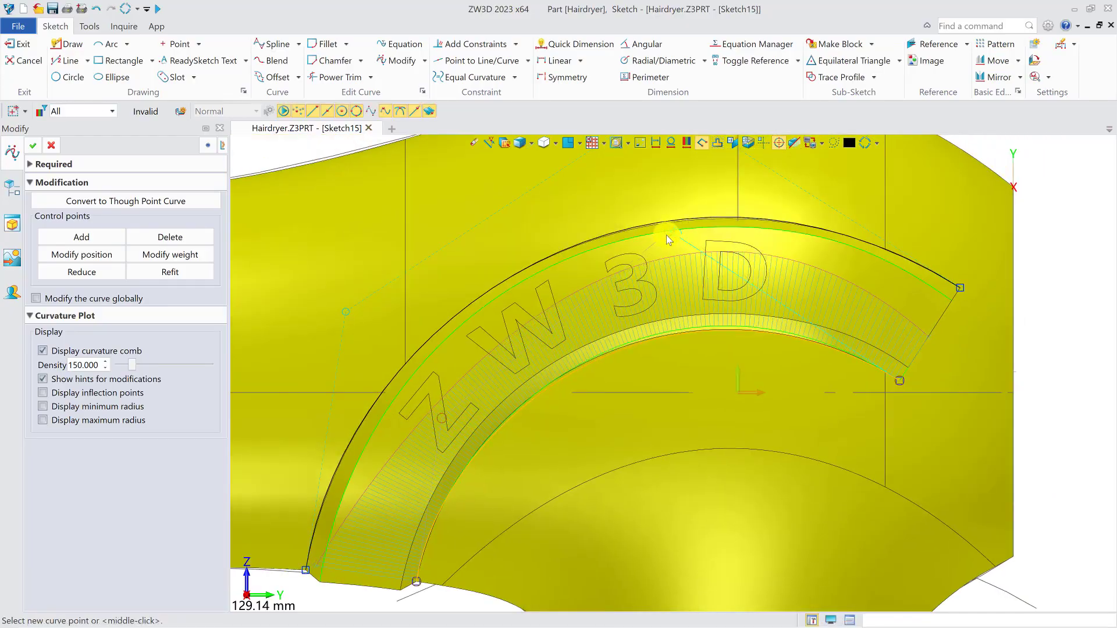
click(661, 239)
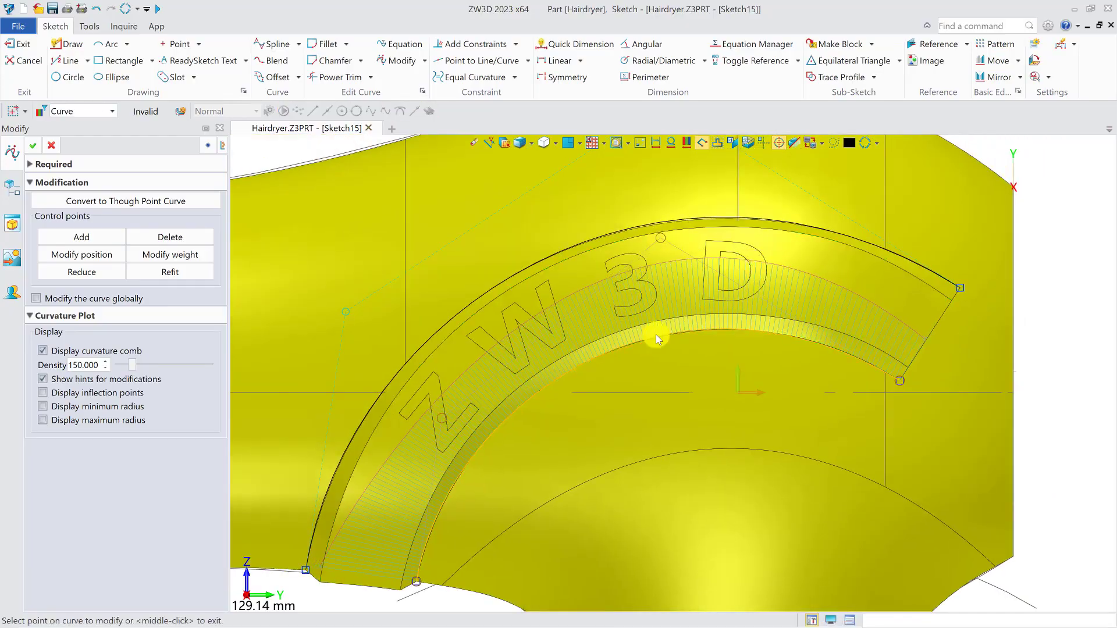
click(37, 146)
scroll(498, 369, down, 3)
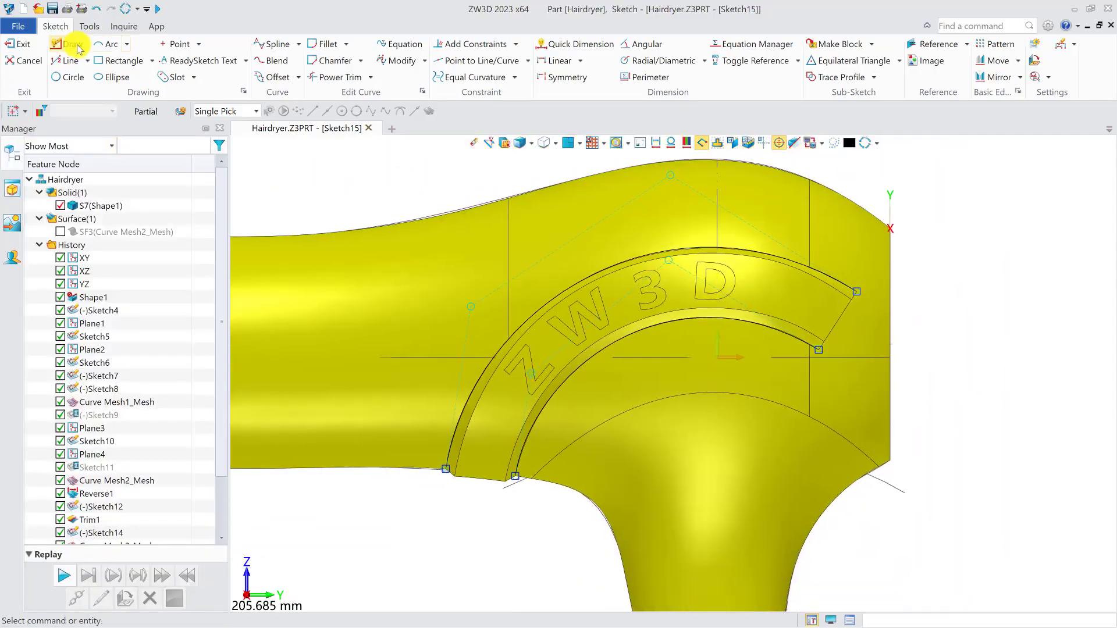
Step: Draw a straight line joining the rear ends of the outer and inner band splines
click(76, 45)
click(856, 291)
click(819, 349)
key(Escape)
middle_drag(516, 373, 529, 297)
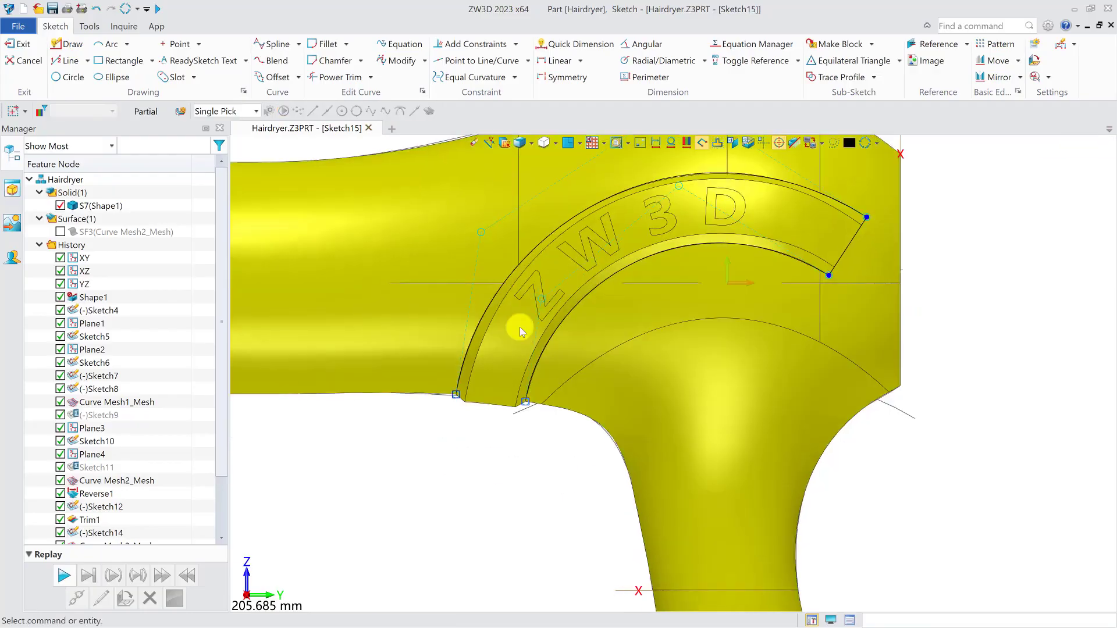
scroll(532, 315, down, 2)
Step: Hide the solid S7(Shape1), show the sewn surface SF3(Curve Mesh2_Mesh), and exit the band sketch
click(59, 206)
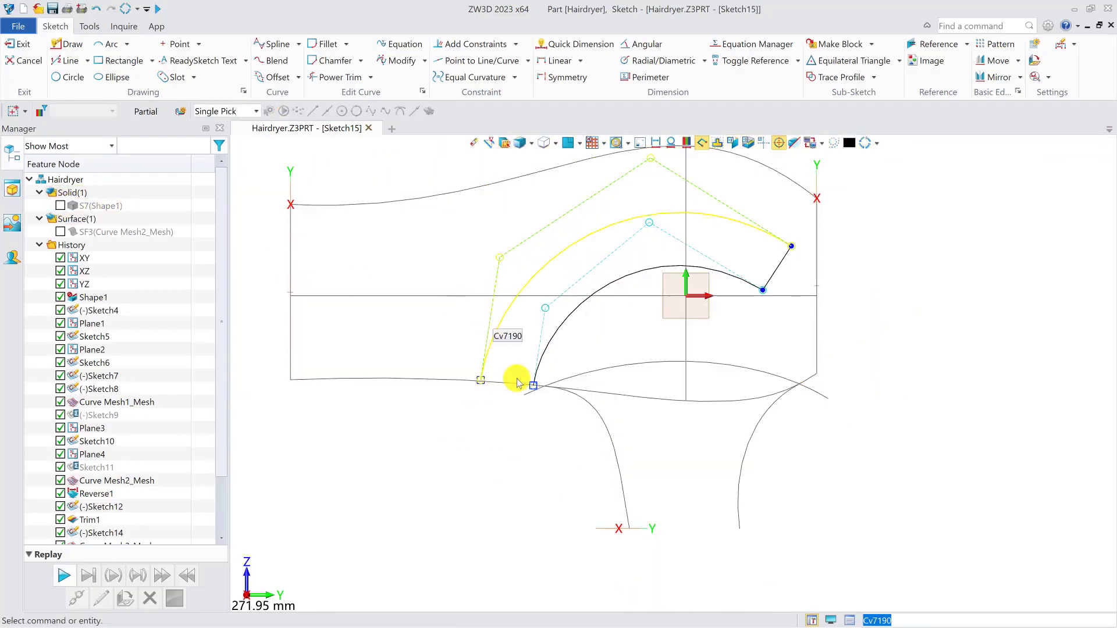
click(60, 232)
middle_drag(522, 386, 596, 382)
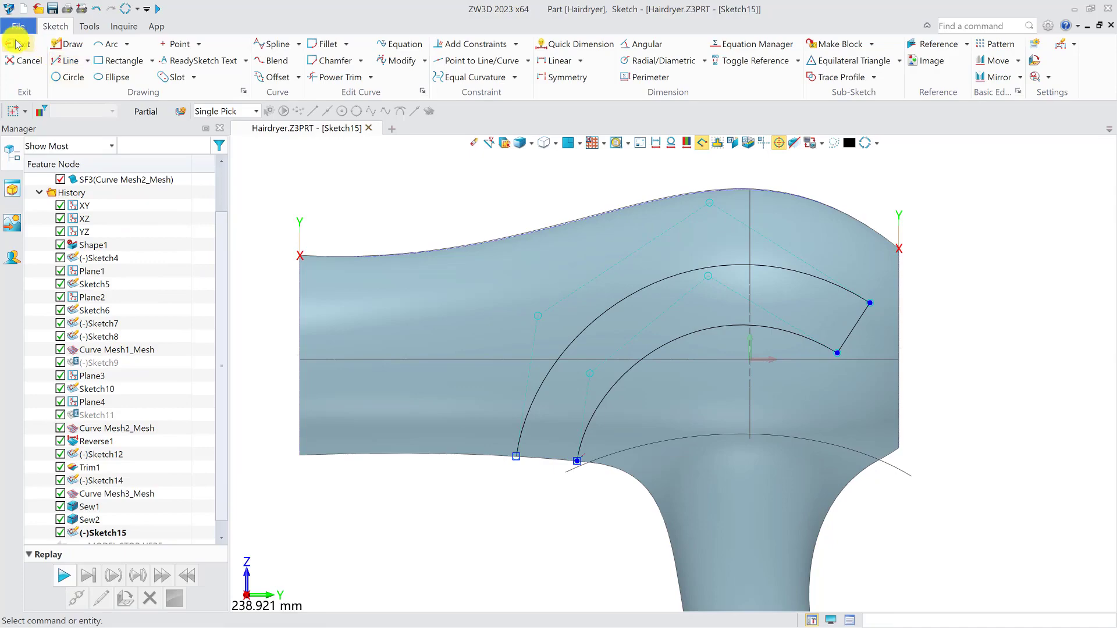
click(20, 43)
Step: Extrude the band sketch as a two-sided base surface from 0 to 127 mm, passing through the hairdryer body
scroll(568, 469, down, 6)
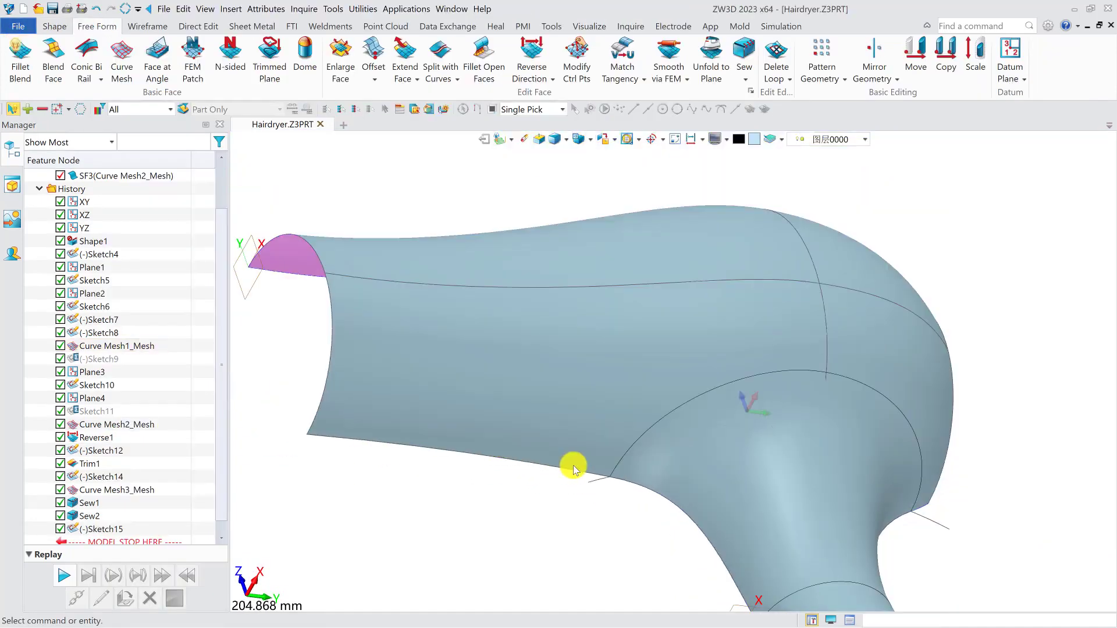
click(54, 27)
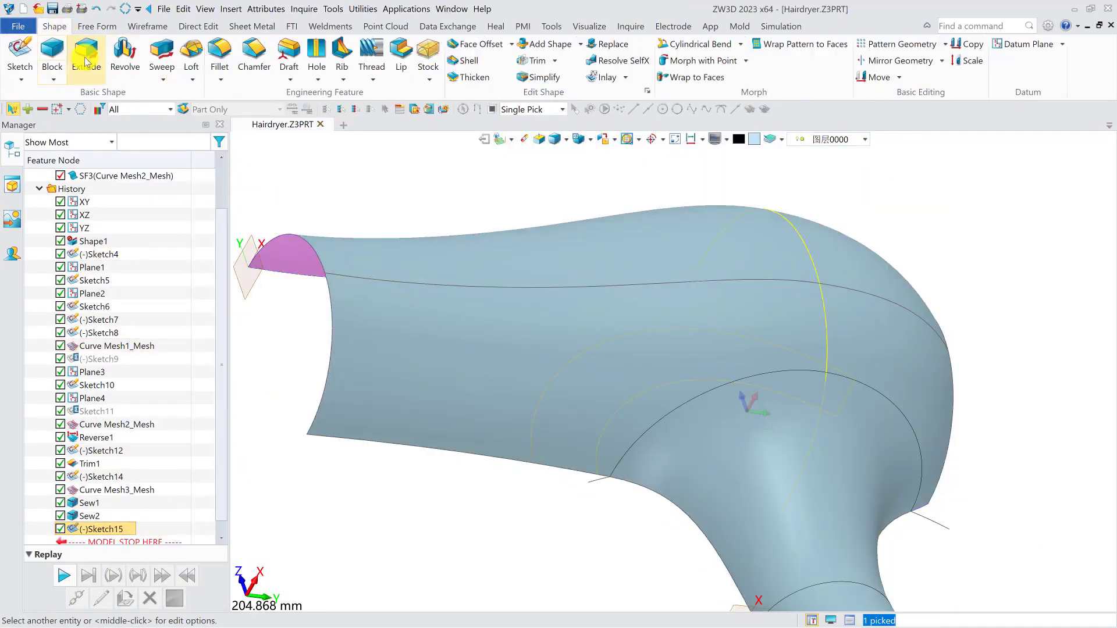
click(86, 53)
right_drag(611, 303, 562, 335)
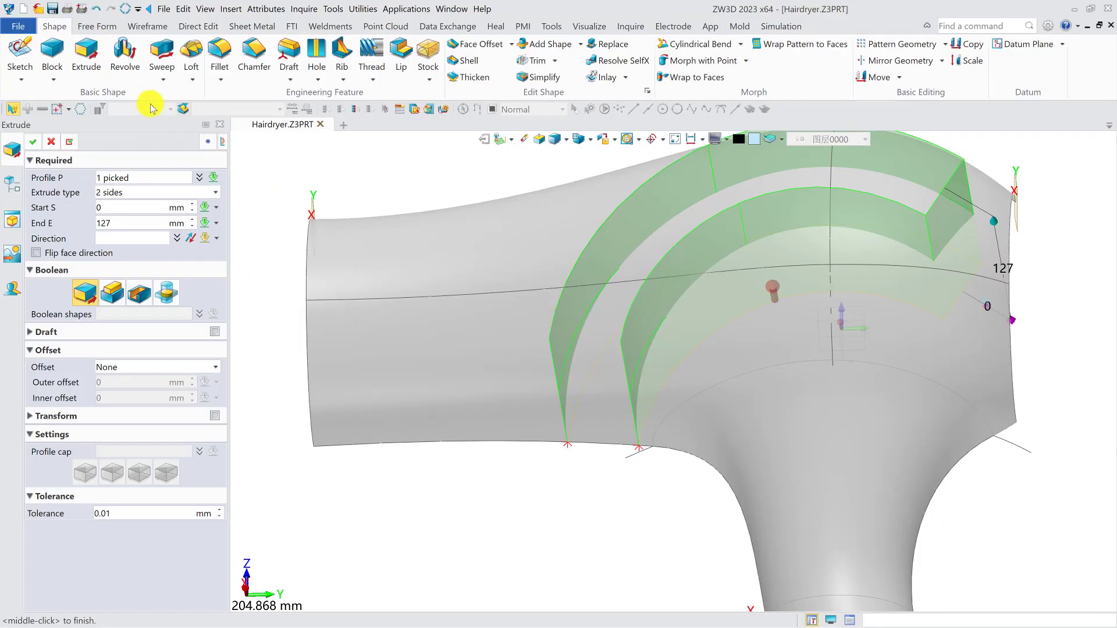
click(31, 145)
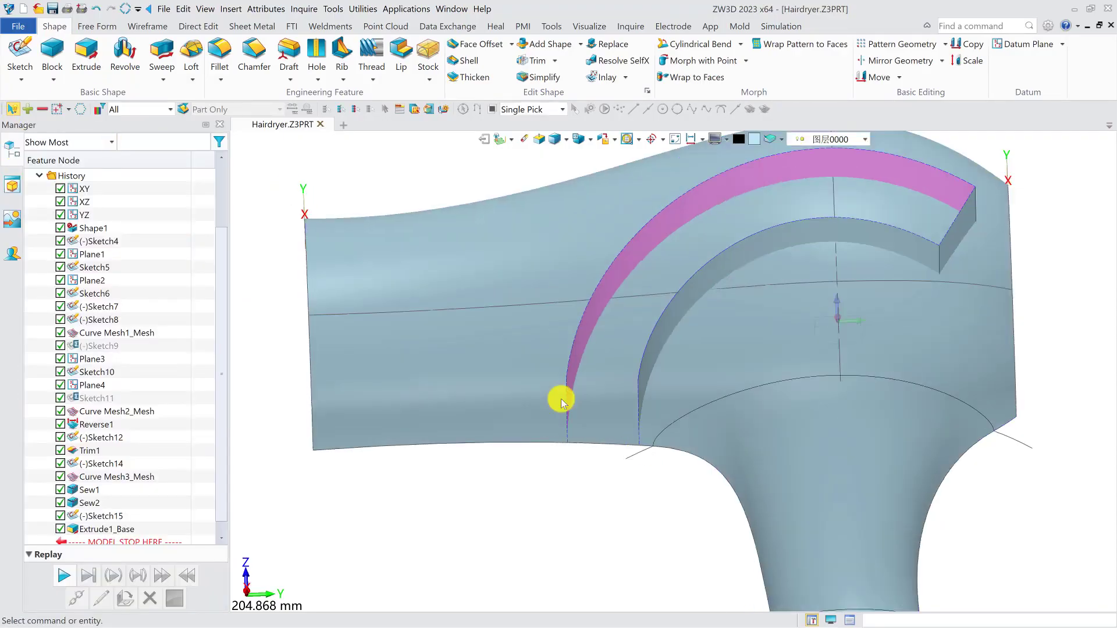
Step: Split the body surface with the extruded band faces, with splitting faces extended, splitting faces not kept, and a 0.01 mm tolerance
middle_drag(633, 446, 581, 471)
click(97, 27)
right_drag(653, 239, 686, 233)
click(444, 74)
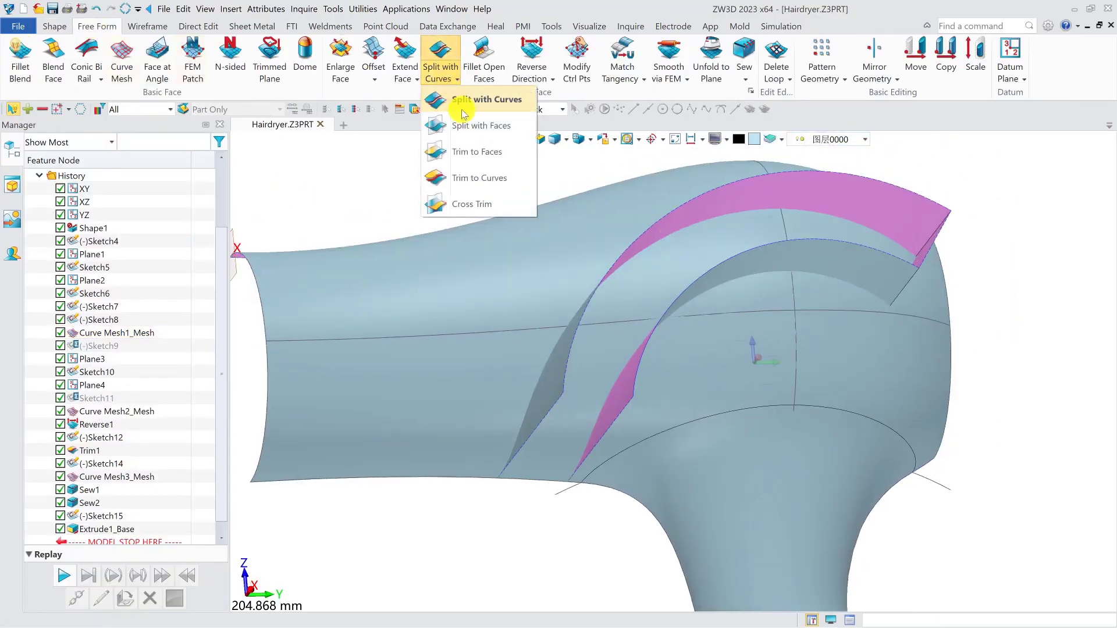
click(468, 122)
click(469, 259)
click(656, 220)
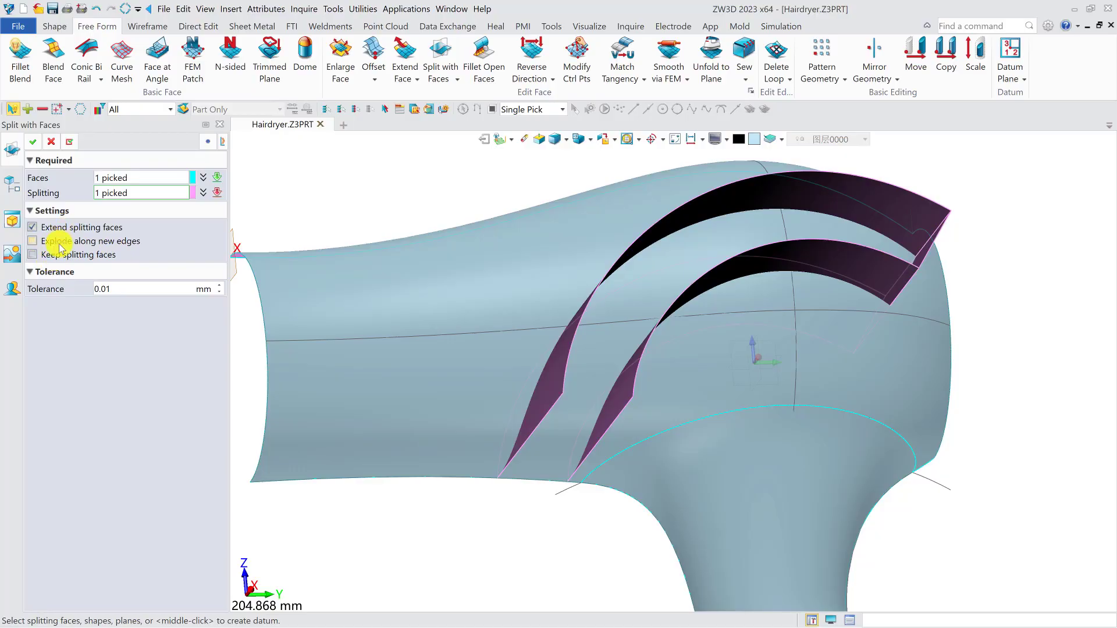
click(32, 142)
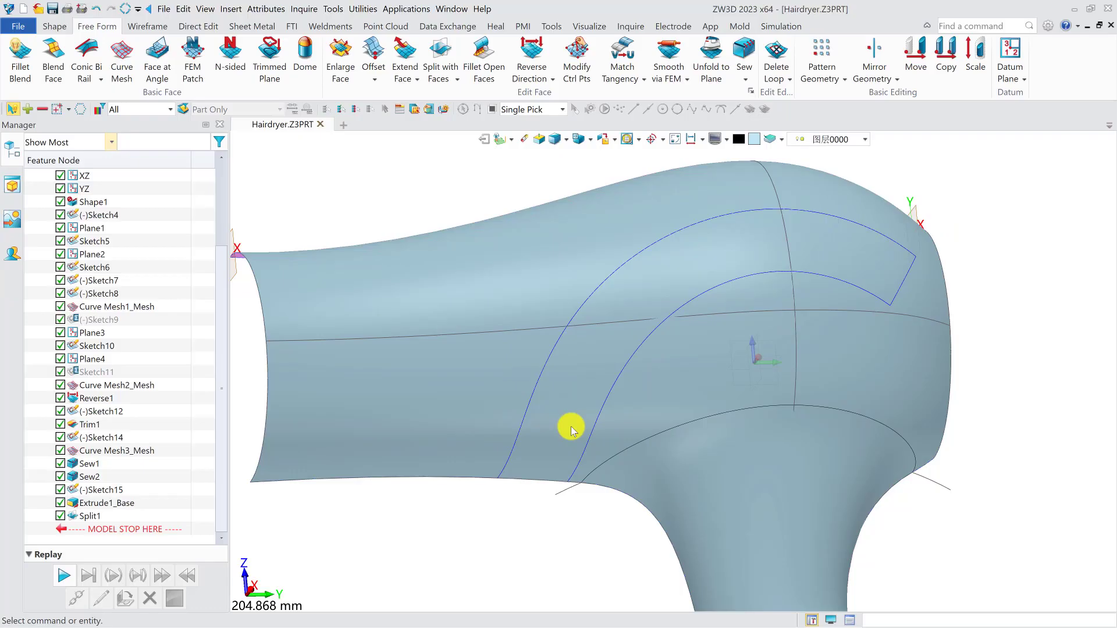
Step: Offset the split band face outward by 3 mm without keeping the original surface
right_drag(572, 427, 584, 386)
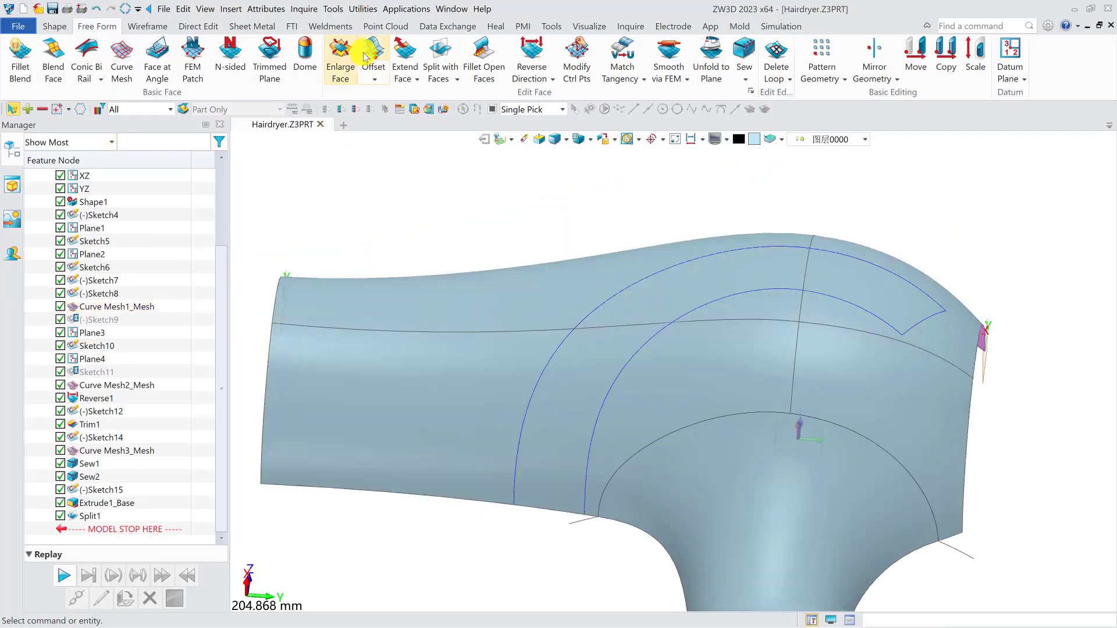
click(372, 52)
click(541, 356)
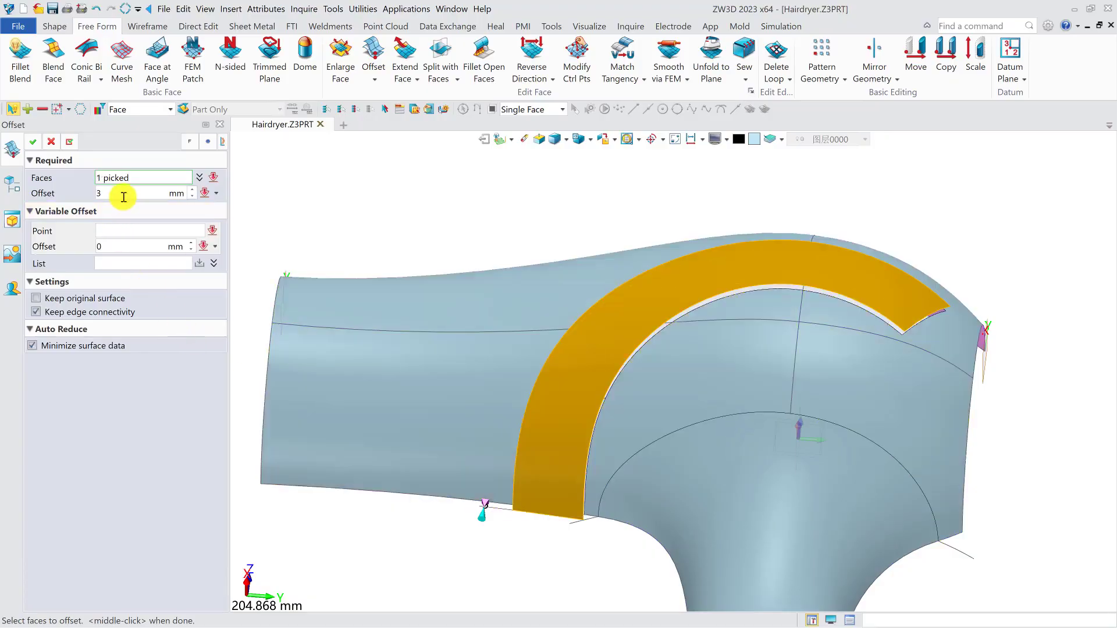
middle_drag(576, 389, 626, 361)
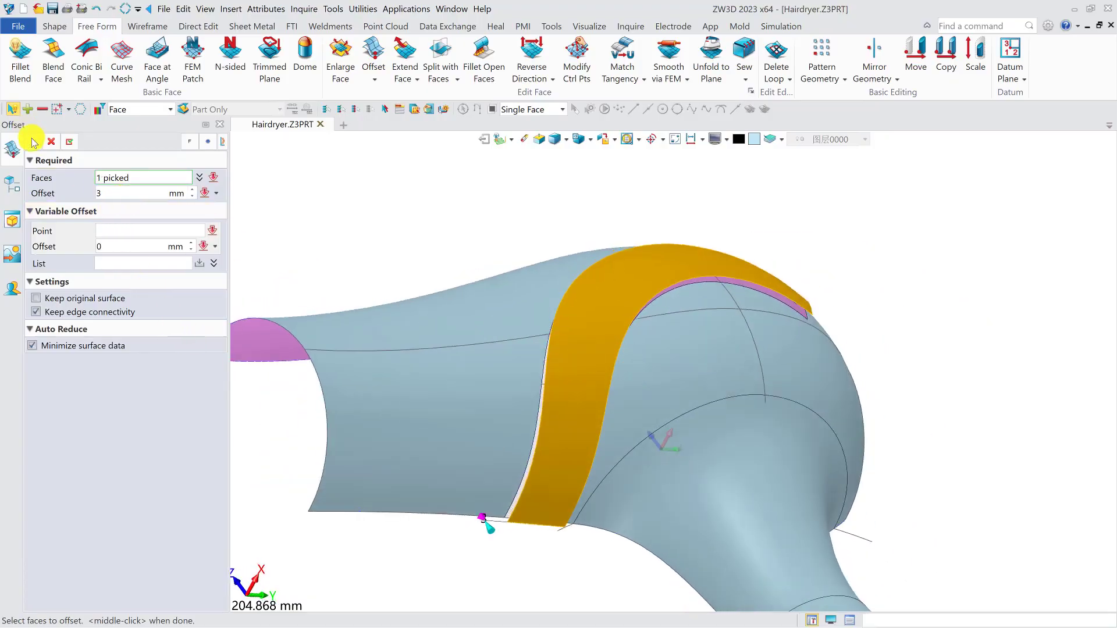
click(33, 142)
Step: Shrink the offset band face along its two long curved edges with a linear extension of -5 mm
middle_drag(454, 314, 504, 291)
click(419, 82)
click(431, 96)
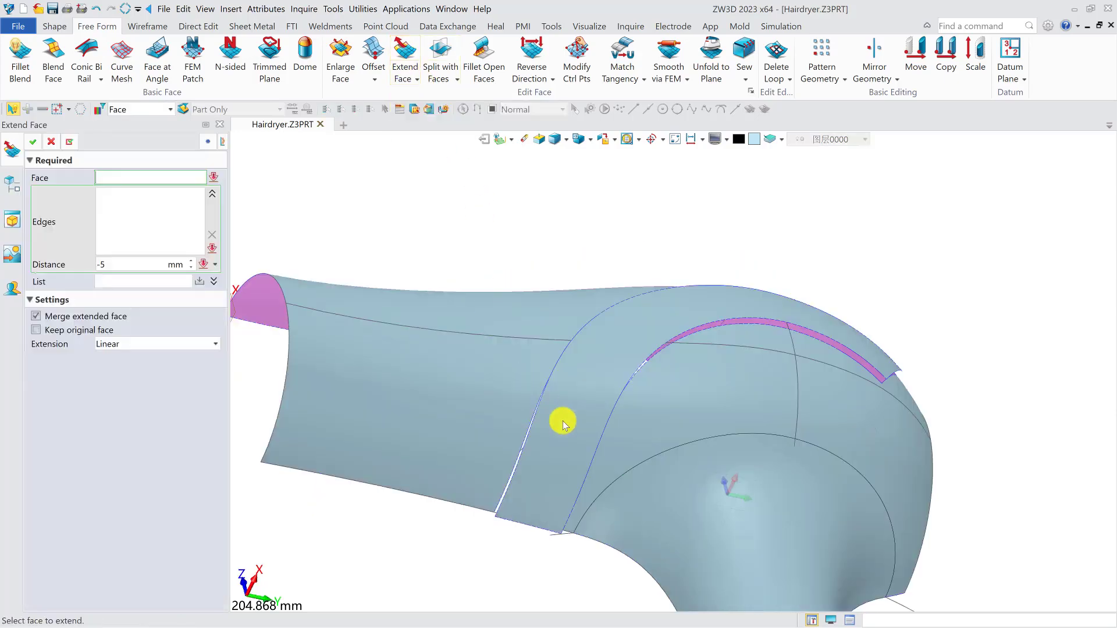
click(537, 423)
click(532, 424)
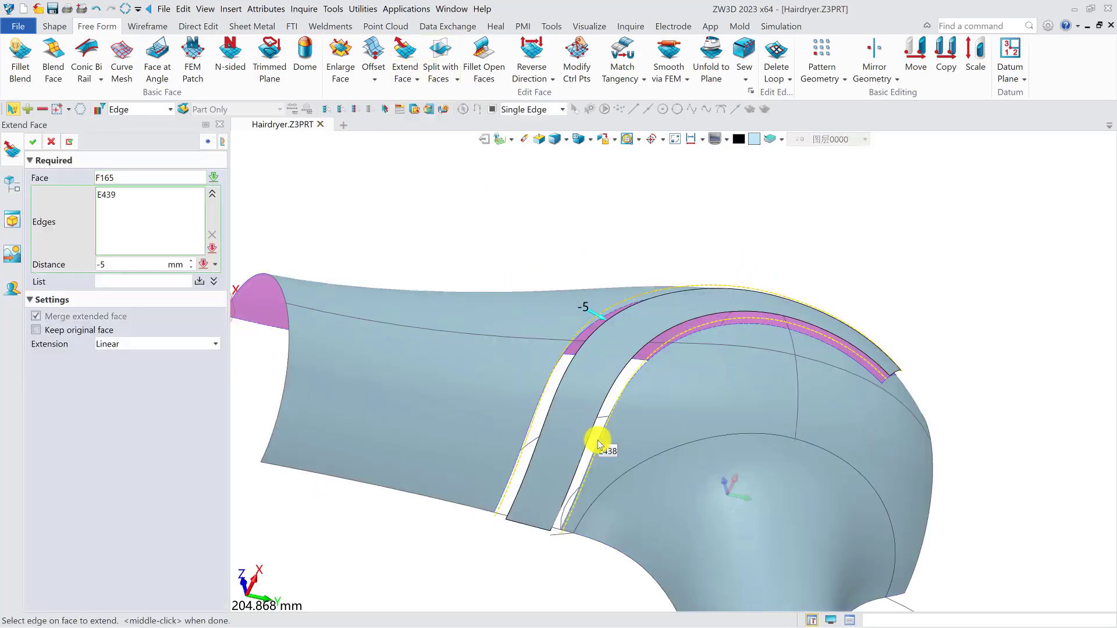
click(599, 423)
middle_drag(600, 423, 519, 425)
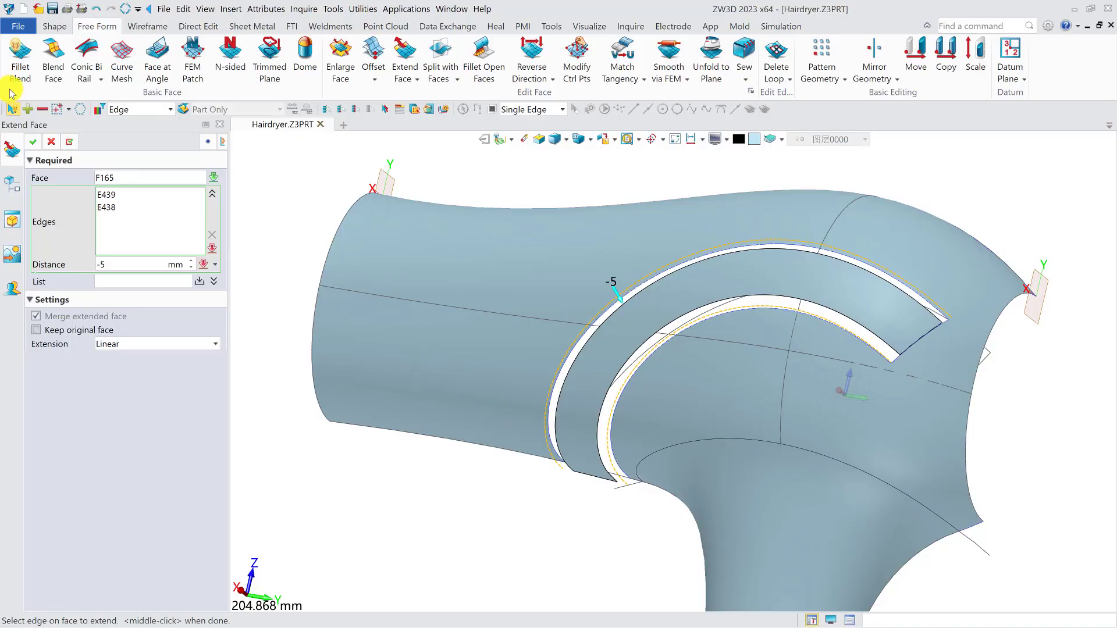
click(36, 145)
middle_drag(644, 367, 679, 332)
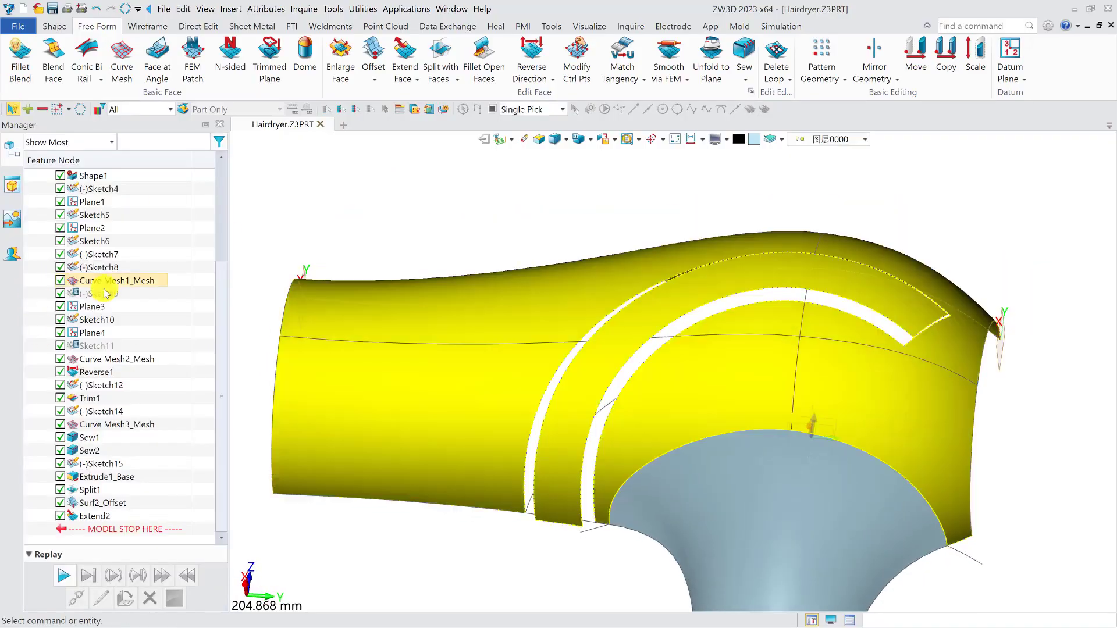
Step: Show the solid S7(Shape1) to compare it with the trimmed band, and hide it again
scroll(108, 280, up, 2)
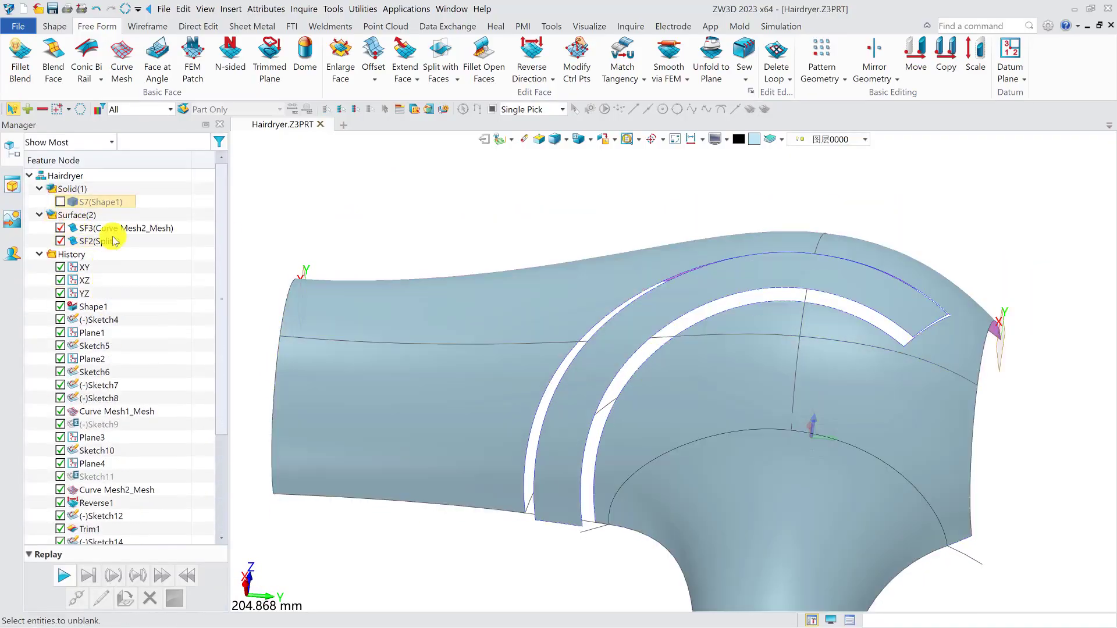
click(60, 202)
middle_drag(578, 324, 501, 417)
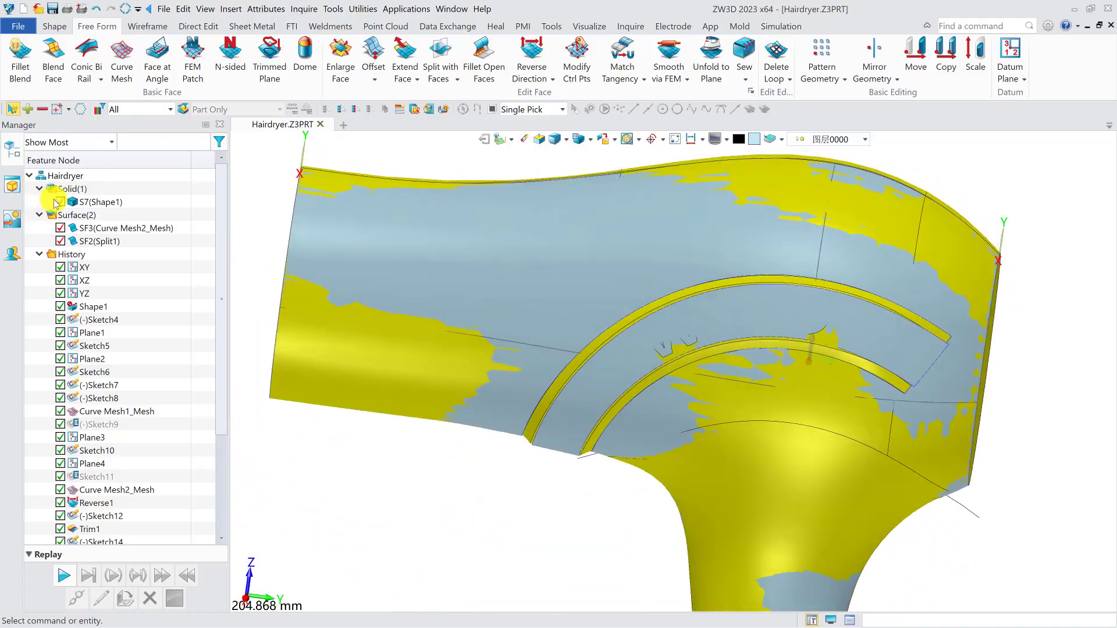
click(59, 202)
right_drag(892, 426, 868, 419)
scroll(750, 373, down, 2)
right_drag(745, 365, 631, 356)
scroll(775, 381, down, 1)
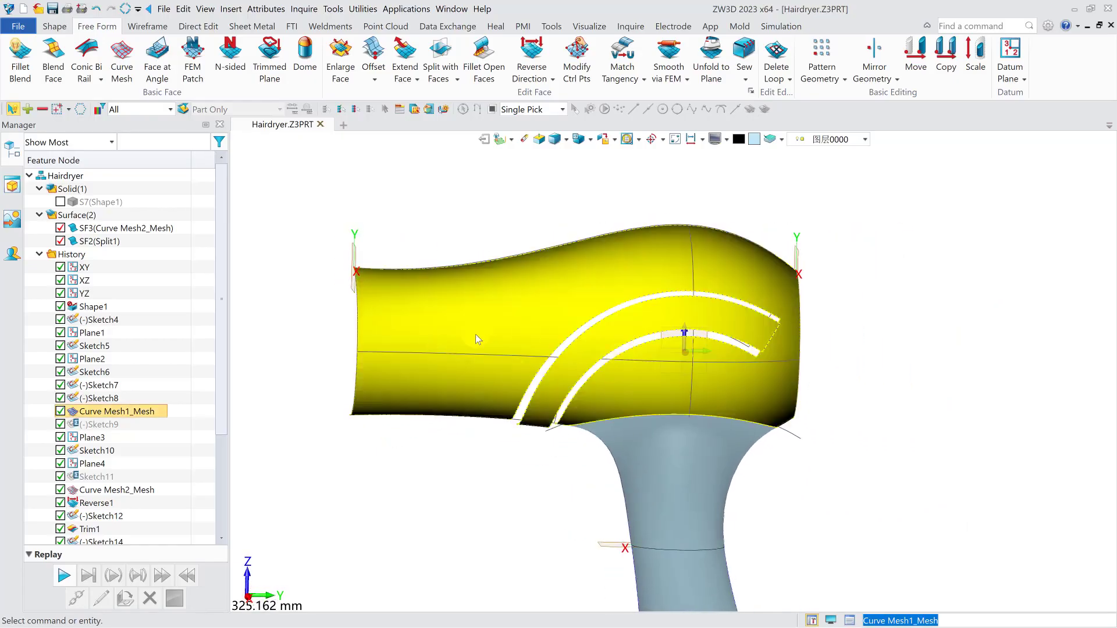
Step: Create a new sketch on the YZ plane
click(54, 26)
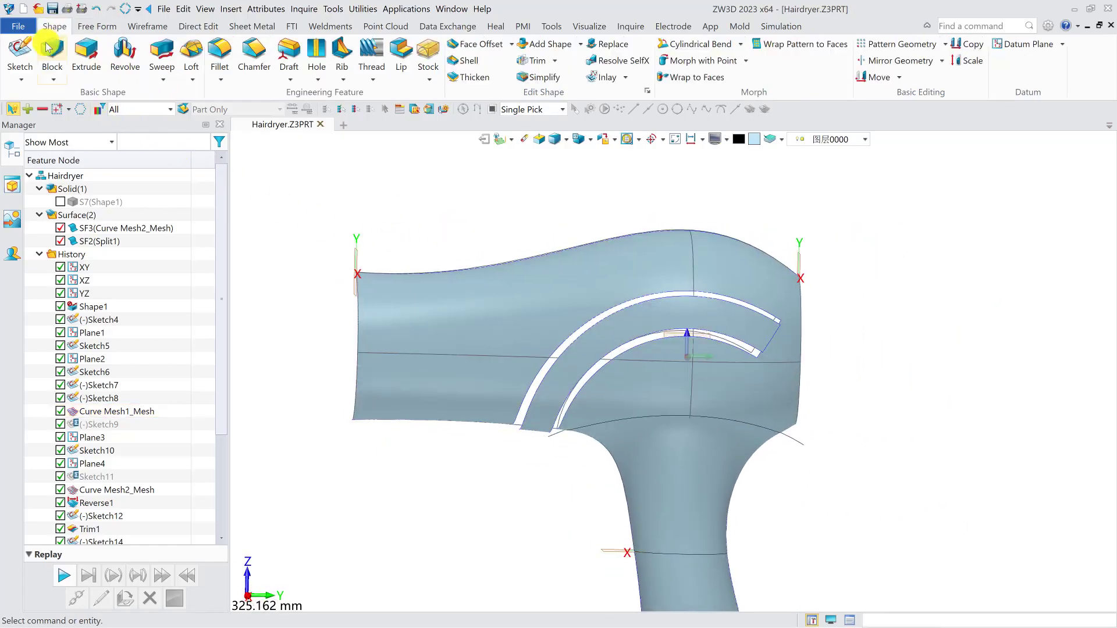
click(19, 52)
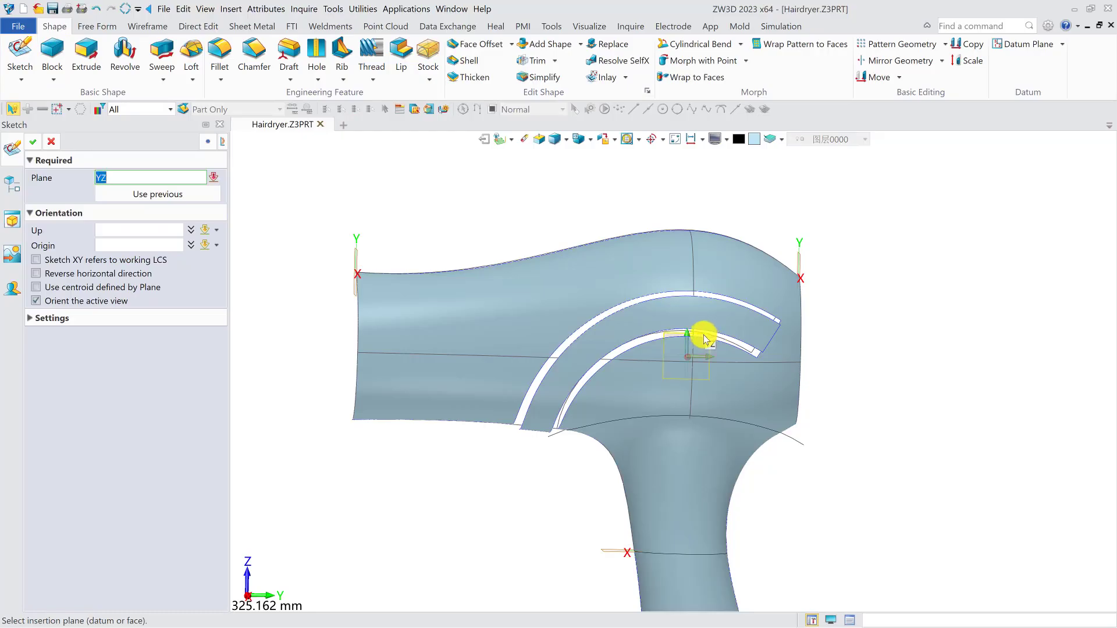
click(704, 339)
middle_click(705, 339)
middle_drag(718, 351, 669, 322)
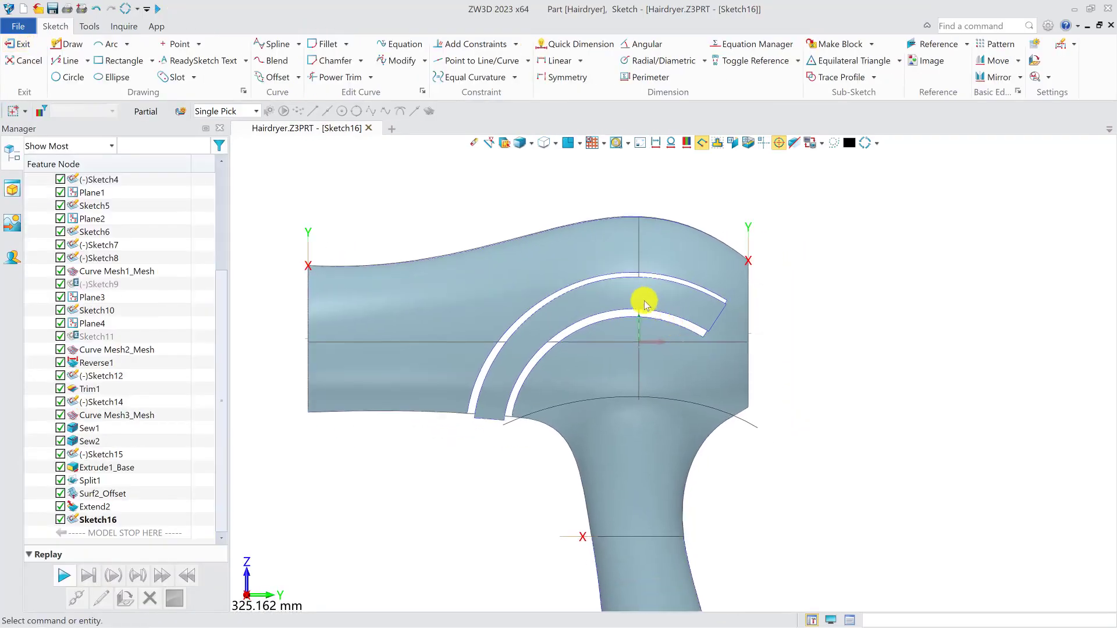
Step: Sketch a single slanted line across the raised band near its rear end and exit the sketch
scroll(648, 302, up, 3)
click(74, 46)
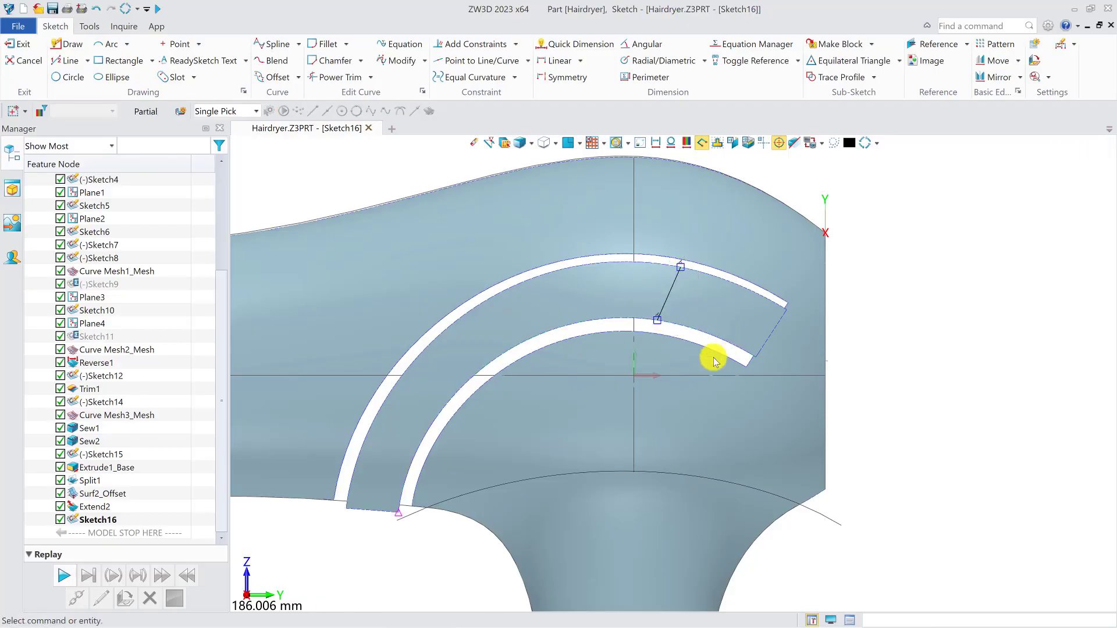
click(21, 44)
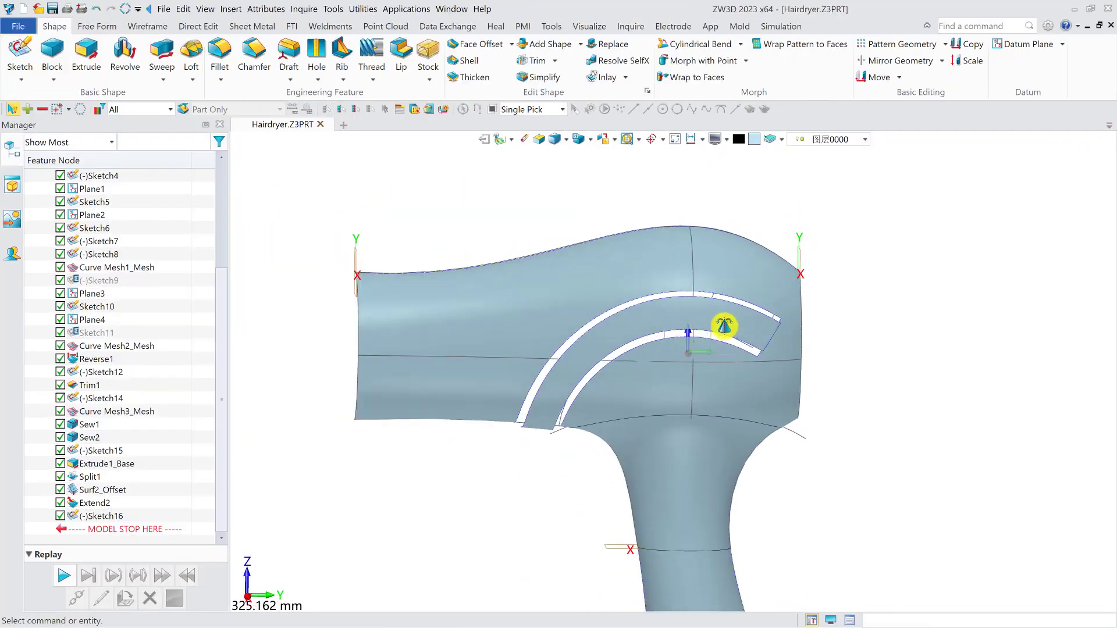
Step: Try to split the raised band face with the sketched line, using Directed projection along 1,0,0
click(98, 27)
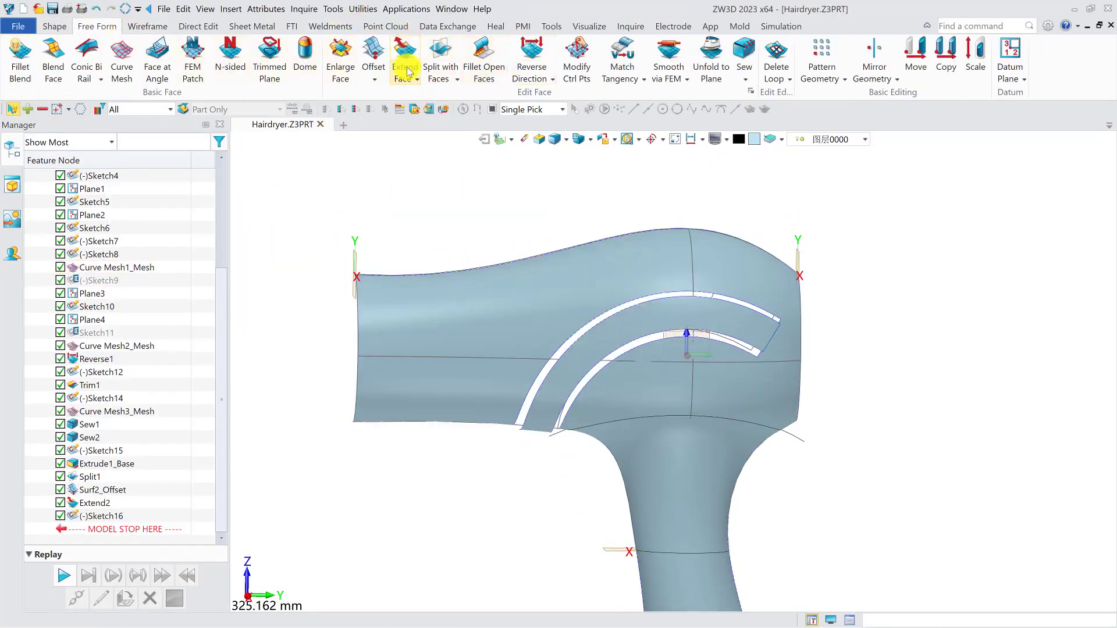
click(458, 80)
click(466, 98)
click(752, 332)
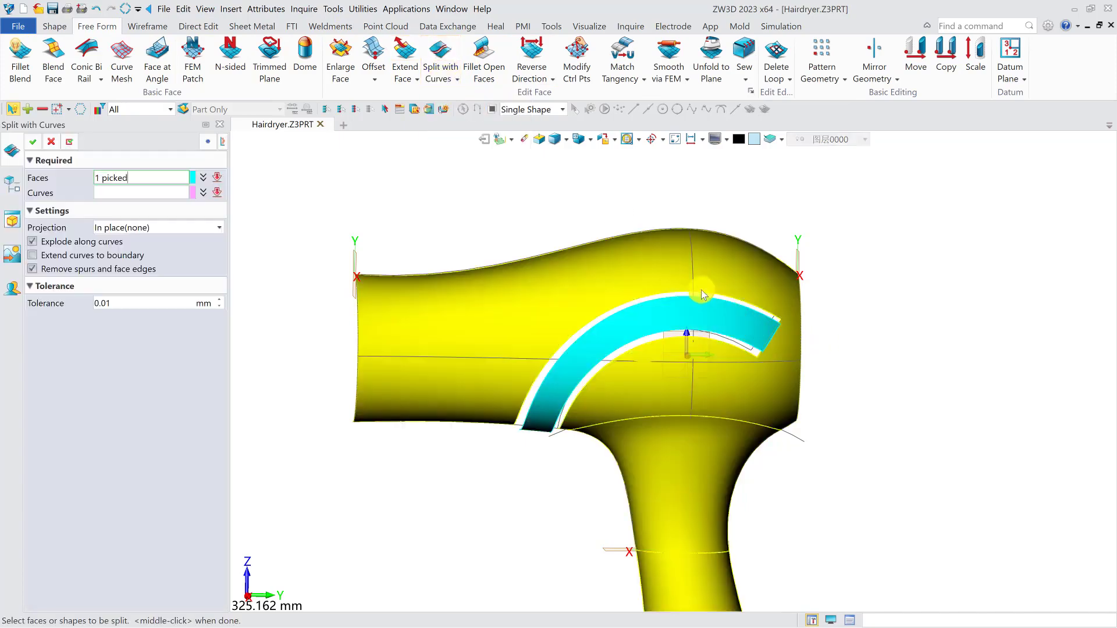
scroll(703, 294, up, 4)
click(185, 193)
scroll(720, 306, up, 3)
click(141, 231)
click(116, 250)
scroll(609, 377, down, 8)
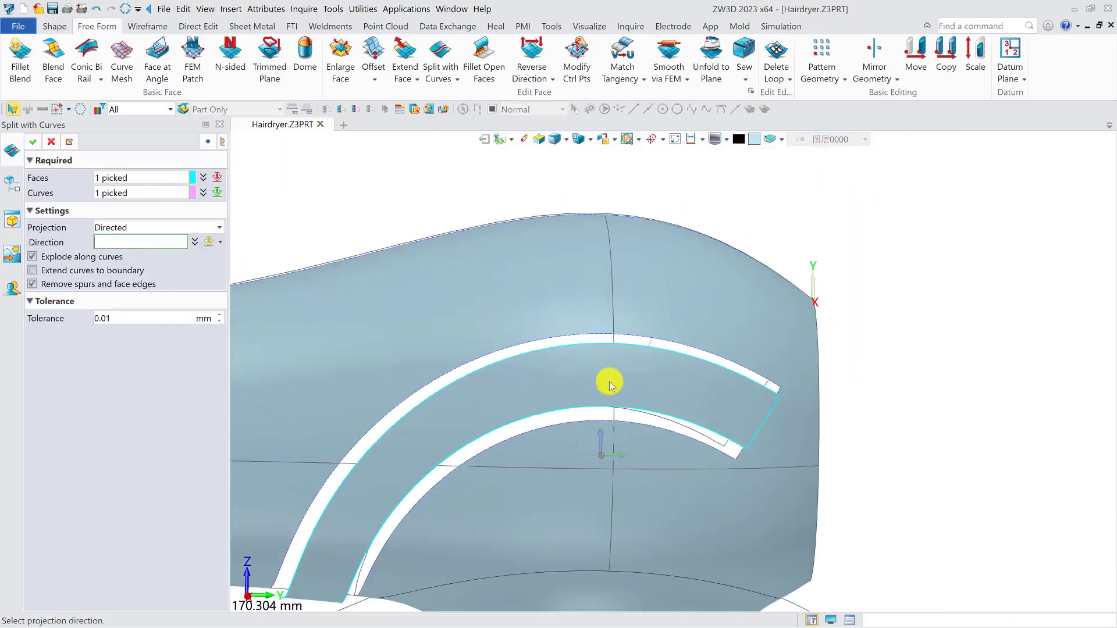
click(576, 407)
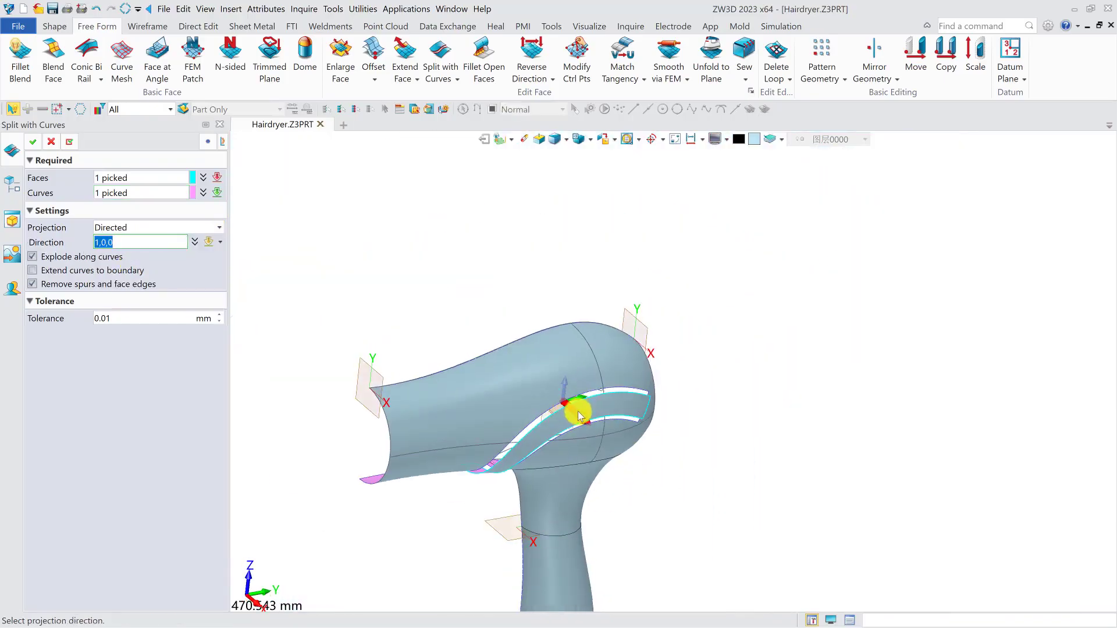
click(36, 144)
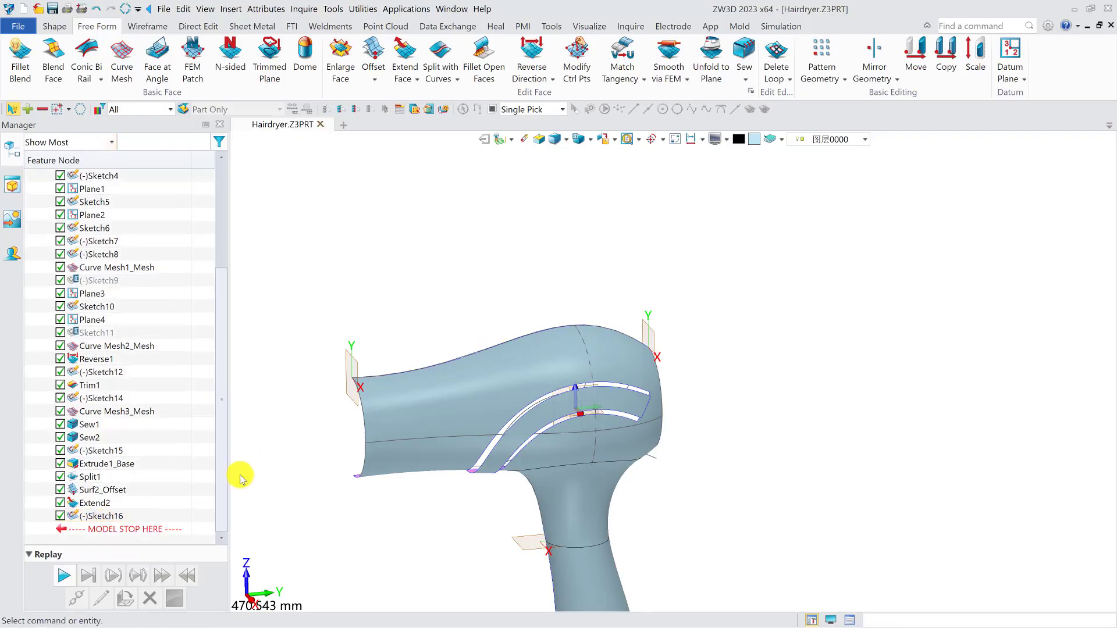
Step: Set up Trim to Curves on the raised band face with the sketched line, keeping the long front part of the band
click(457, 79)
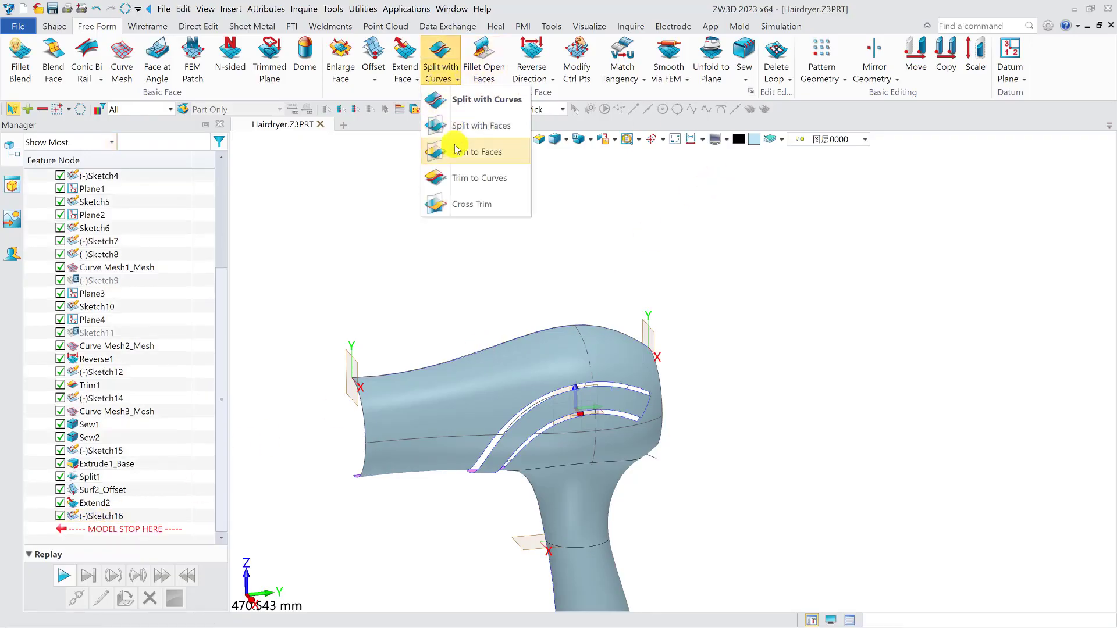
click(471, 187)
scroll(600, 402, up, 5)
click(603, 400)
click(132, 191)
scroll(640, 375, up, 7)
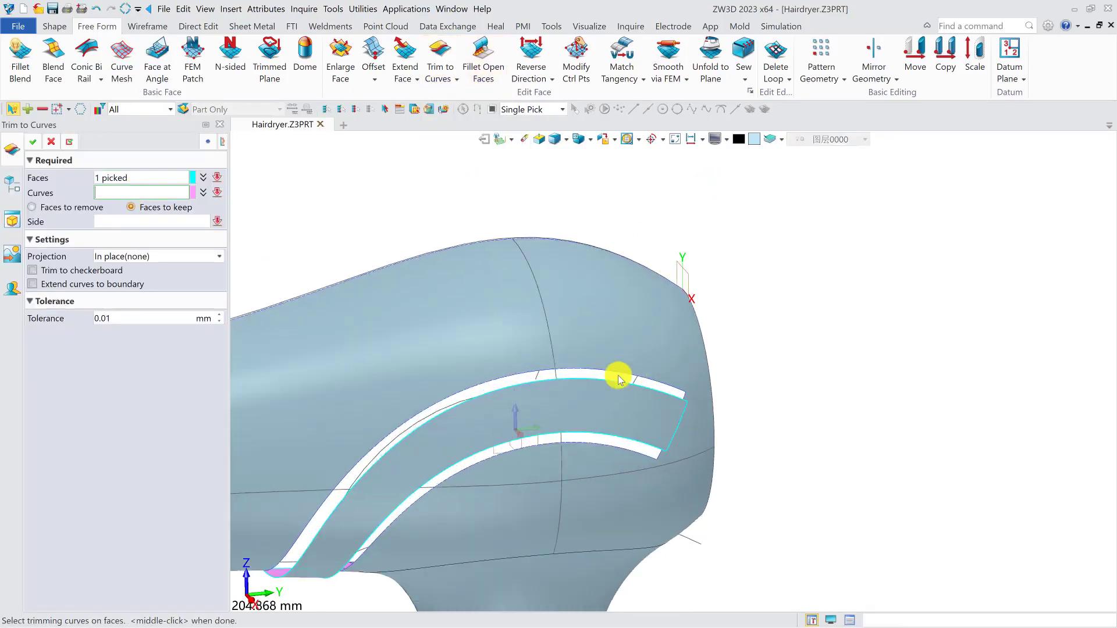
mouse_move(638, 373)
right_down()
mouse_move(646, 332)
mouse_move(636, 330)
right_up()
key(ctrl+f)
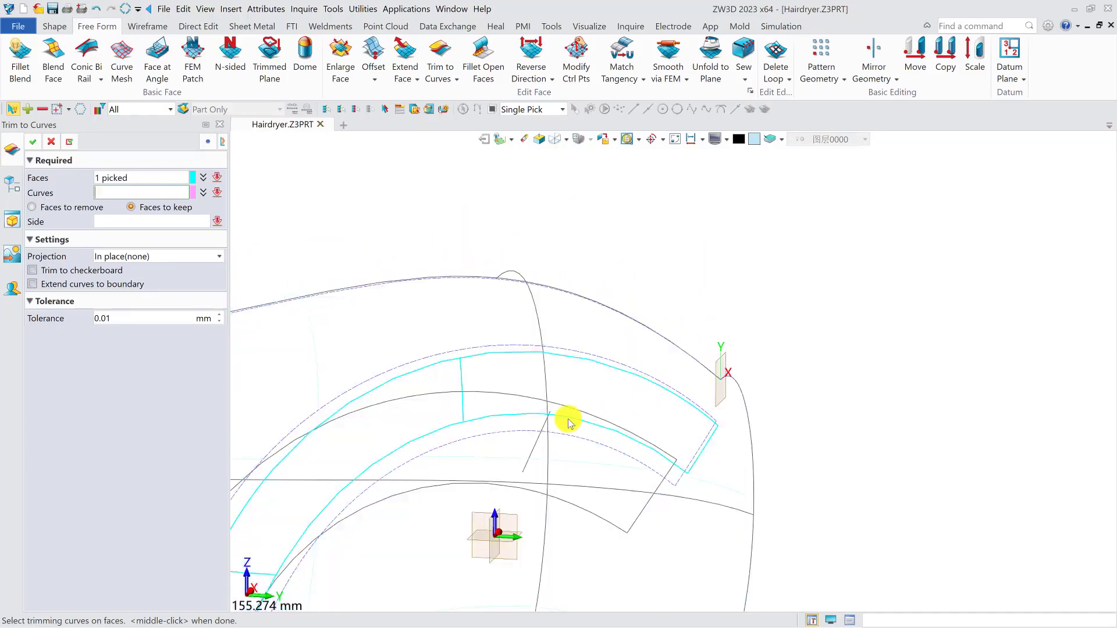
middle_click(537, 451)
click(130, 221)
key(ctrl+f)
click(486, 392)
Step: Set the trim projection to Directed along 1,0,0 and apply the trim to the band face
click(112, 262)
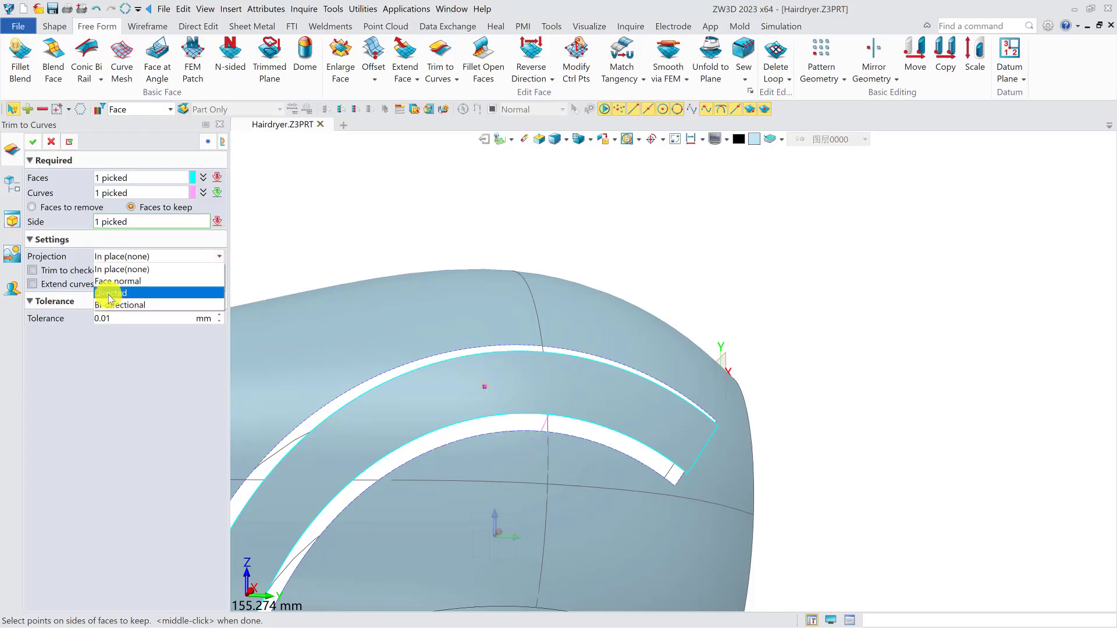
click(110, 295)
scroll(289, 401, down, 2)
right_drag(372, 457, 428, 483)
click(259, 603)
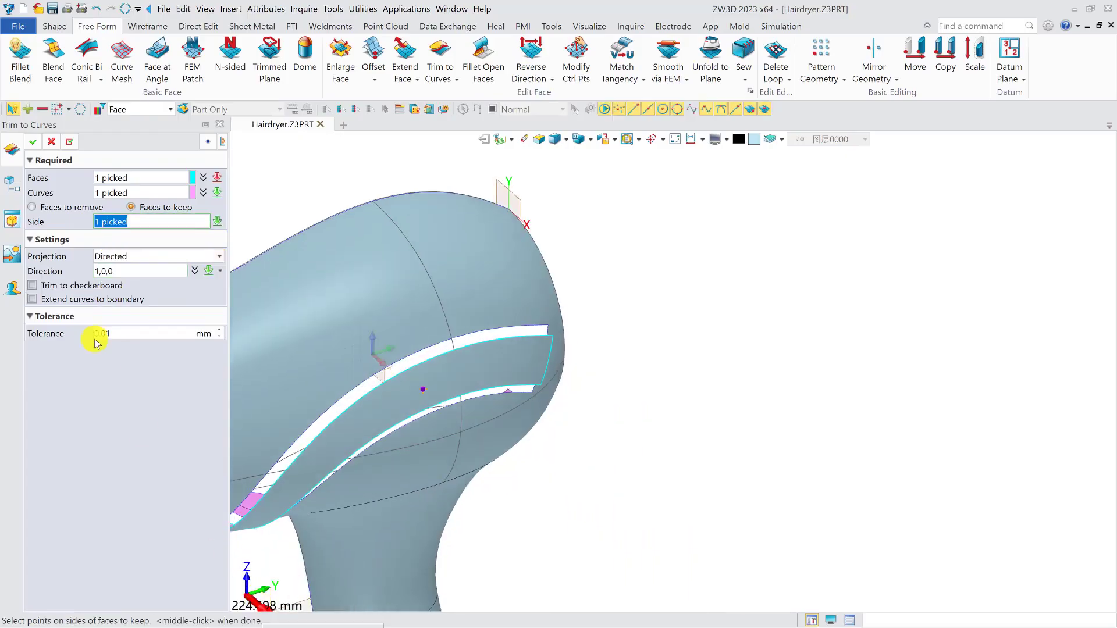
click(33, 142)
right_drag(456, 245, 492, 206)
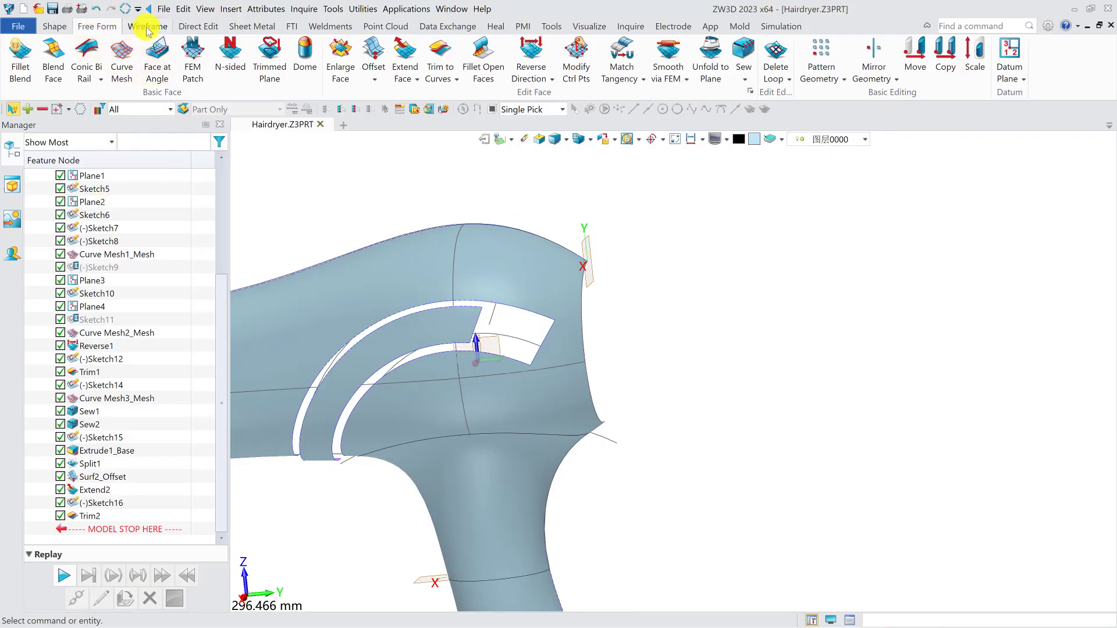
click(147, 26)
click(285, 66)
scroll(511, 361, up, 3)
click(474, 293)
click(570, 310)
right_drag(571, 306, 599, 324)
drag(599, 324, 531, 295)
click(215, 195)
drag(596, 321, 579, 300)
scroll(598, 322, up, 5)
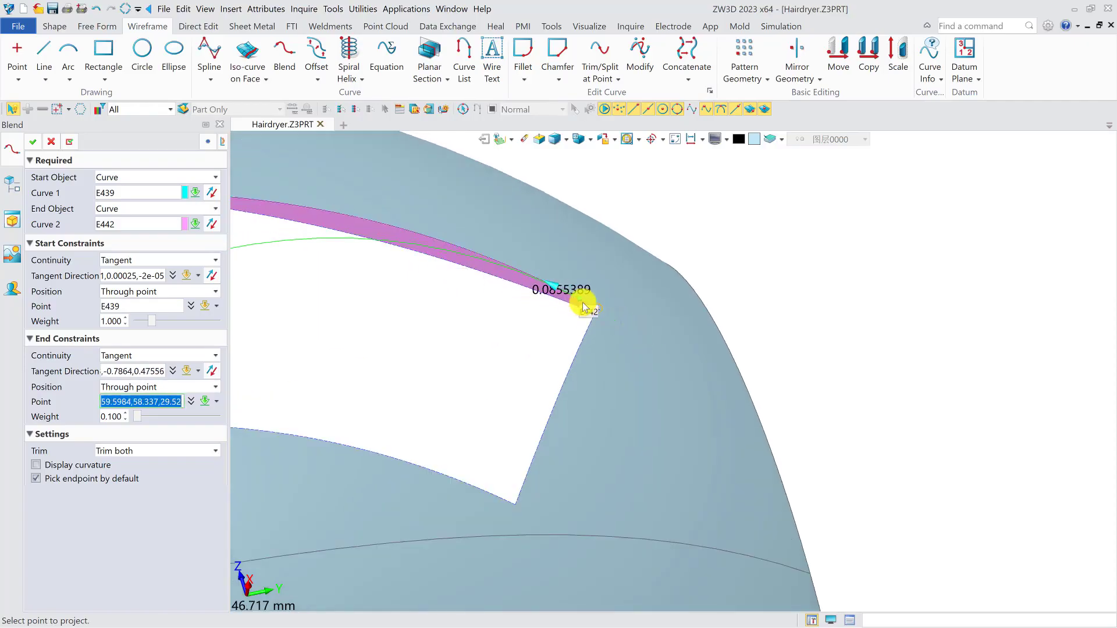
click(594, 308)
scroll(504, 309, down, 4)
right_drag(506, 312, 400, 328)
scroll(476, 346, down, 2)
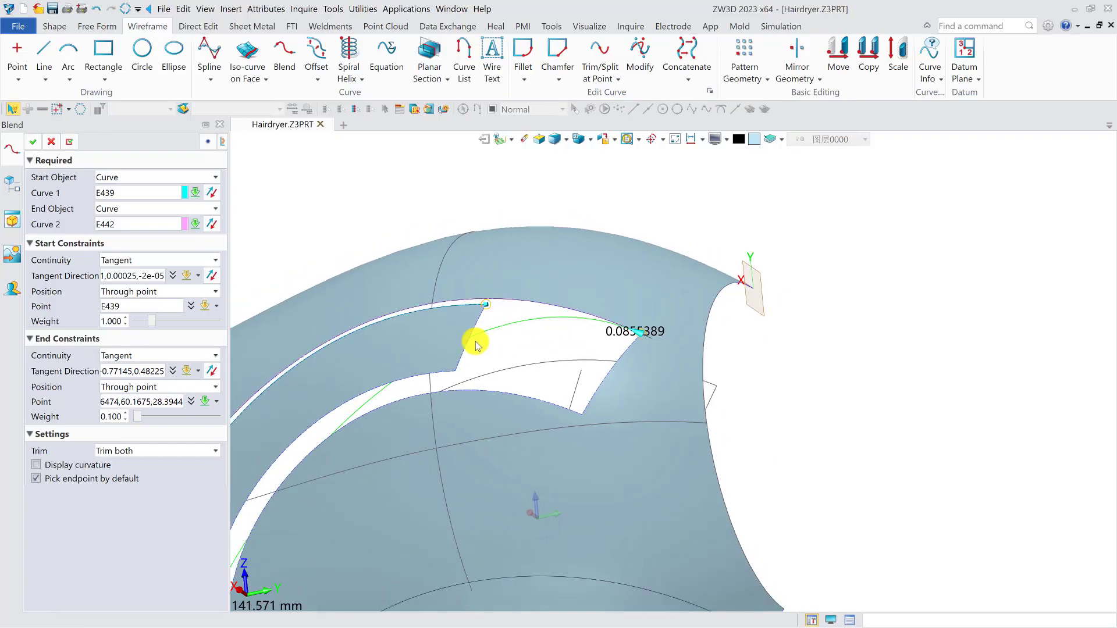
click(216, 222)
key(Escape)
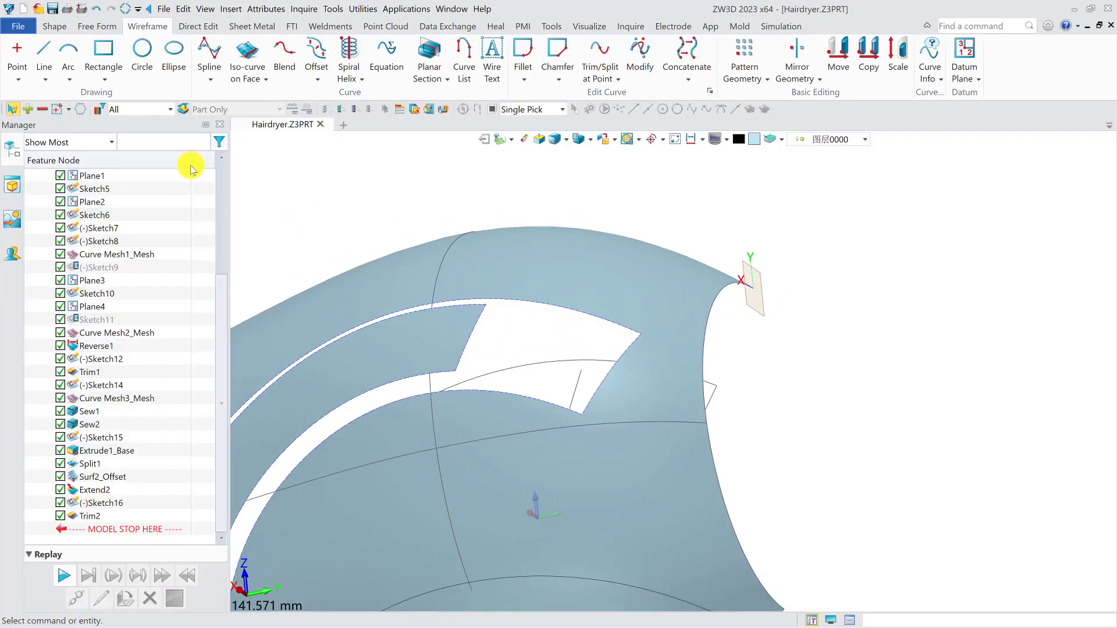
Step: Create a tangent blend curve from the trimmed band's upper edge to the opening's upper rear corner, with both weights at 1
click(277, 63)
scroll(536, 349, up, 3)
click(428, 286)
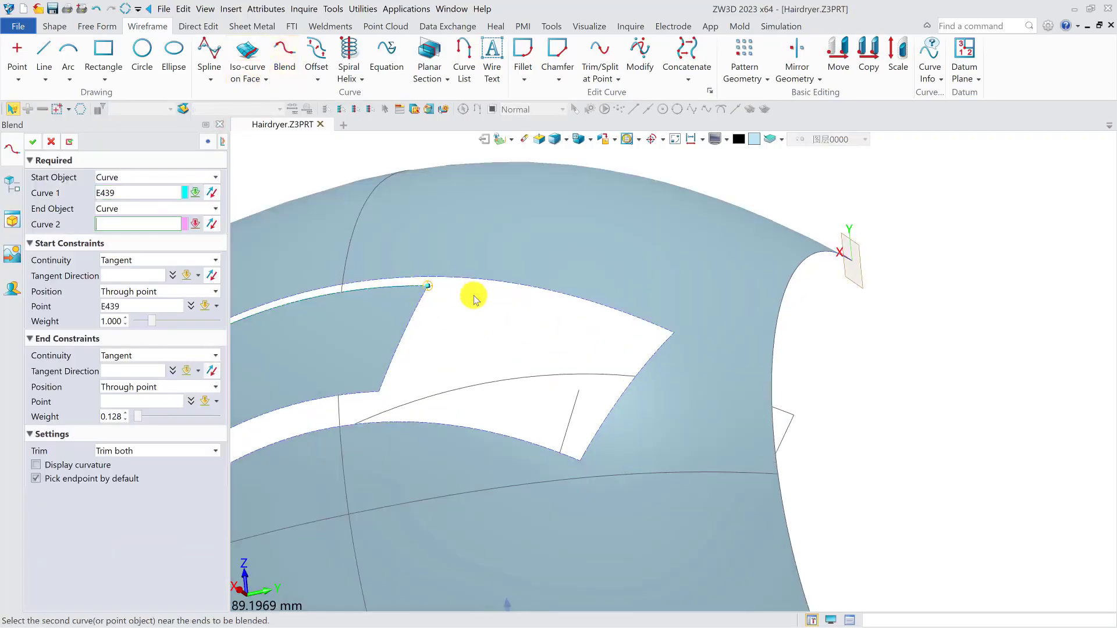
click(679, 335)
scroll(675, 332, down, 3)
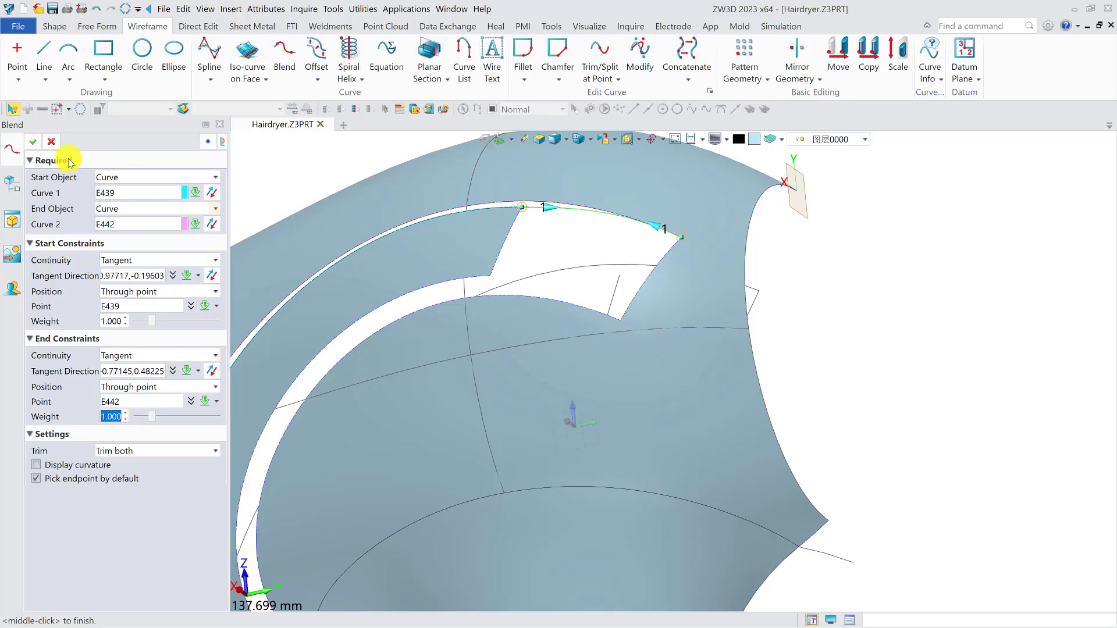
click(44, 142)
middle_drag(536, 212, 568, 259)
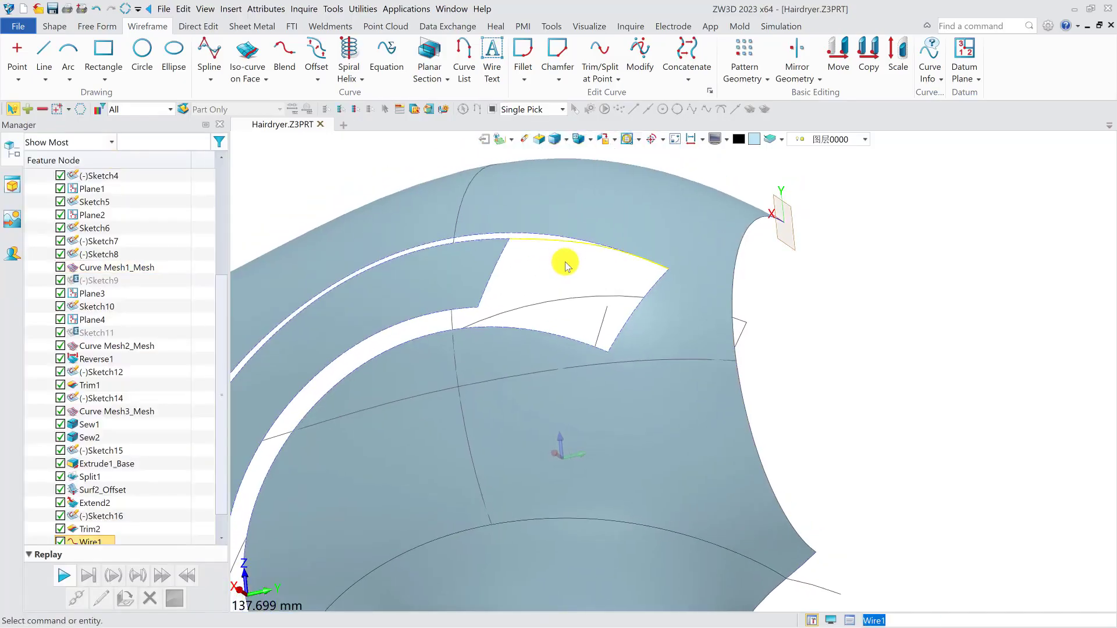
Step: Create a tangent blend curve from the trimmed band's lower edge to the opening's lower rear corner
click(285, 48)
click(479, 313)
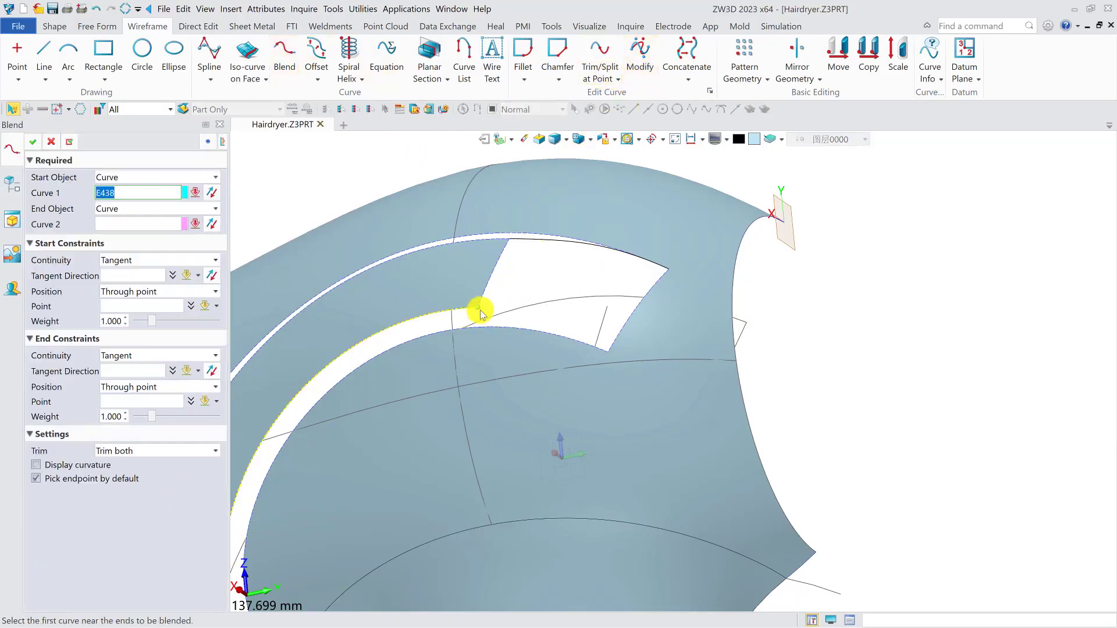
click(603, 352)
middle_click(569, 270)
middle_drag(569, 269, 544, 237)
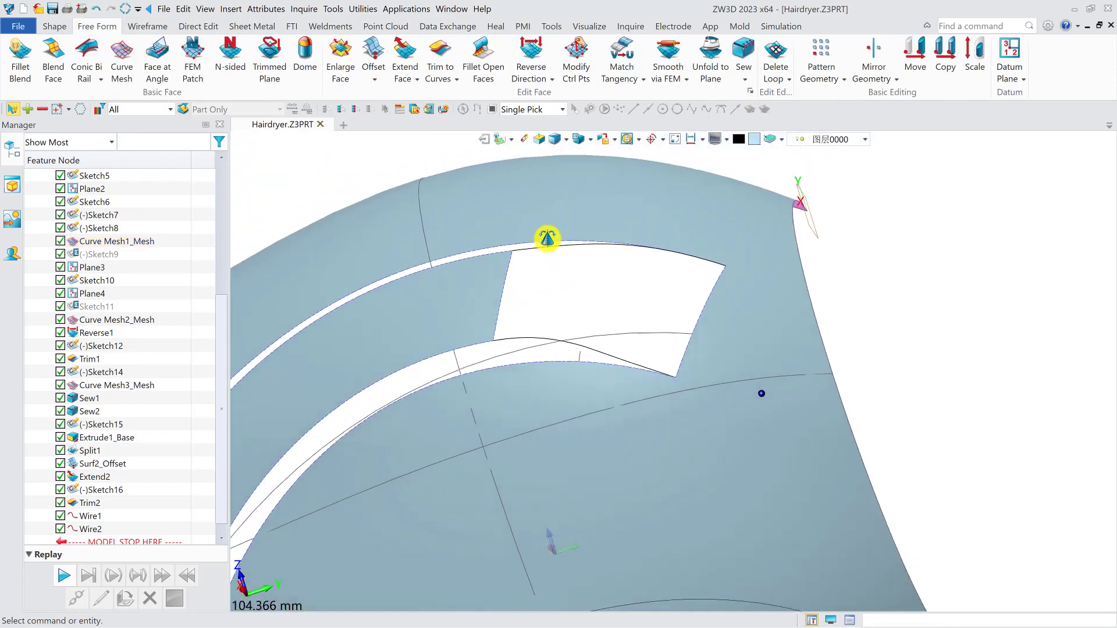
click(112, 45)
click(557, 252)
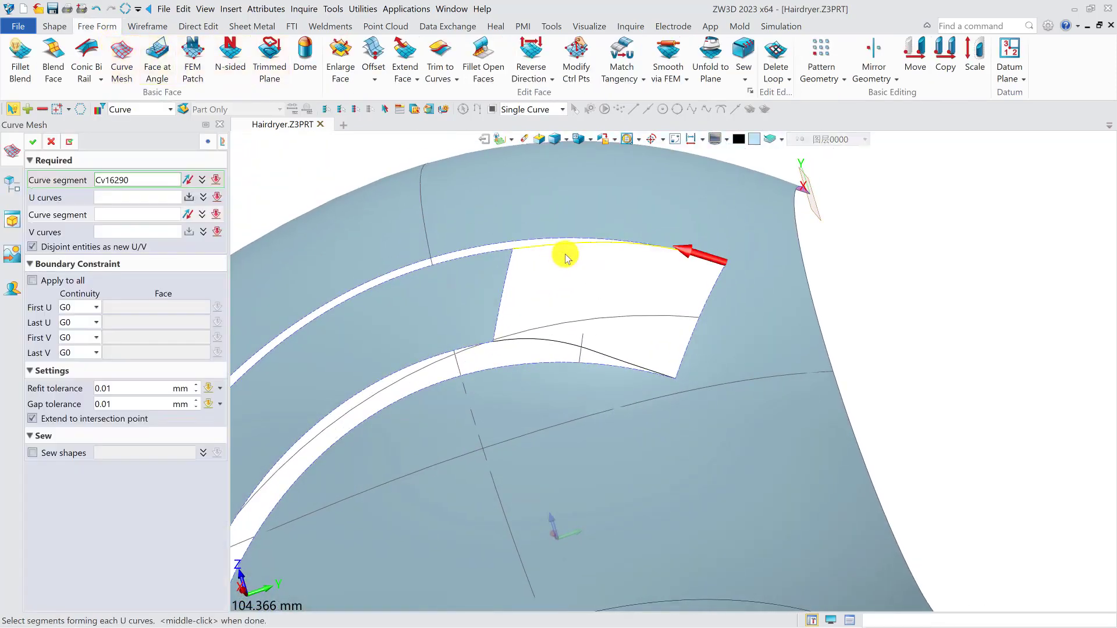
middle_drag(535, 343, 532, 295)
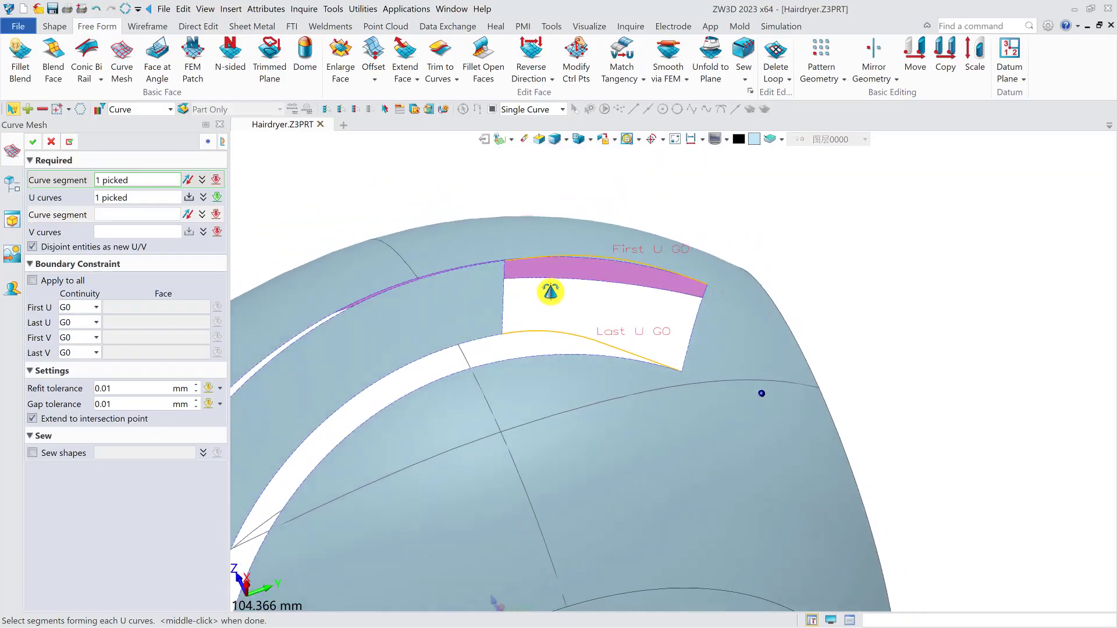
click(50, 143)
Step: Edit the upper blend curve to use Curvature continuity at its start and end
double_click(92, 517)
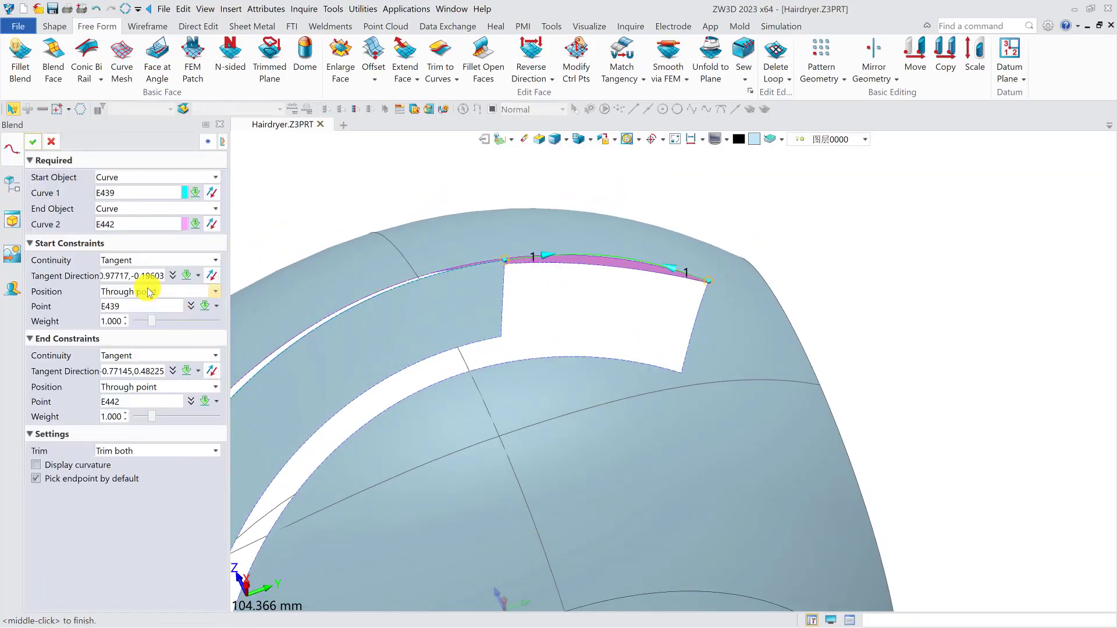
click(147, 260)
click(133, 295)
click(149, 355)
click(149, 377)
click(32, 141)
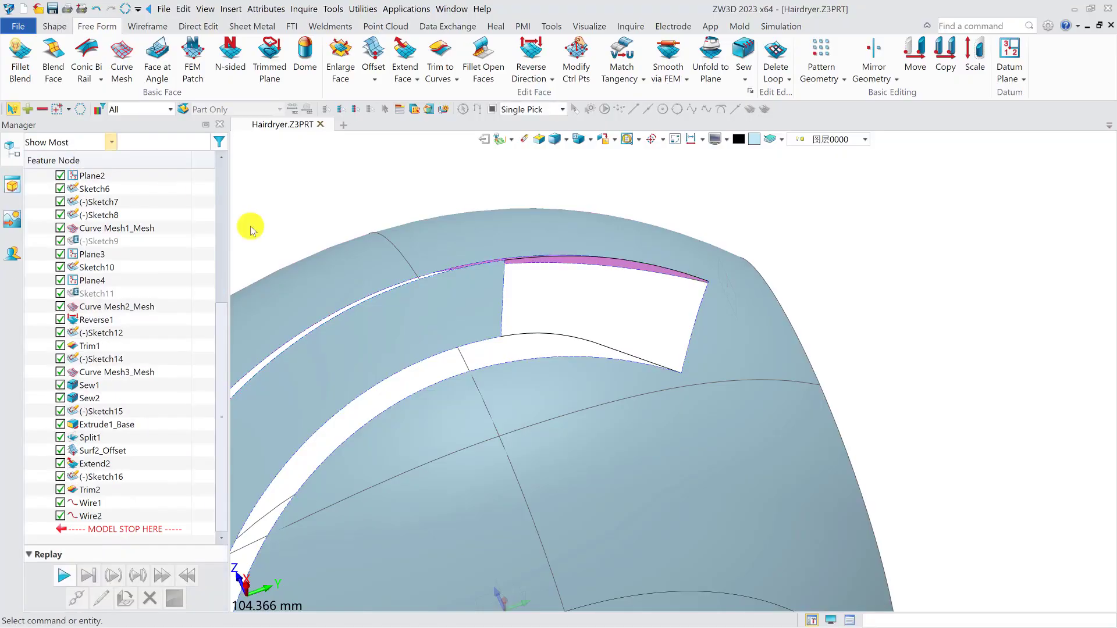
Step: Edit the lower blend curve to Curvature continuity at both ends, with a start weight of 0.792 and an end weight of 1.287
double_click(92, 517)
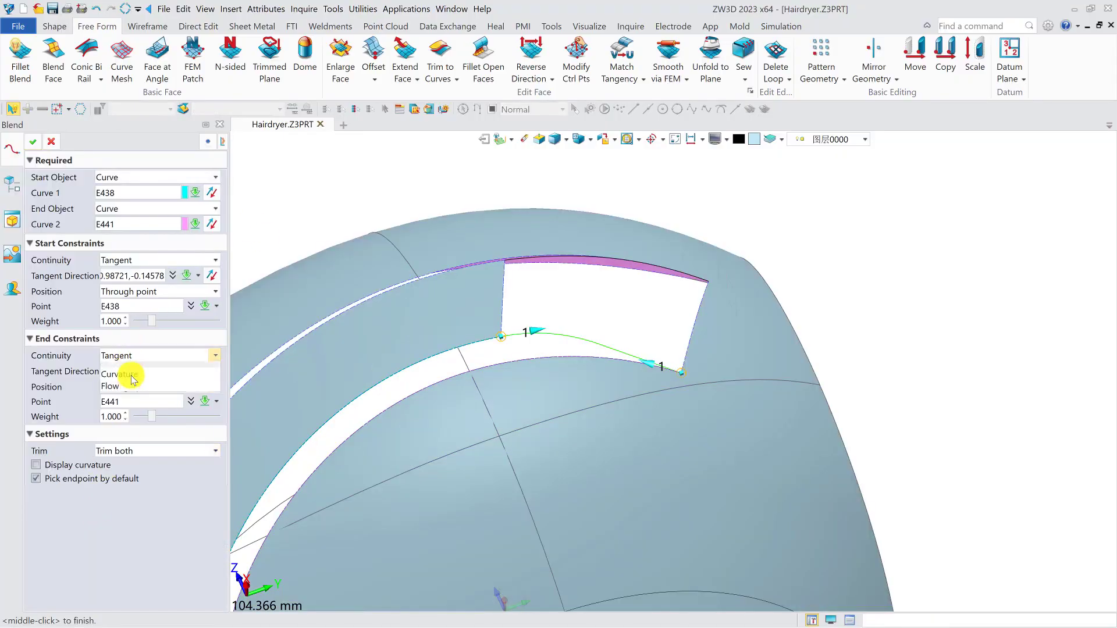
click(128, 392)
click(155, 260)
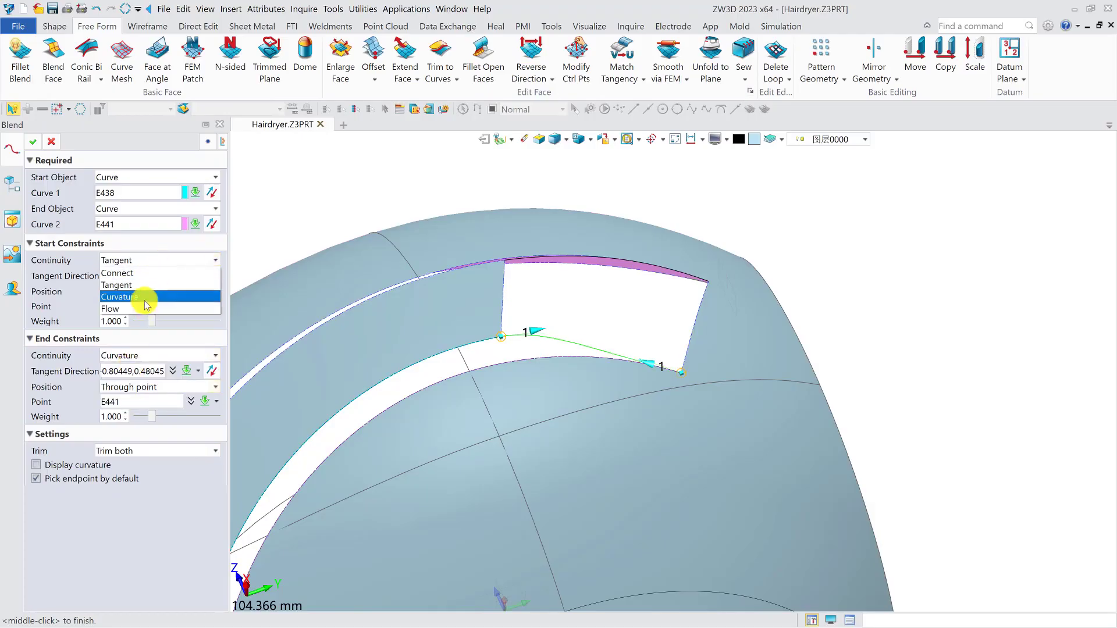
click(139, 297)
click(32, 141)
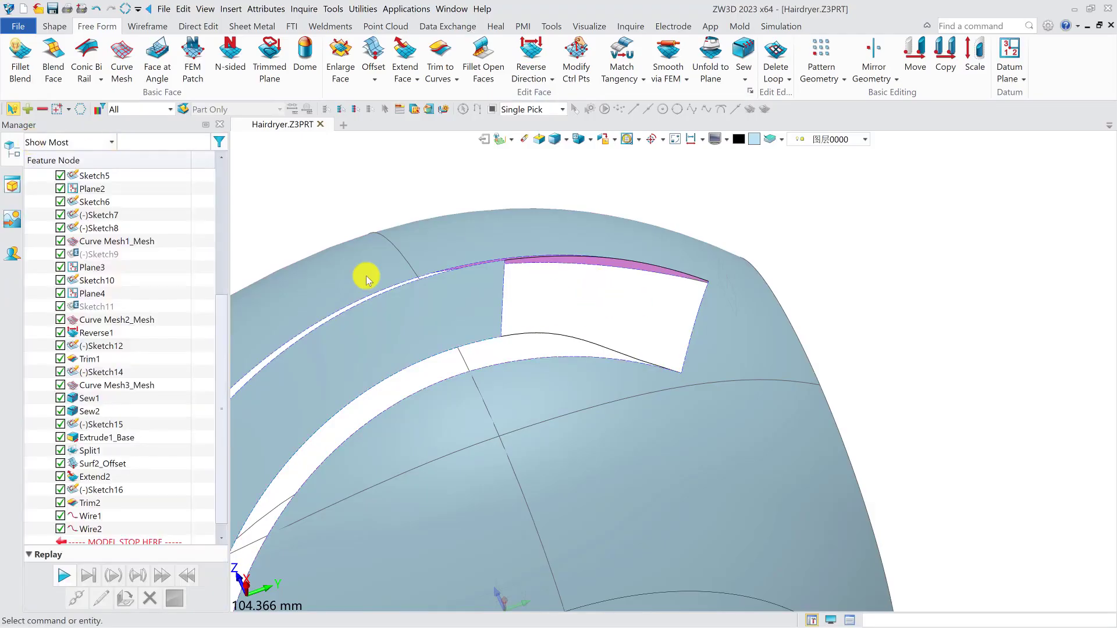
right_drag(510, 227, 716, 382)
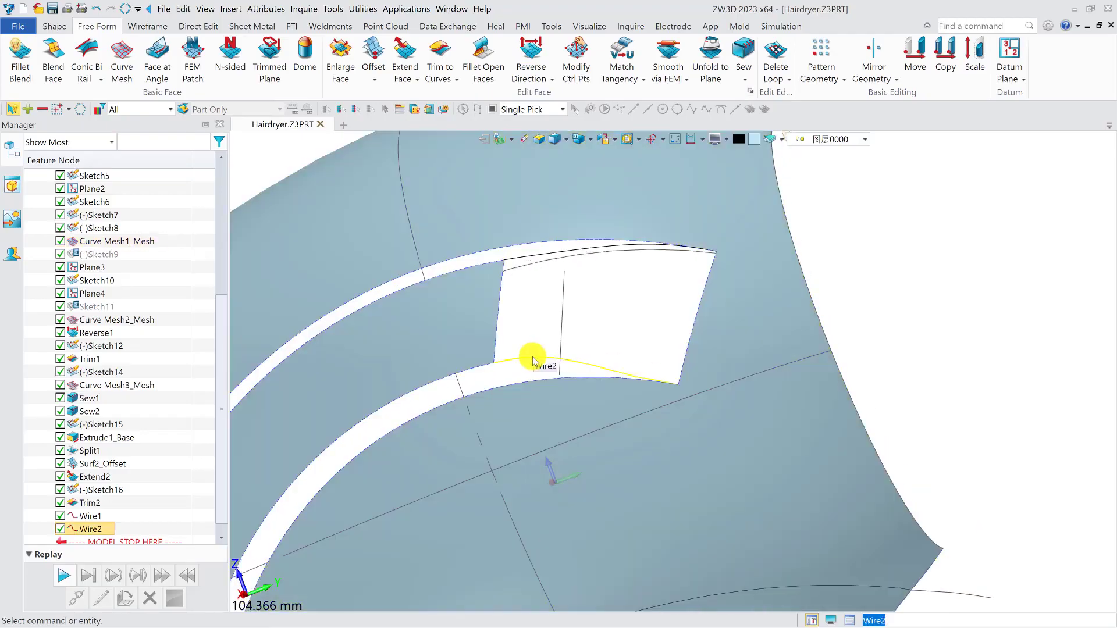
double_click(529, 358)
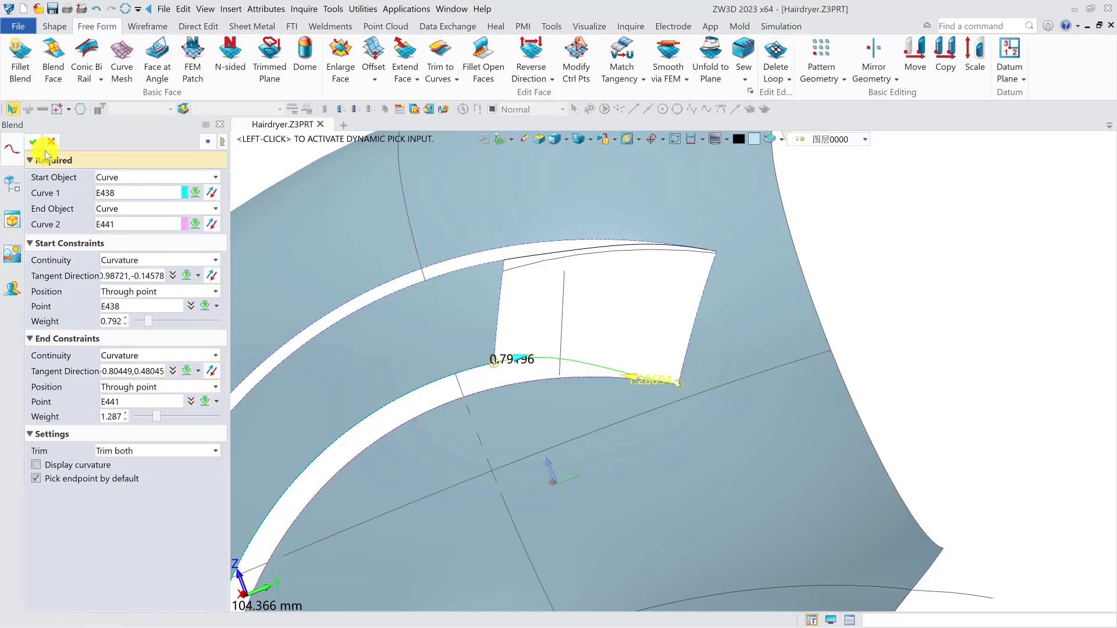
Step: Define a curve mesh with the two blend curves as U curves and the band's and opening's end edges as V curves
middle_click(654, 280)
double_click(654, 279)
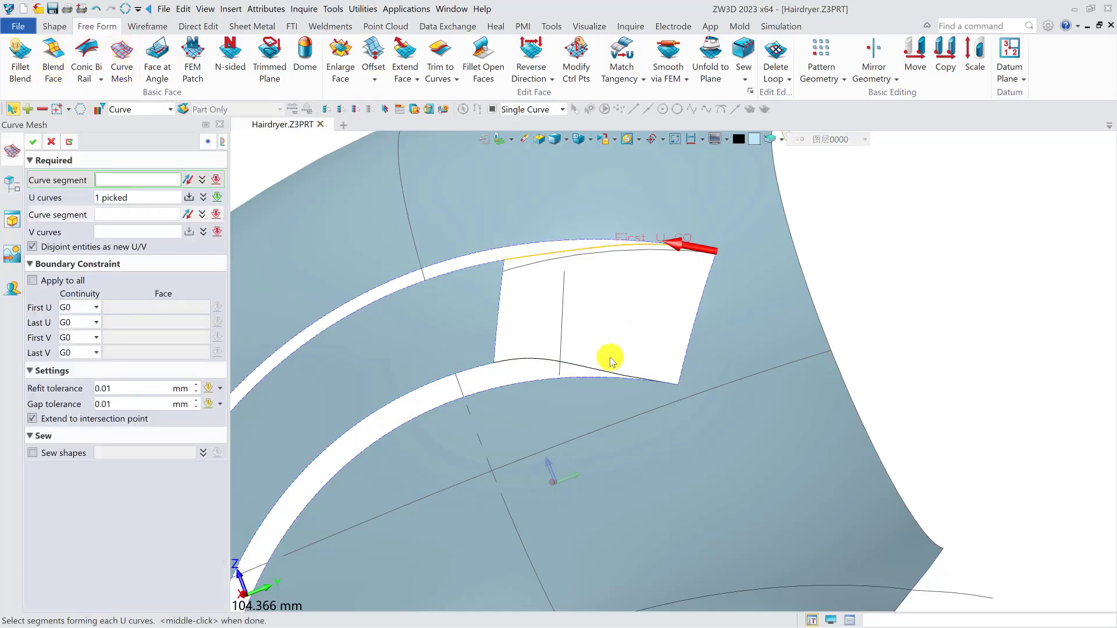
click(116, 214)
click(499, 337)
click(681, 380)
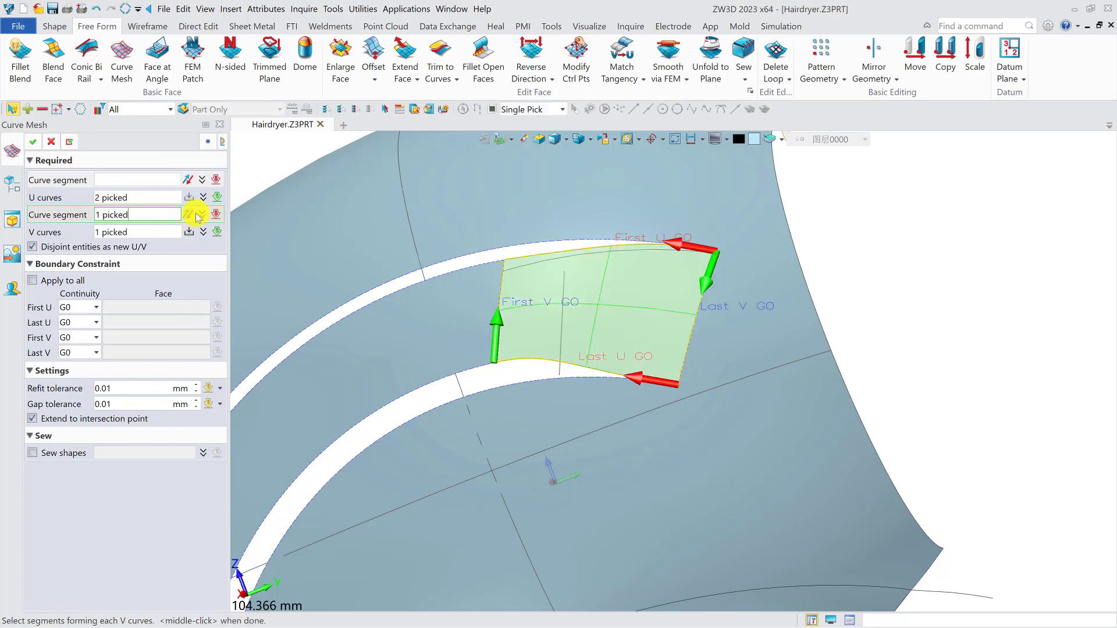
Step: Set G2 continuity to the band face at First V and the body face at Last V, and create the mesh
click(84, 390)
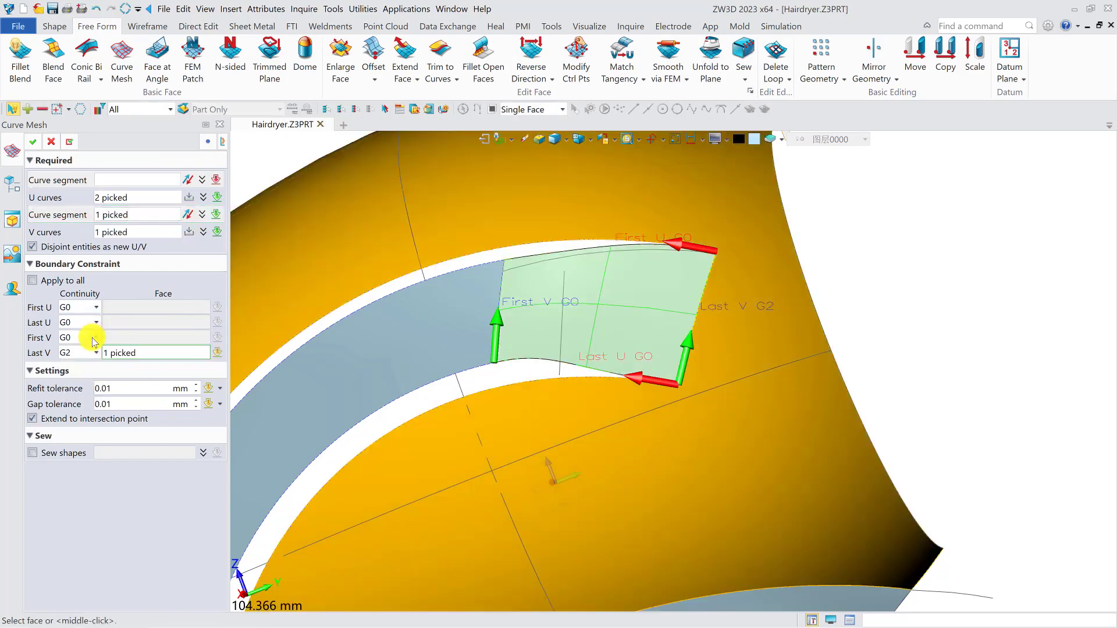
click(86, 374)
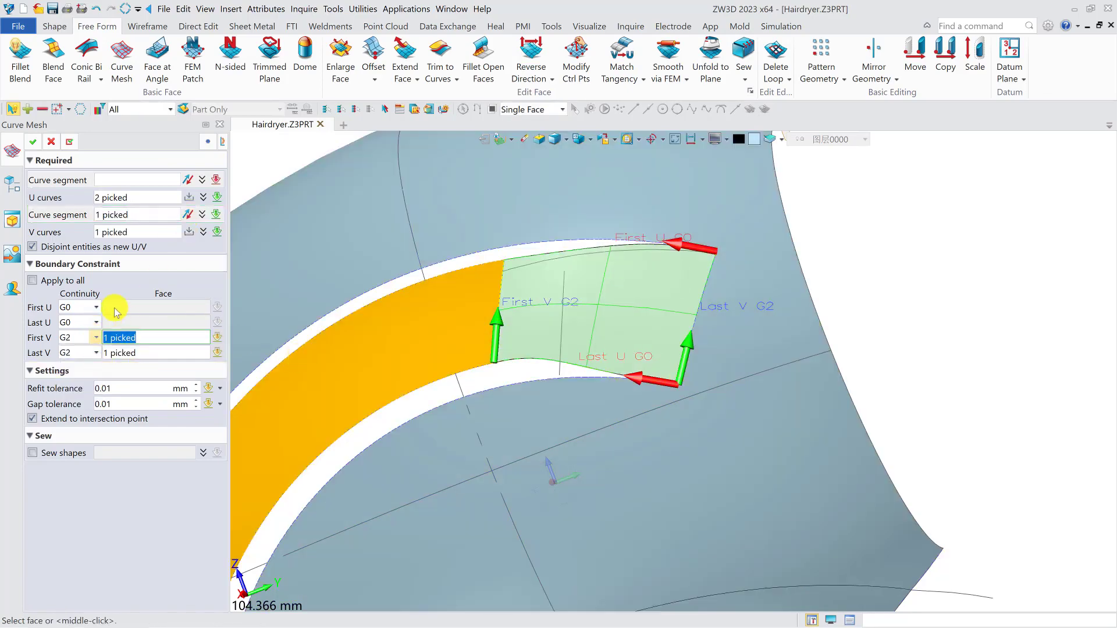
click(33, 143)
scroll(722, 260, down, 4)
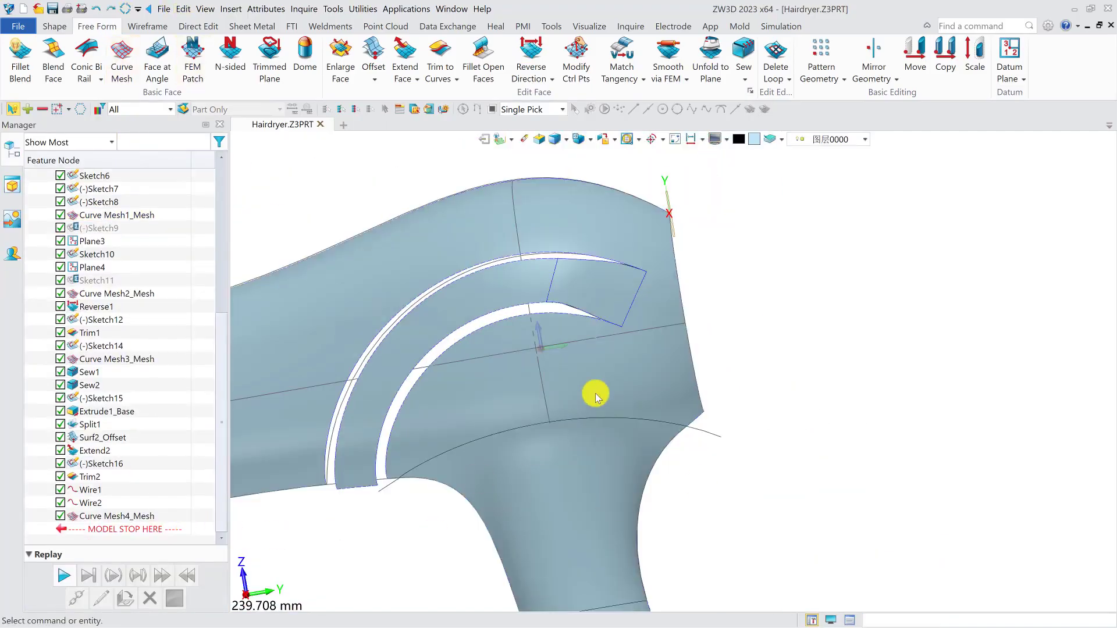
Step: Roll the model history back to just after the band's face extension, before Sketch16
scroll(597, 302, up, 8)
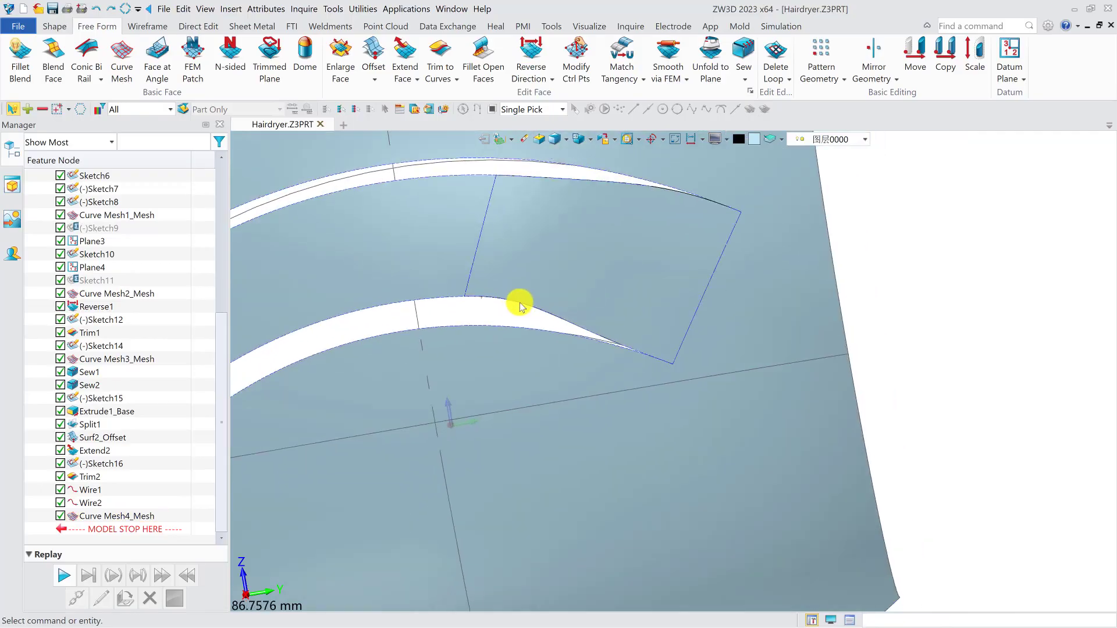
middle_drag(517, 305, 539, 286)
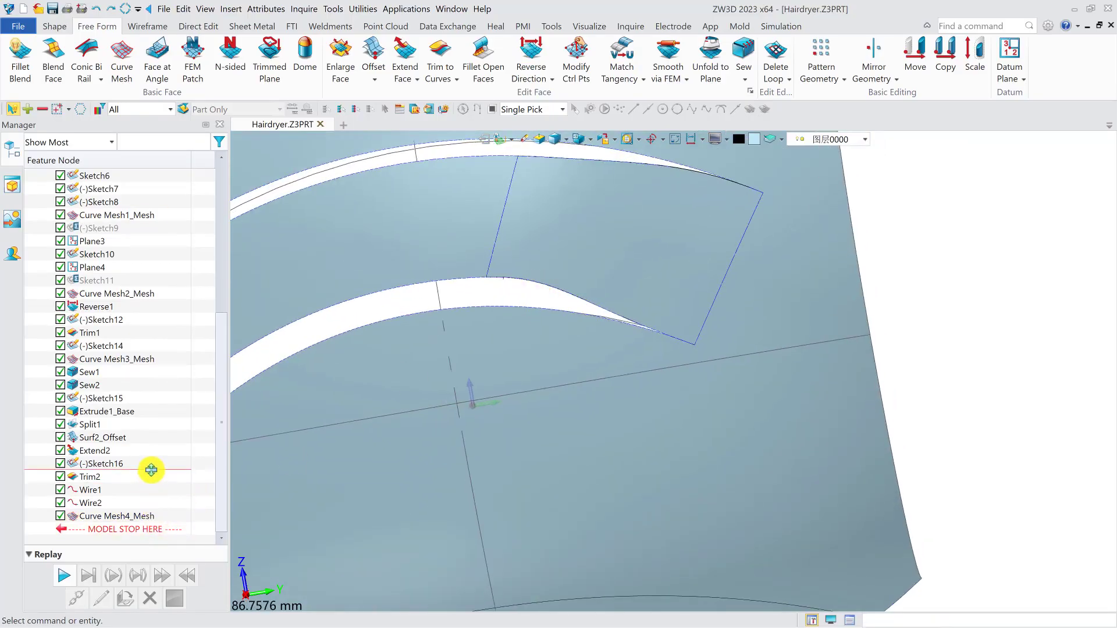
drag(150, 454, 150, 465)
scroll(579, 405, down, 6)
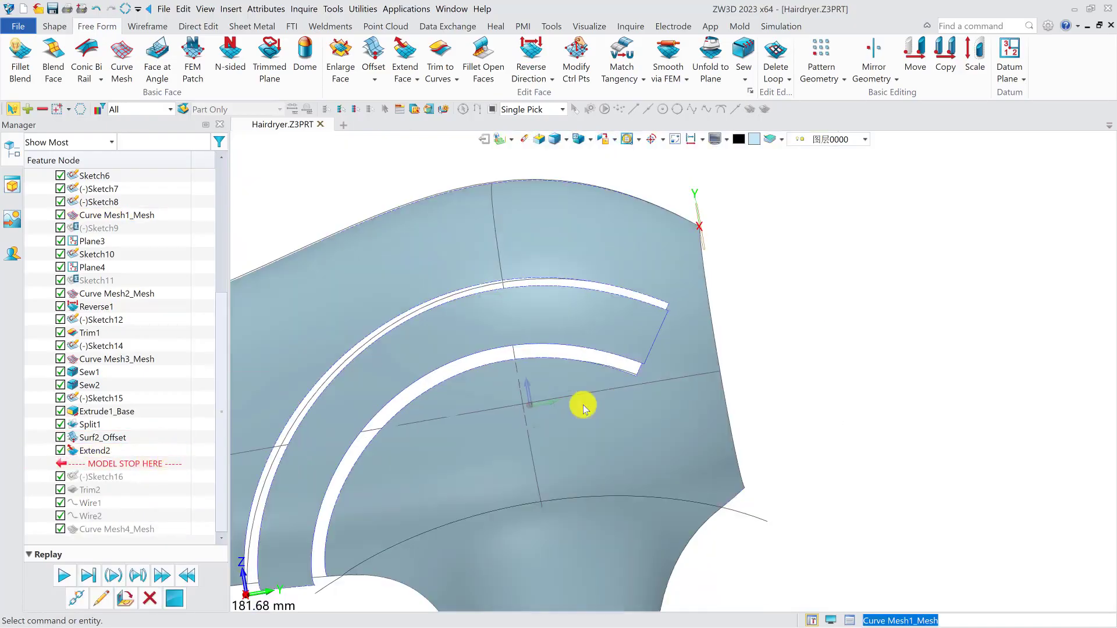
Step: Start a sketch on the YZ plane and reference the raised band's upper and lower long edges
mouse_move(509, 301)
right_down()
mouse_move(498, 286)
mouse_move(552, 282)
right_up()
key(ctrl+f)
click(54, 26)
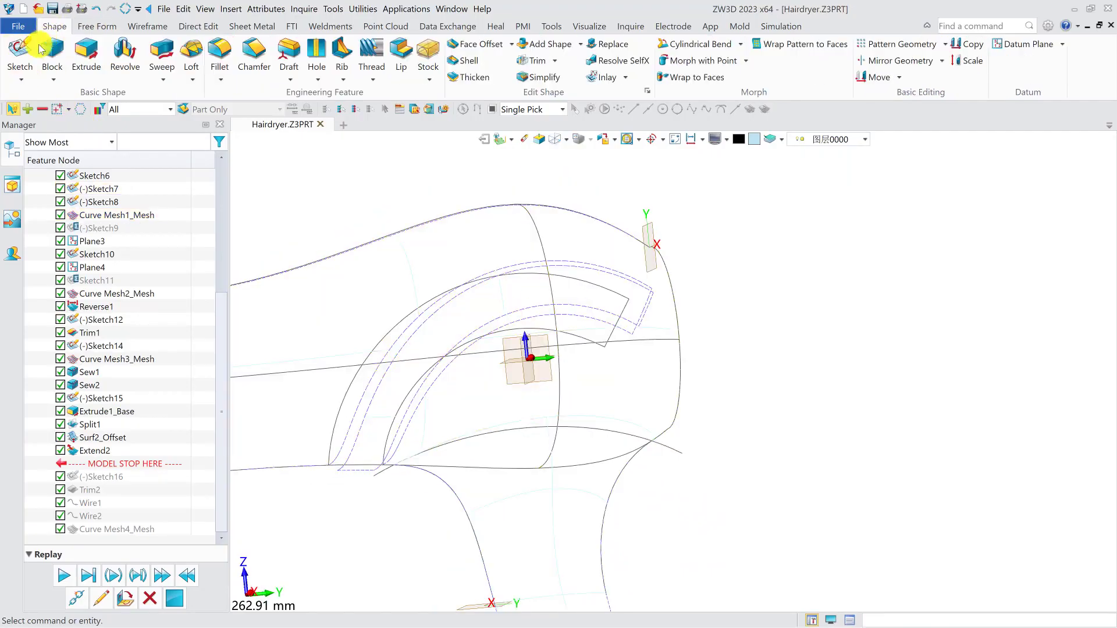
click(19, 53)
click(510, 384)
middle_click(510, 385)
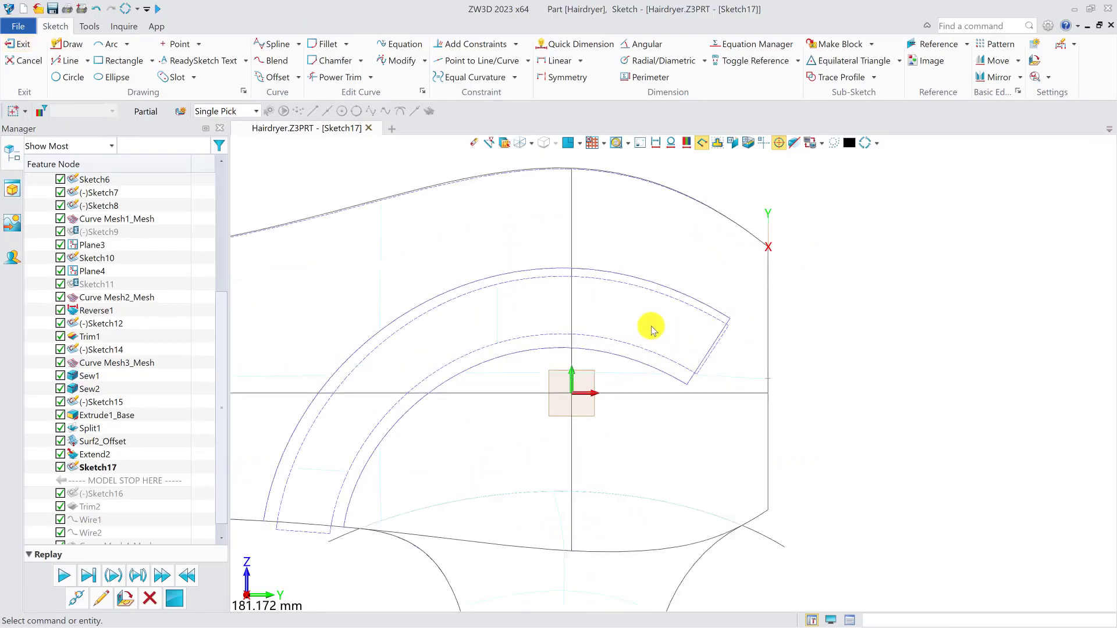
scroll(652, 329, up, 1)
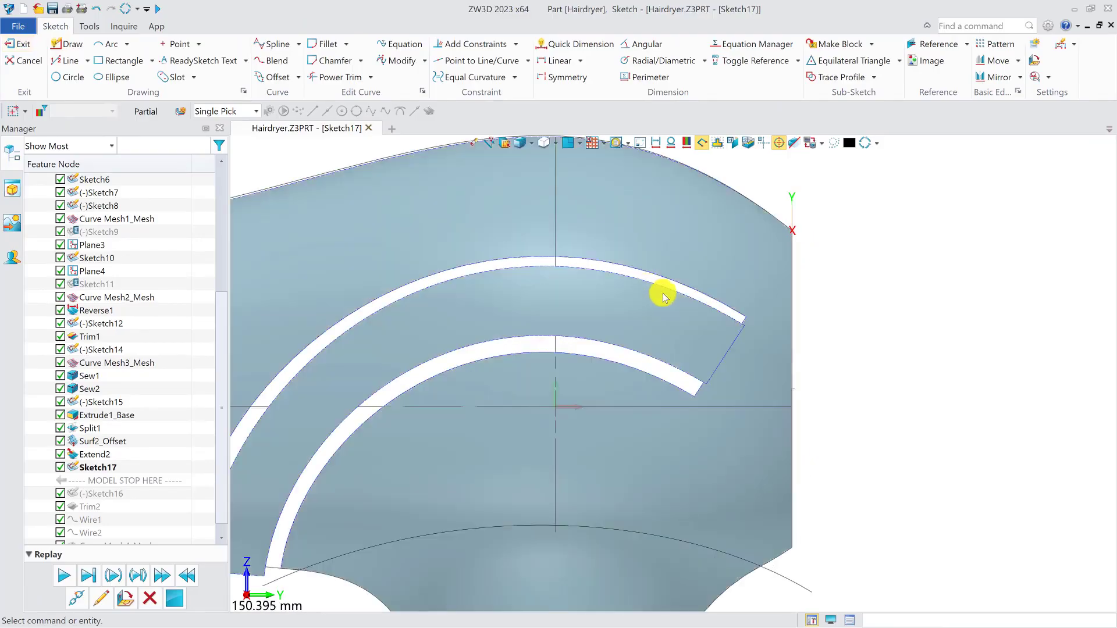
click(932, 47)
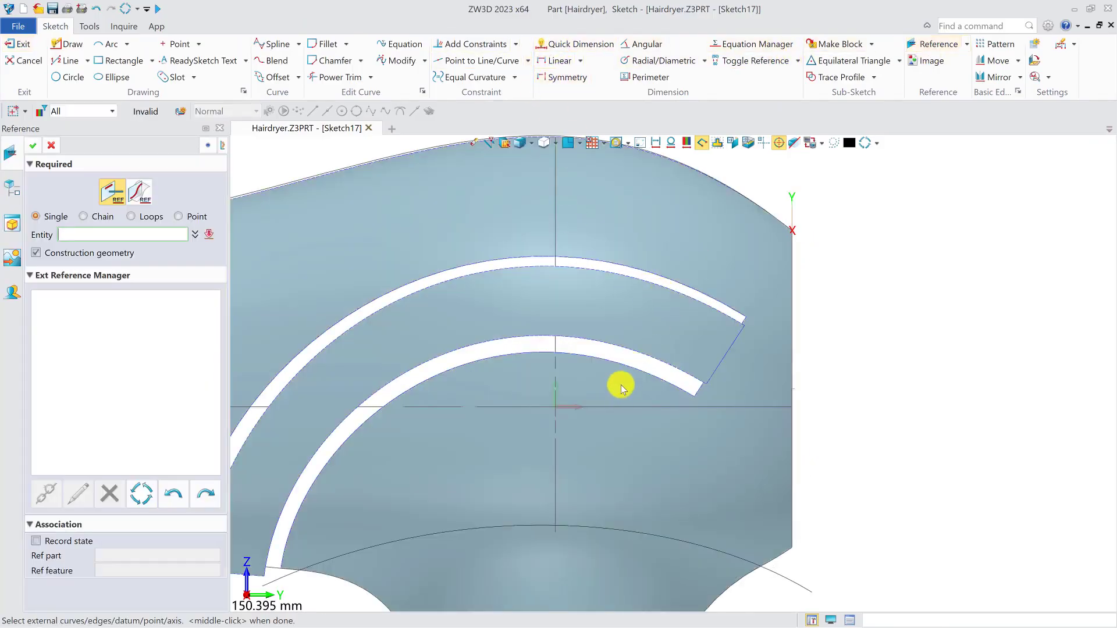
click(650, 362)
click(668, 293)
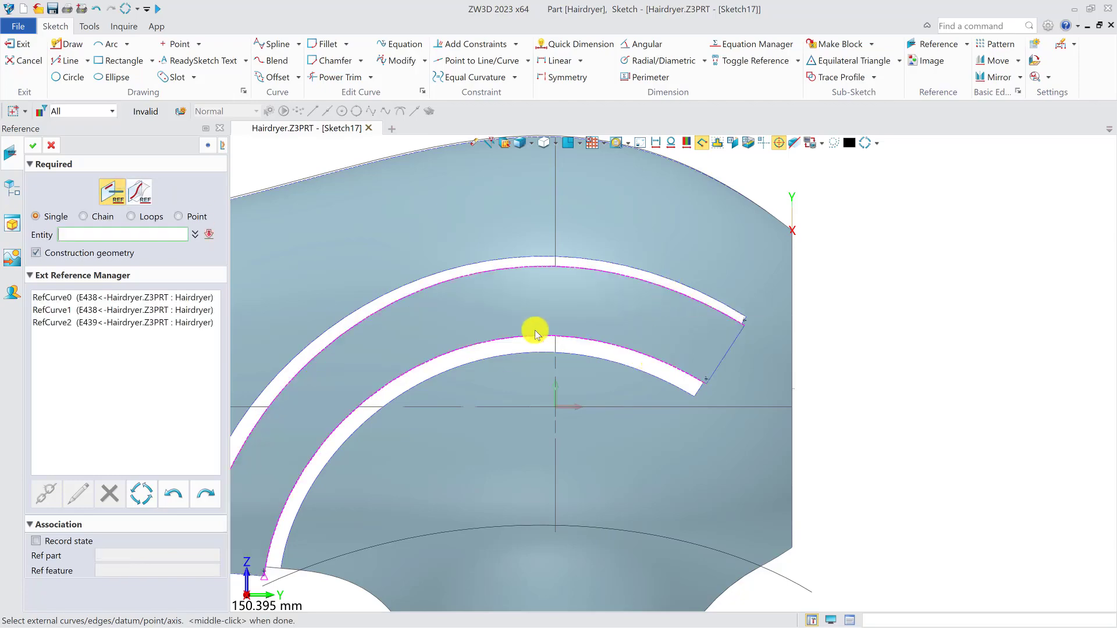
middle_click(603, 342)
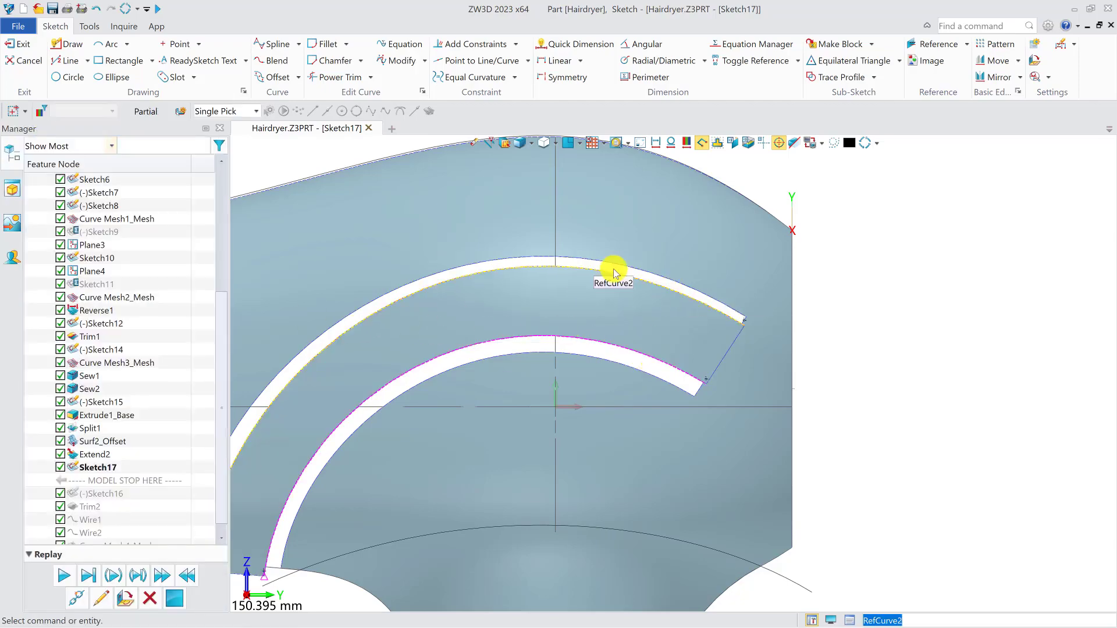
Step: Convert both referenced edges to solid sketch geometry, join their rear ends with a straight line, and finish the sketch
right_click(616, 268)
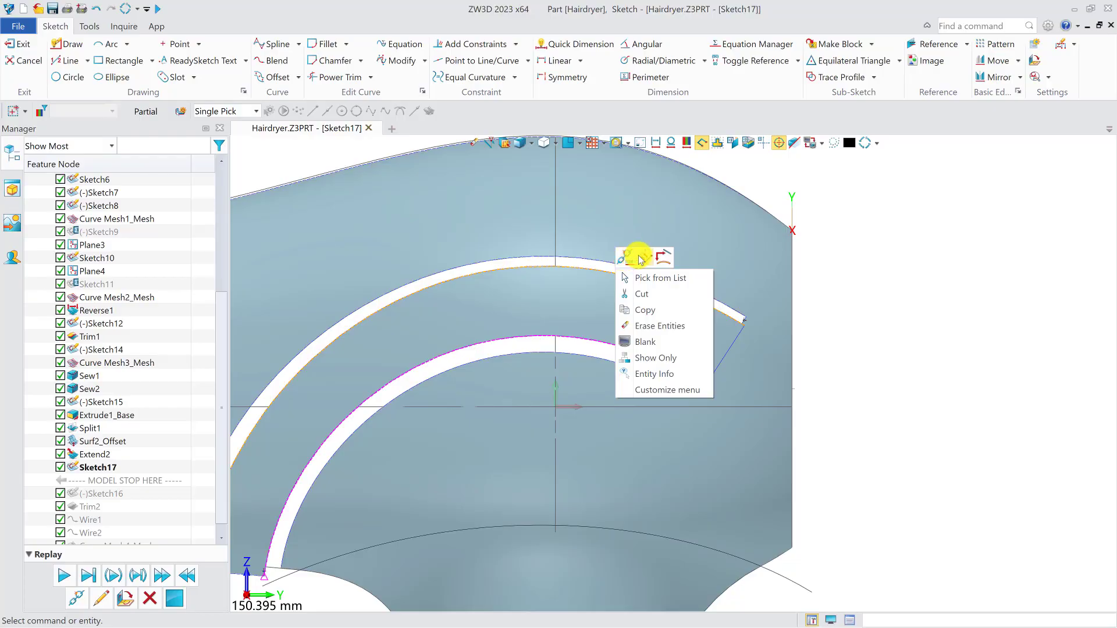
click(640, 257)
right_click(621, 351)
click(656, 293)
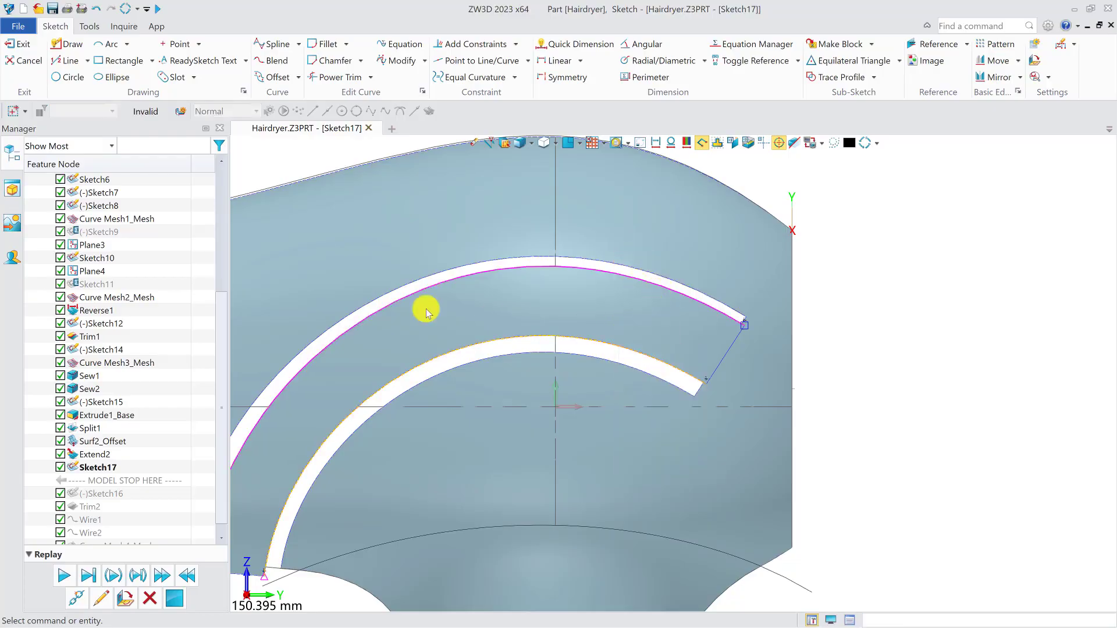
click(62, 46)
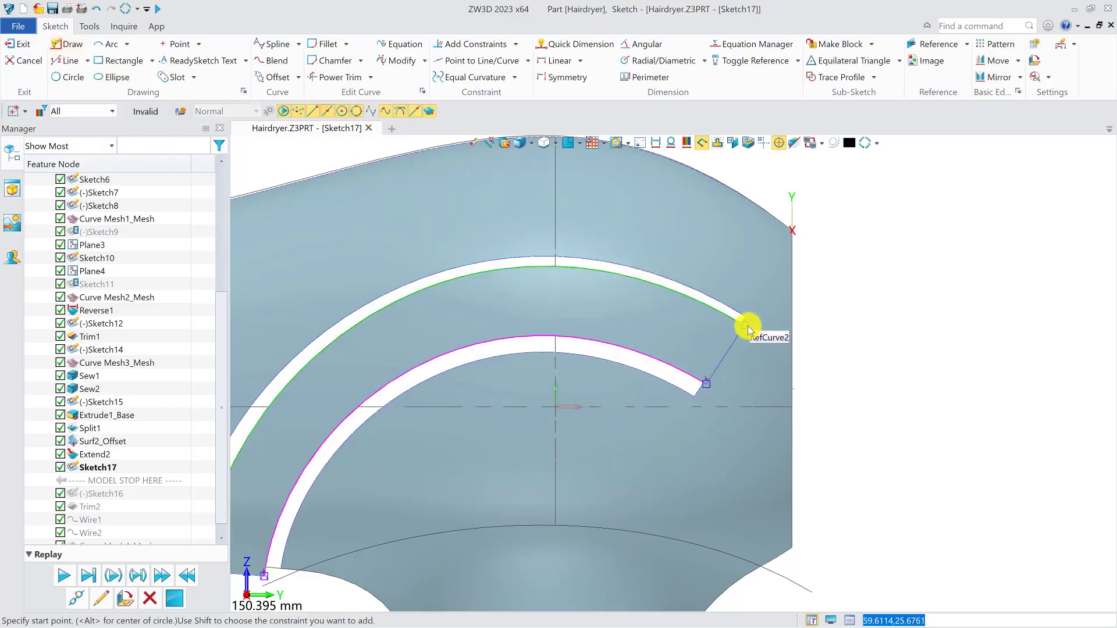
click(747, 327)
click(708, 384)
key(Escape)
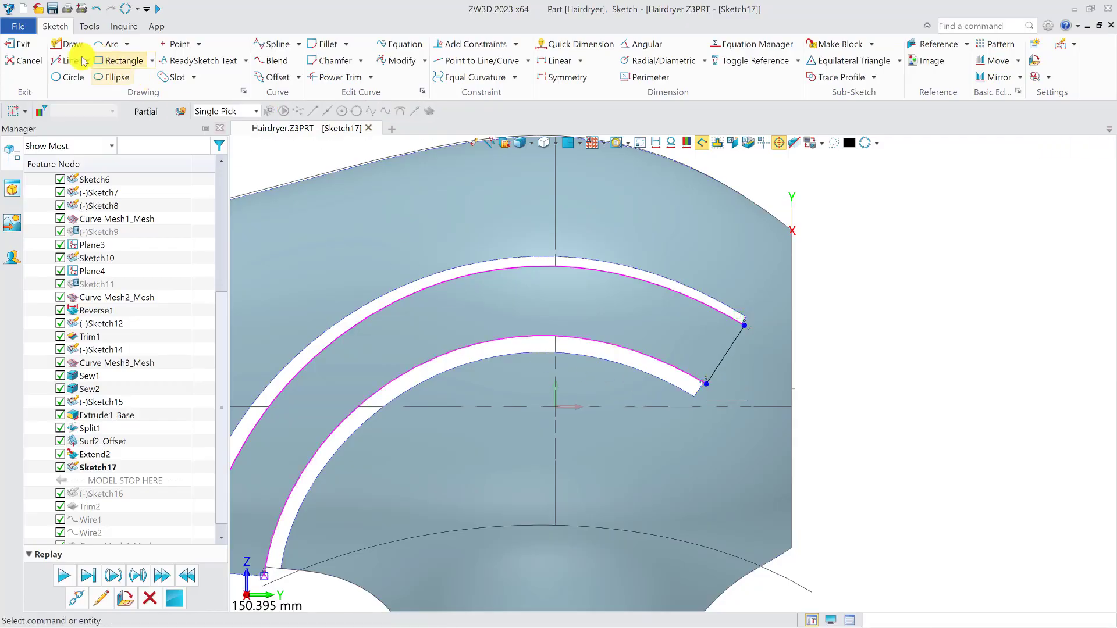
click(31, 45)
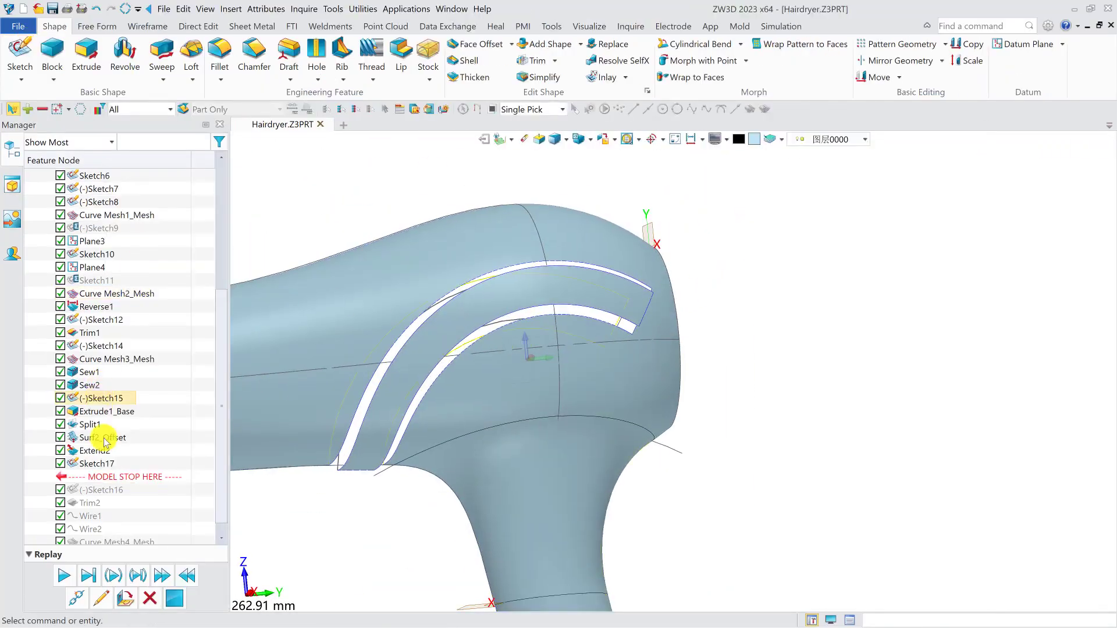
Step: Roll the model history forward to the end, past the band's rear curve mesh
scroll(115, 475, down, 1)
drag(142, 512, 143, 531)
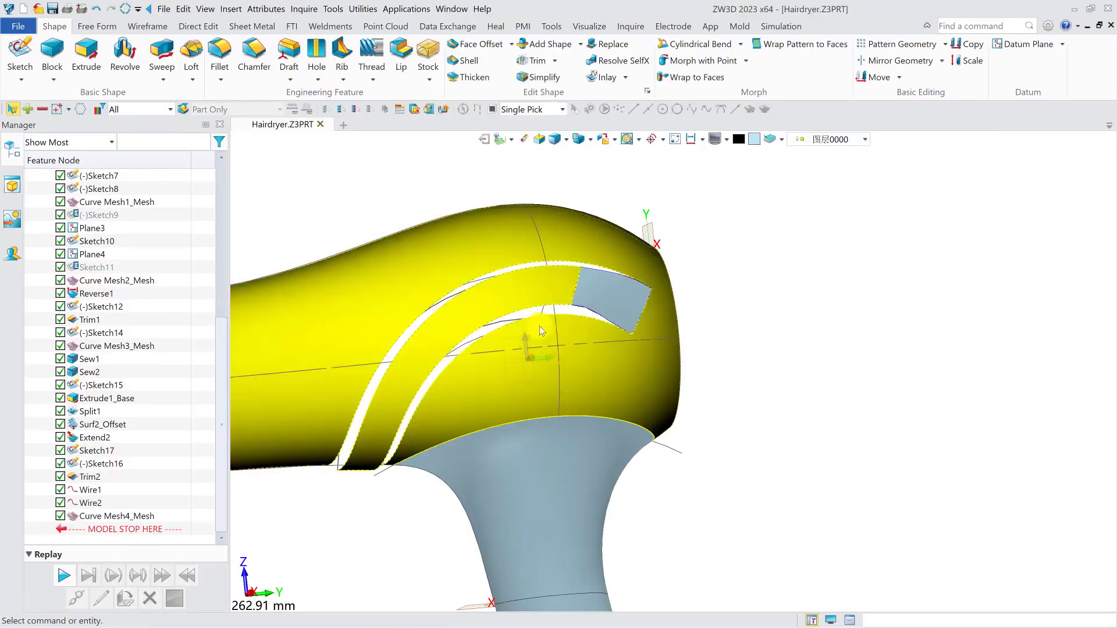
scroll(582, 315, up, 2)
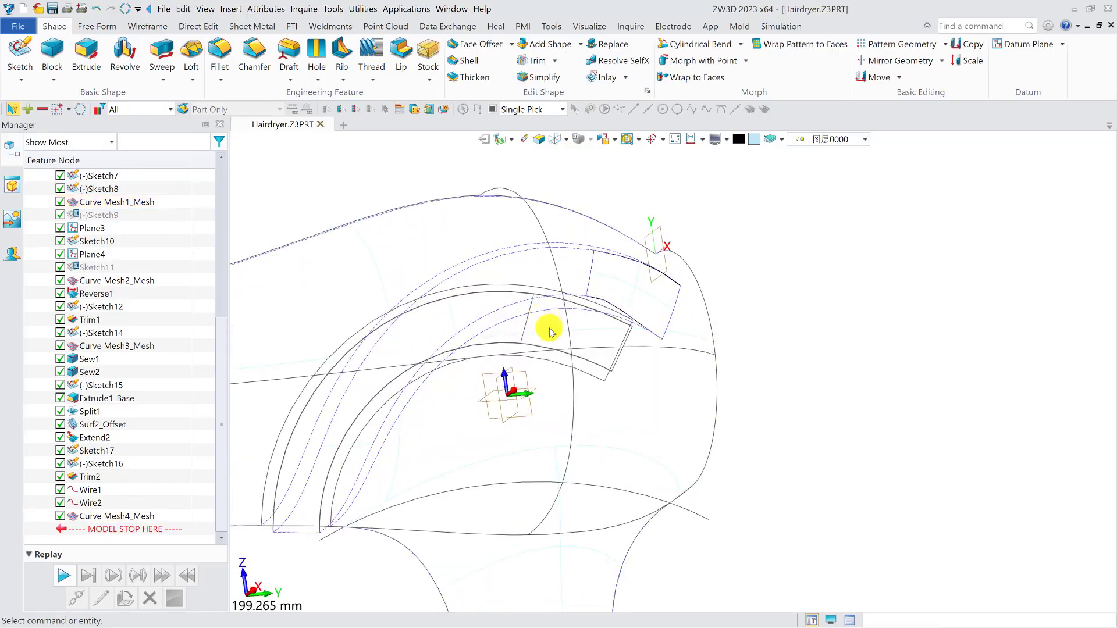
Step: Extrude the new band outline sketch as an open two-sided surface through the side band
click(86, 53)
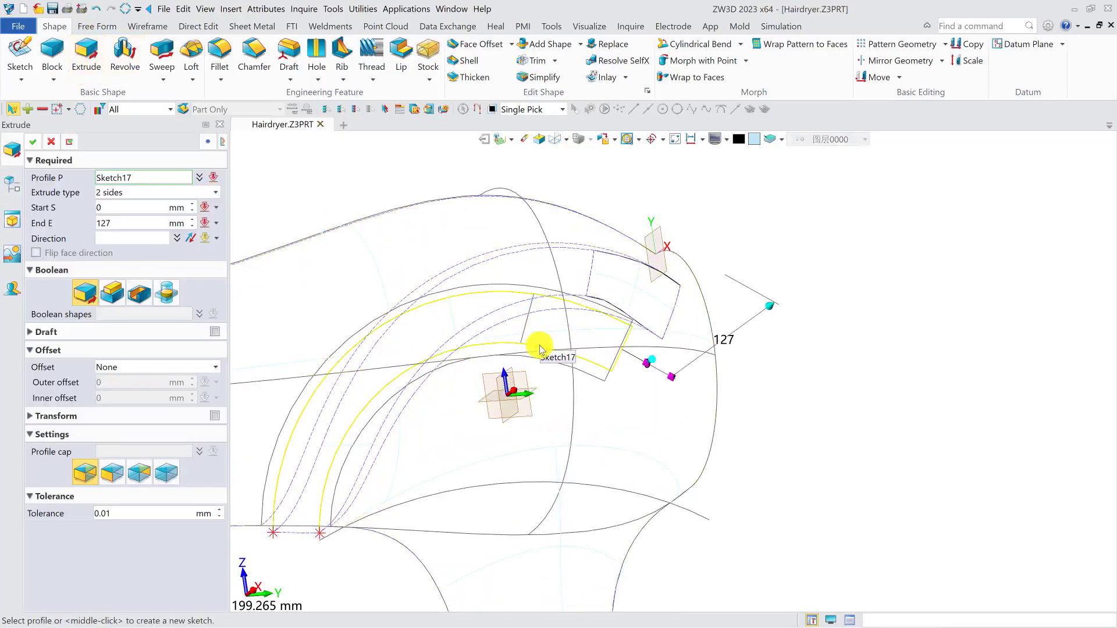
click(588, 329)
mouse_move(588, 329)
middle_down()
mouse_move(588, 374)
mouse_move(605, 297)
middle_up()
right_drag(605, 297, 589, 302)
scroll(588, 301, down, 2)
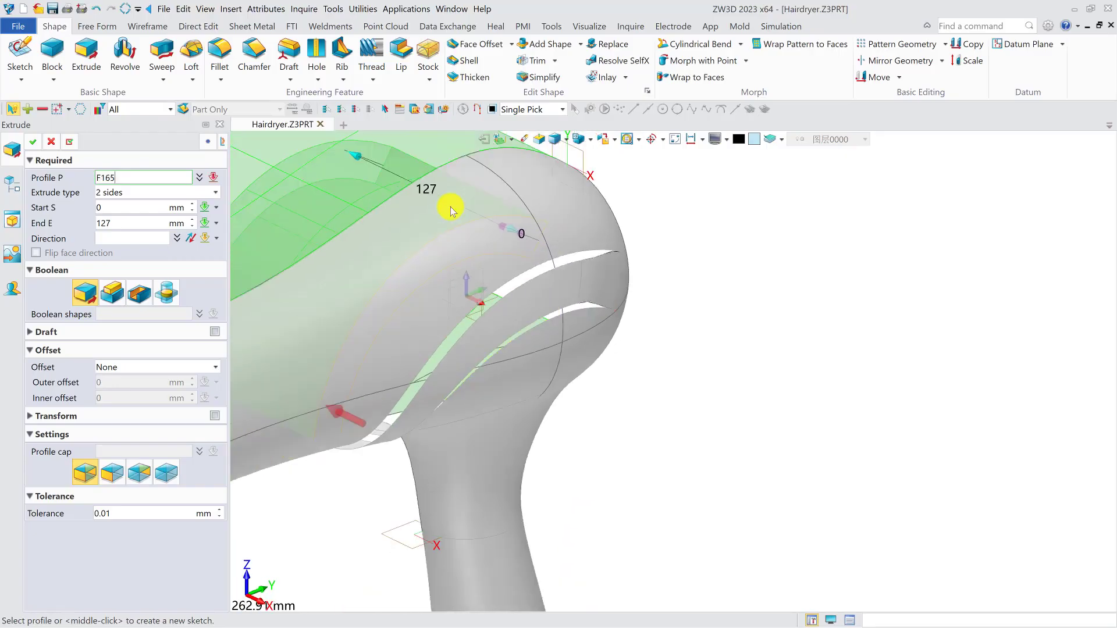
mouse_move(353, 158)
mouse_down()
mouse_move(641, 307)
mouse_move(367, 150)
mouse_up()
right_drag(665, 287, 541, 174)
middle_click(593, 243)
click(33, 141)
Step: Trim the rear blend face to the extruded outline faces, extending the trimming faces and not keeping them
scroll(549, 271, up, 2)
scroll(541, 169, up, 2)
click(97, 26)
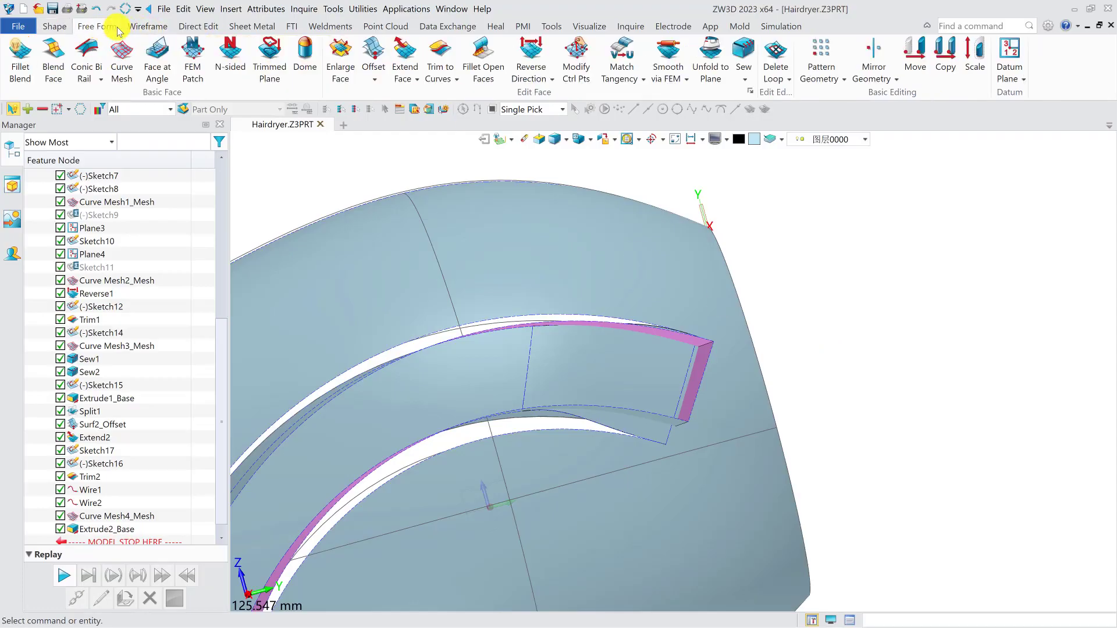
click(452, 76)
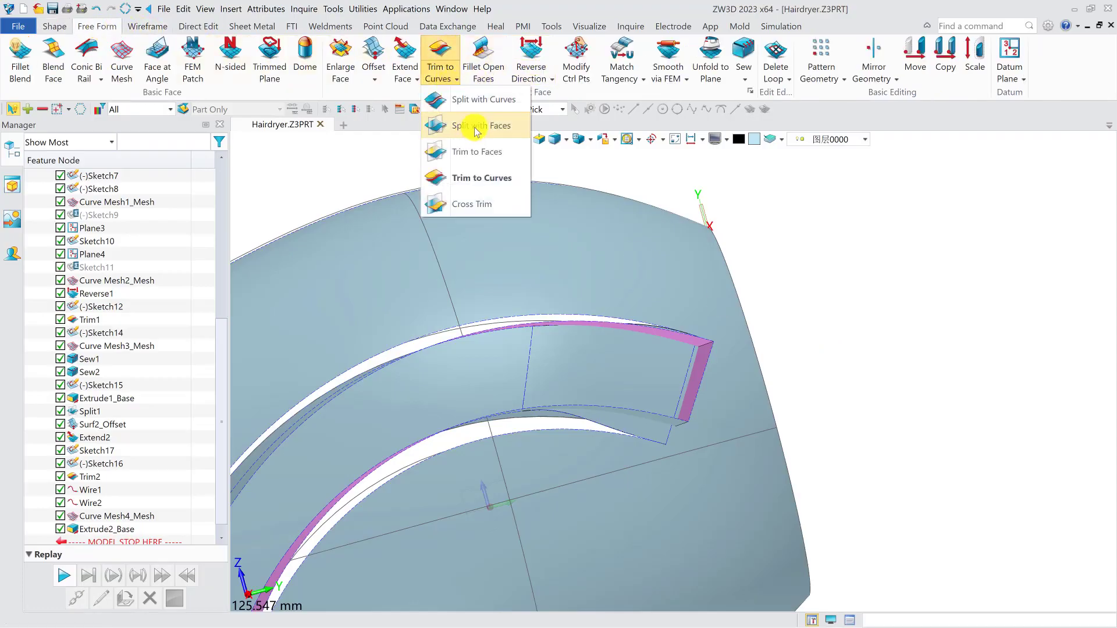
click(476, 151)
click(585, 374)
right_drag(585, 375, 623, 320)
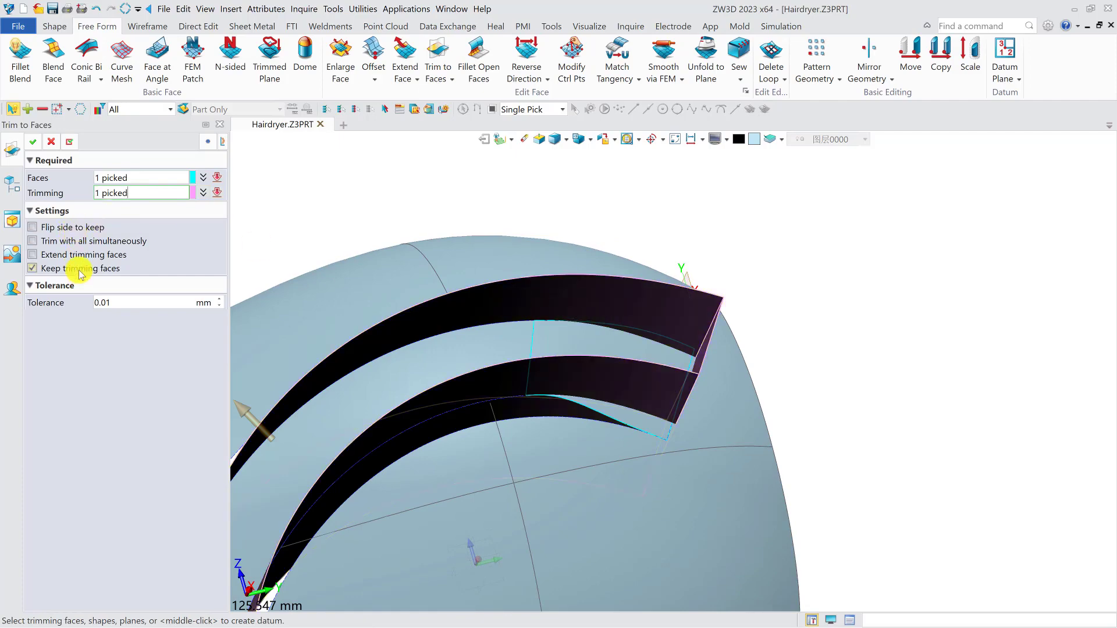
scroll(683, 410, down, 3)
click(33, 227)
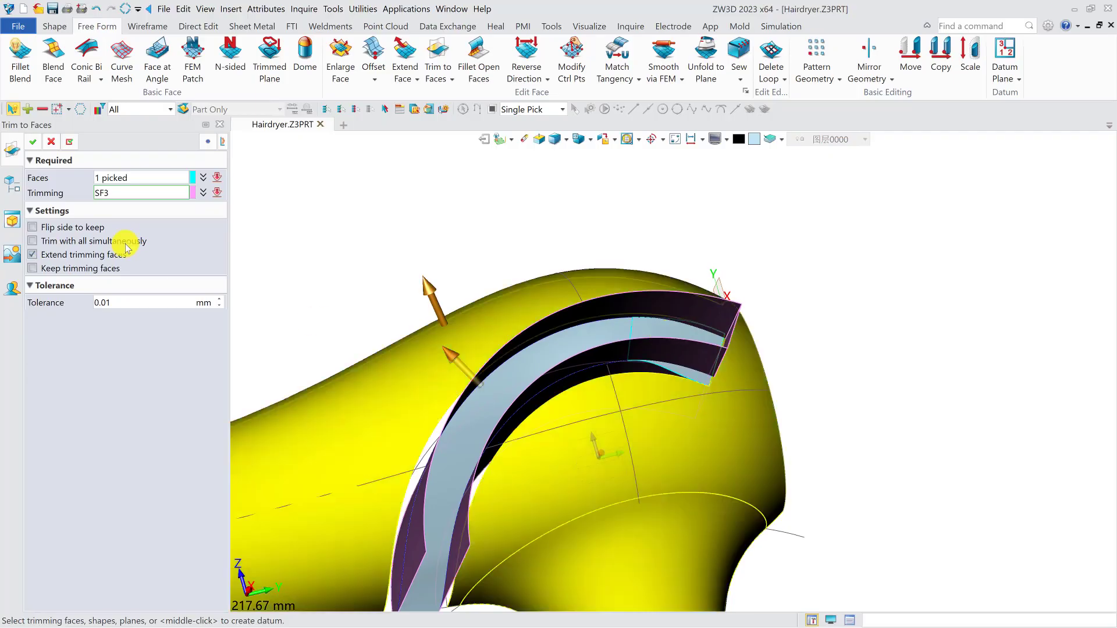
click(36, 143)
Step: Sew the band, the trimmed rear blend face and the hairdryer body together with a 0.01 mm tolerance
scroll(661, 375, up, 5)
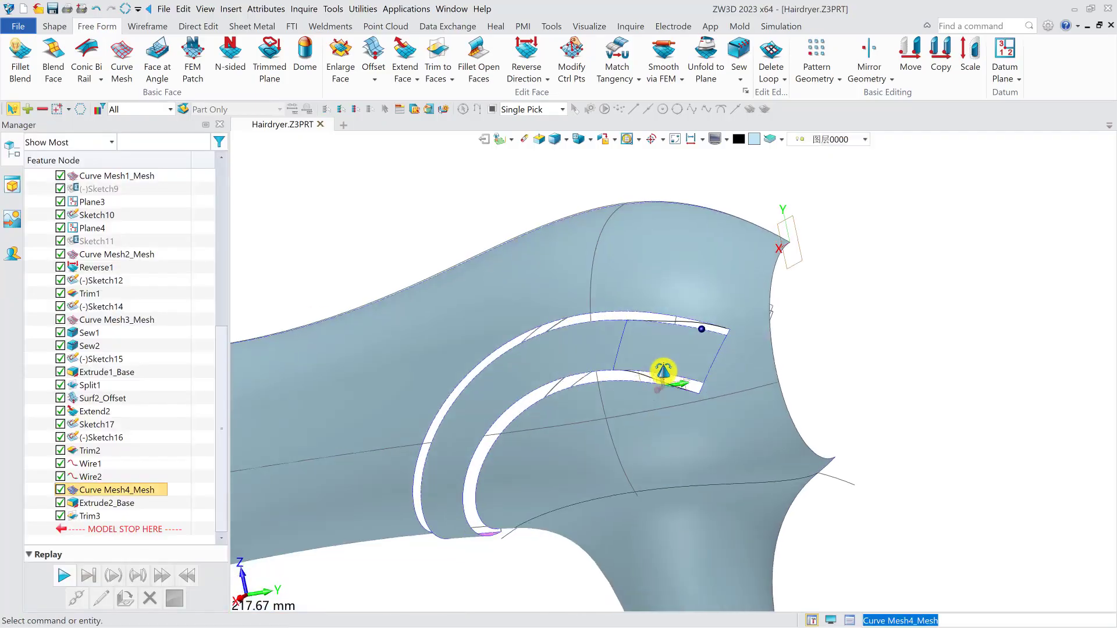
middle_drag(617, 374, 519, 401)
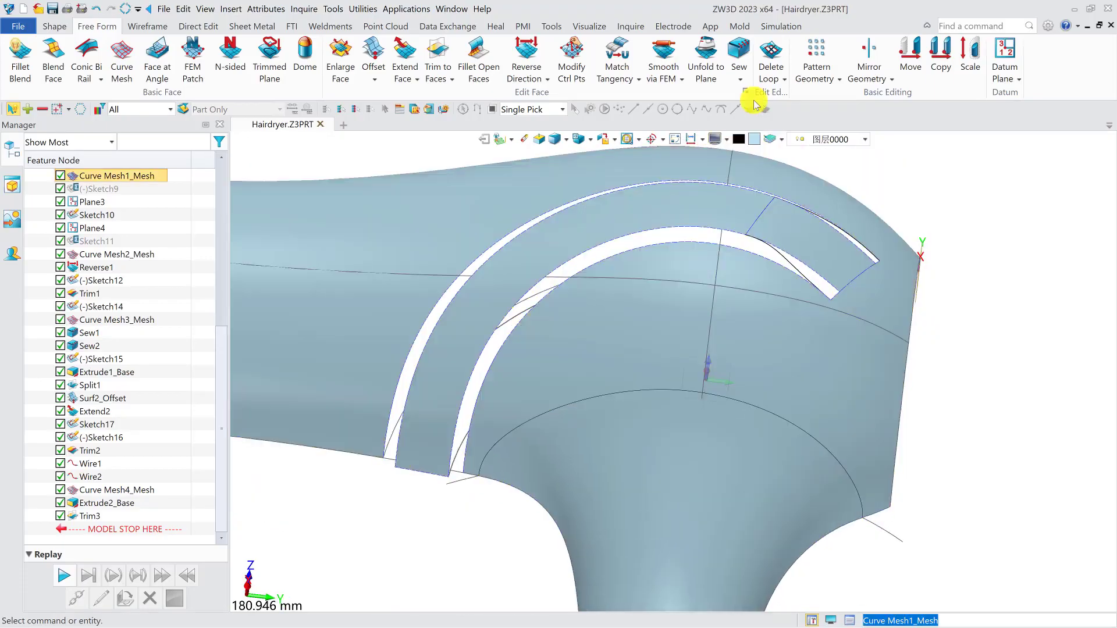
click(735, 49)
click(706, 200)
click(778, 234)
click(683, 284)
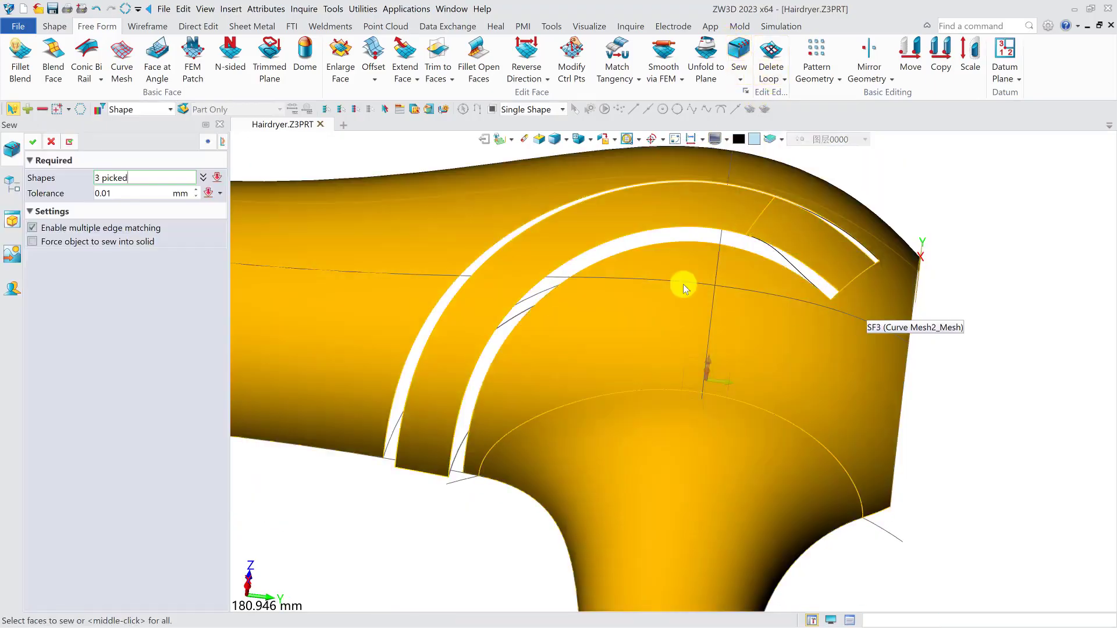
click(39, 145)
click(654, 379)
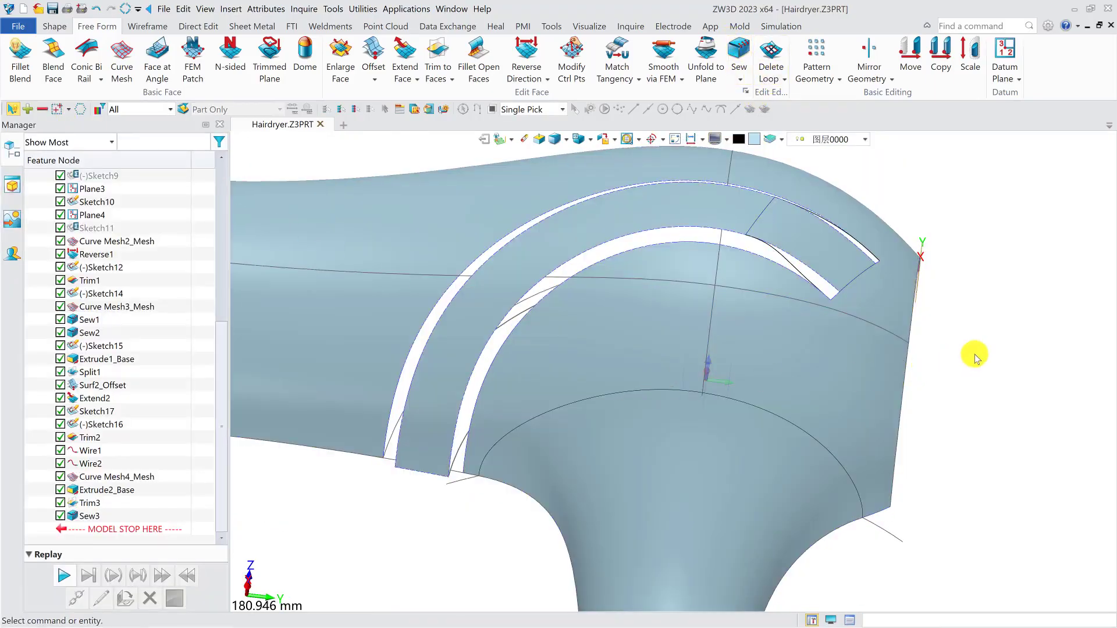
Step: Draw two lines joining the band's lower-end corners to the adjacent corners of the body opening
scroll(390, 483, up, 5)
scroll(366, 457, up, 3)
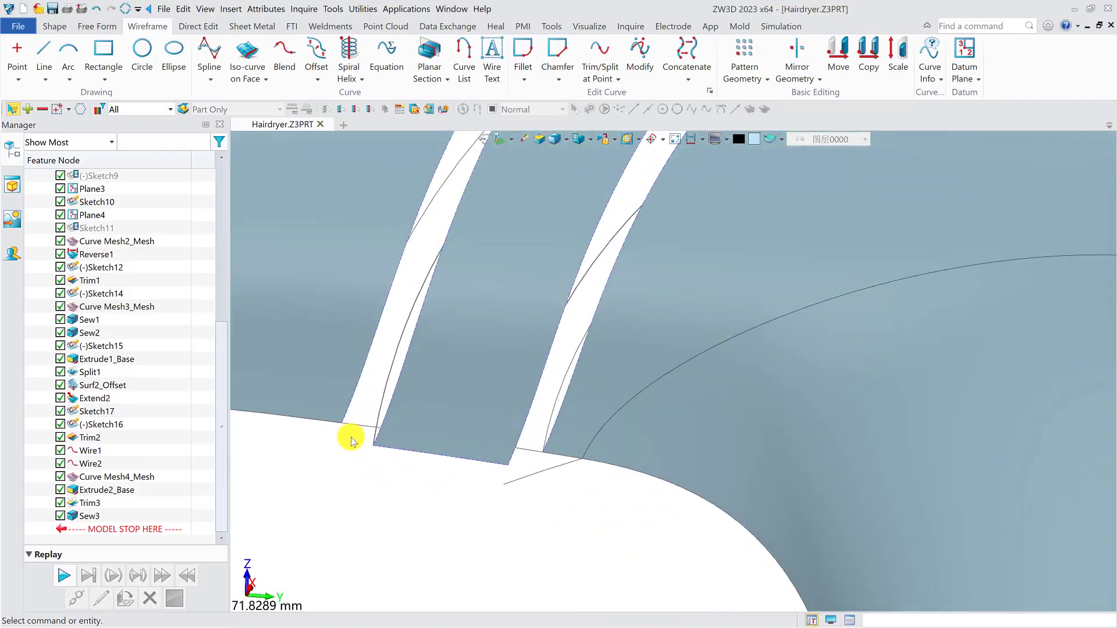
click(38, 54)
click(342, 423)
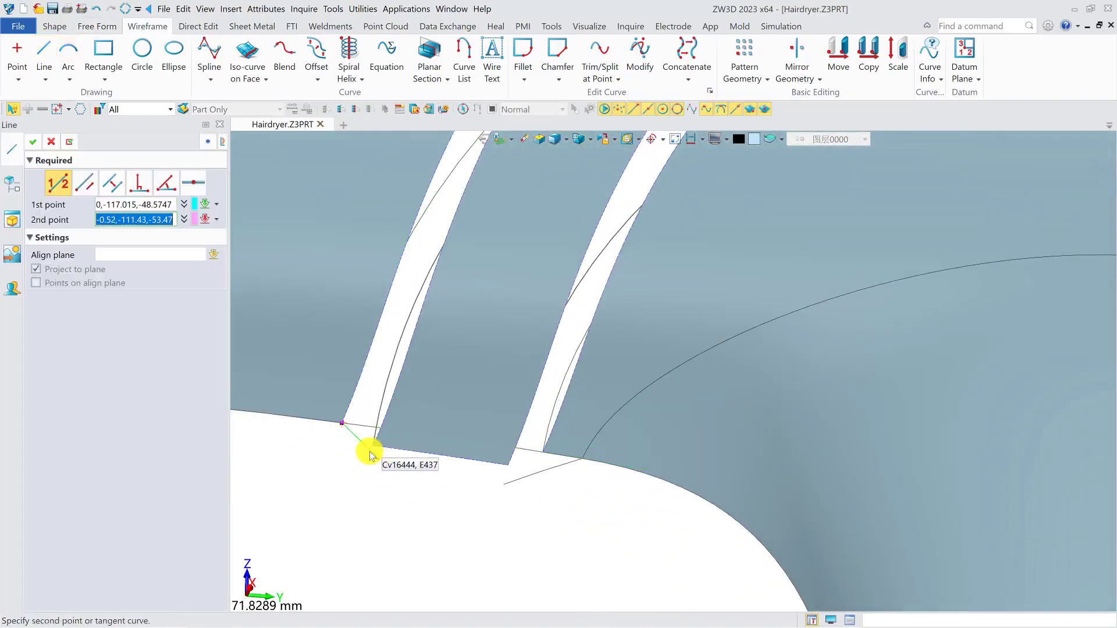
click(372, 446)
middle_click(438, 500)
middle_click(510, 466)
click(508, 464)
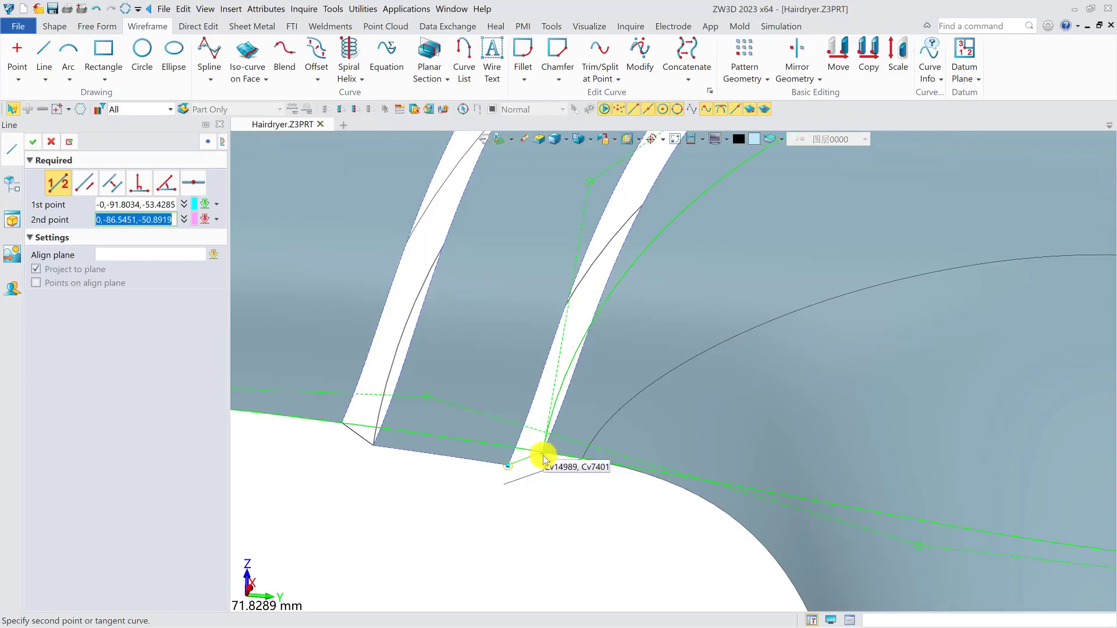
click(543, 455)
middle_click(544, 485)
scroll(543, 486, down, 1)
right_drag(539, 474, 519, 452)
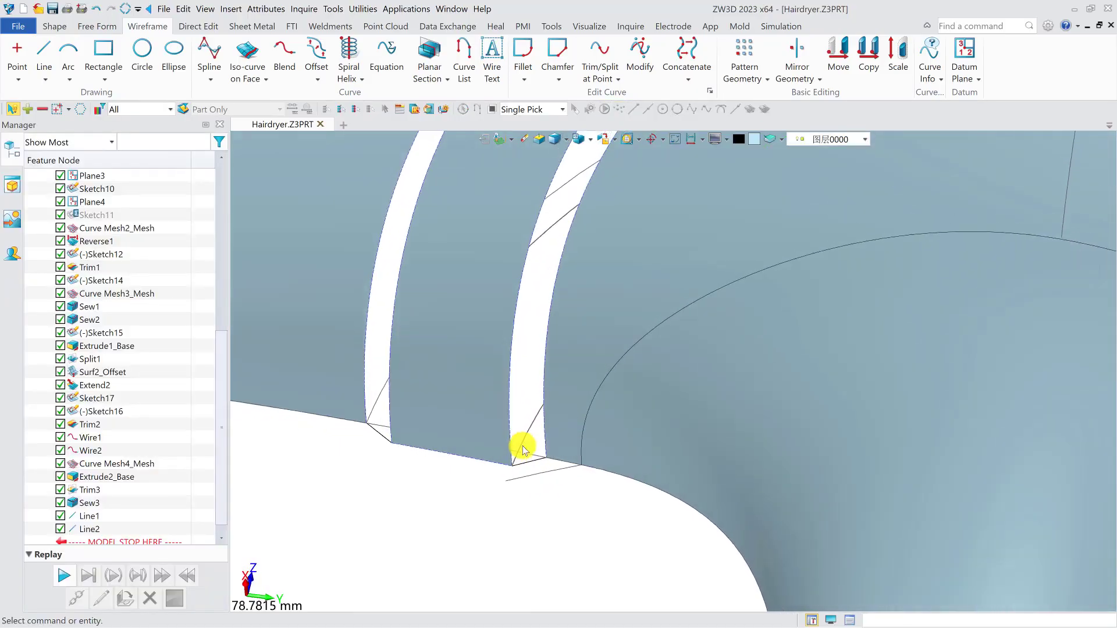
scroll(519, 453, down, 5)
Step: Start a curve mesh with the two long edges of the upper gap, on the band and the body opening, as U curves
click(97, 27)
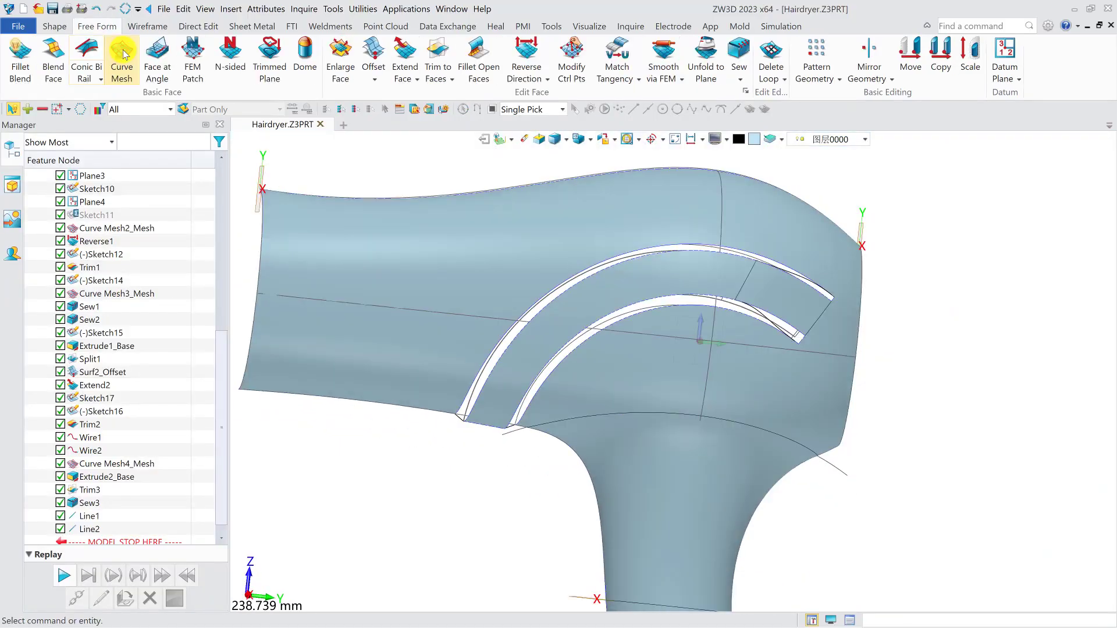
right_drag(438, 422, 439, 417)
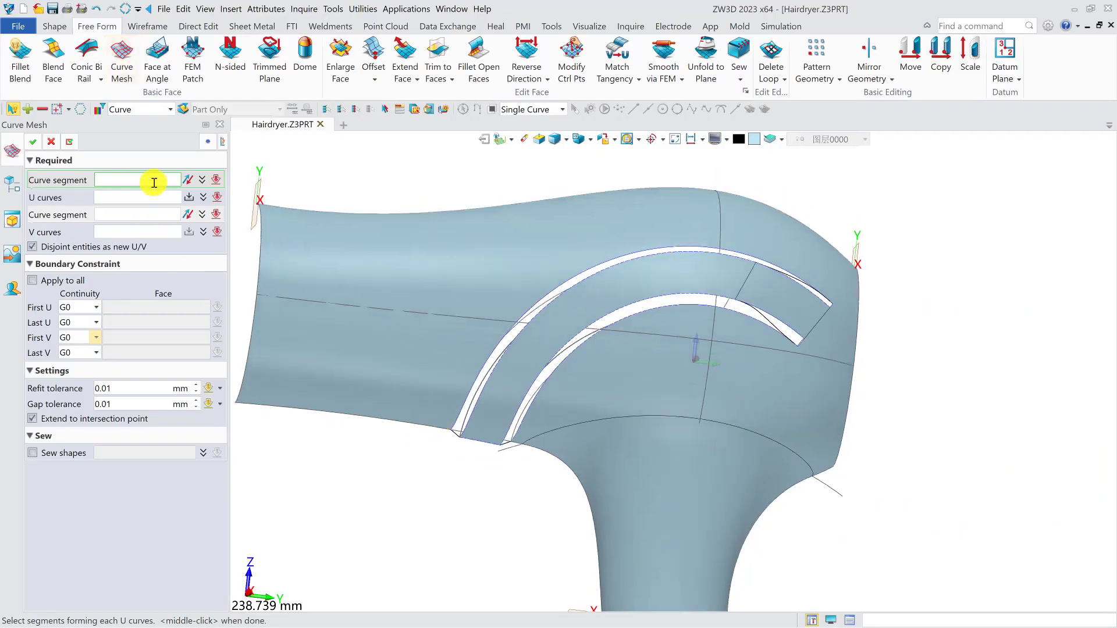
scroll(611, 294, up, 1)
click(622, 312)
click(145, 110)
click(125, 116)
scroll(690, 338, up, 2)
middle_click(420, 231)
click(664, 307)
middle_click(646, 309)
Step: Add the short line at the upper gap's lower end as a V curve of the curve mesh
scroll(553, 332, down, 1)
middle_drag(387, 521, 483, 405)
scroll(483, 416, up, 4)
middle_click(535, 454)
click(538, 458)
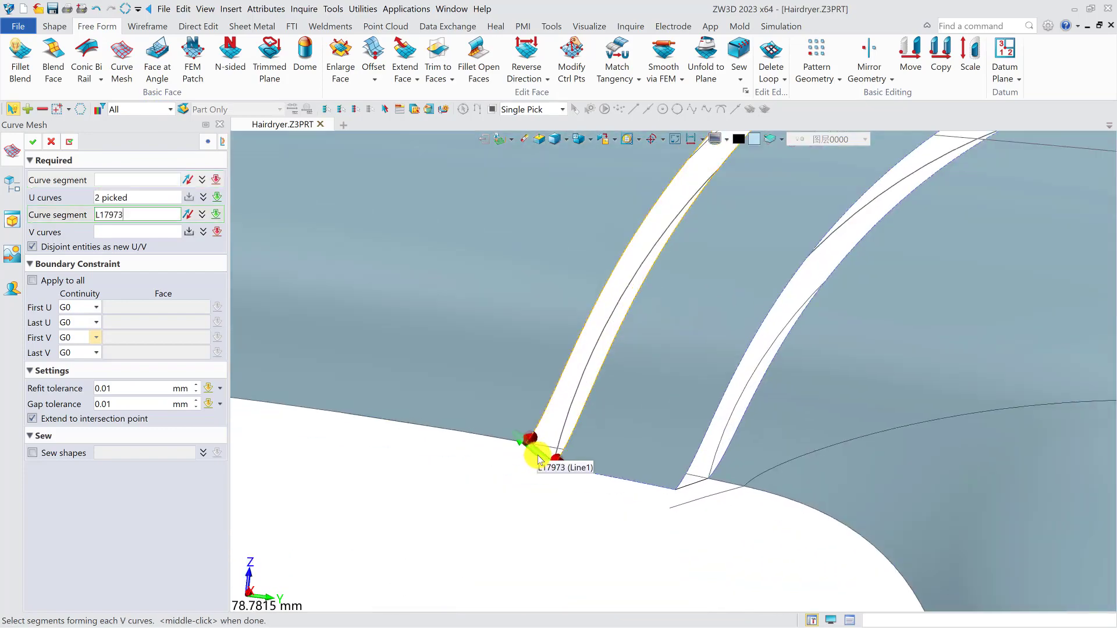
middle_click(493, 487)
Step: Add the upper gap's rear end edge as the second V curve, set First V continuity to G2, and create the mesh
scroll(576, 464, down, 5)
right_drag(734, 452, 769, 316)
scroll(736, 382, up, 11)
right_drag(737, 383, 750, 332)
click(716, 311)
middle_click(736, 341)
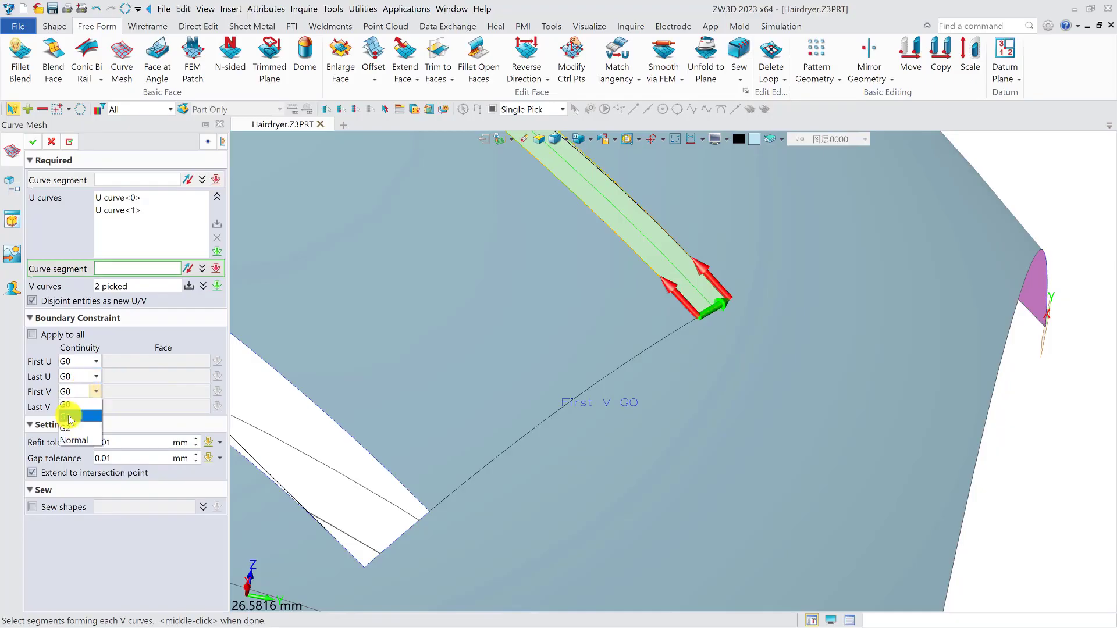
click(68, 428)
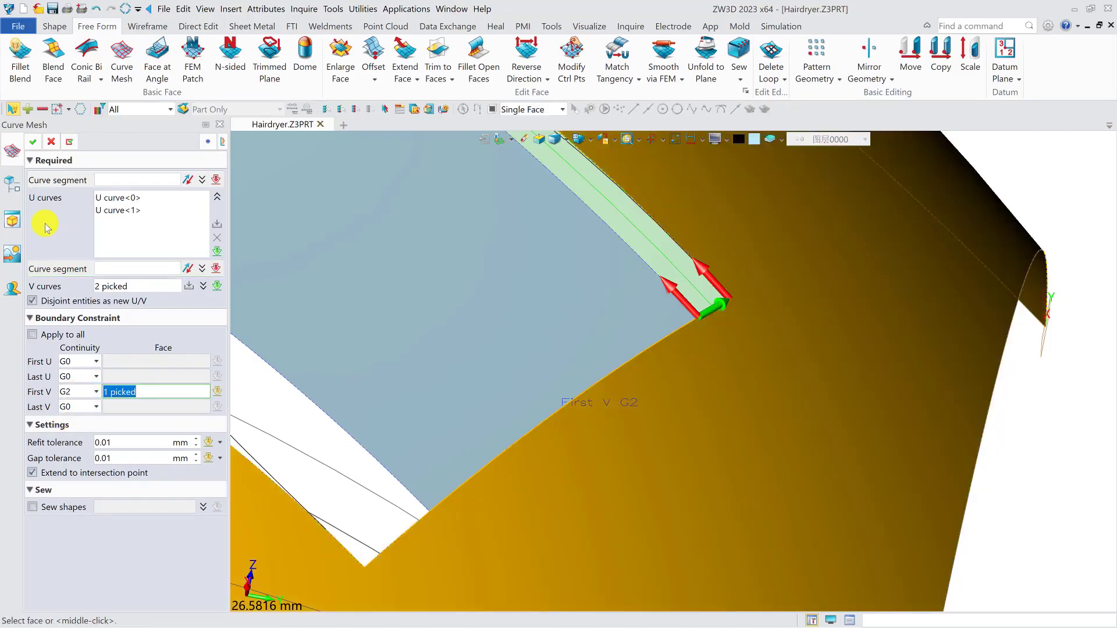
click(32, 142)
Step: Examine the new upper gap face along the full length of the band from several angles
scroll(618, 261, down, 4)
scroll(605, 262, down, 3)
right_drag(616, 257, 541, 302)
scroll(542, 302, down, 1)
middle_drag(542, 302, 777, 260)
scroll(446, 349, up, 2)
scroll(447, 347, up, 1)
right_drag(456, 339, 504, 254)
right_drag(385, 425, 368, 456)
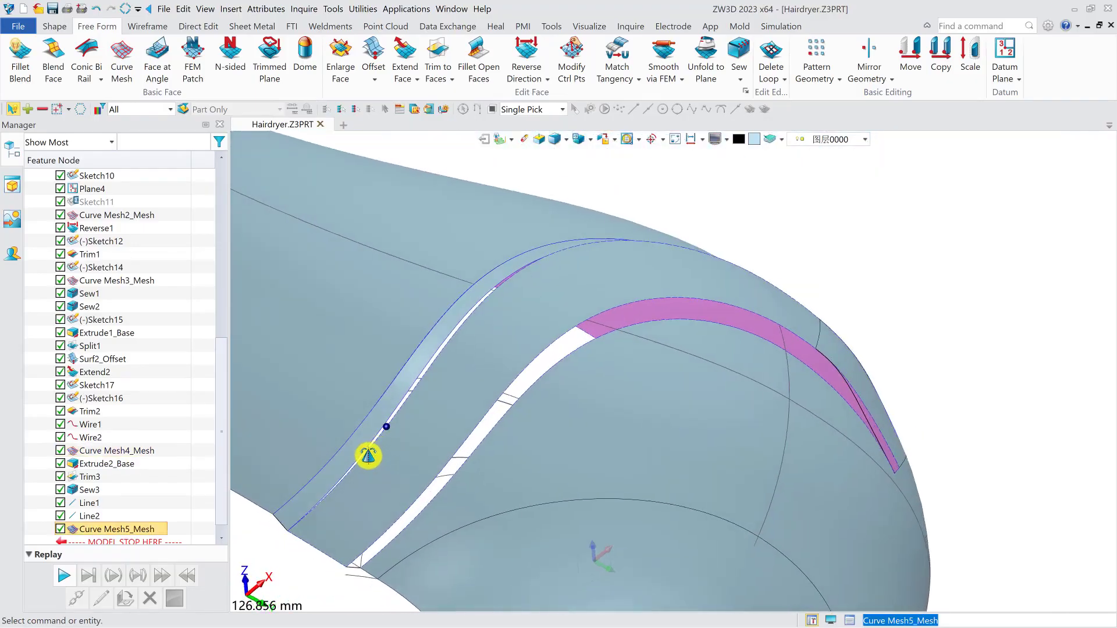
scroll(417, 416, down, 2)
Step: Edit the upper gap's curve mesh to change its First V continuity
double_click(140, 529)
right_drag(449, 387, 374, 406)
scroll(663, 327, up, 2)
right_drag(550, 311, 454, 350)
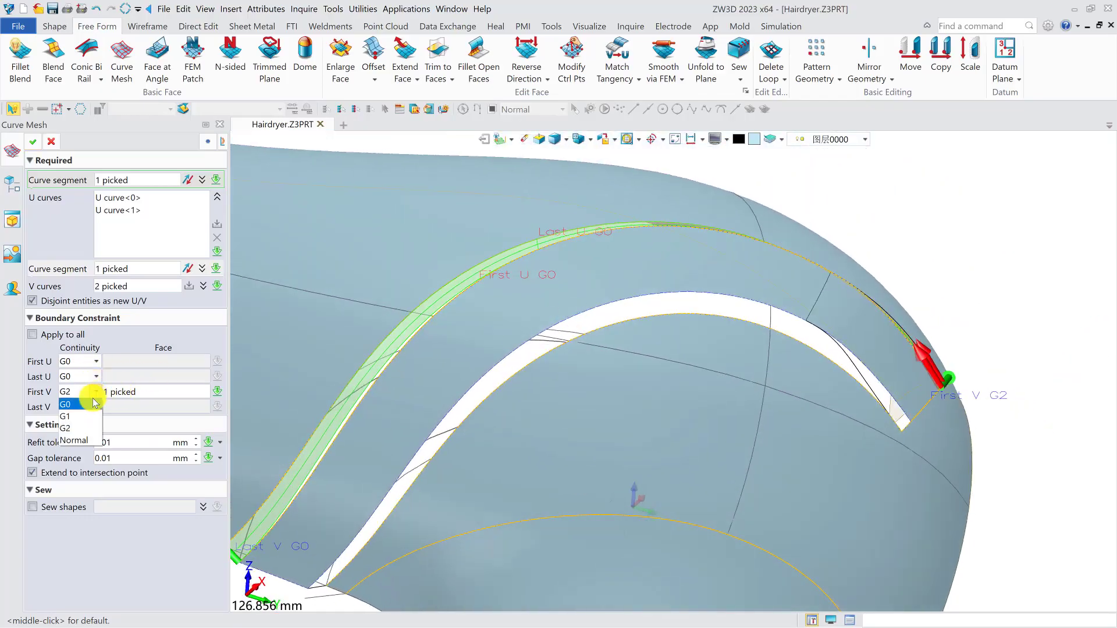
click(33, 141)
Step: Examine the edited upper gap face closely along its edges near the rear end of the band
right_drag(473, 337, 646, 378)
scroll(963, 332, up, 5)
middle_drag(968, 293, 787, 307)
right_drag(737, 302, 781, 307)
scroll(679, 306, up, 10)
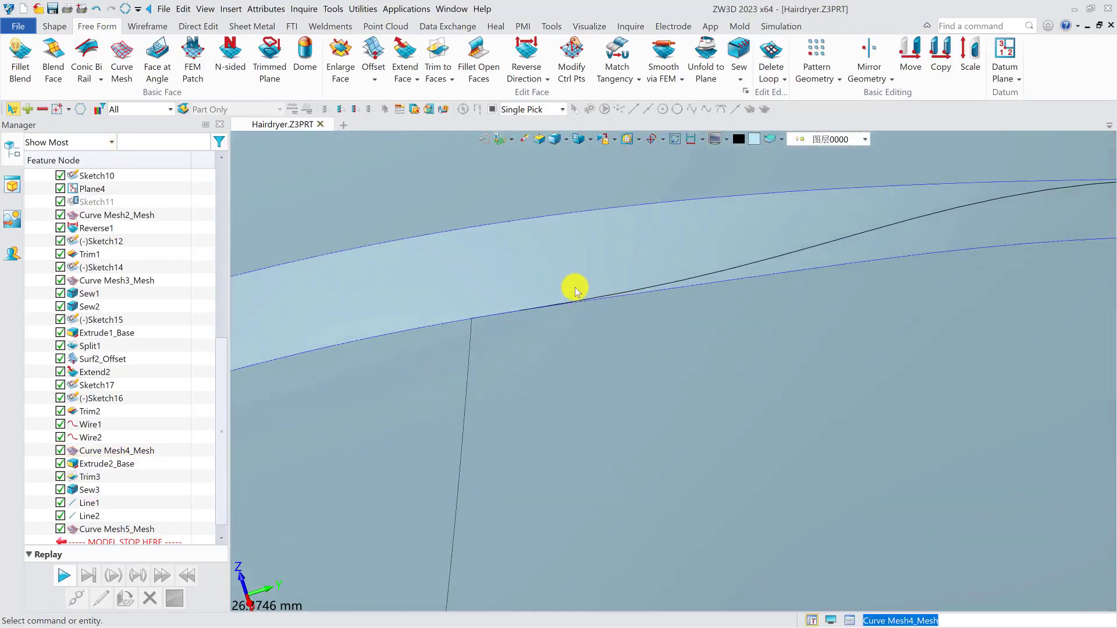
scroll(576, 288, down, 10)
right_drag(606, 286, 828, 289)
Step: Start a curve mesh with the two long edges of the lower gap, on the band and the body opening, as U curves
click(122, 53)
right_drag(643, 406, 724, 324)
click(724, 324)
scroll(867, 348, up, 4)
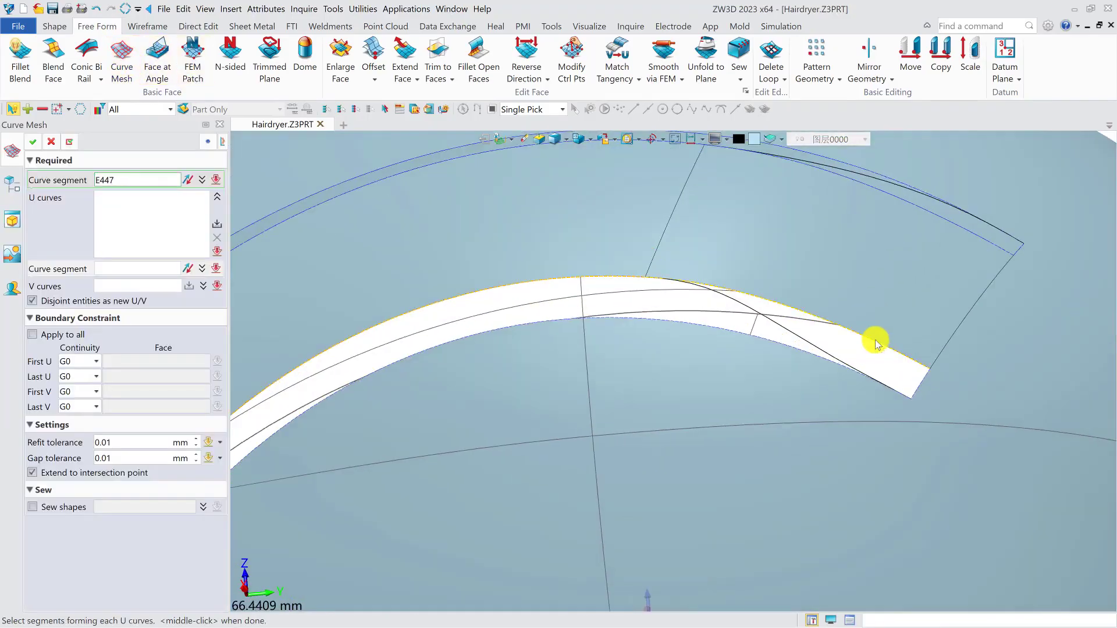
click(792, 353)
scroll(794, 360, down, 13)
middle_drag(660, 414, 606, 348)
scroll(607, 348, down, 1)
middle_click(607, 348)
Step: Pick the line at the lower gap's bottom end and its short rear edge as V curves
click(138, 268)
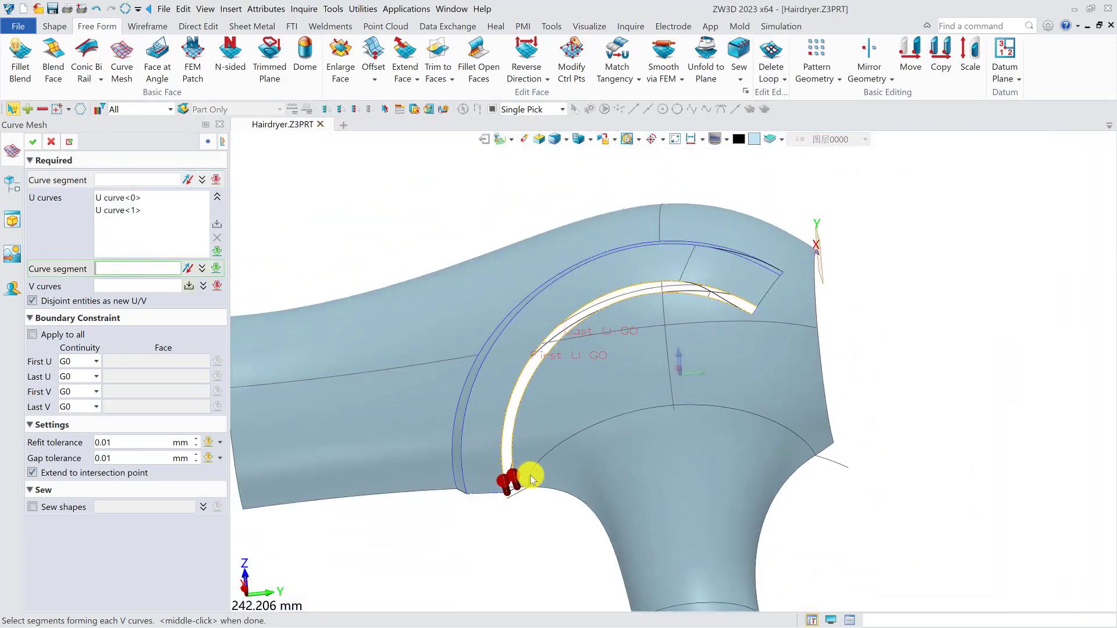
scroll(502, 463, up, 12)
click(464, 466)
scroll(520, 526, down, 6)
scroll(520, 529, down, 6)
scroll(700, 371, up, 12)
click(719, 286)
scroll(688, 336, down, 11)
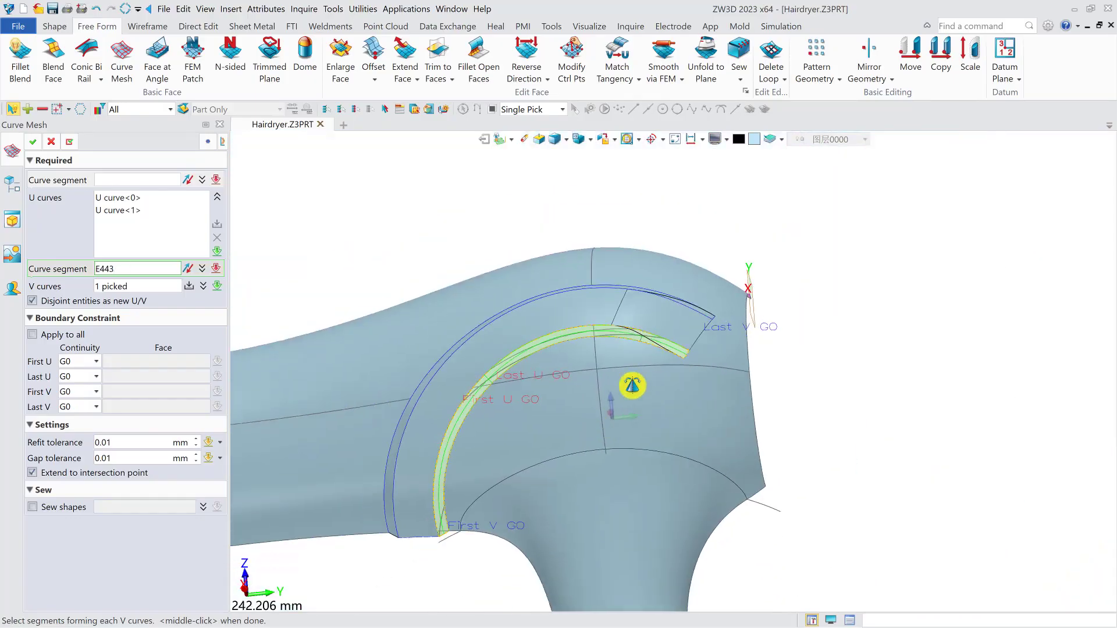
Step: Set the continuity of the Last V boundary at the lower gap's rear end and create the mesh
right_drag(620, 403, 658, 354)
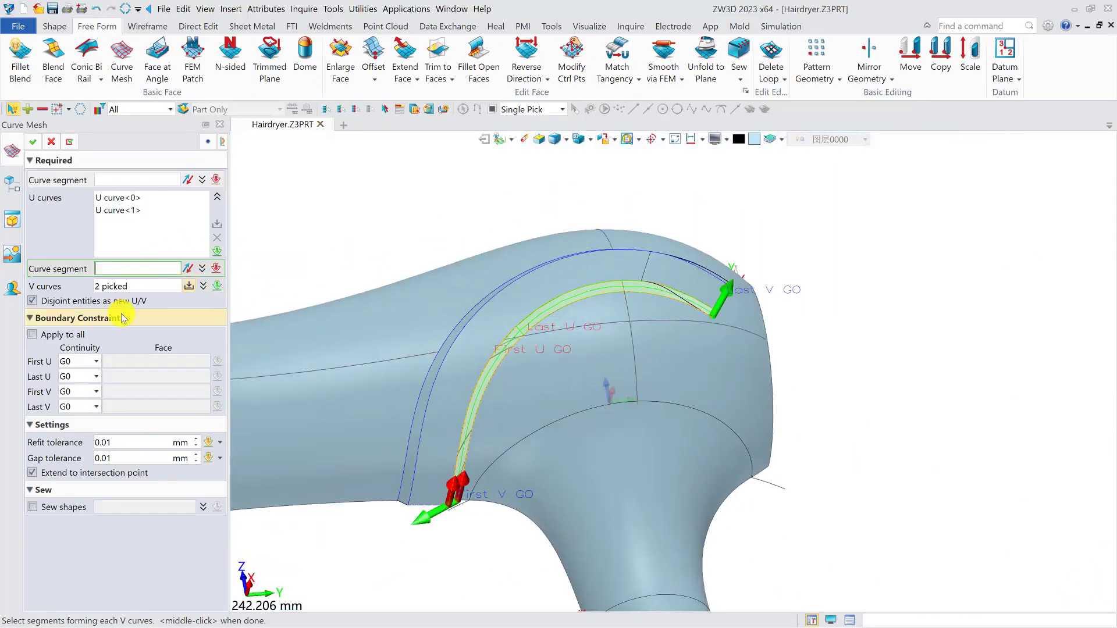
scroll(730, 335, up, 7)
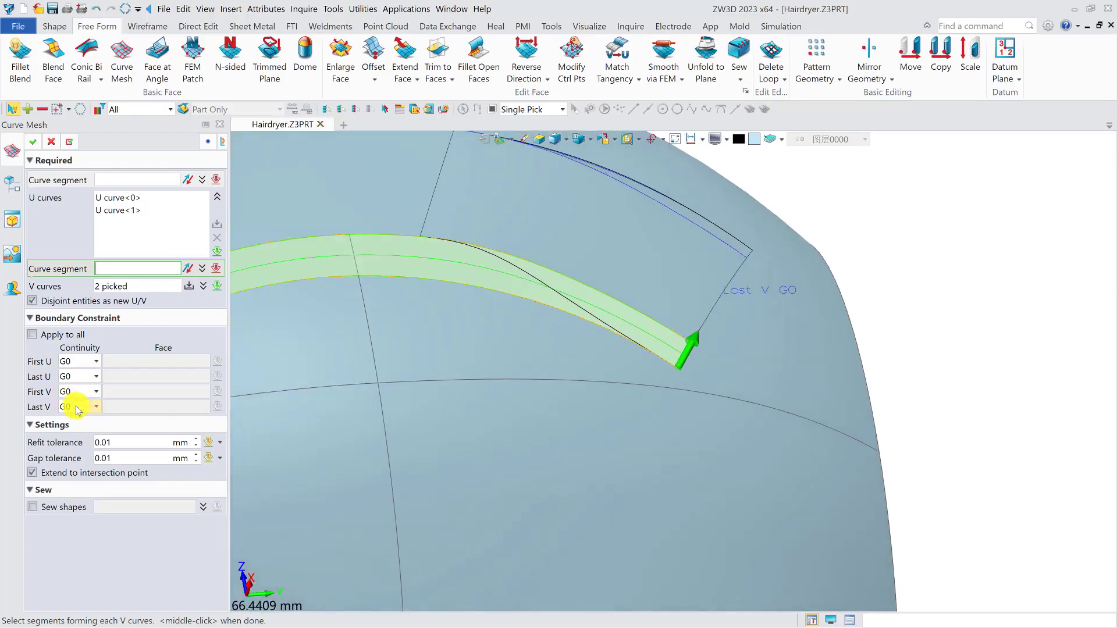
click(65, 432)
click(19, 146)
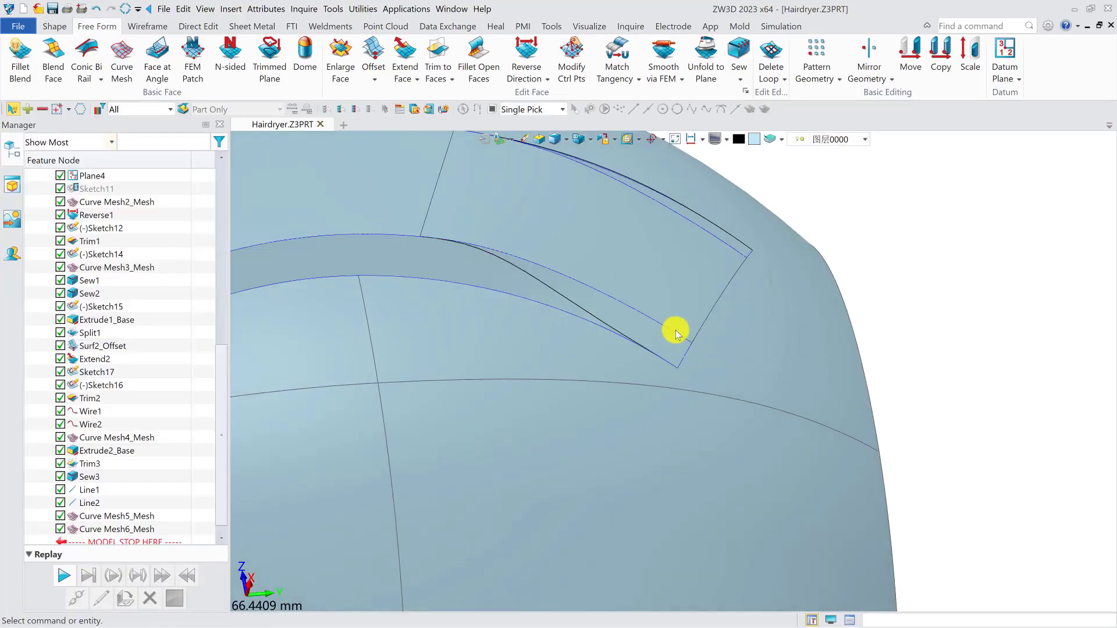
Step: Sew the two new gap faces and the hairdryer body together with a 0.01 mm tolerance
scroll(431, 378, down, 7)
right_drag(432, 380, 521, 354)
click(739, 55)
click(528, 375)
click(543, 333)
click(27, 143)
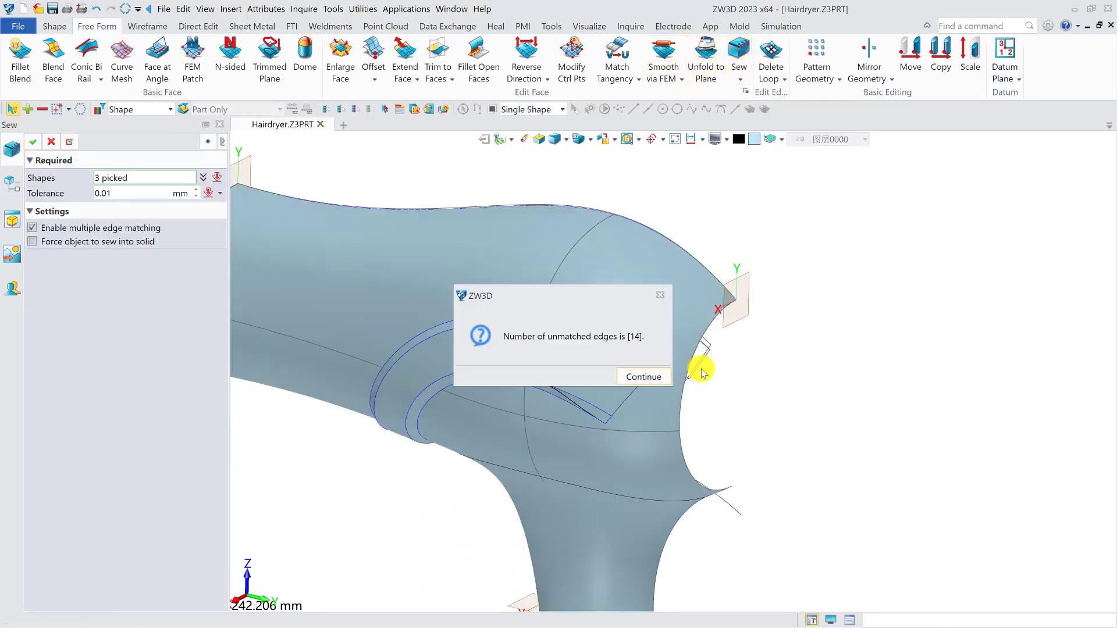
click(667, 379)
Step: Create a sketch on the YZ plane, facing the side of the hairdryer with the band
right_drag(633, 399, 589, 352)
middle_drag(589, 352, 649, 312)
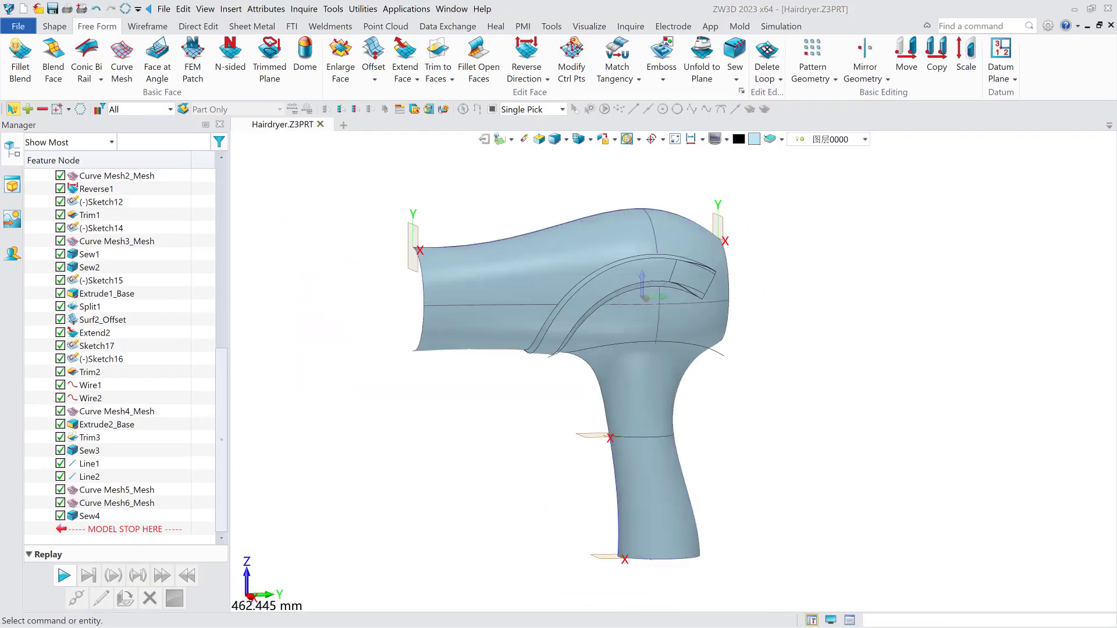
scroll(574, 321, up, 3)
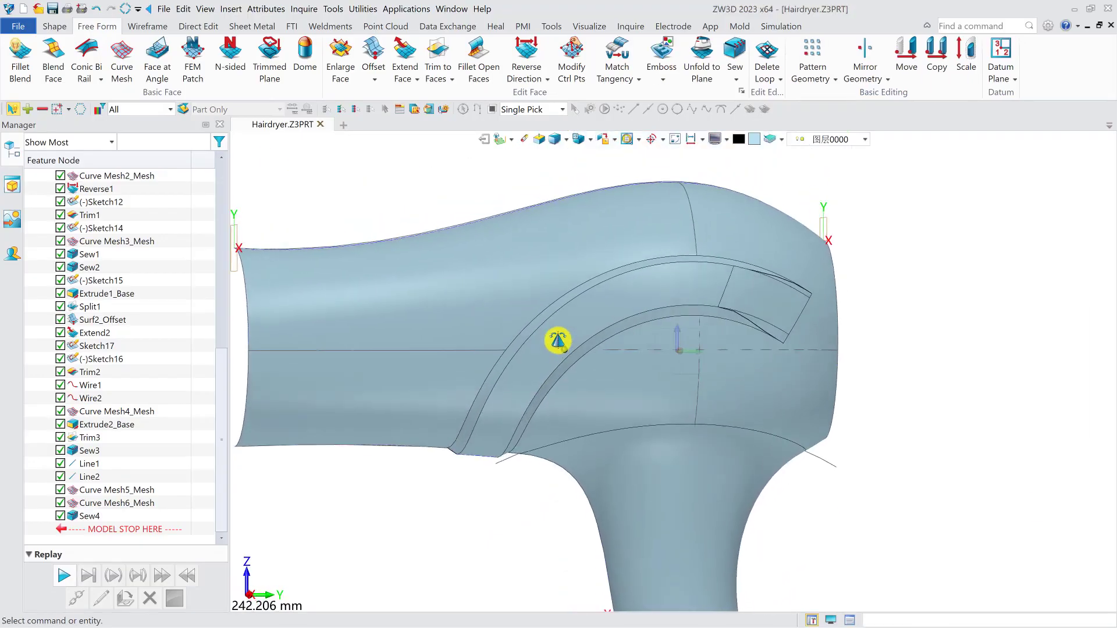
click(54, 27)
click(21, 52)
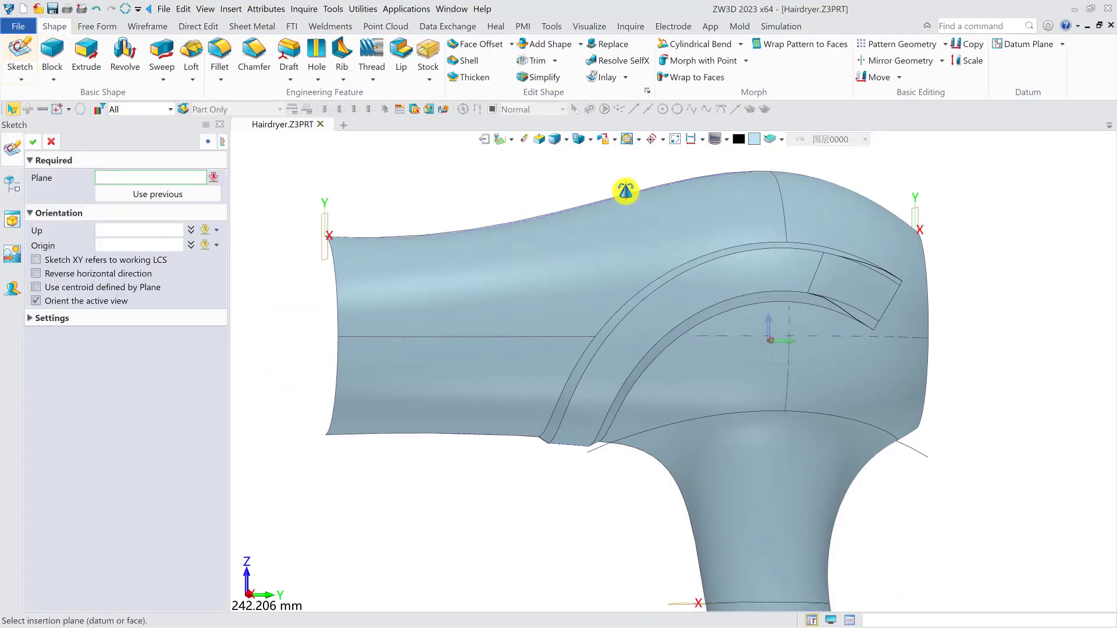
click(784, 359)
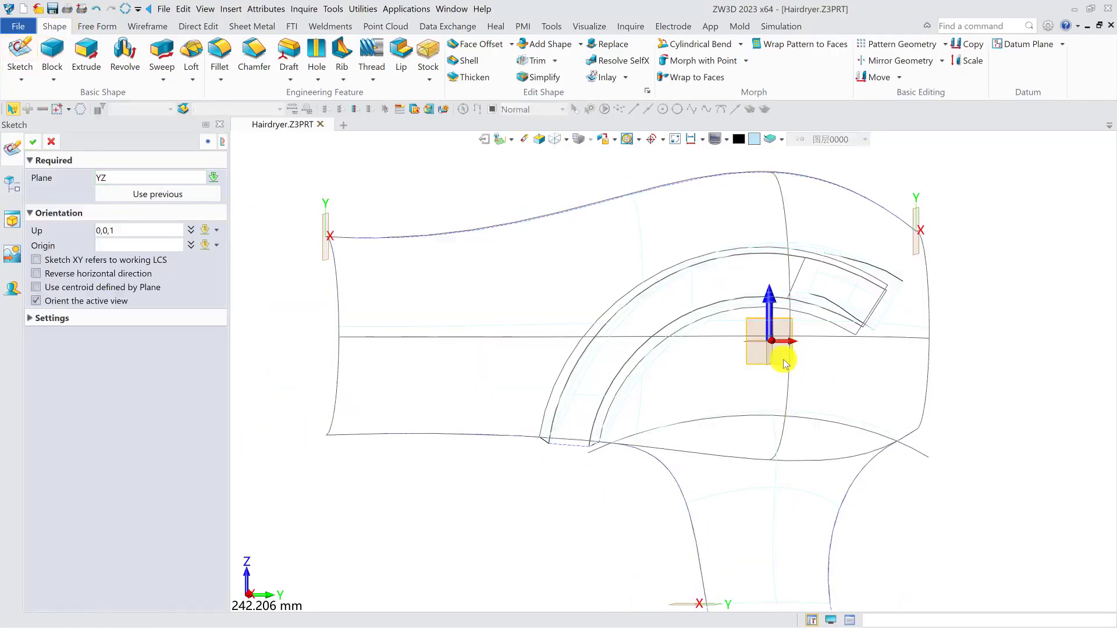
middle_click(783, 359)
key(ctrl+f)
middle_drag(566, 339, 664, 318)
scroll(657, 323, up, 2)
Step: Reference the band face's outline into the sketch as construction geometry and remove its upper and rear edges
click(780, 66)
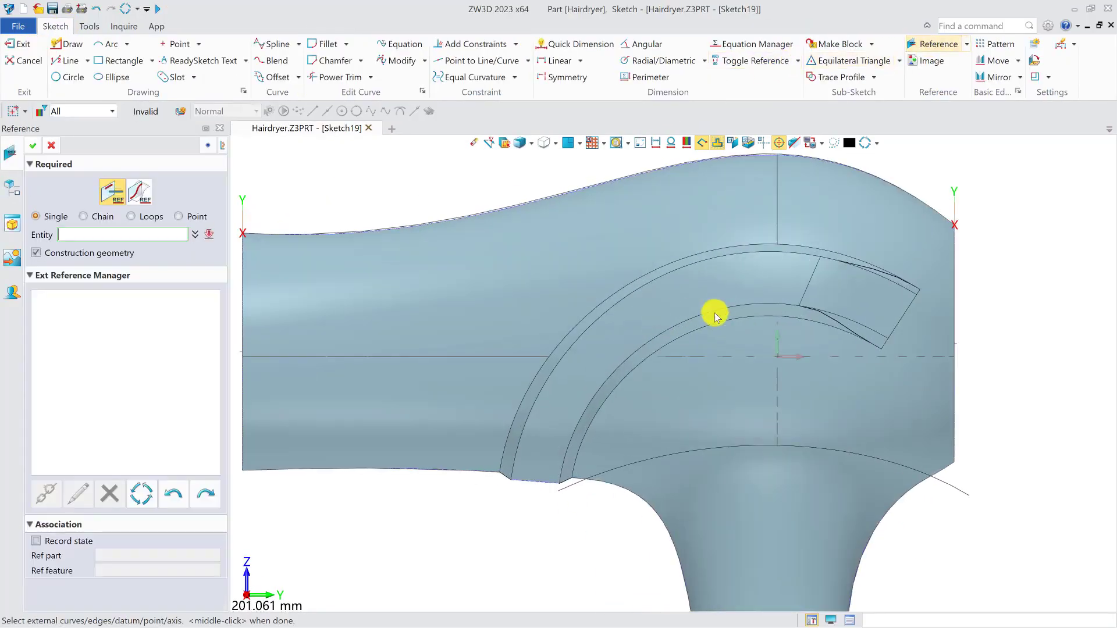
click(622, 328)
middle_click(640, 349)
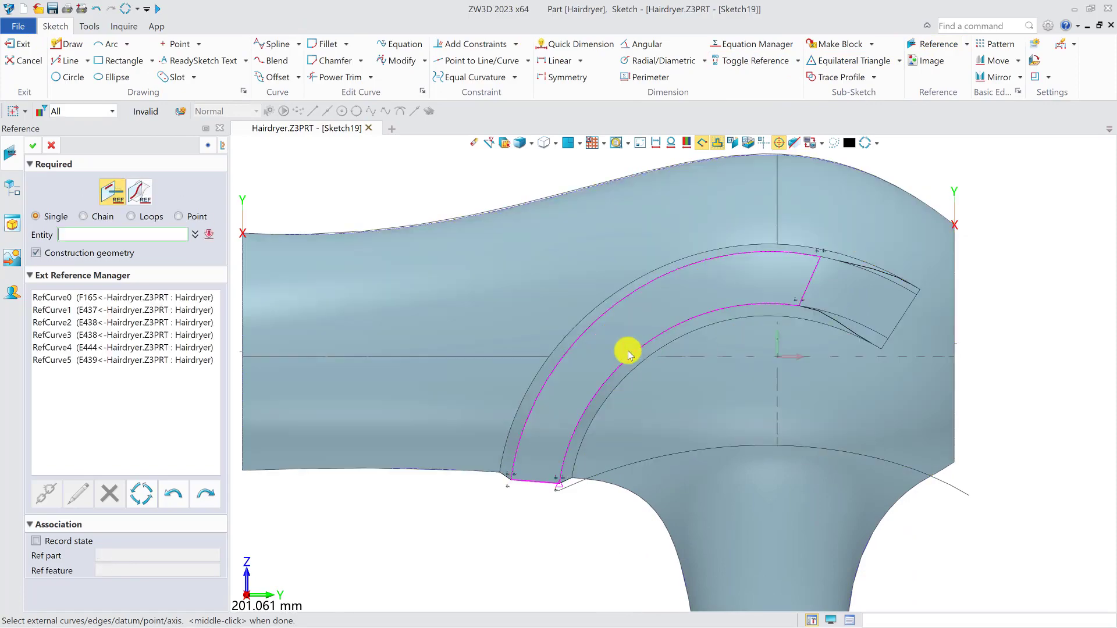
click(33, 146)
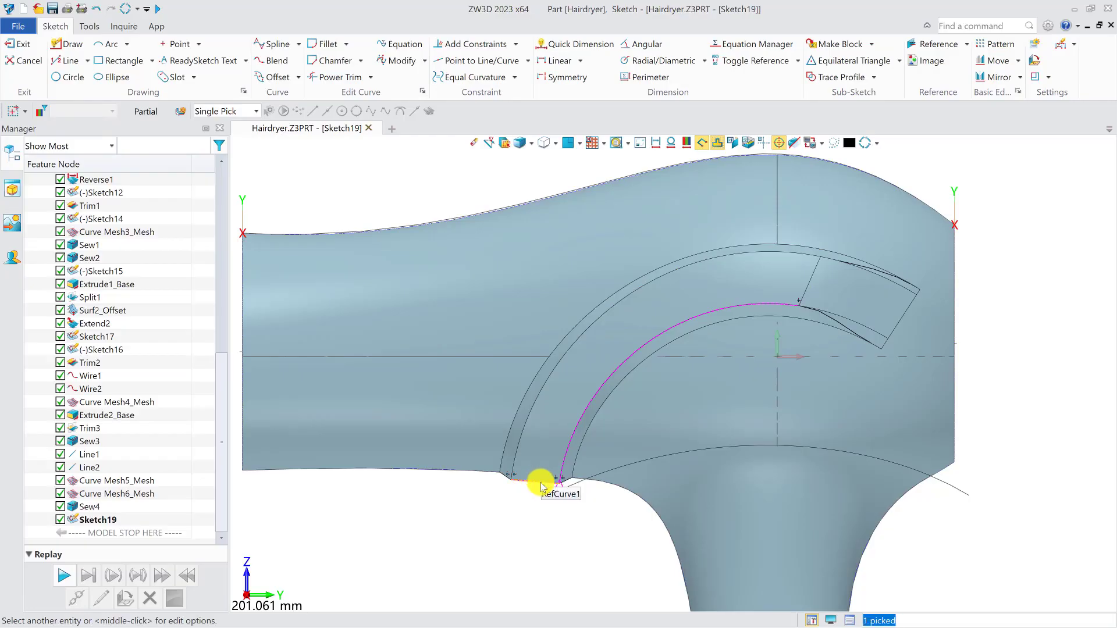
Step: Start a sketch text on the band reading ZW3D in the ZGDT font
click(215, 60)
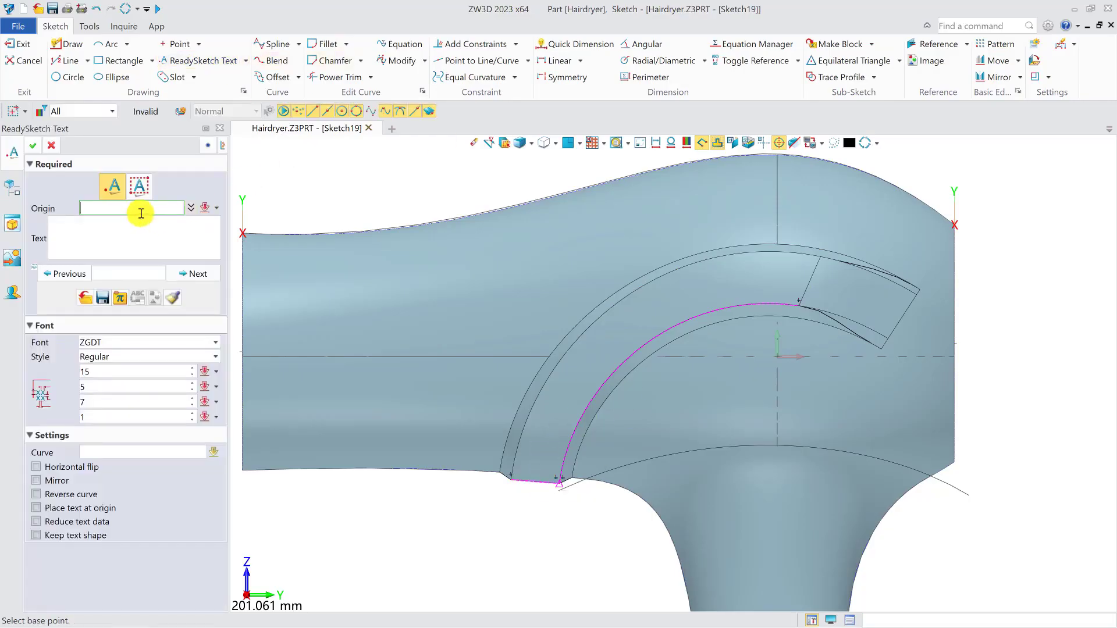
click(581, 388)
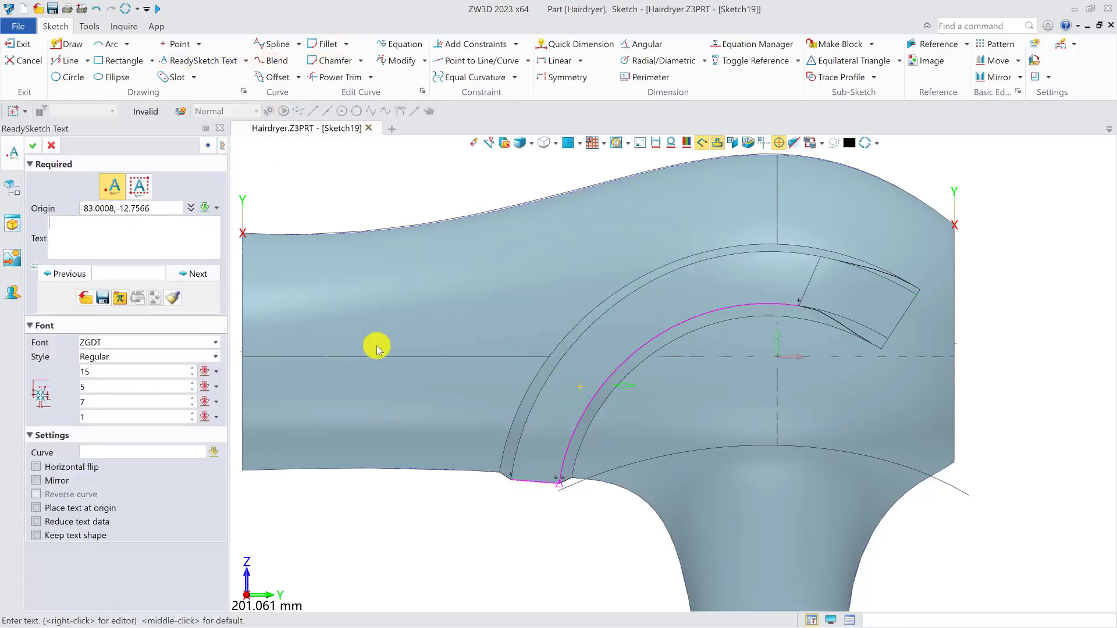
text(z)
key(BackSpace)
key(BackSpace)
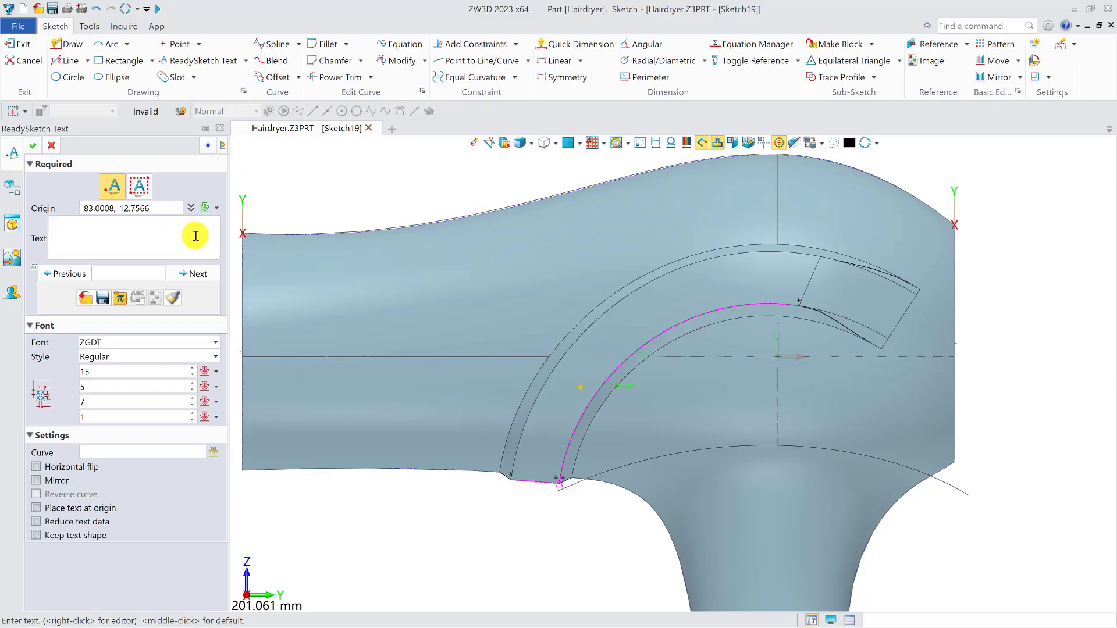
click(158, 343)
click(159, 344)
Step: Align the text along the band's inner reference curve and reposition its origin close to that curve, at -80.502,-16.4876
click(106, 452)
click(581, 396)
scroll(609, 375, up, 2)
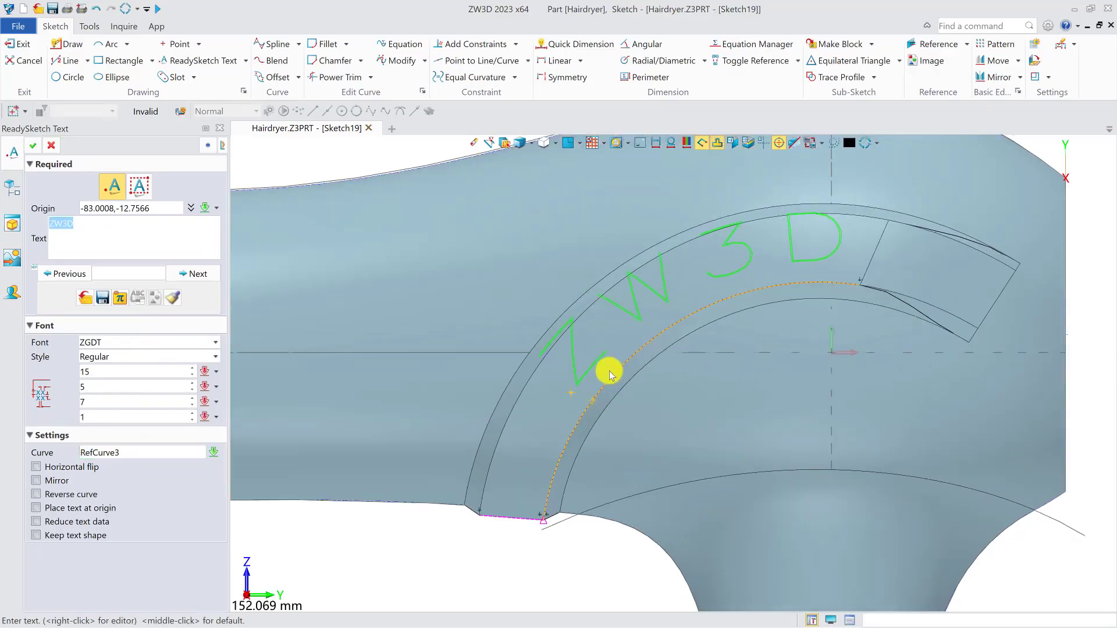
scroll(595, 403, up, 1)
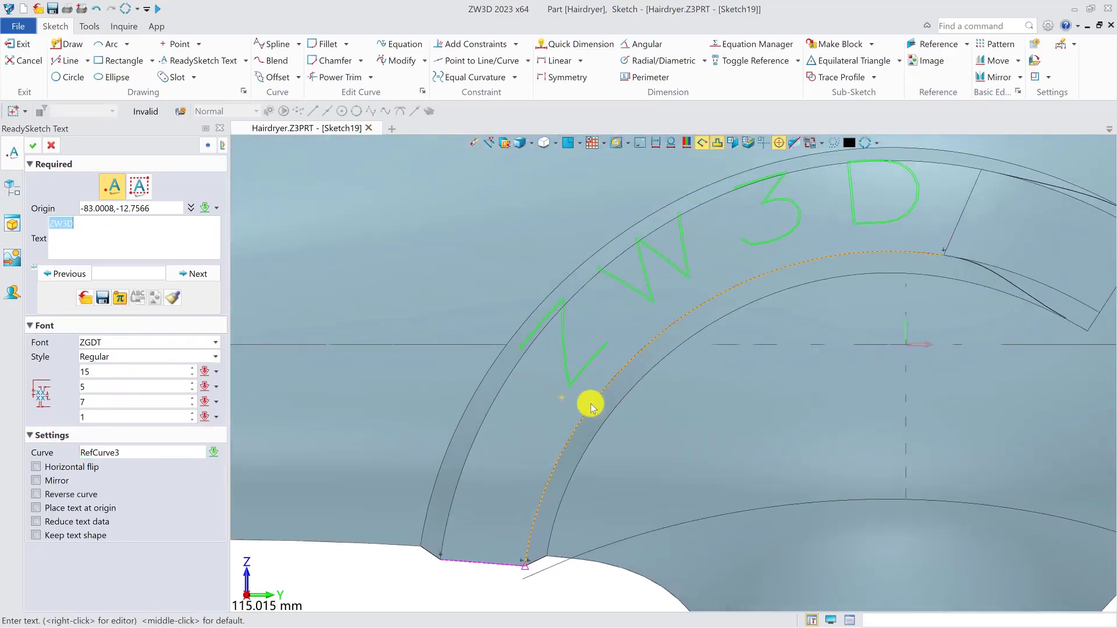
click(145, 208)
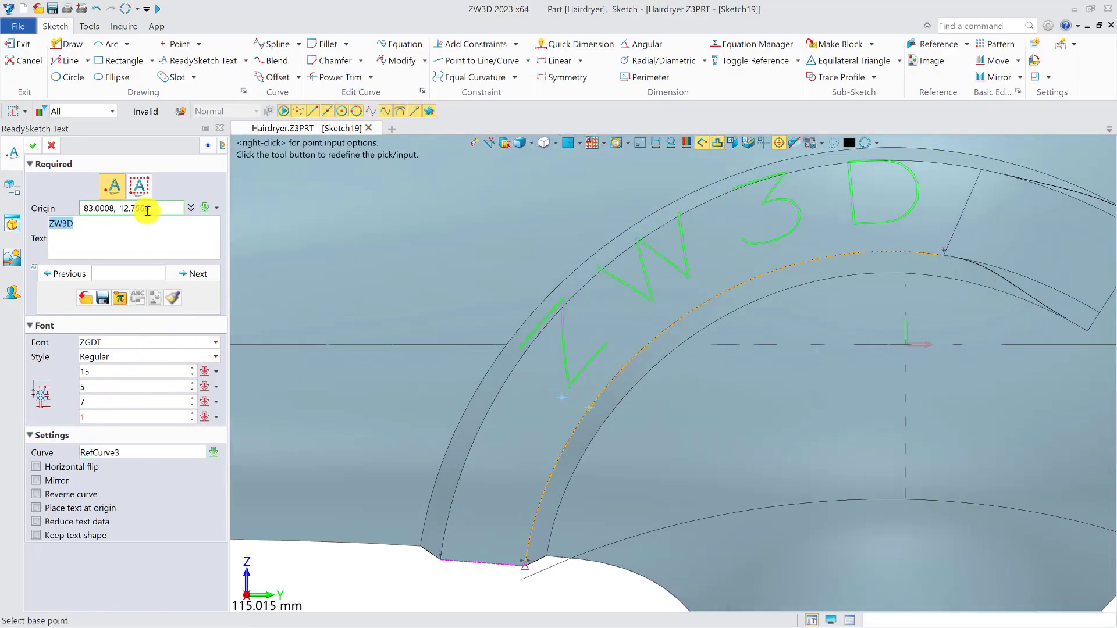
click(572, 415)
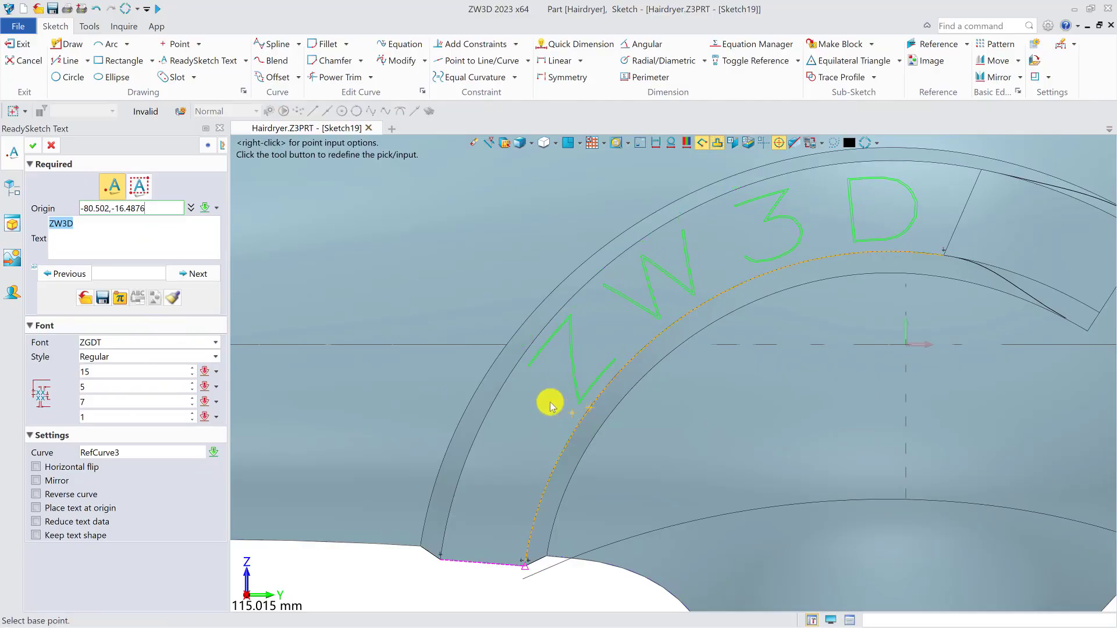
Step: Set the text size to 13 and the font spacing to 0.9, create the text, and exit the sketch
click(115, 370)
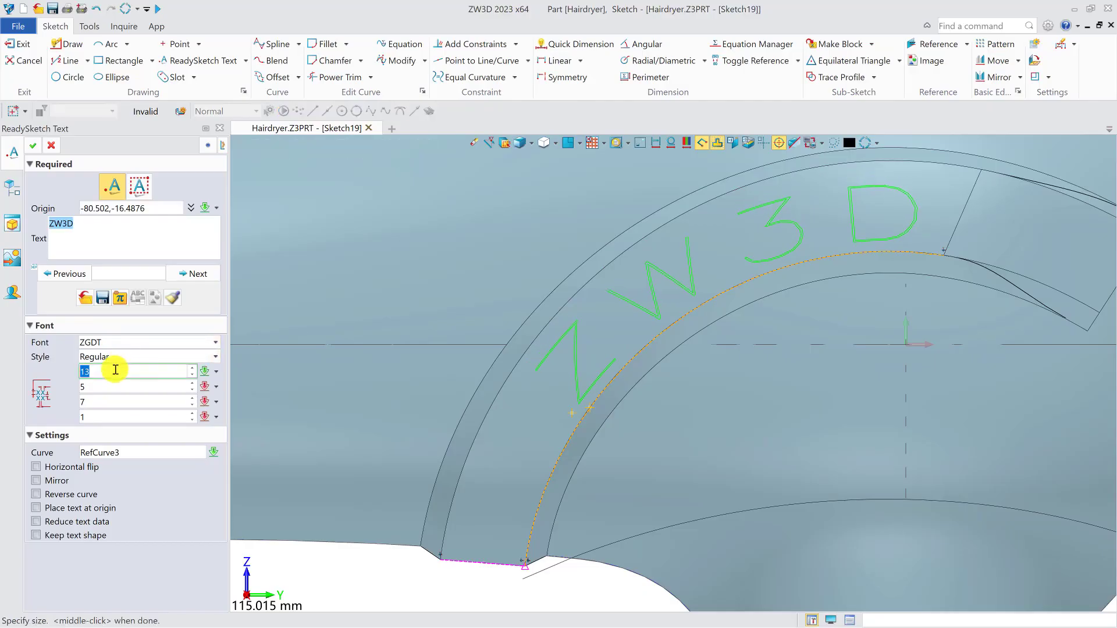
click(115, 387)
click(111, 402)
click(110, 416)
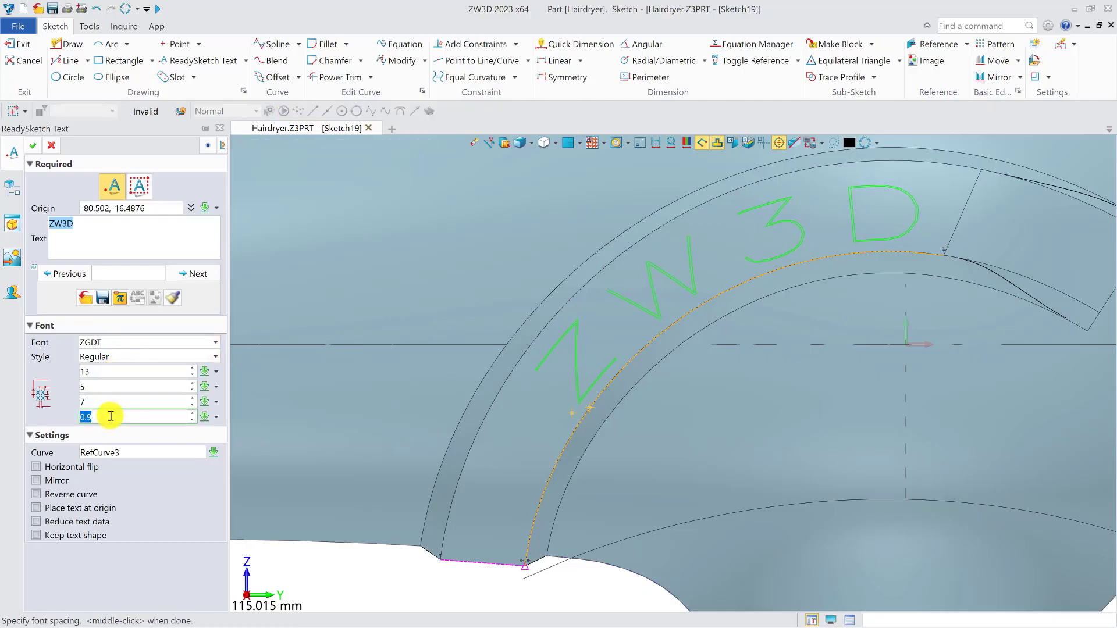
click(32, 150)
scroll(604, 269, down, 2)
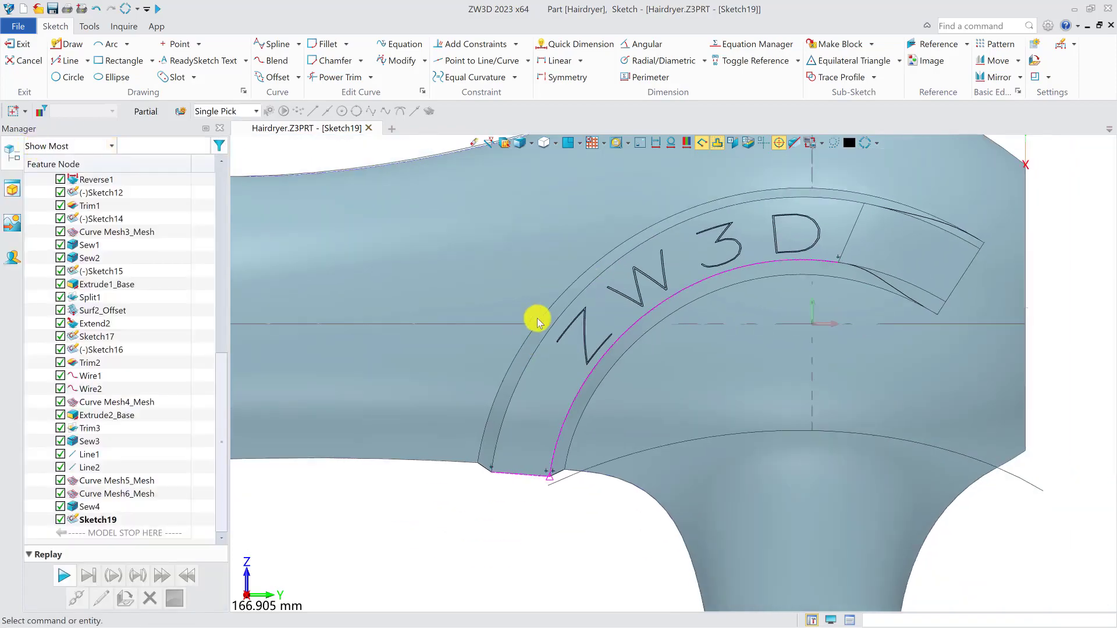
click(20, 43)
Step: Start an inlay on the band's main face with the ZW3D text sketch as its curves
mouse_move(685, 319)
right_down()
mouse_move(711, 312)
mouse_move(708, 334)
mouse_move(787, 319)
mouse_move(738, 327)
mouse_move(689, 316)
right_up()
scroll(708, 334, down, 4)
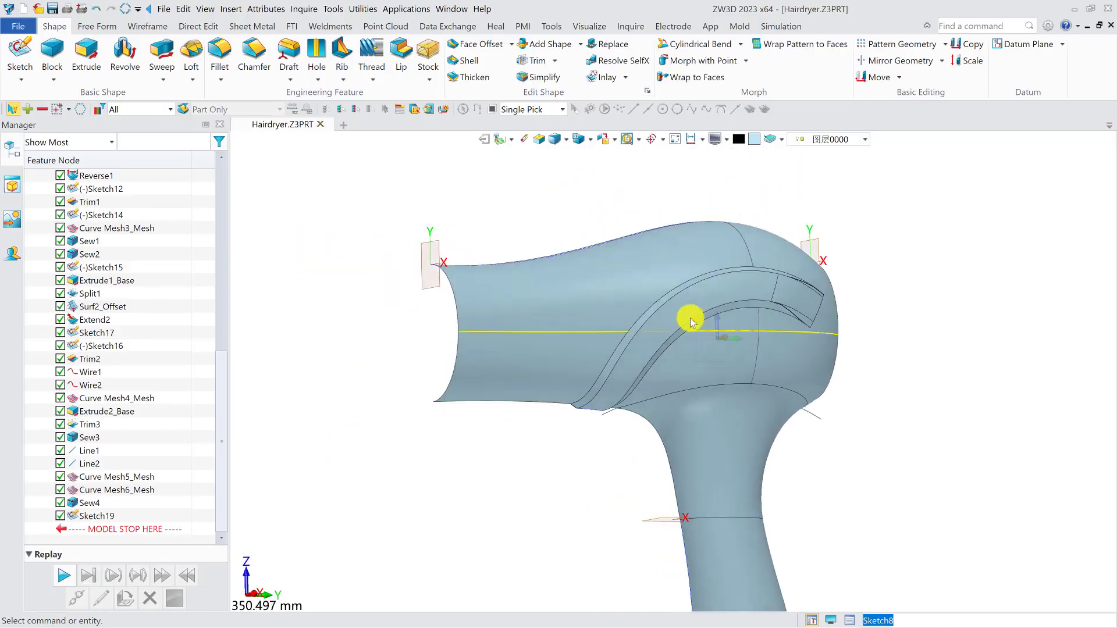
click(602, 77)
click(669, 333)
click(103, 265)
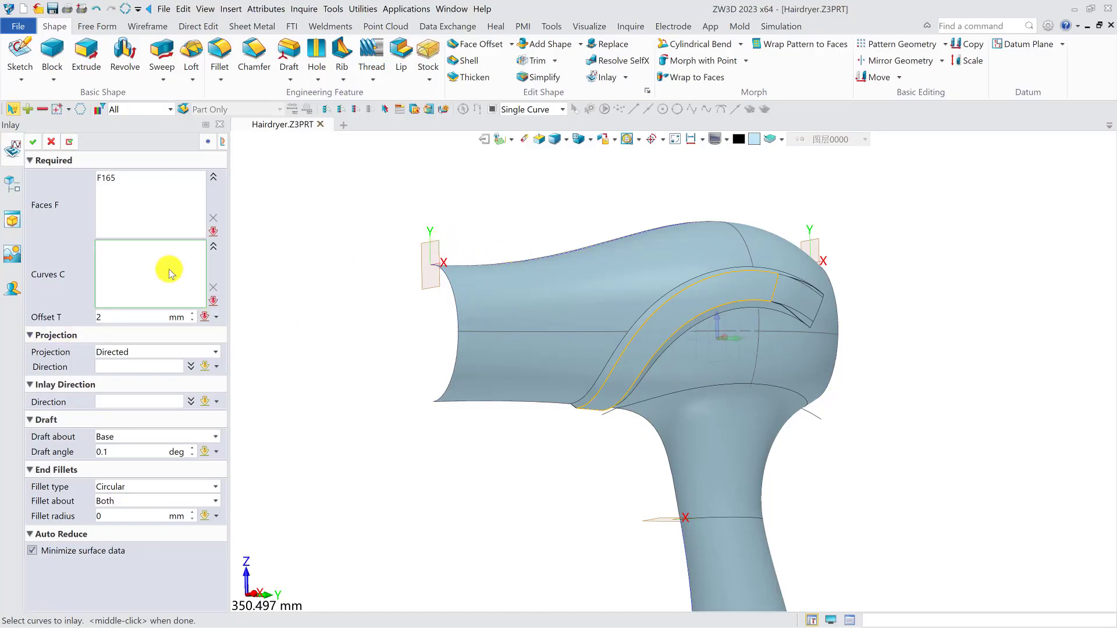
right_drag(699, 318, 821, 324)
click(580, 300)
mouse_move(581, 300)
right_down()
mouse_move(468, 307)
mouse_move(511, 299)
right_up()
Step: Set the inlay's projection direction to 1,0,0 and its inlay direction to -1,0,0
click(107, 367)
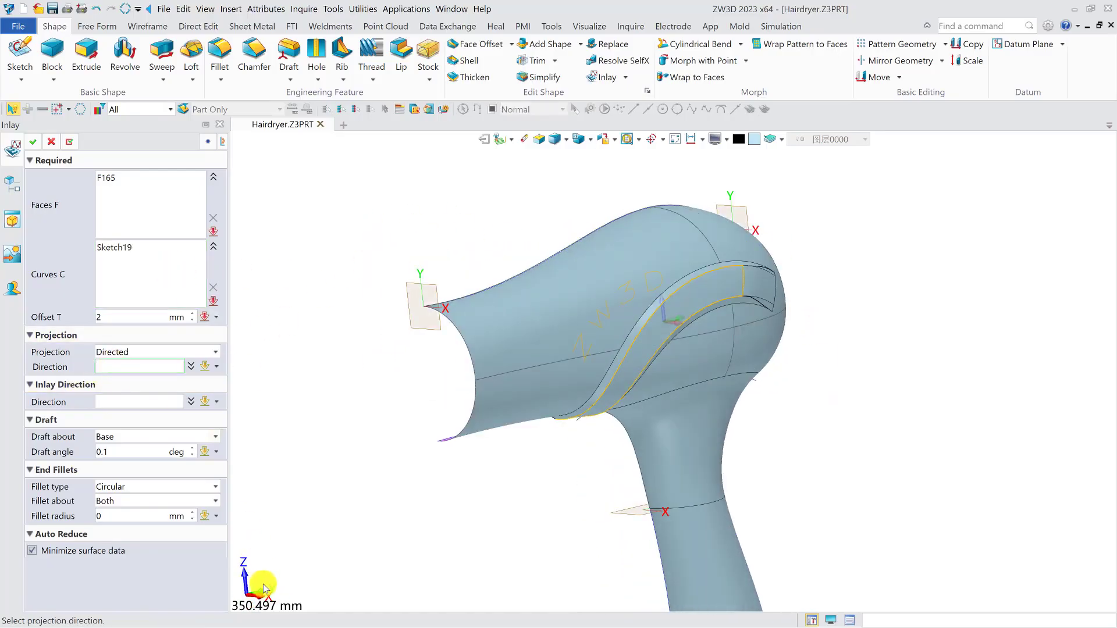
click(262, 601)
click(151, 403)
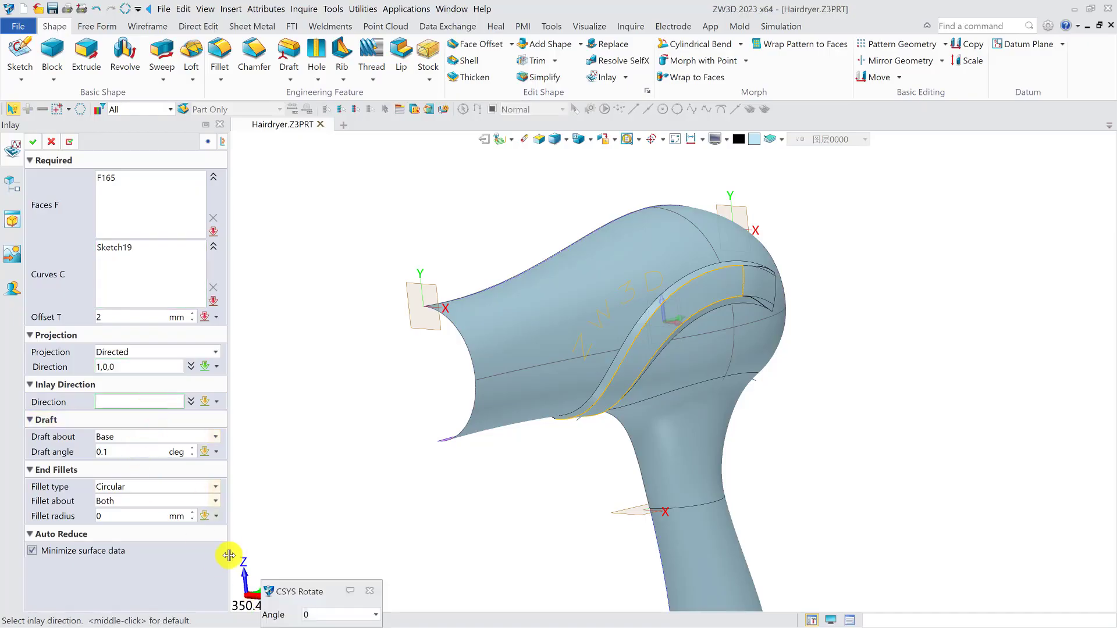
middle_click(236, 599)
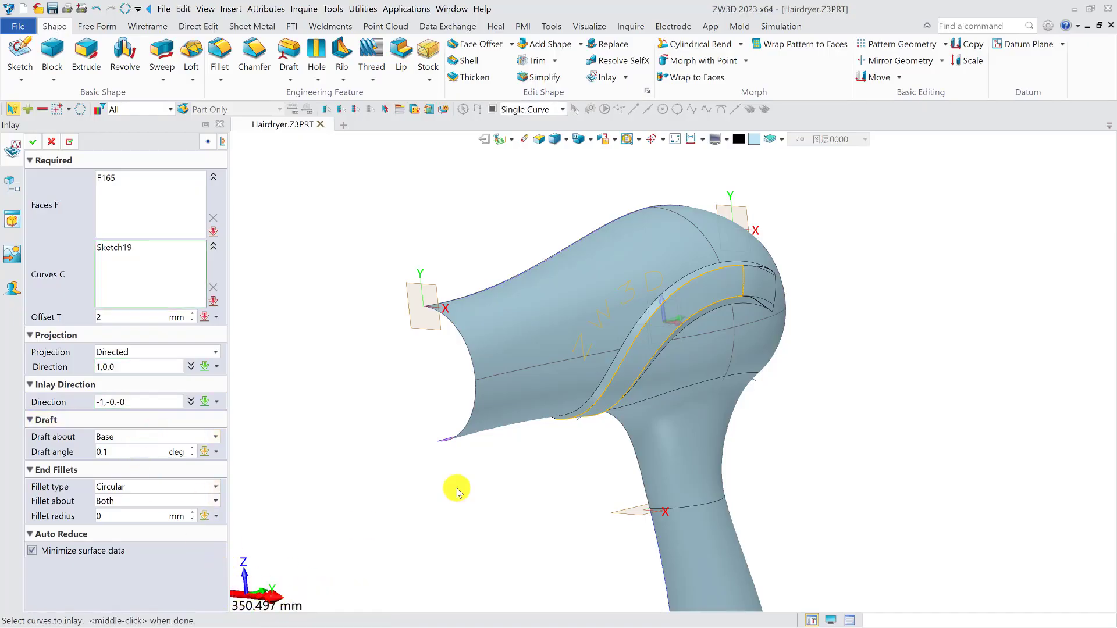
Step: Complete the inlay of the ZW3D text on the band's main face with a 2 mm offset and 0.1 degree draft angle
click(26, 146)
scroll(640, 303, up, 5)
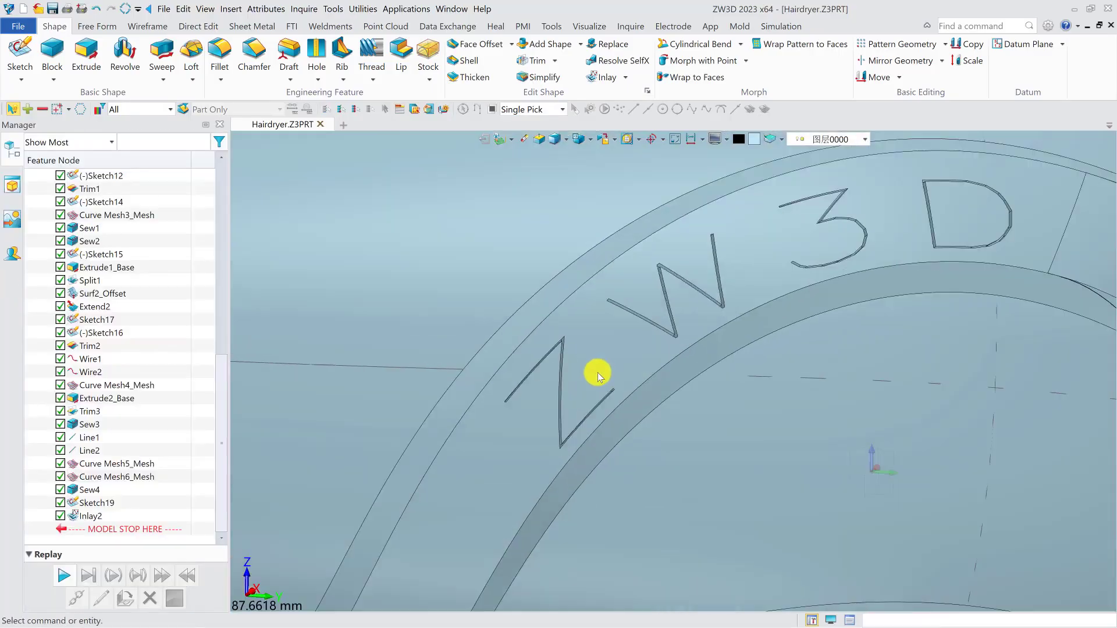
scroll(599, 373, down, 5)
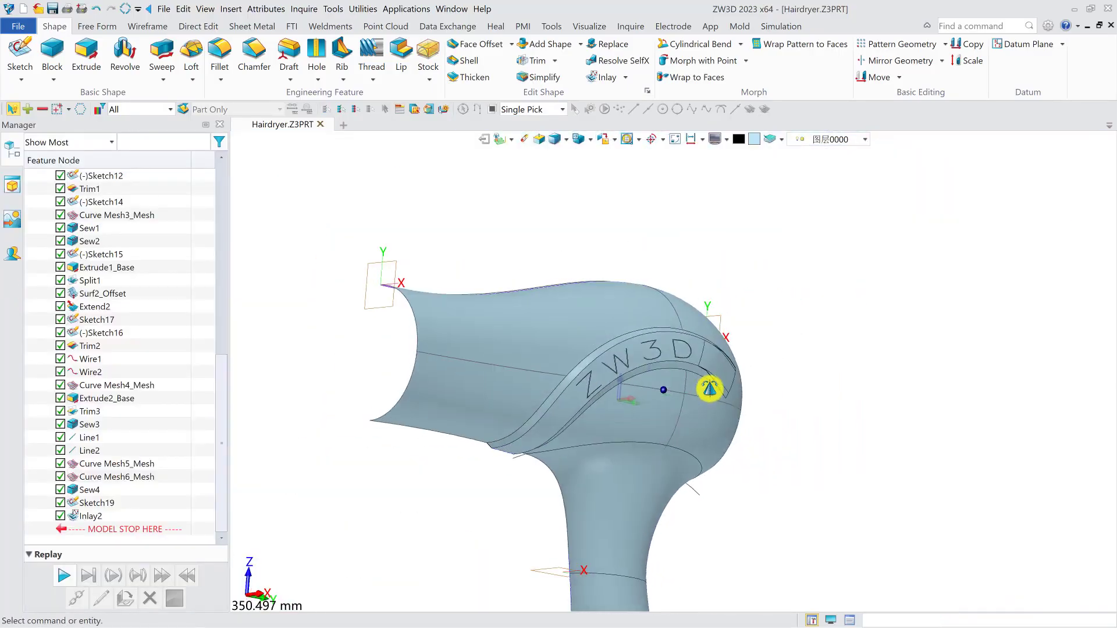
middle_drag(709, 389, 568, 359)
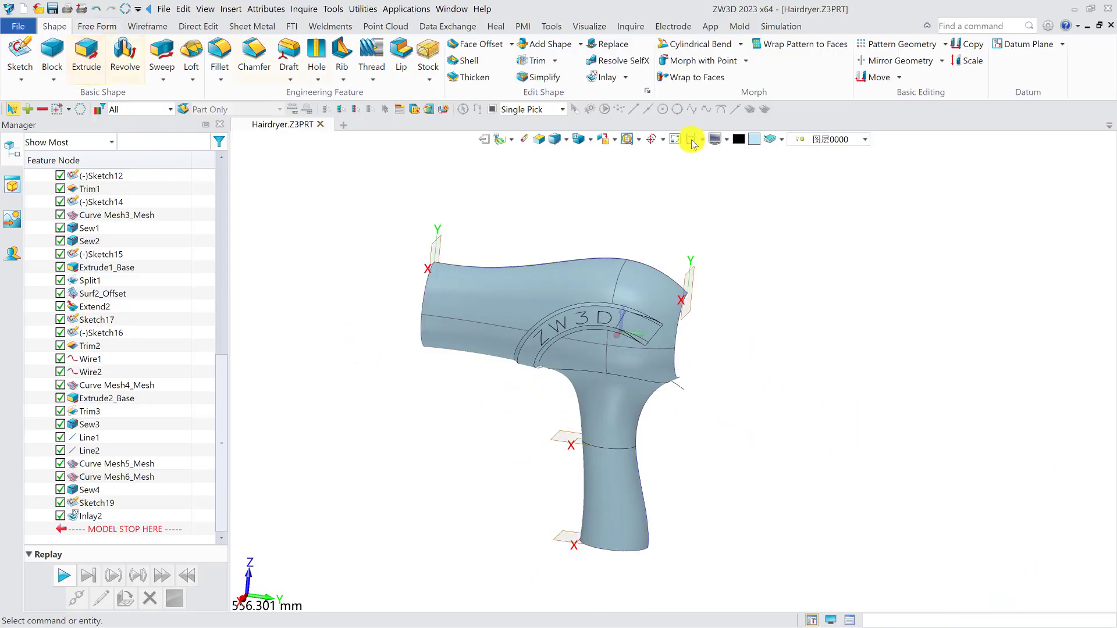
Step: Mirror the half hairdryer body about its central plane as an associative copy to form the full body
click(896, 61)
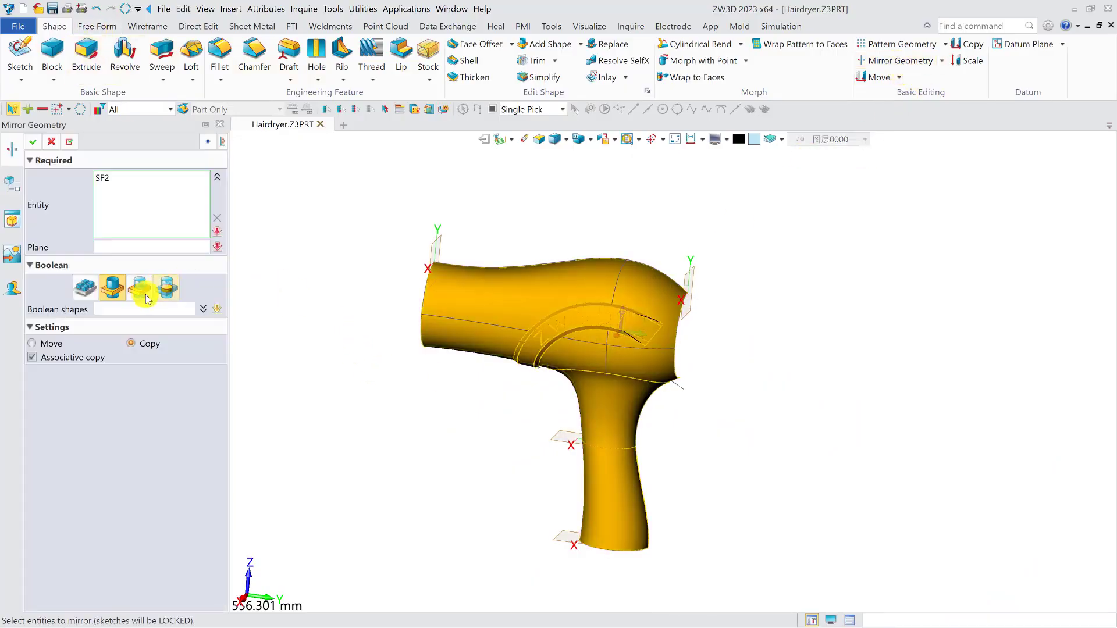
click(188, 247)
right_drag(599, 361, 725, 301)
click(627, 344)
click(33, 145)
scroll(477, 348, up, 2)
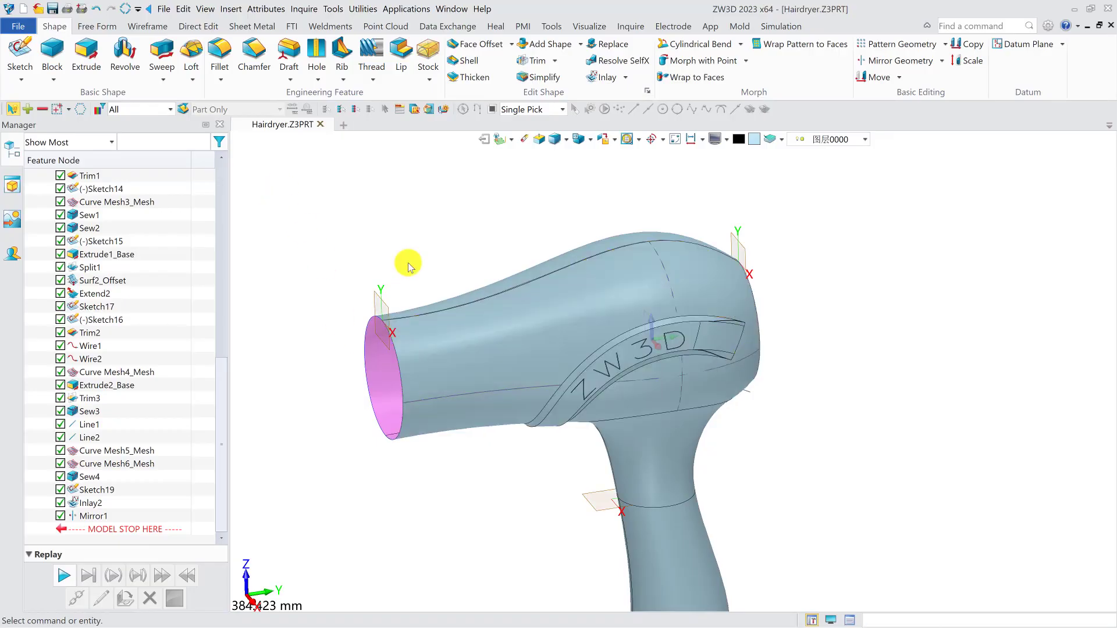
Step: Close the open front end of the hairdryer's nozzle with a trimmed plane sewn to the body
click(96, 26)
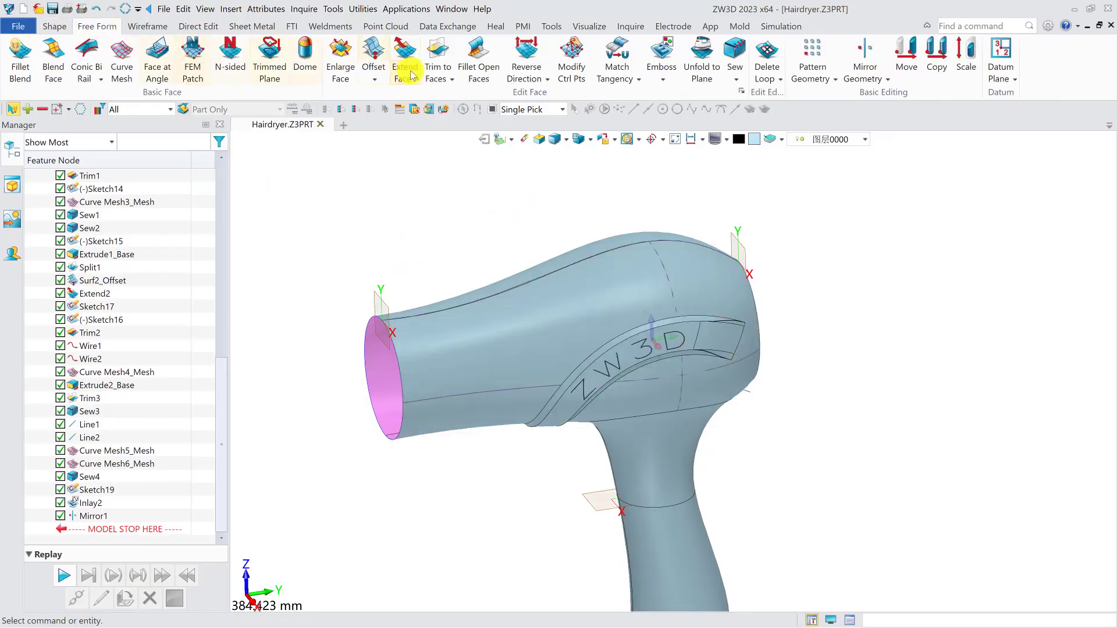
click(269, 58)
click(361, 343)
middle_click(302, 285)
click(32, 143)
Step: Cap the round opening at the rear of the hairdryer with a sewn trimmed plane from its boundary edges
middle_click(465, 246)
right_drag(861, 291, 768, 299)
click(778, 296)
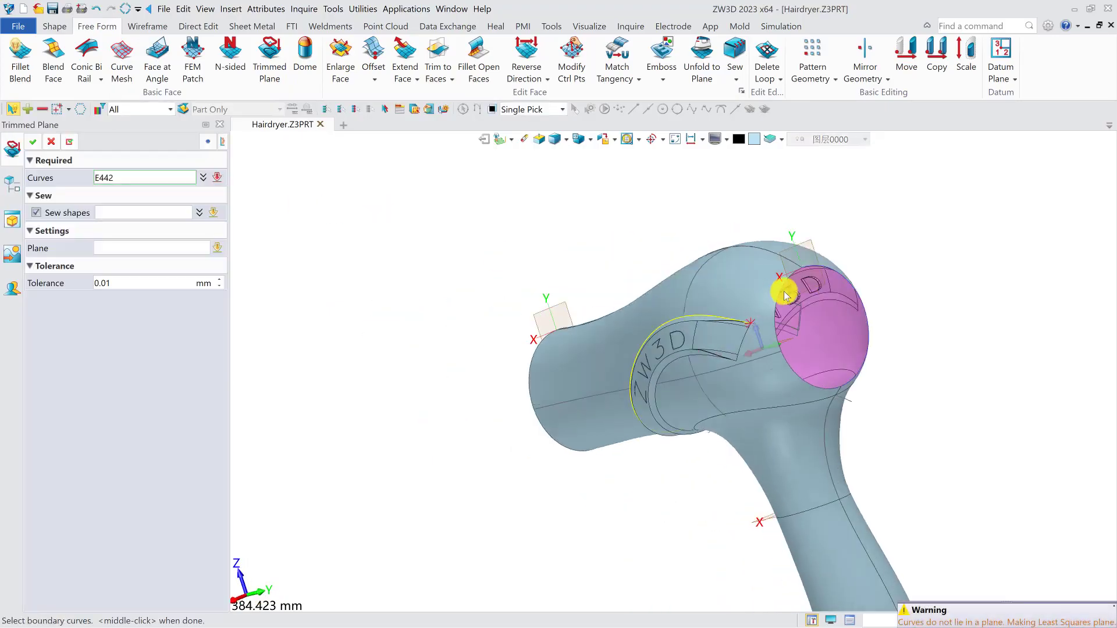
click(821, 271)
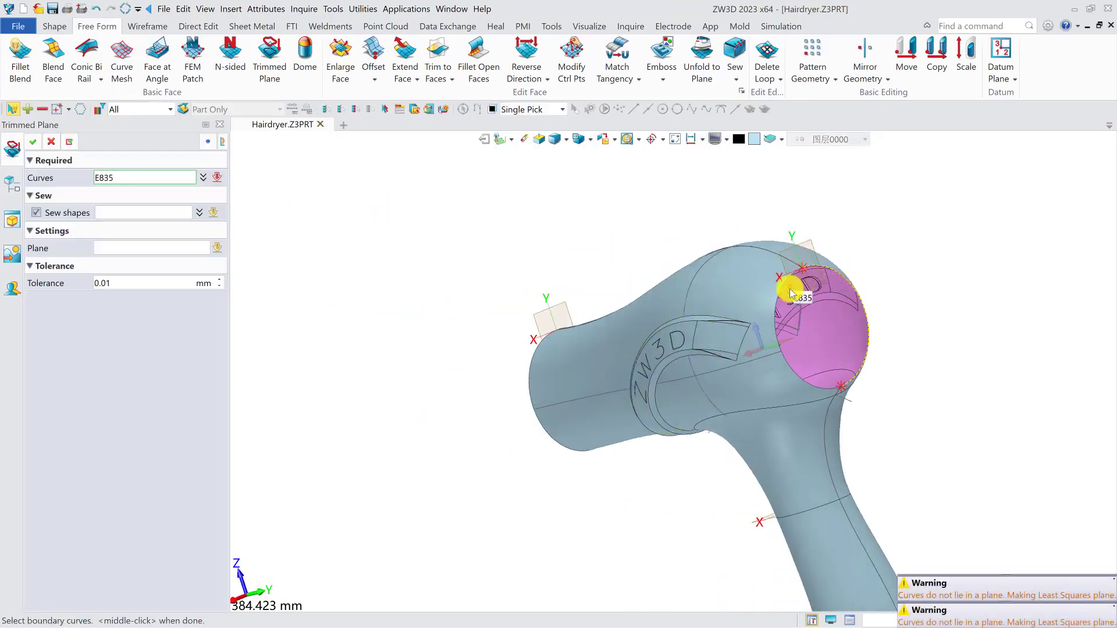
click(70, 144)
Step: Close the opening at the bottom end of the handle with a sewn trimmed plane from its two boundary edges
middle_drag(546, 319, 521, 280)
right_drag(521, 279, 526, 195)
click(732, 486)
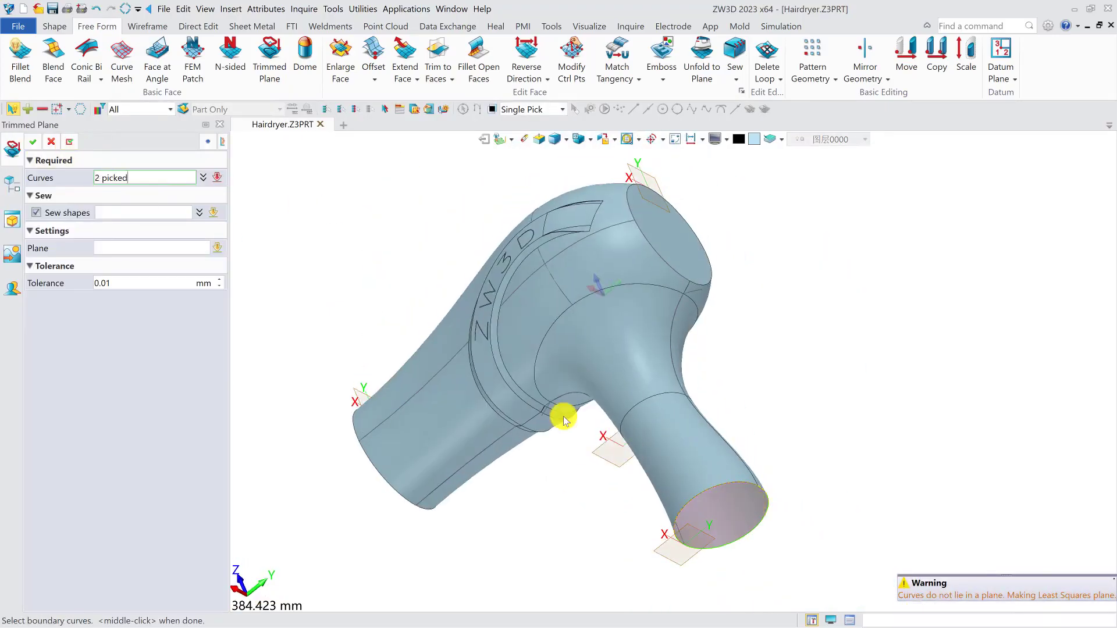
click(32, 142)
right_drag(505, 326, 647, 381)
scroll(572, 348, down, 2)
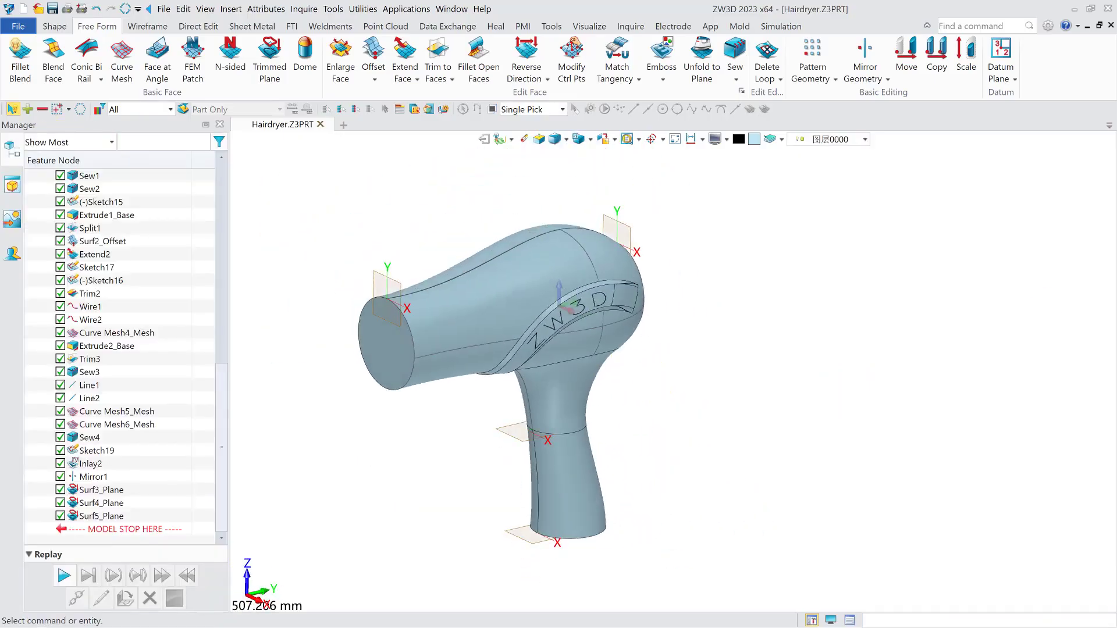